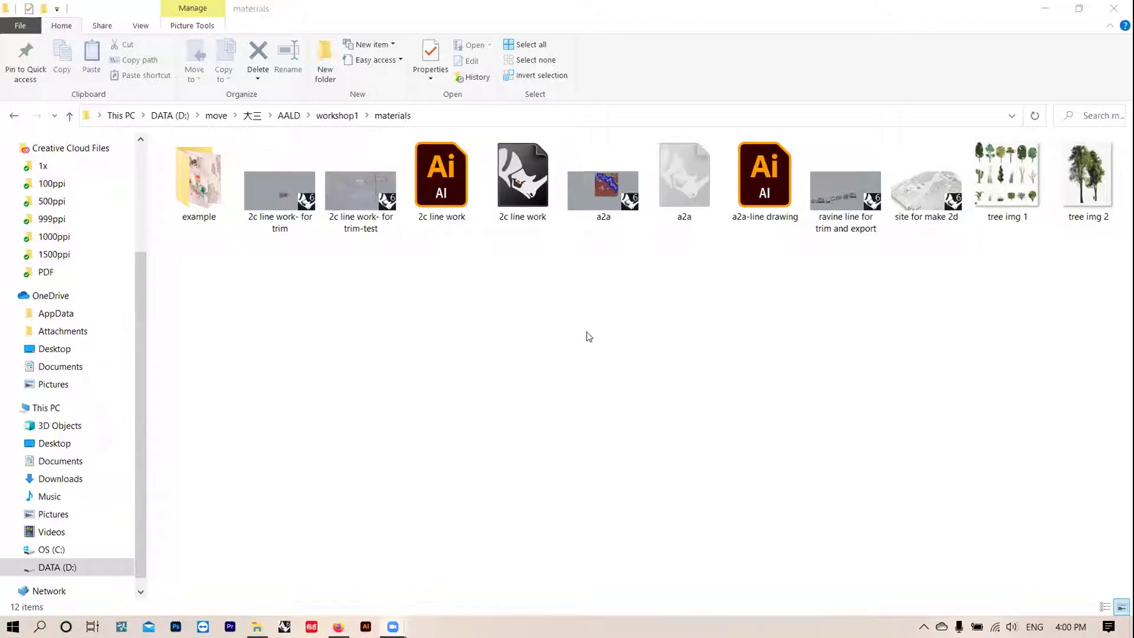
Step: Open the example folder and view its drawings in sequence from 1A print through 2A
{"action": "double_click", "coordinate": [217, 194]}
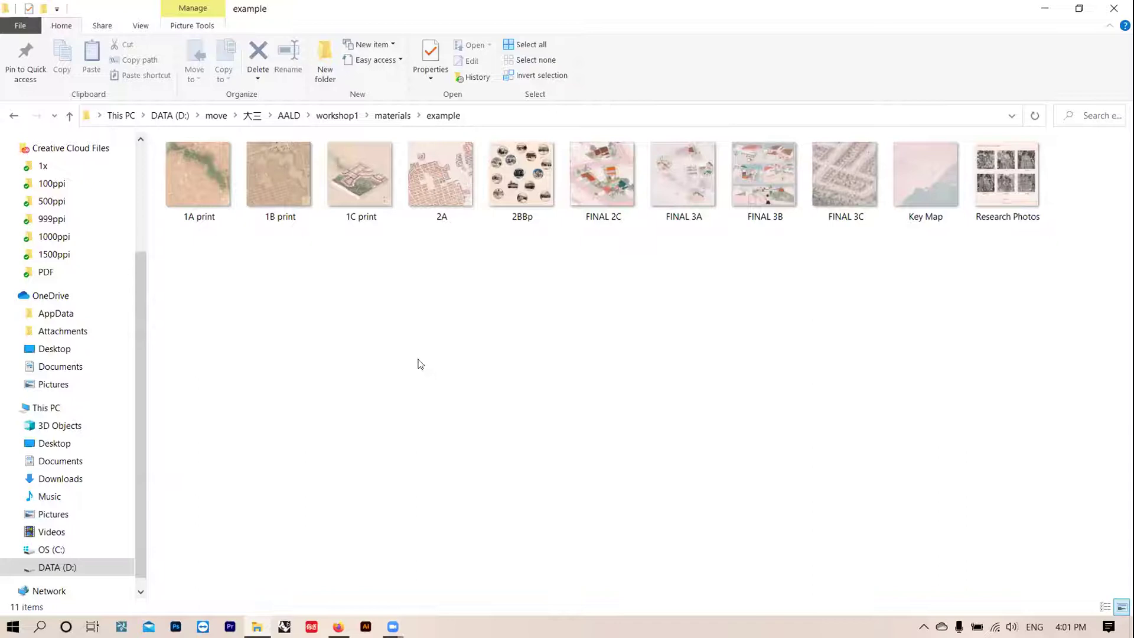
{"action": "double_click", "coordinate": [195, 176]}
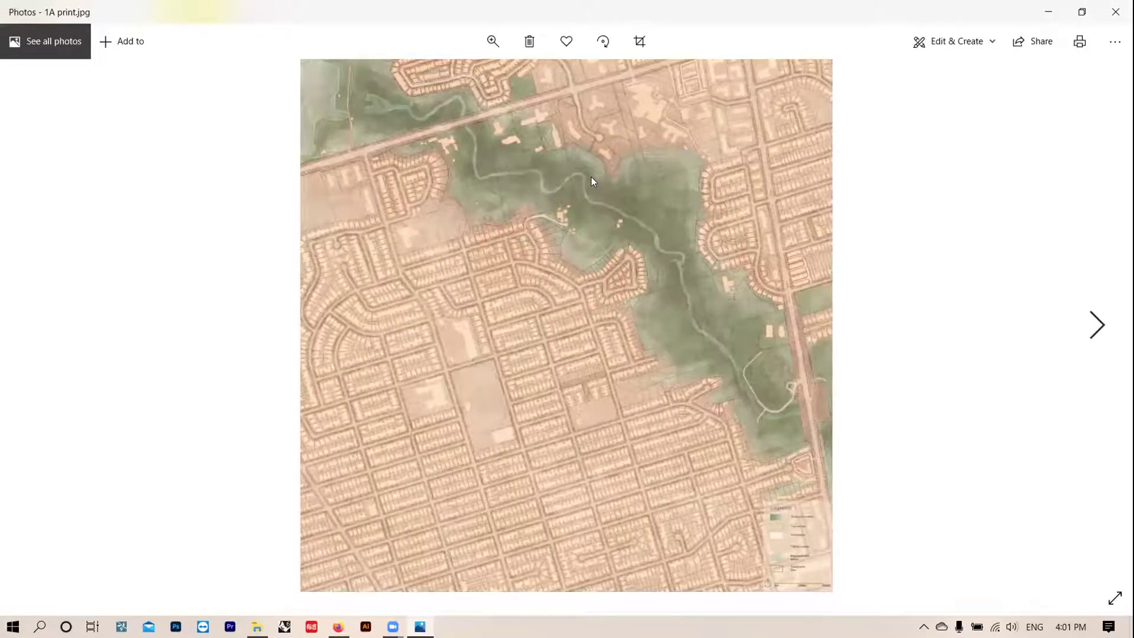
{"action": "key", "text": "Right"}
{"action": "key", "text": "Right"}
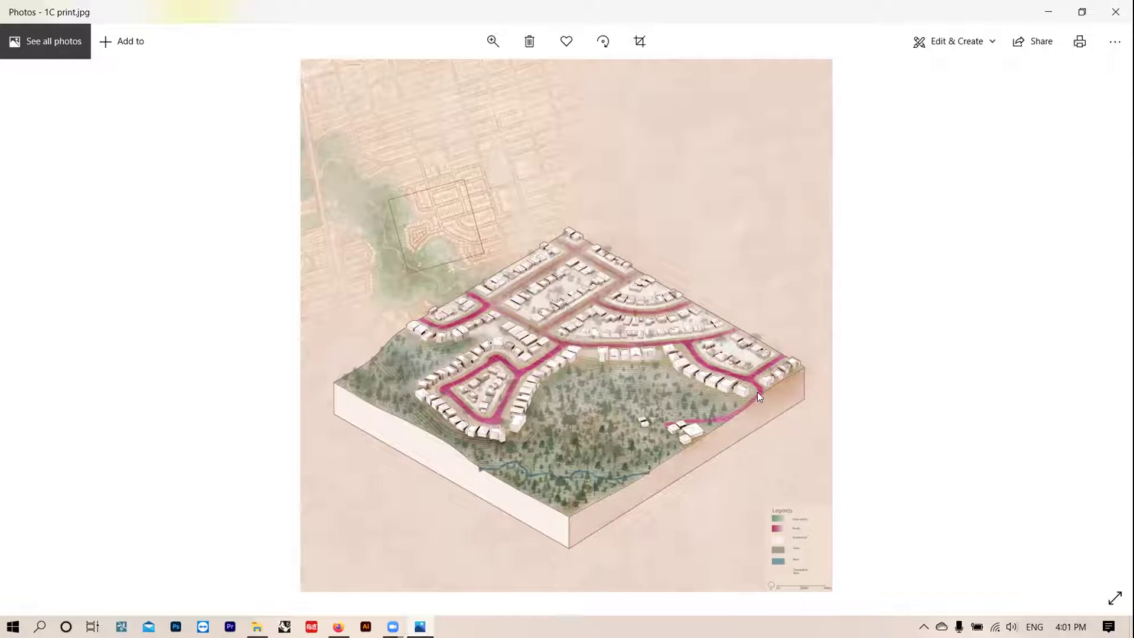
{"action": "key", "text": "Right"}
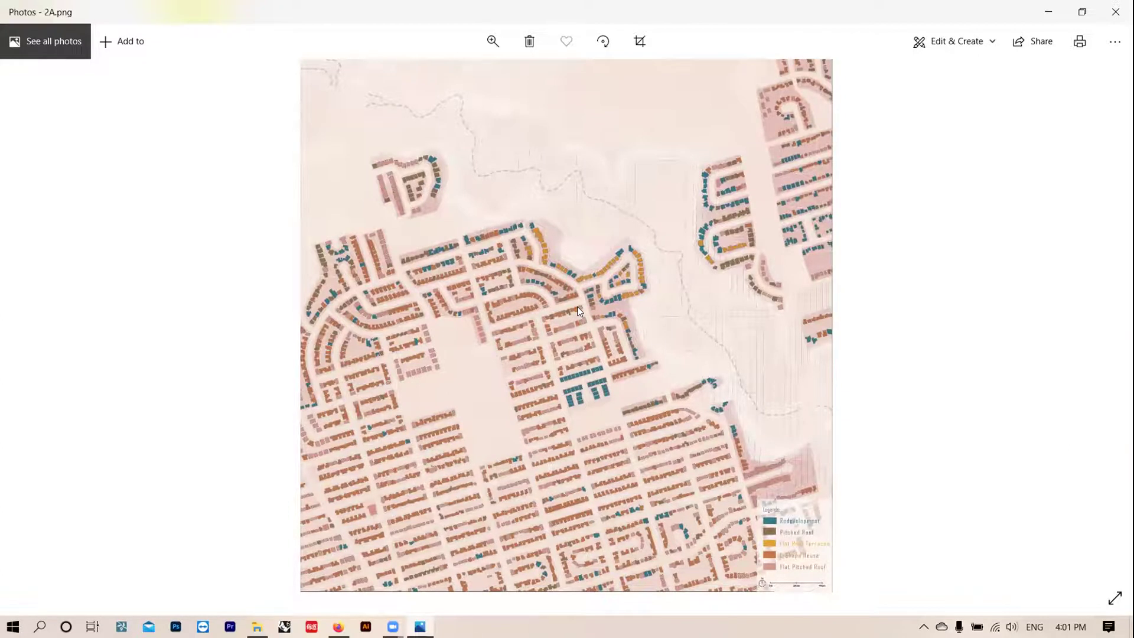
Step: Compare drawing 2A with the 2BBp photographs, and view the following boards through FINAL 2C, 3A and 3B to FINAL 3C
{"action": "key", "text": "Right"}
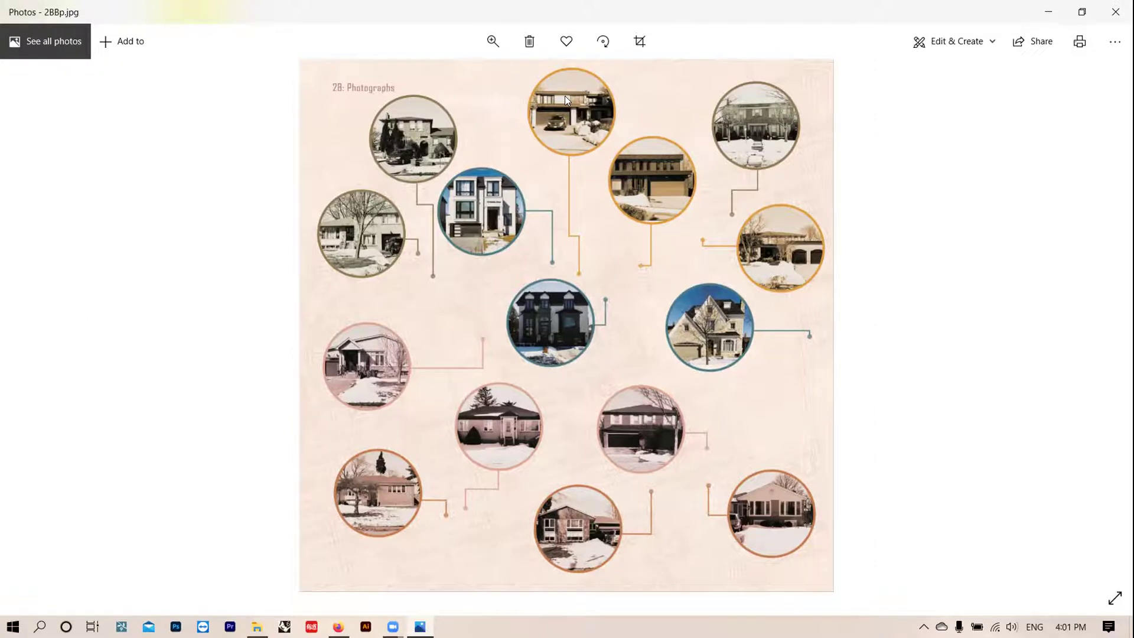
{"action": "key", "text": "Left"}
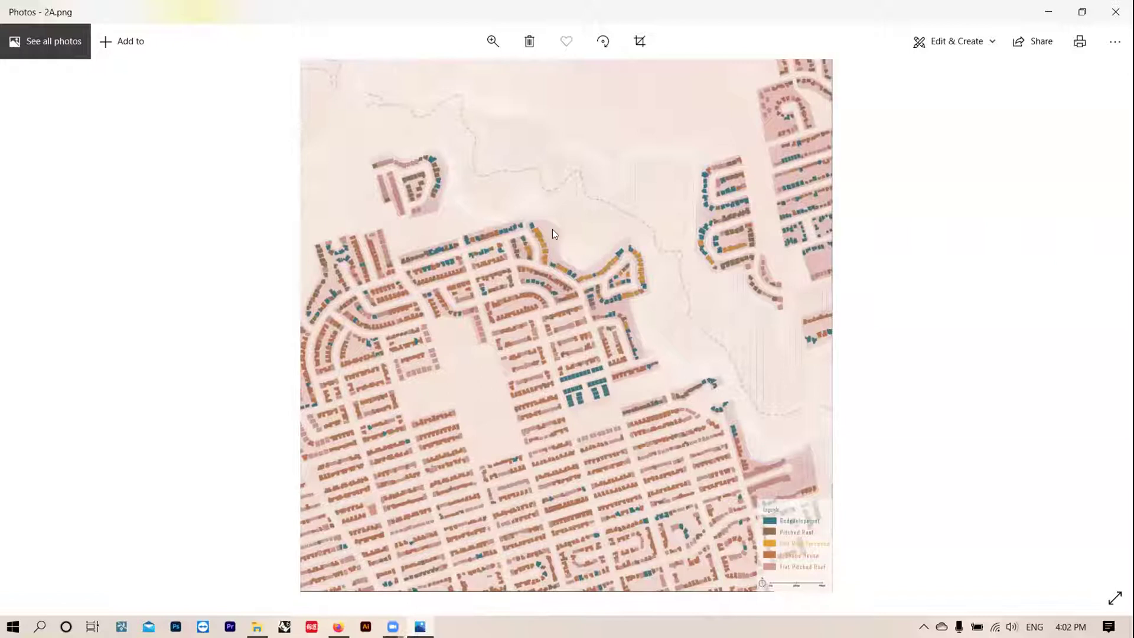
{"action": "key", "text": "Right"}
{"action": "key", "text": "Right"}
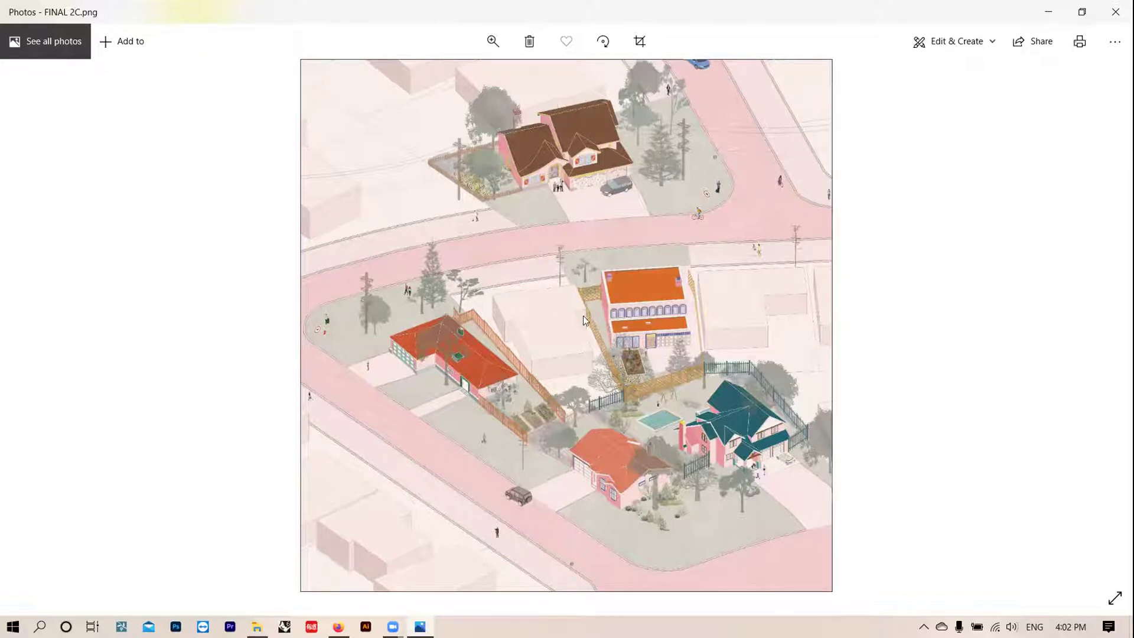
{"action": "key", "text": "Right"}
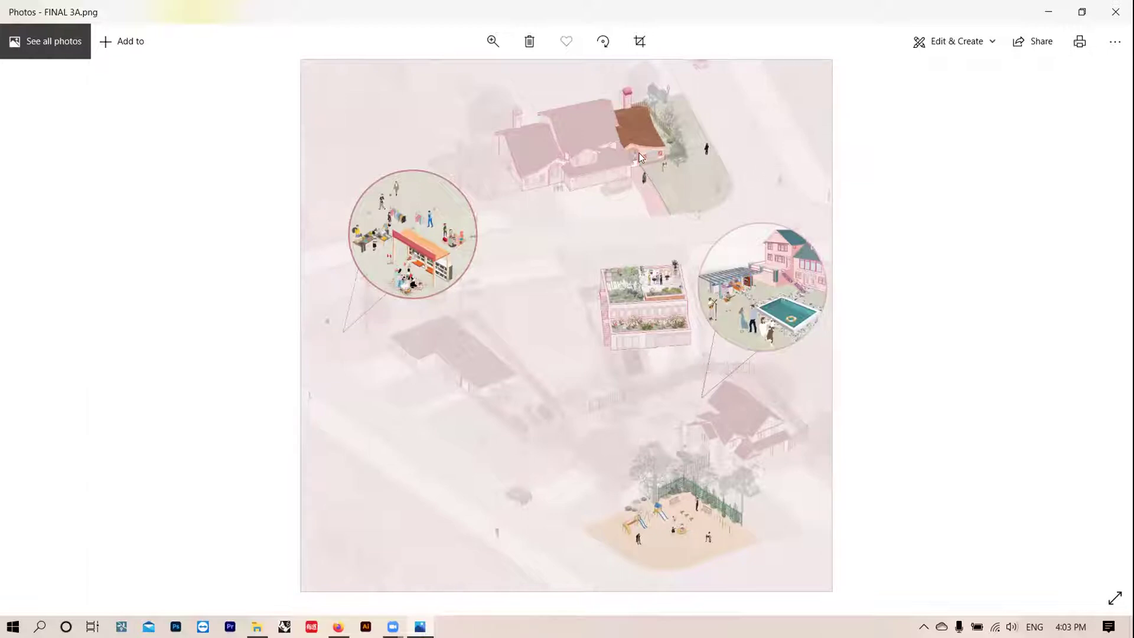
{"action": "key", "text": "Right"}
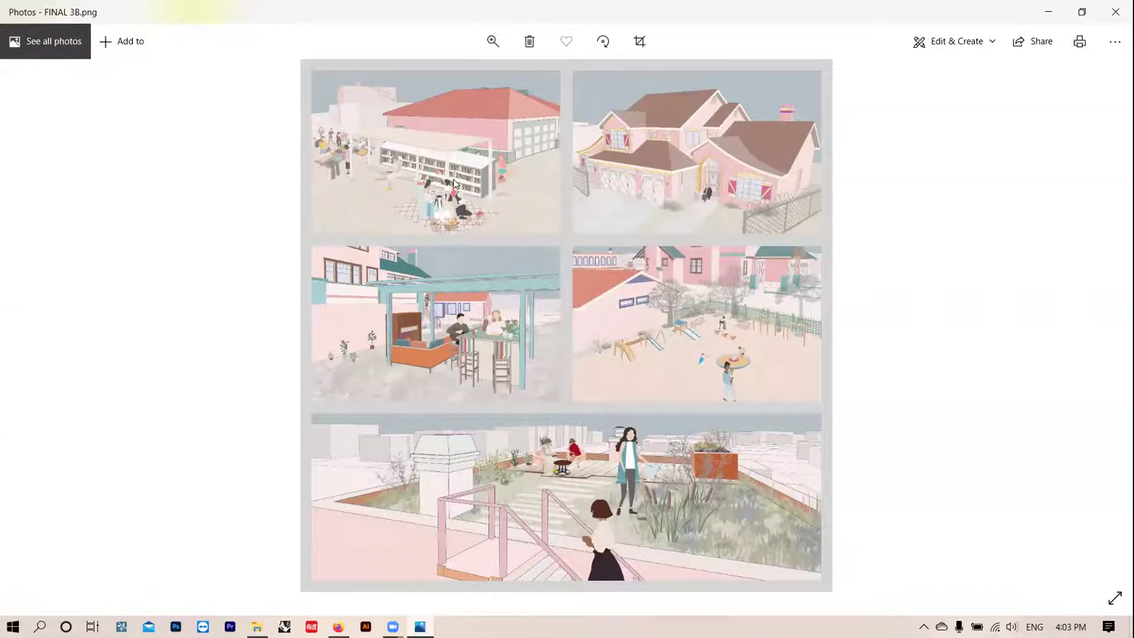
{"action": "key", "text": "Right"}
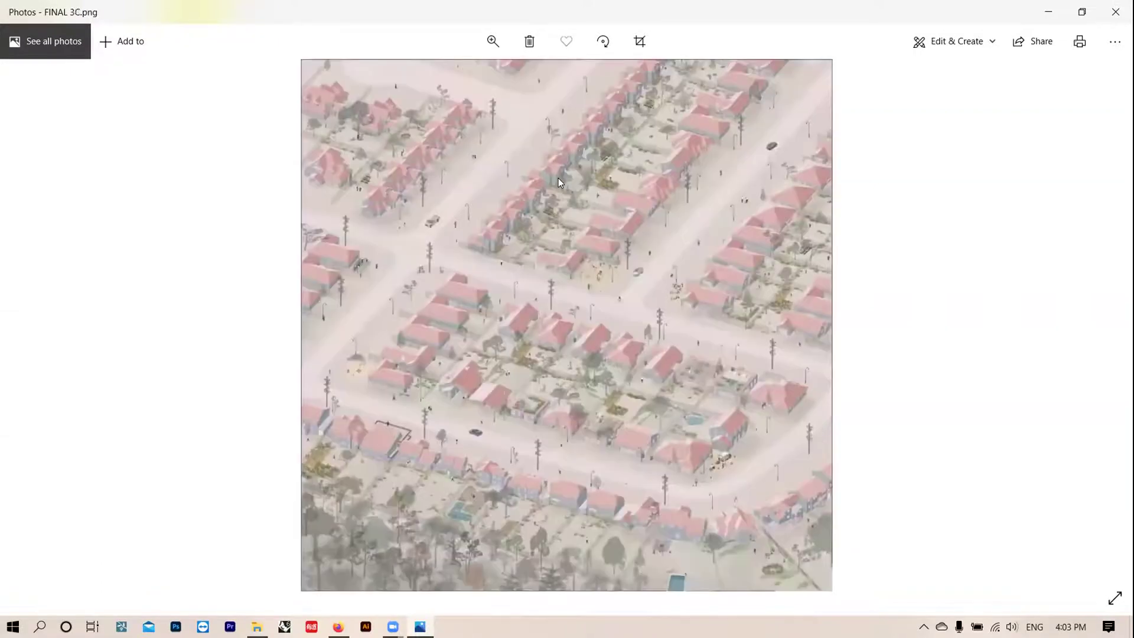
Step: Examine the backyard gardens and the rooftop terrace in the FINAL 3C drawing at close range
{"action": "left_click", "coordinate": [492, 40]}
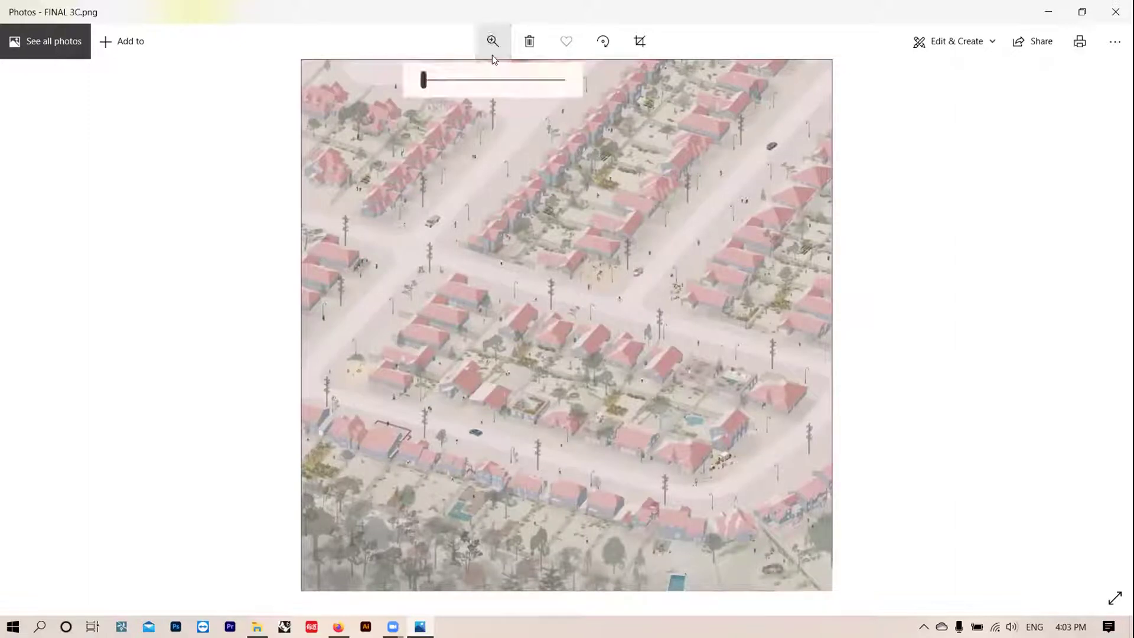
{"action": "left_click_drag", "start_coordinate": [423, 83], "coordinate": [412, 80]}
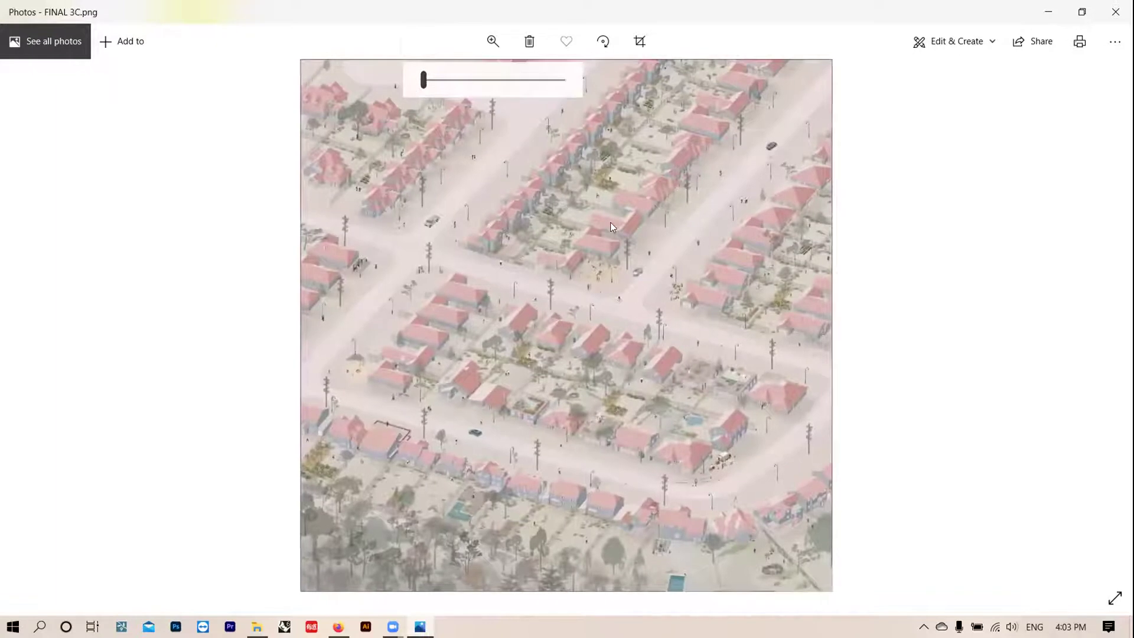
{"action": "left_click", "coordinate": [466, 81]}
{"action": "left_click_drag", "start_coordinate": [465, 80], "coordinate": [453, 82]}
{"action": "scroll", "coordinate": [586, 328], "scroll_direction": "down", "scroll_amount": 2}
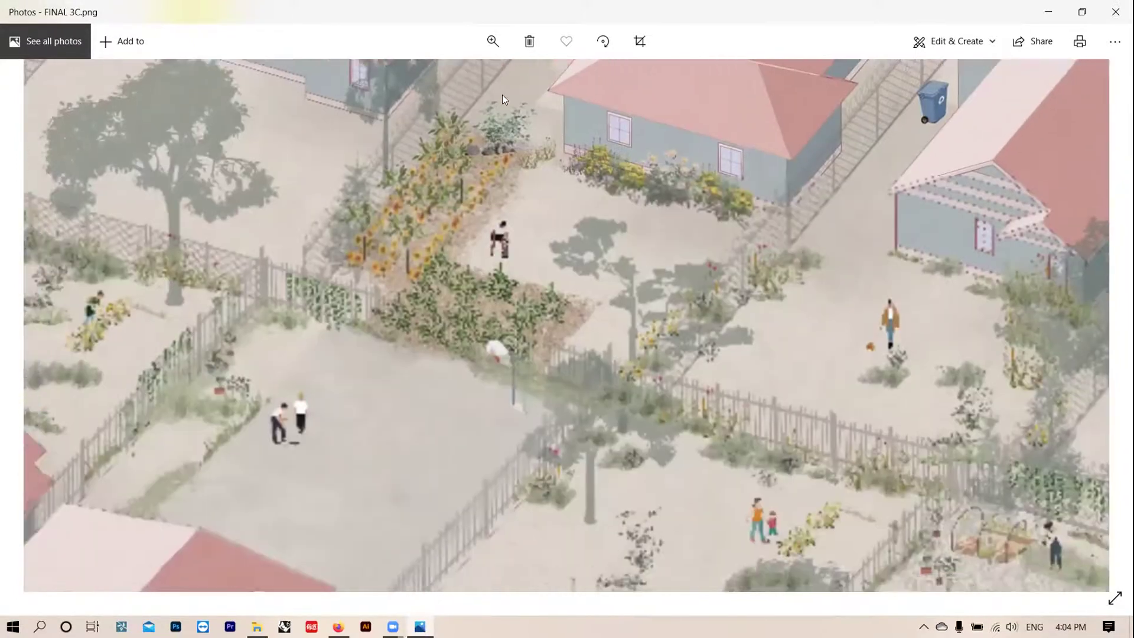
{"action": "left_click", "coordinate": [499, 43]}
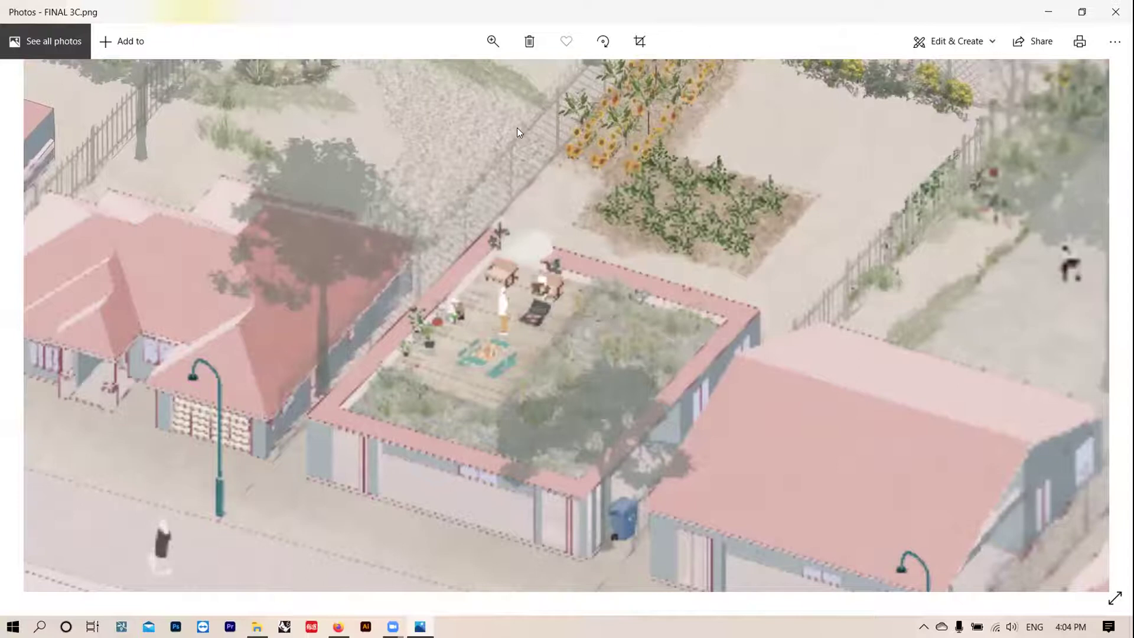
{"action": "left_click", "coordinate": [492, 41]}
{"action": "left_click_drag", "start_coordinate": [451, 80], "coordinate": [438, 80]}
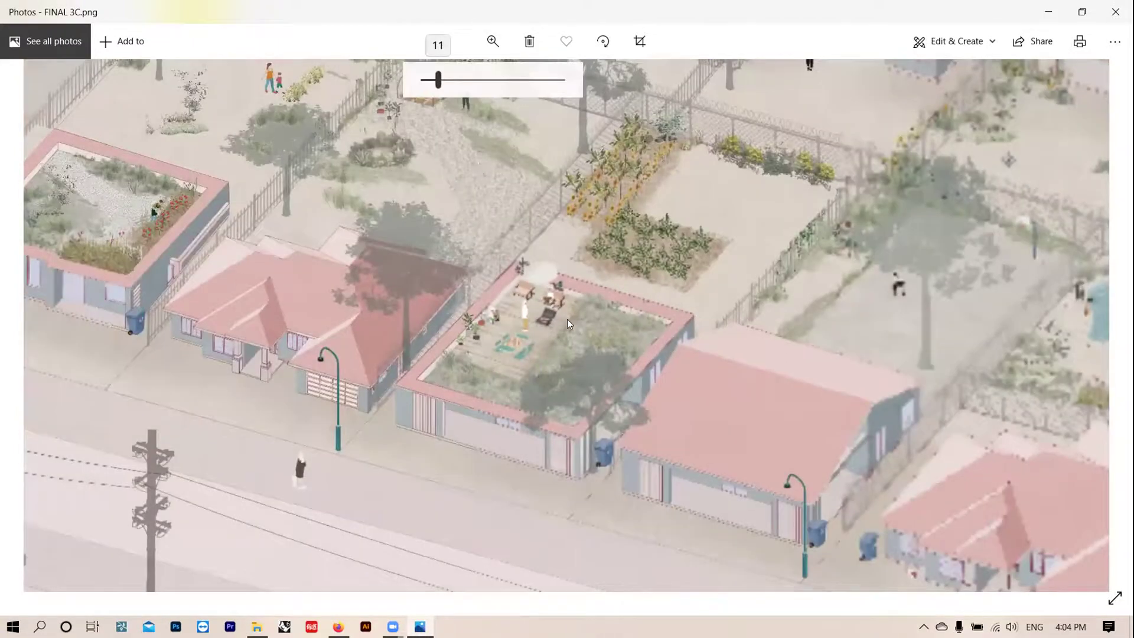
Step: Inspect the green roofs, pool, ravine-side houses and curved street in the FINAL 3C drawing
{"action": "scroll", "coordinate": [567, 319], "scroll_direction": "down", "scroll_amount": 3, "text": "ctrl"}
{"action": "scroll", "coordinate": [591, 283], "scroll_direction": "right", "scroll_amount": 5}
{"action": "scroll", "coordinate": [615, 249], "scroll_direction": "up", "scroll_amount": 3, "text": "ctrl"}
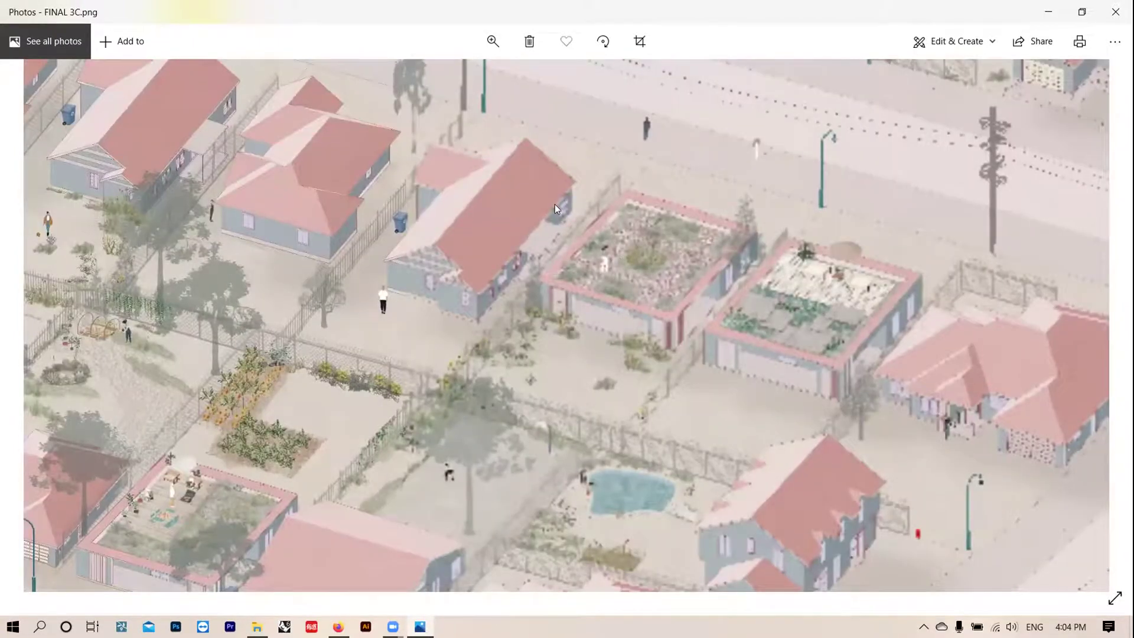
{"action": "scroll", "coordinate": [662, 431], "scroll_direction": "down", "scroll_amount": 2, "text": "ctrl"}
{"action": "left_click_drag", "start_coordinate": [662, 431], "coordinate": [699, 166]}
{"action": "scroll", "coordinate": [699, 165], "scroll_direction": "up", "scroll_amount": 2, "text": "ctrl"}
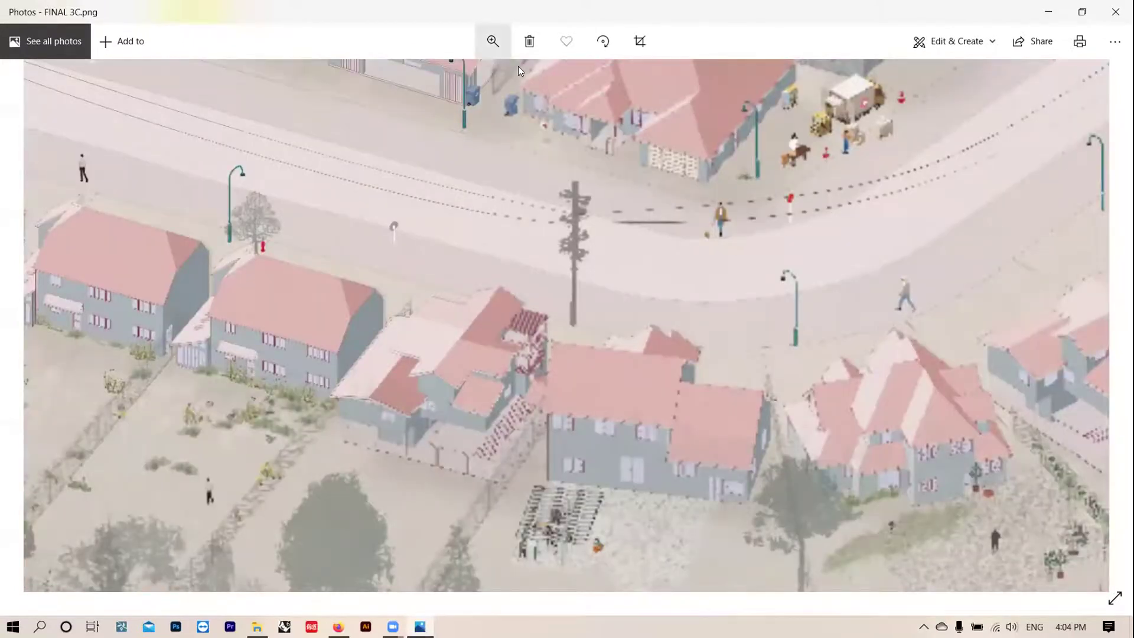
{"action": "left_click_drag", "start_coordinate": [530, 438], "coordinate": [605, 413]}
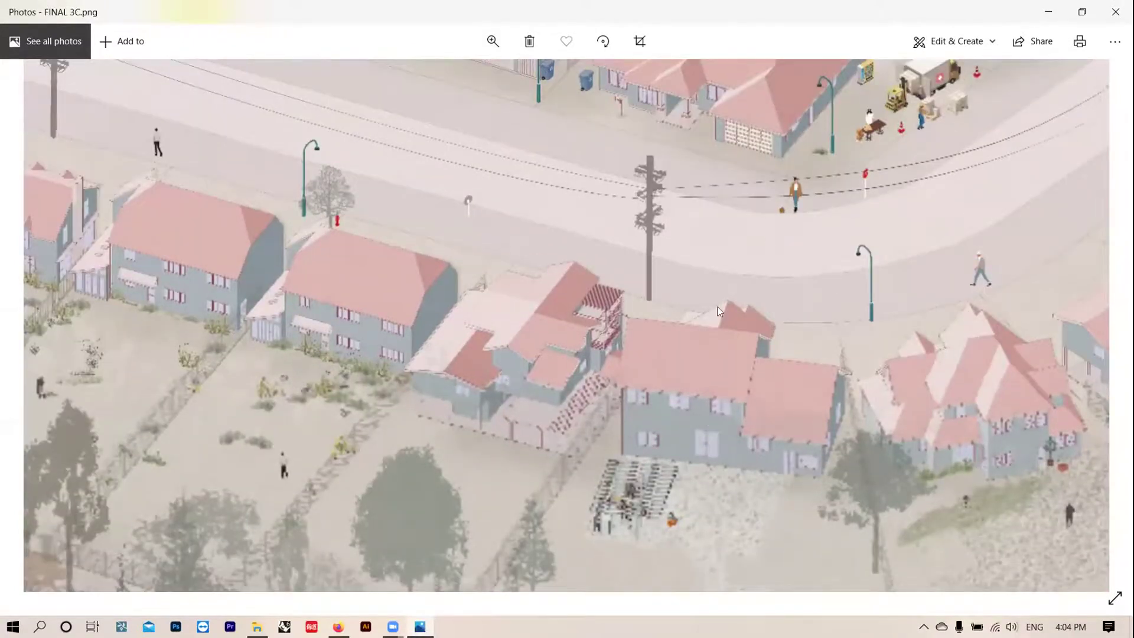
{"action": "scroll", "coordinate": [703, 308], "scroll_direction": "up", "scroll_amount": 3}
{"action": "scroll", "coordinate": [703, 308], "scroll_direction": "right", "scroll_amount": 5}
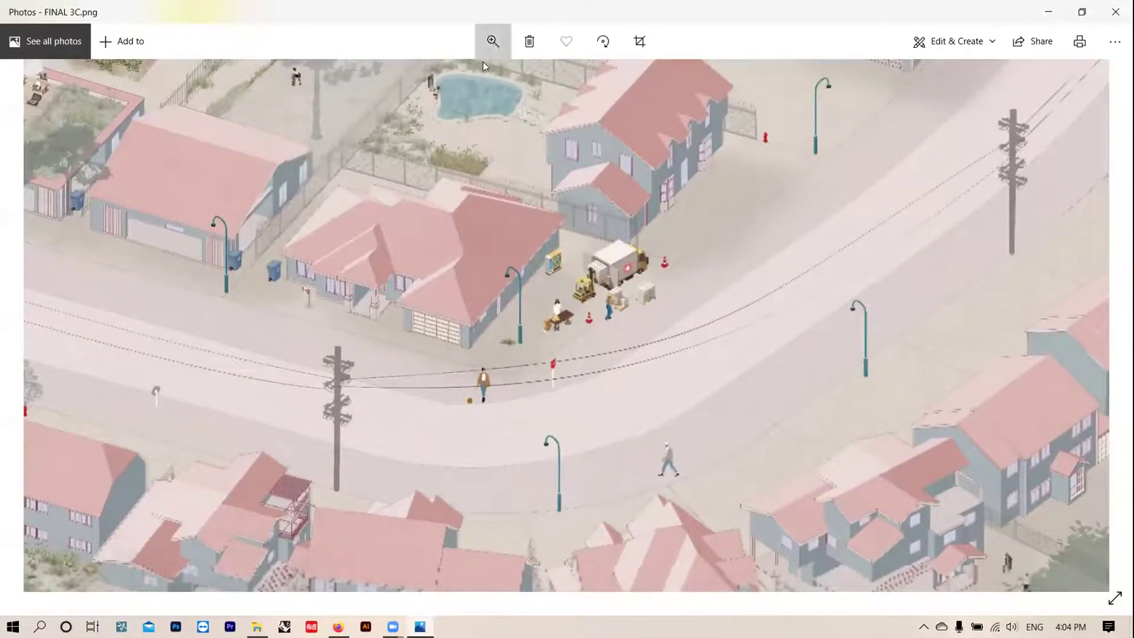
Step: Examine the delivery truck scene at the street bend in FINAL 3C, return to the full drawing and close it
{"action": "left_click", "coordinate": [493, 41]}
{"action": "left_click", "coordinate": [444, 79]}
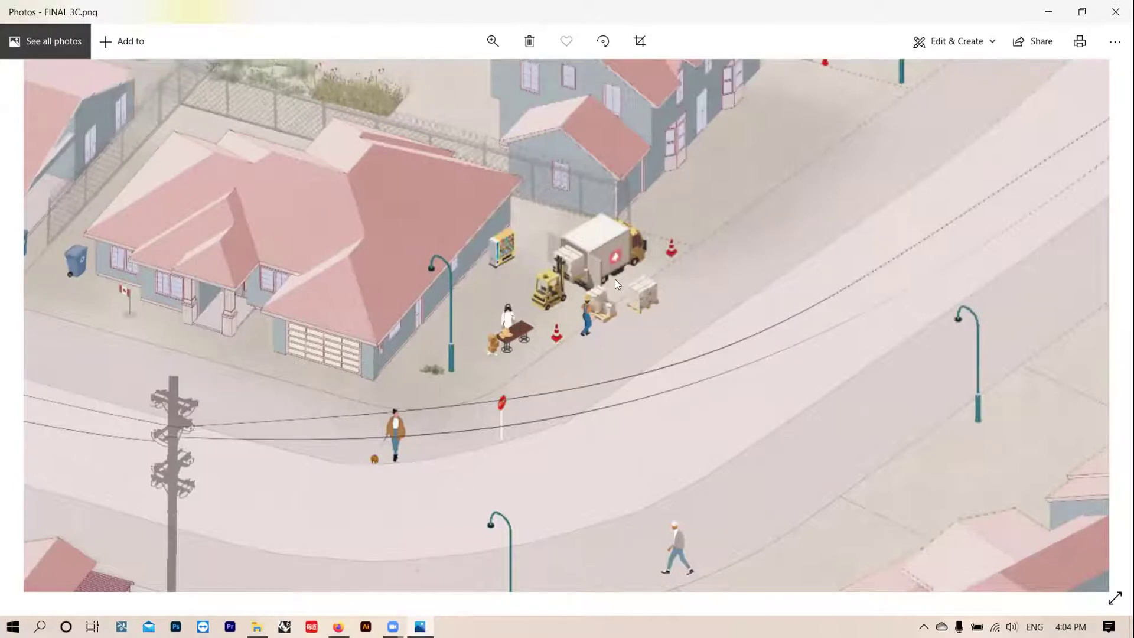
{"action": "left_click", "coordinate": [493, 41]}
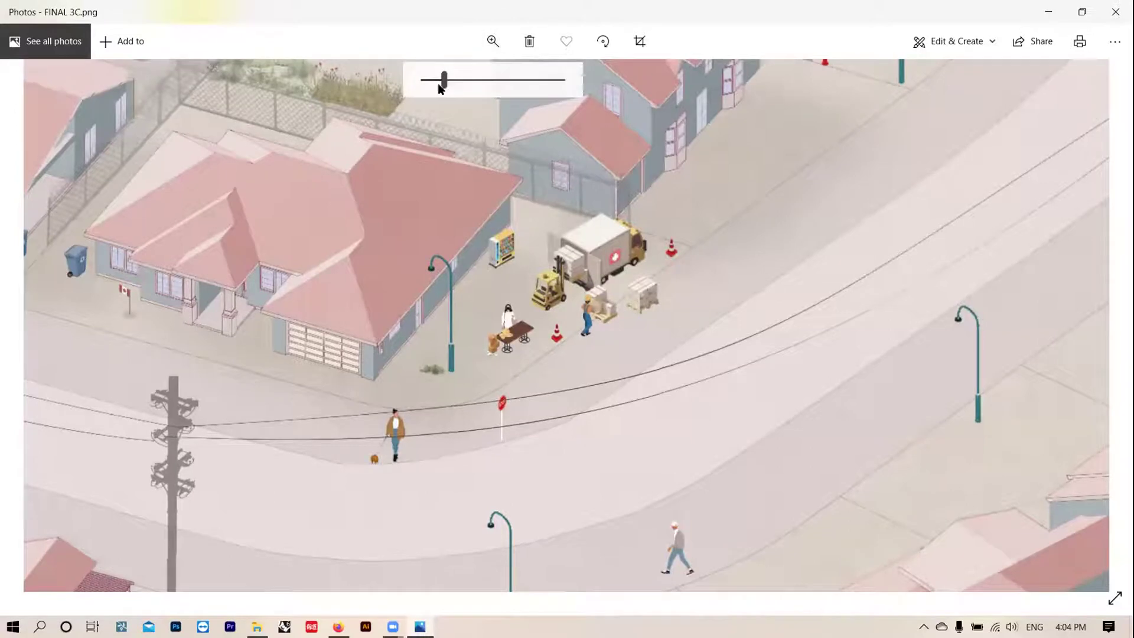
{"action": "left_click_drag", "start_coordinate": [437, 83], "coordinate": [440, 87]}
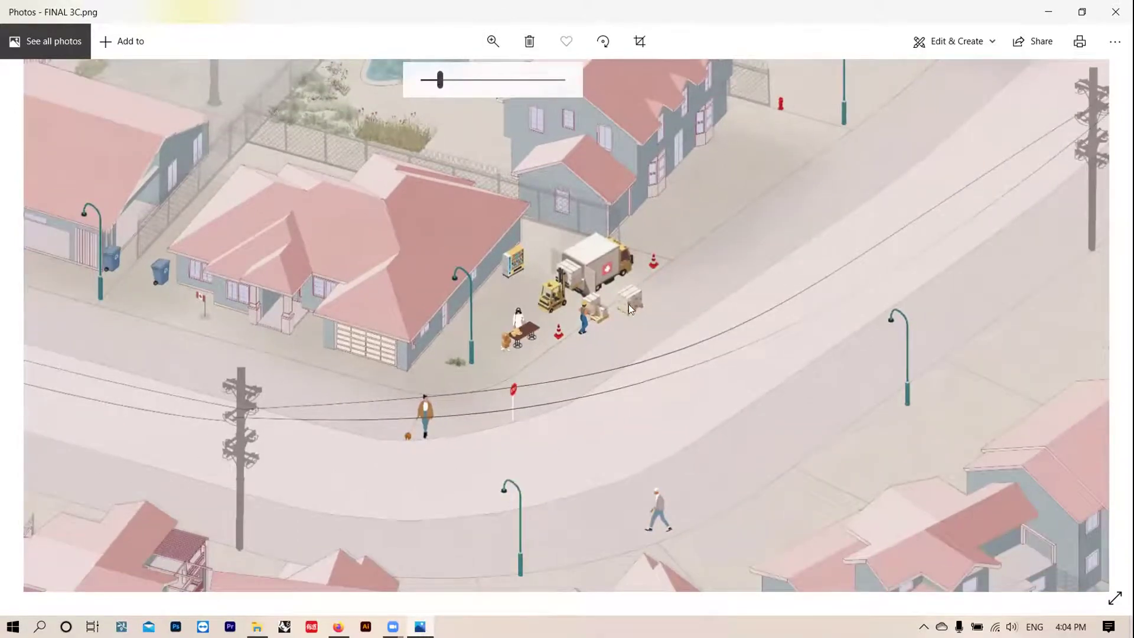
{"action": "left_click", "coordinate": [441, 81]}
{"action": "left_click_drag", "start_coordinate": [440, 81], "coordinate": [410, 79]}
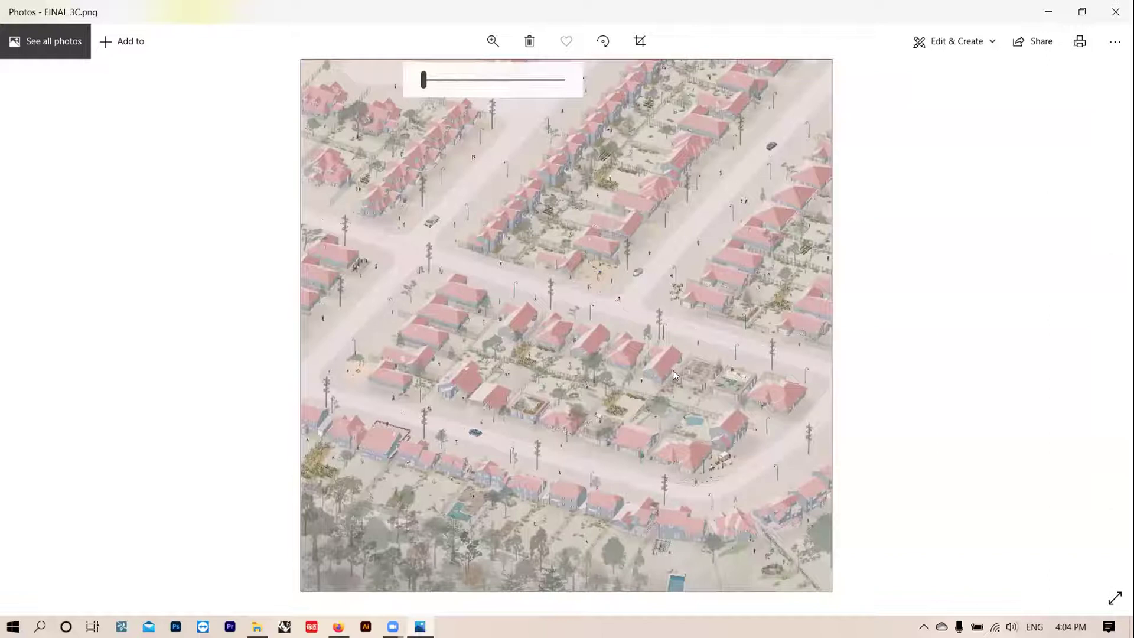
{"action": "left_click", "coordinate": [1116, 12]}
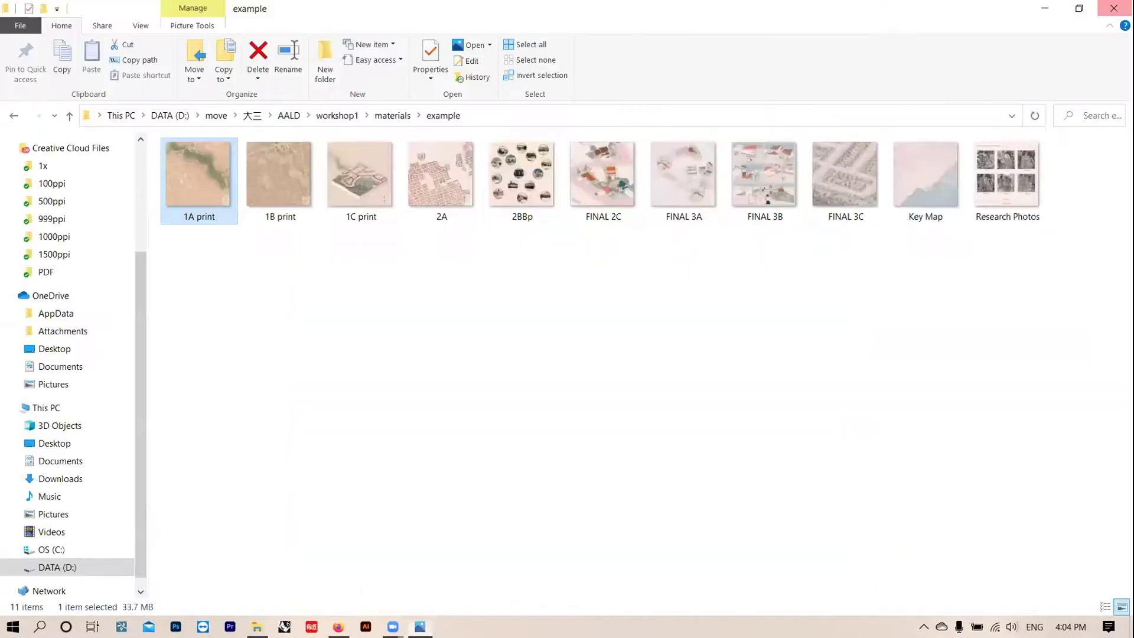
Step: Review drawing 2A and the Research Photos aerial sheet from the example folder, and close 2A after a second look
{"action": "double_click", "coordinate": [470, 175]}
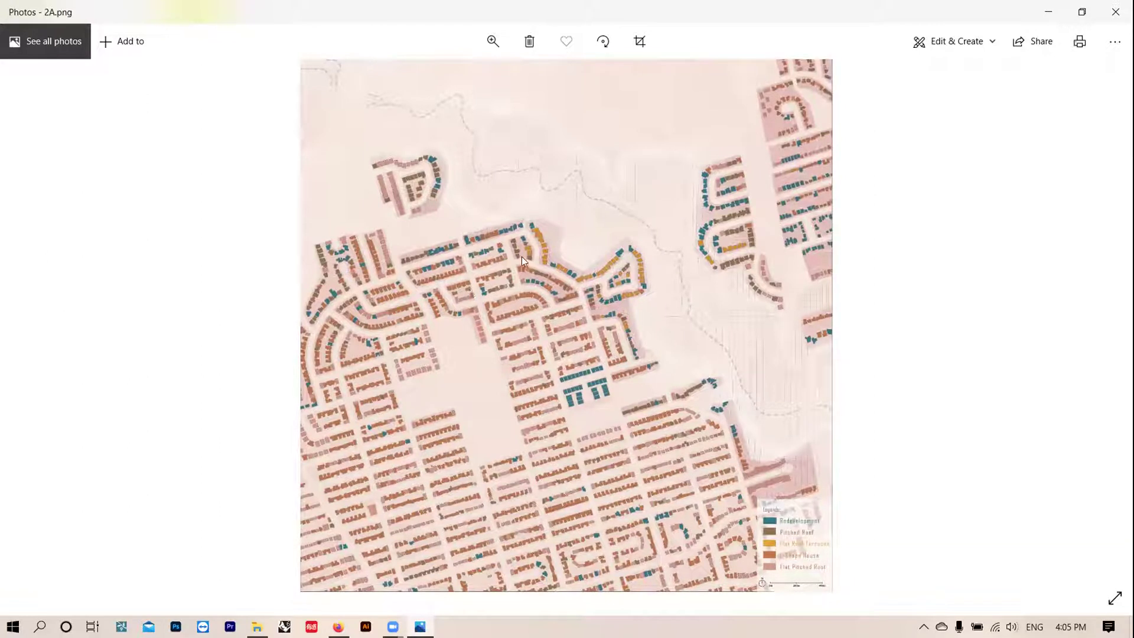
{"action": "left_click", "coordinate": [1049, 10]}
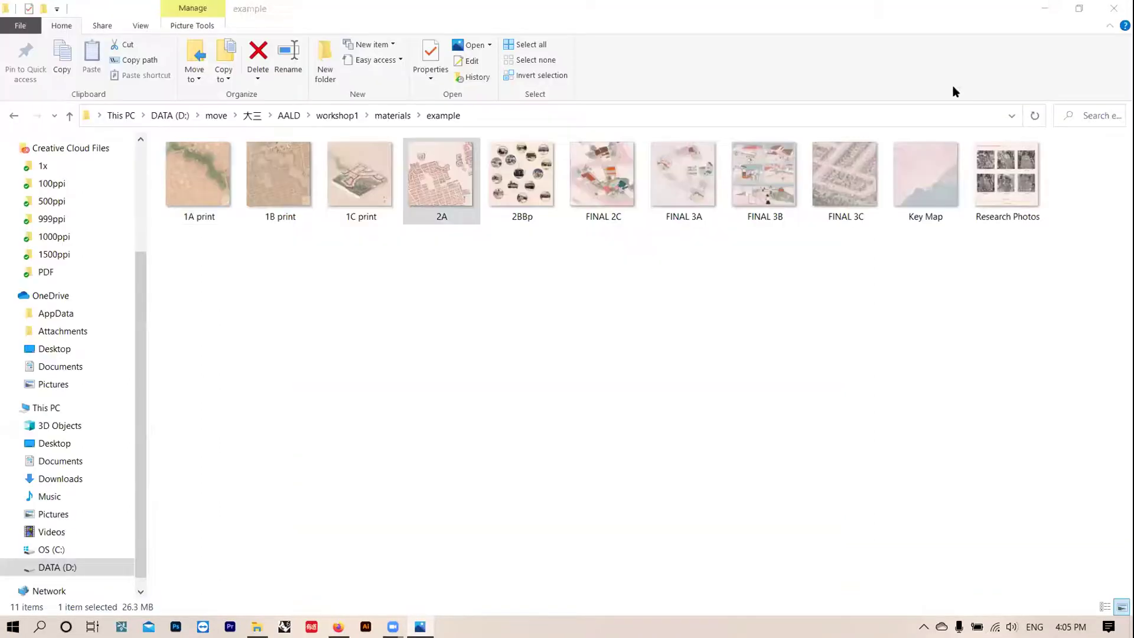
{"action": "double_click", "coordinate": [1027, 148]}
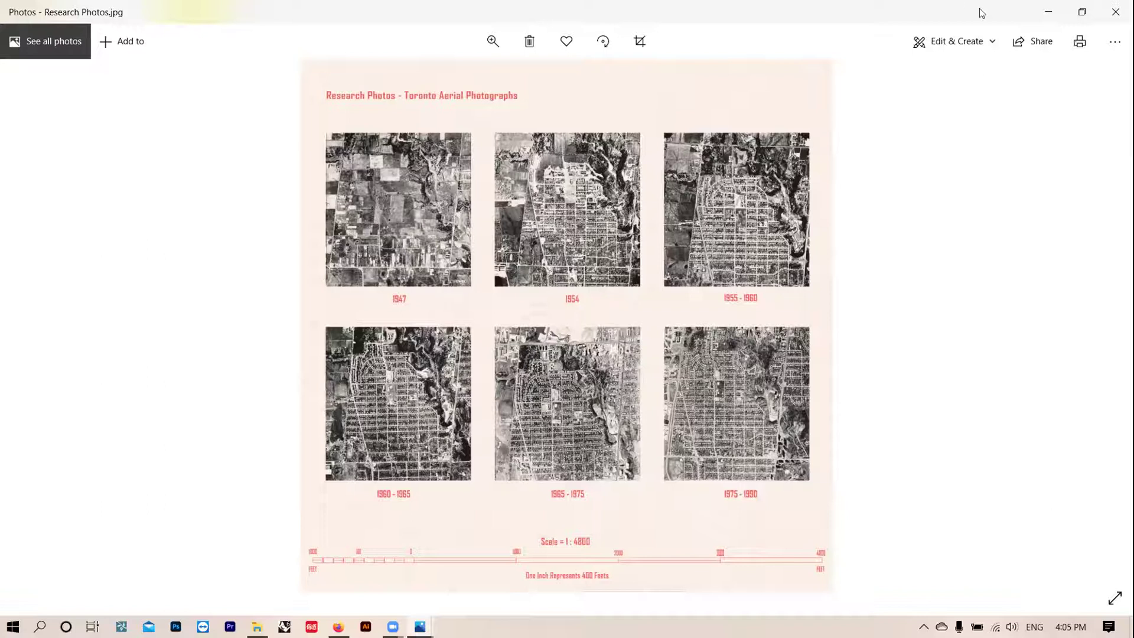
{"action": "left_click", "coordinate": [1049, 12]}
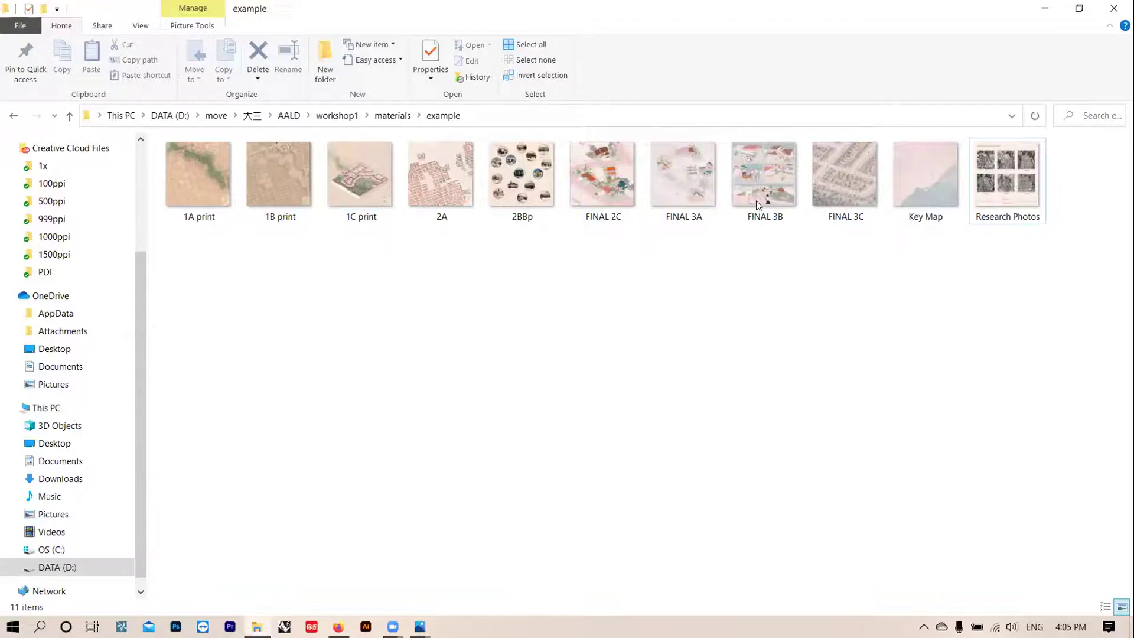
{"action": "double_click", "coordinate": [448, 186]}
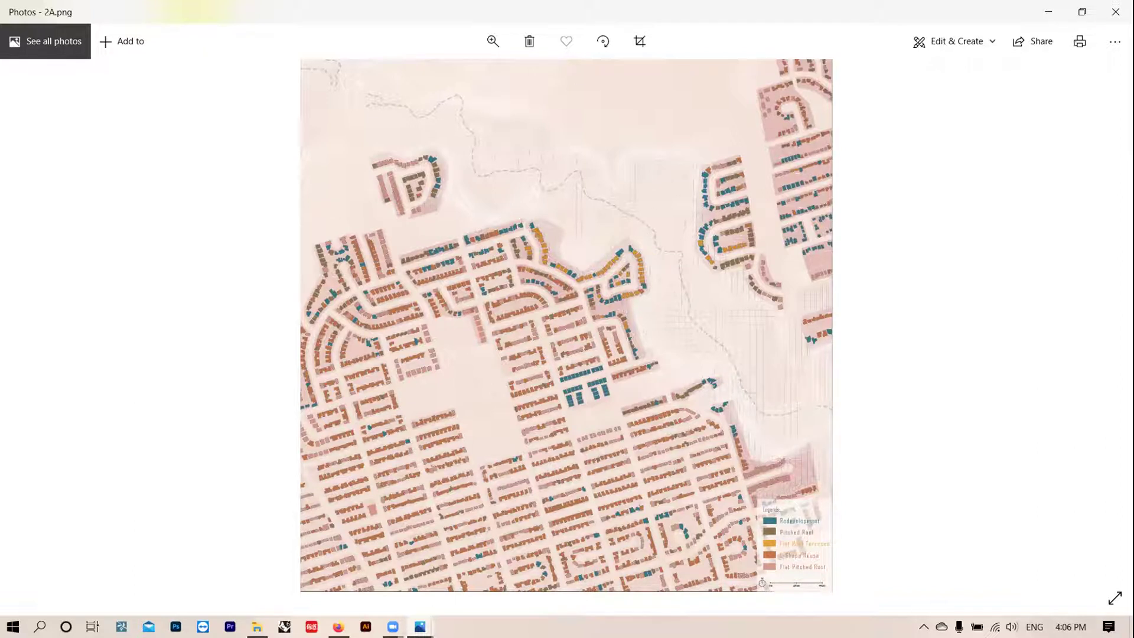
{"action": "left_click", "coordinate": [1113, 14]}
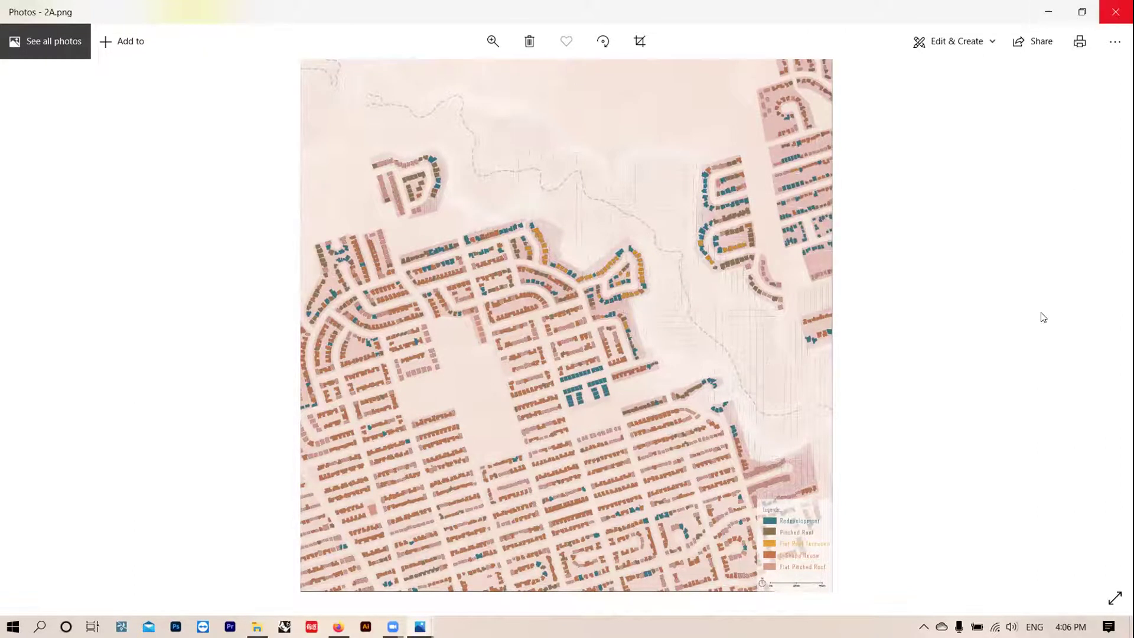
Step: View the Key Map image from the example folder and close it
{"action": "left_click", "coordinate": [919, 174]}
{"action": "double_click", "coordinate": [918, 175]}
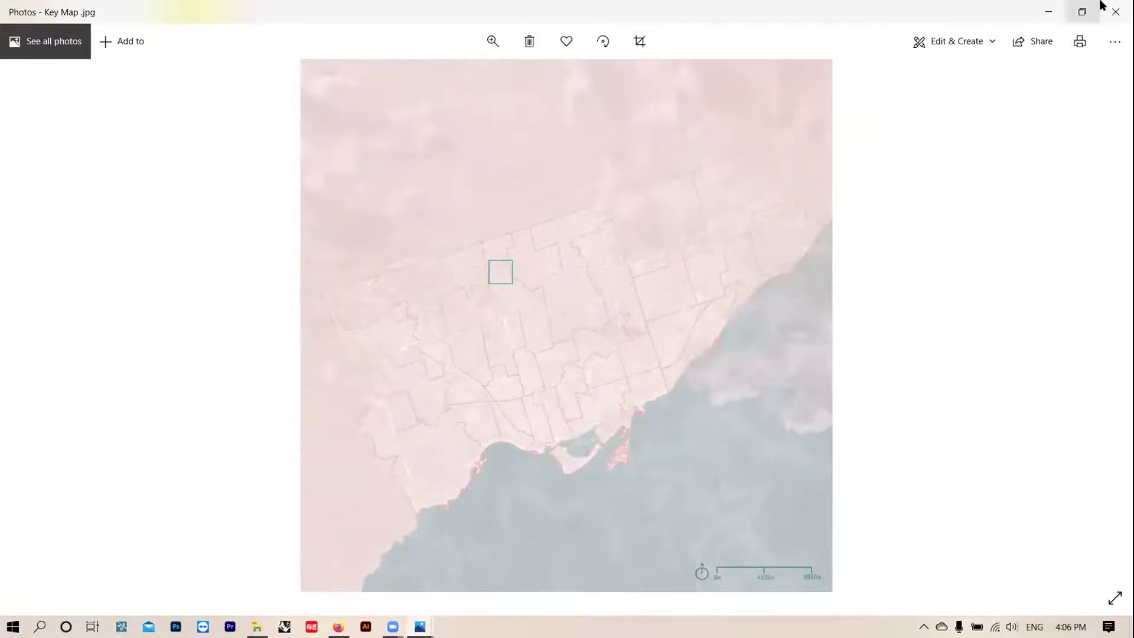
{"action": "left_click", "coordinate": [1116, 12]}
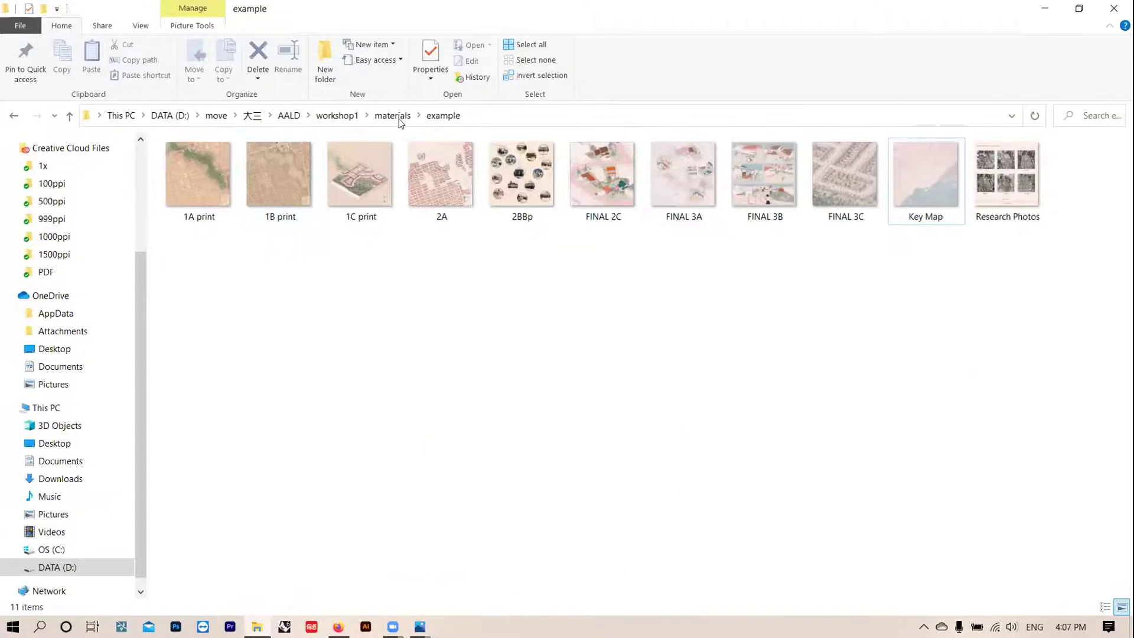
Step: Return to the materials folder and open the "site for make 2d" model in Rhino, continuing past the missing image files
{"action": "left_click", "coordinate": [388, 117]}
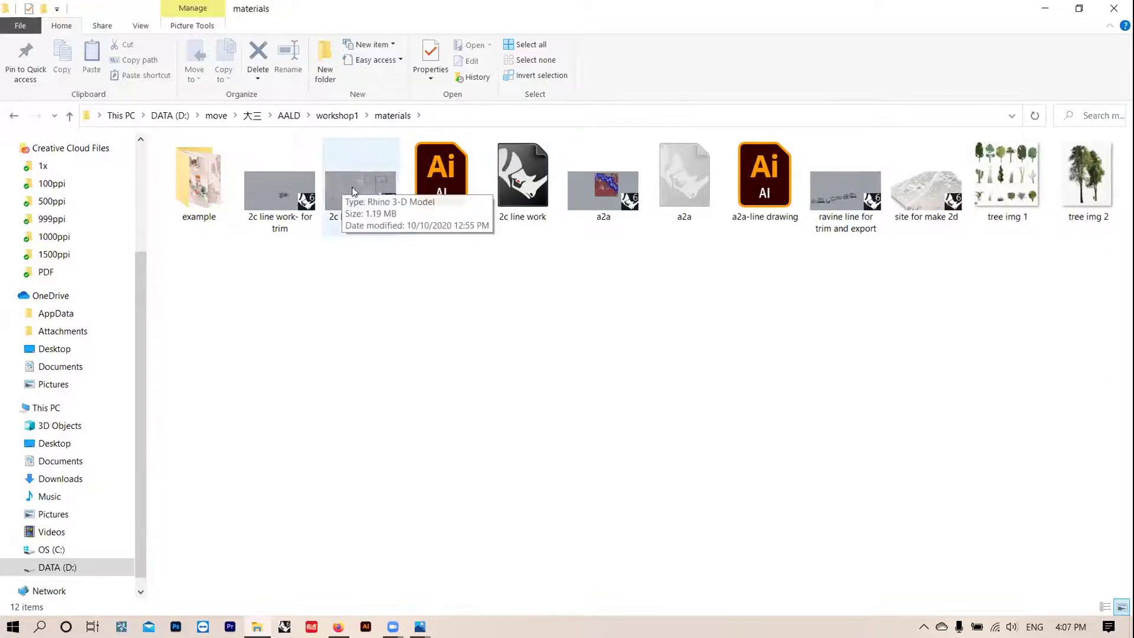
{"action": "left_click", "coordinate": [910, 190]}
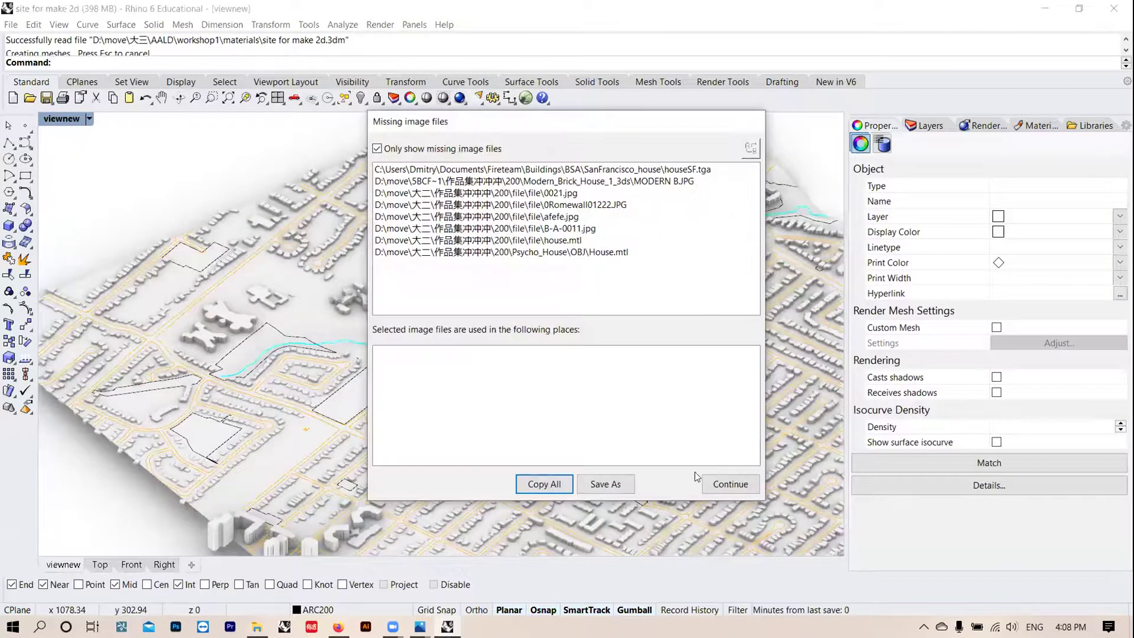
{"action": "left_click", "coordinate": [738, 488]}
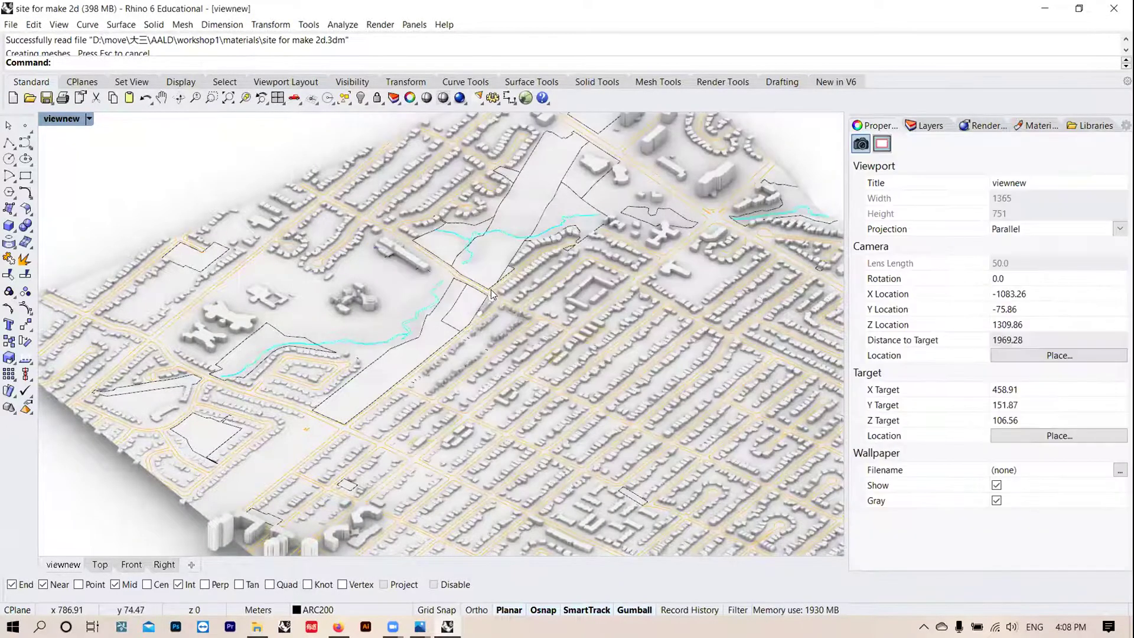
Step: Examine the site model around the long building and stream, selecting the terrain mesh beside the building and clearing the selection
{"action": "scroll", "coordinate": [455, 245], "scroll_direction": "up", "scroll_amount": 5}
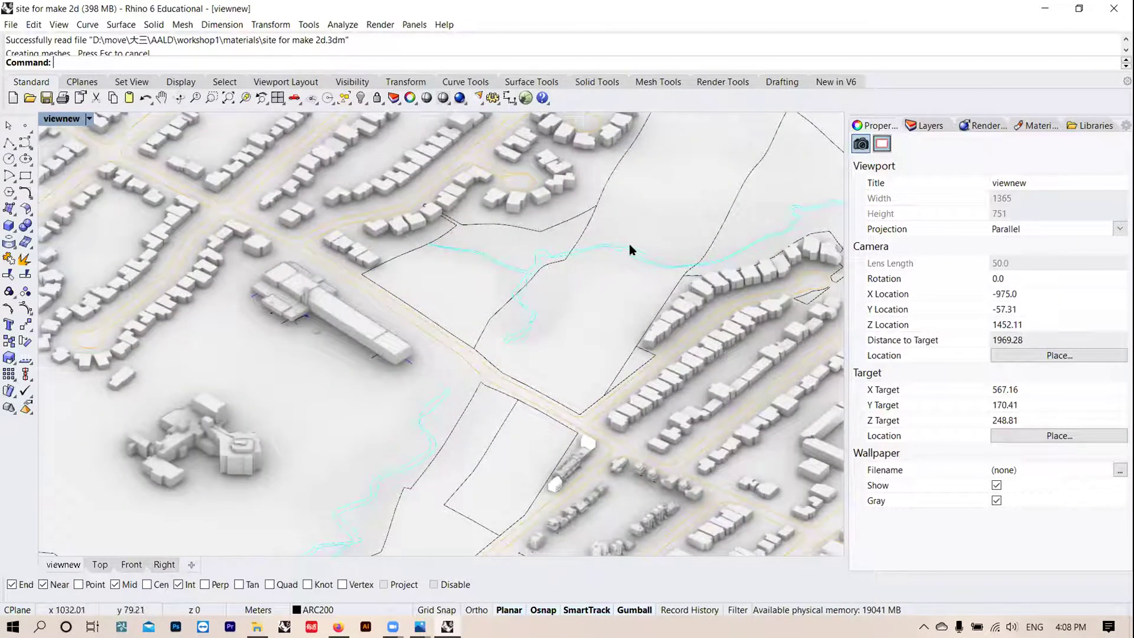
{"action": "scroll", "coordinate": [649, 248], "scroll_direction": "down", "scroll_amount": 2}
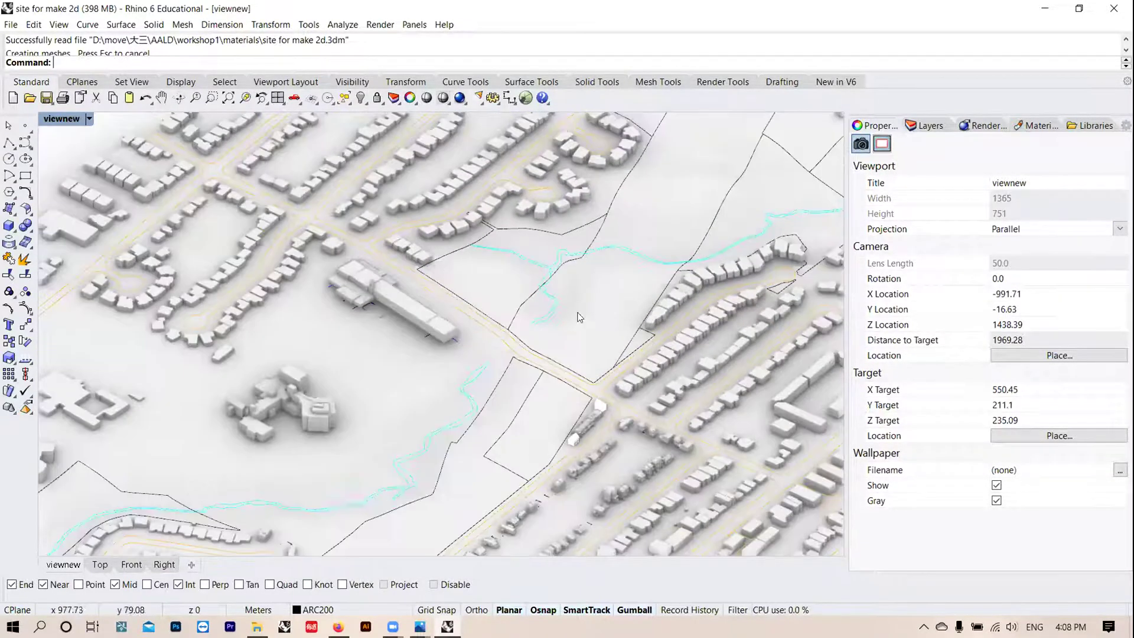
{"action": "scroll", "coordinate": [414, 355], "scroll_direction": "up", "scroll_amount": 2}
{"action": "scroll", "coordinate": [436, 255], "scroll_direction": "down", "scroll_amount": 4}
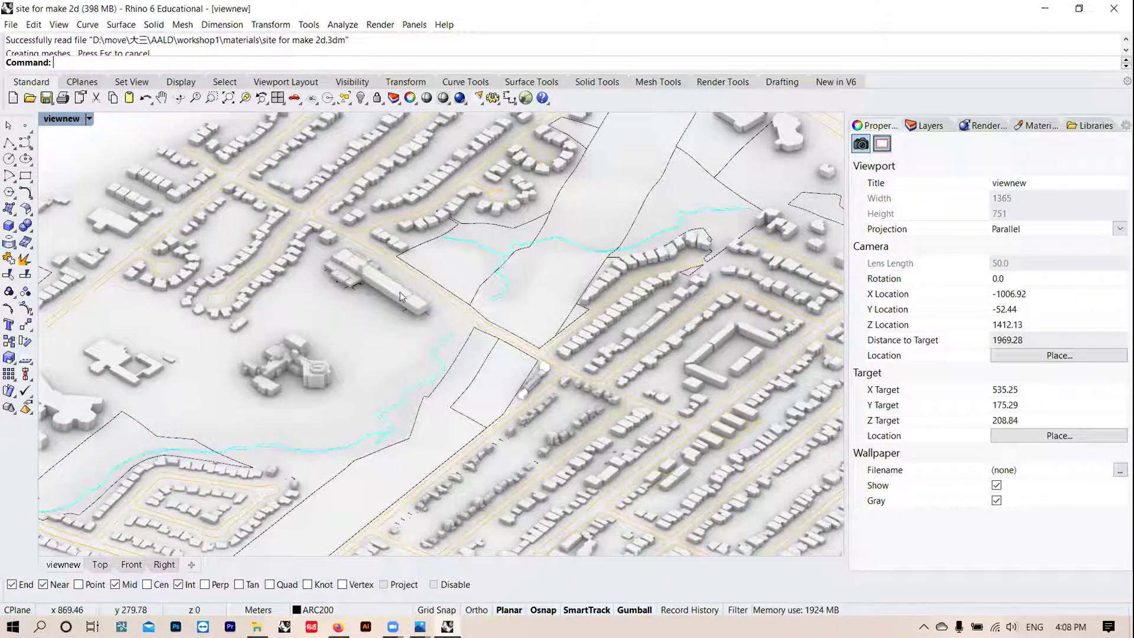
{"action": "scroll", "coordinate": [400, 292], "scroll_direction": "up", "scroll_amount": 5}
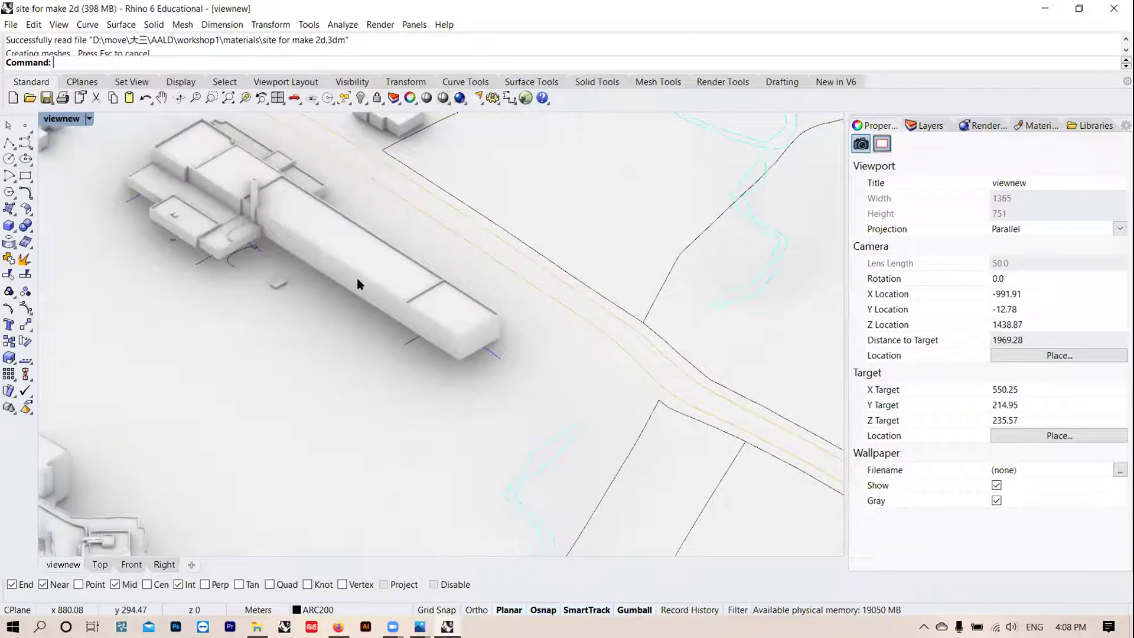
{"action": "left_click", "coordinate": [357, 278]}
{"action": "left_click", "coordinate": [555, 271]}
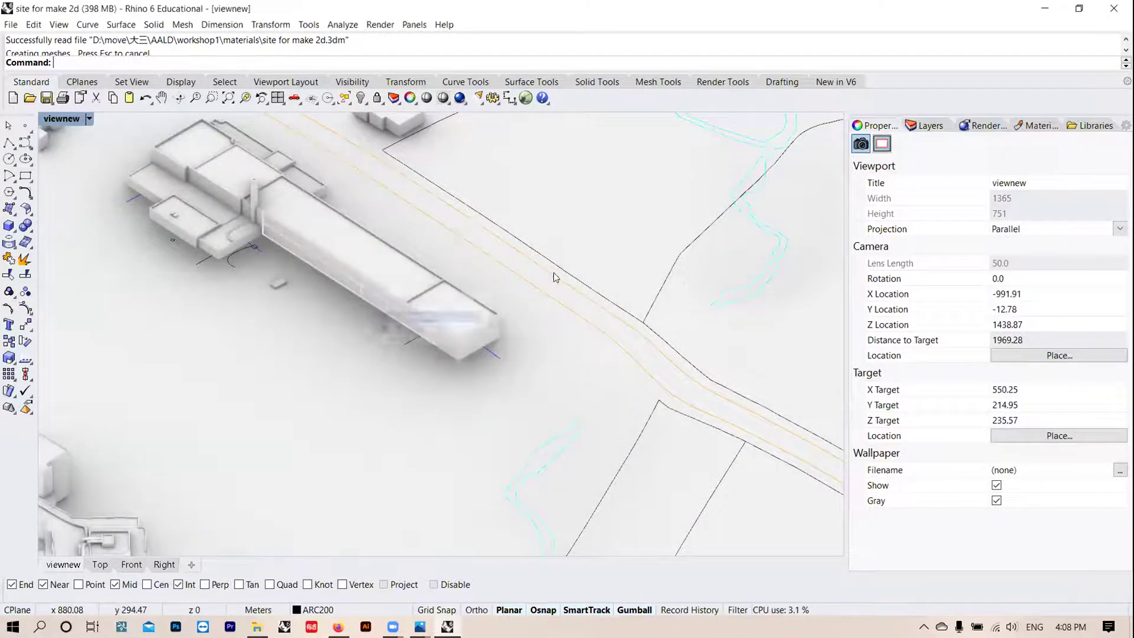
{"action": "scroll", "coordinate": [461, 295], "scroll_direction": "down", "scroll_amount": 6}
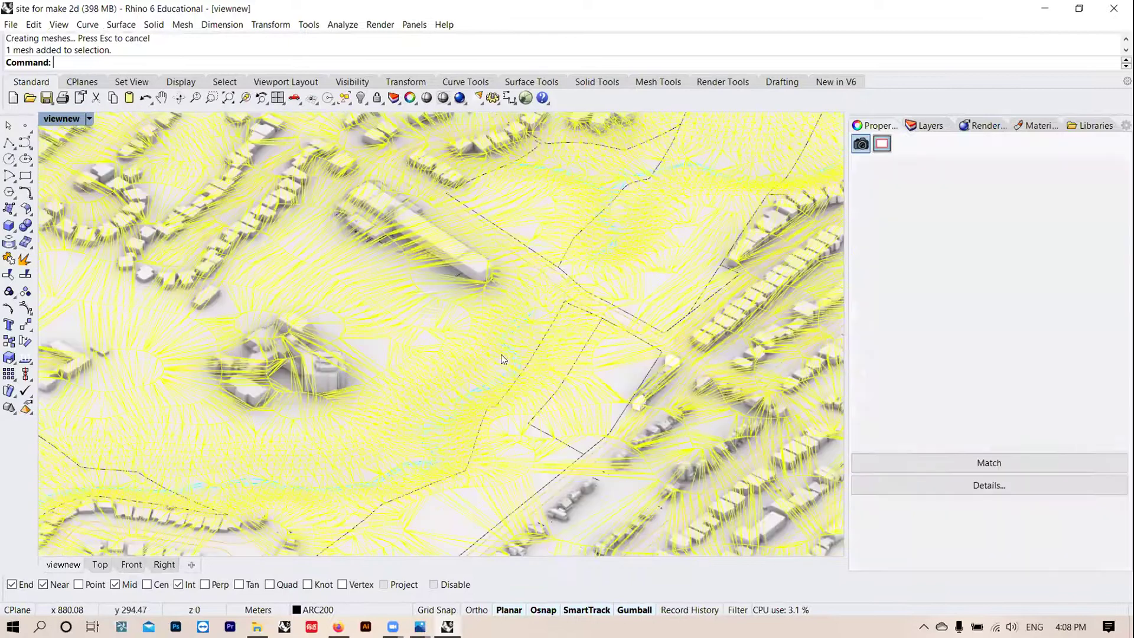
{"action": "scroll", "coordinate": [667, 318], "scroll_direction": "up", "scroll_amount": 3}
{"action": "key", "text": "Escape"}
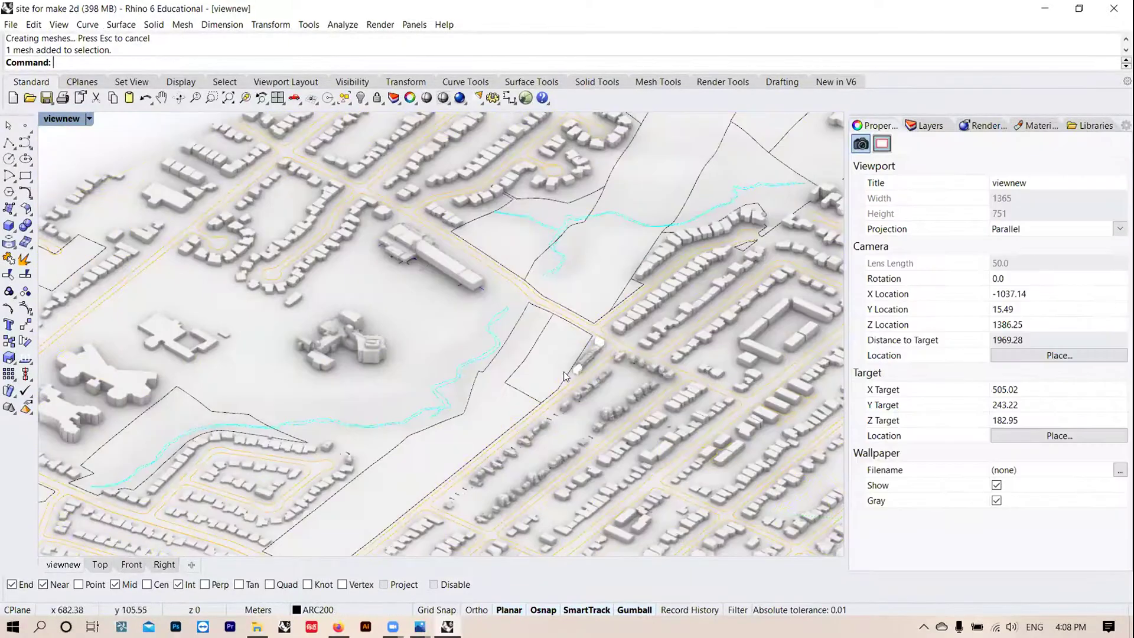
Step: Inspect the row of houses at the street corner, select the topography mesh under them and clear the selection
{"action": "scroll", "coordinate": [656, 274], "scroll_direction": "up", "scroll_amount": 3}
{"action": "scroll", "coordinate": [630, 292], "scroll_direction": "up", "scroll_amount": 5}
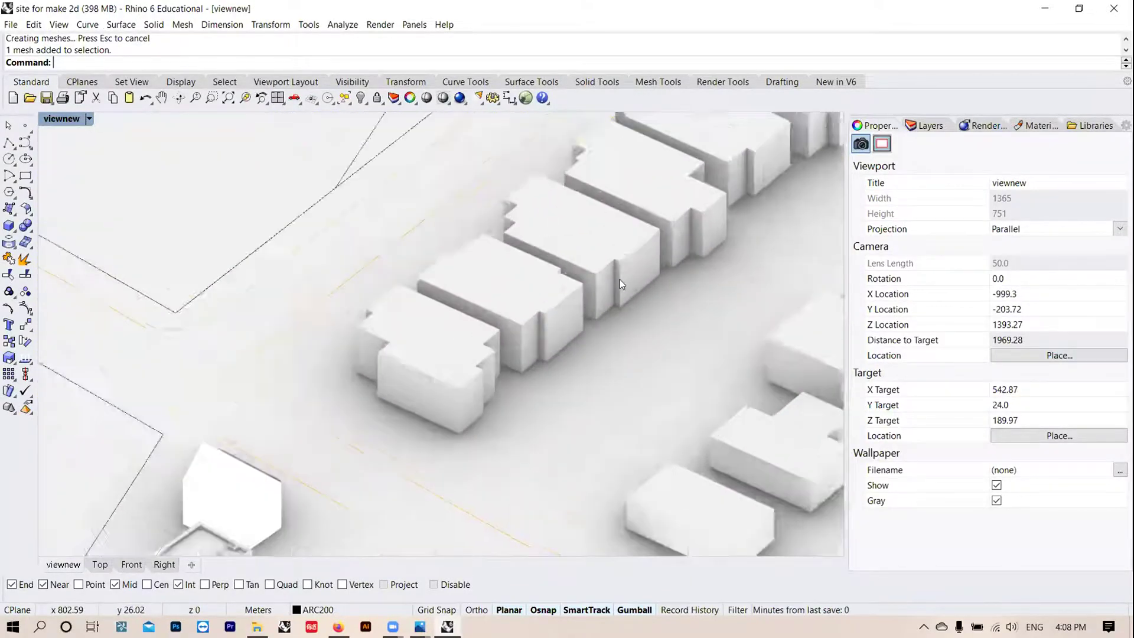
{"action": "left_click", "coordinate": [620, 279]}
{"action": "left_click_drag", "start_coordinate": [569, 204], "coordinate": [663, 319]}
{"action": "left_click", "coordinate": [667, 338]}
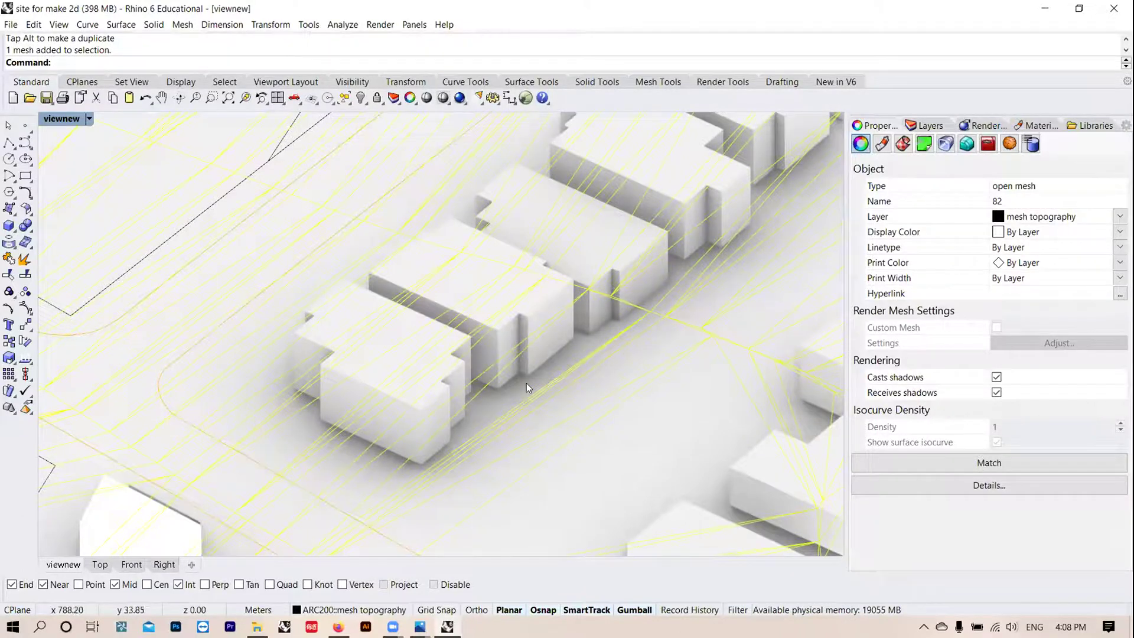
{"action": "scroll", "coordinate": [612, 331], "scroll_direction": "down", "scroll_amount": 5}
{"action": "scroll", "coordinate": [499, 298], "scroll_direction": "down", "scroll_amount": 8}
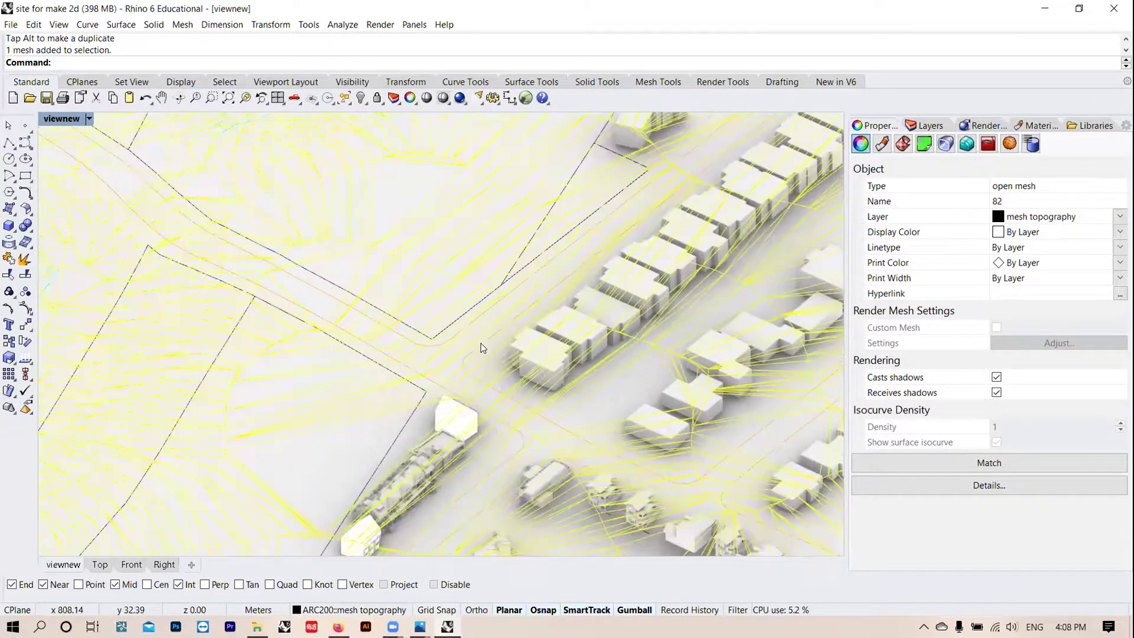
{"action": "scroll", "coordinate": [467, 325], "scroll_direction": "down", "scroll_amount": 5}
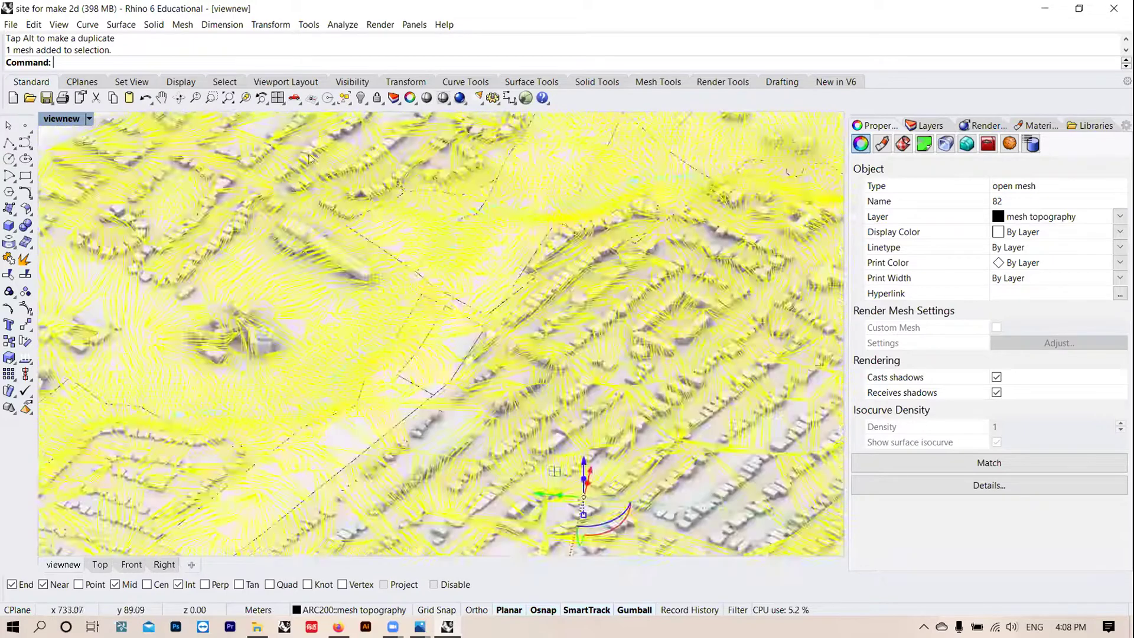
{"action": "key", "text": "Escape"}
Step: Draw a short polyline joining the two open ends of the stream outline inside the ravine plot
{"action": "scroll", "coordinate": [495, 275], "scroll_direction": "up", "scroll_amount": 6}
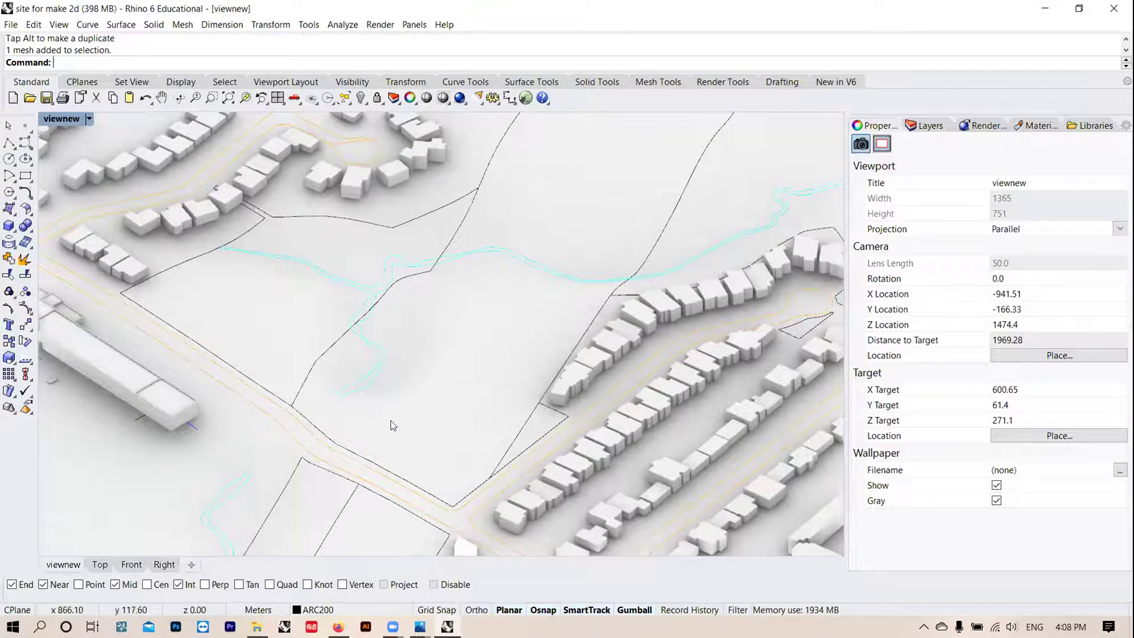
{"action": "scroll", "coordinate": [340, 402], "scroll_direction": "up", "scroll_amount": 3}
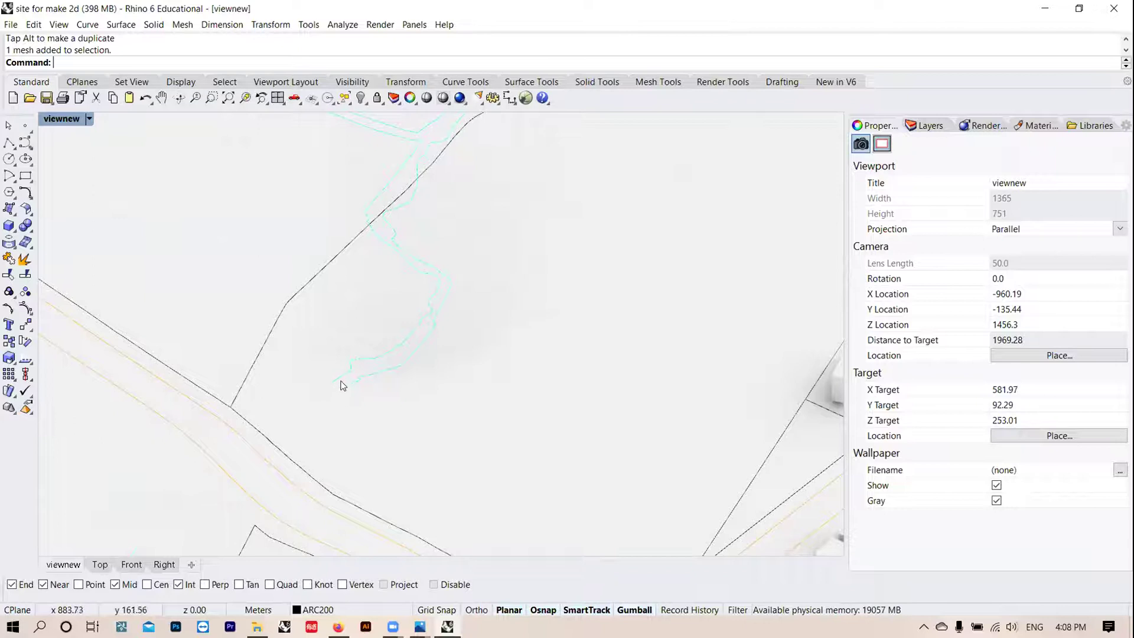
{"action": "left_click", "coordinate": [9, 142]}
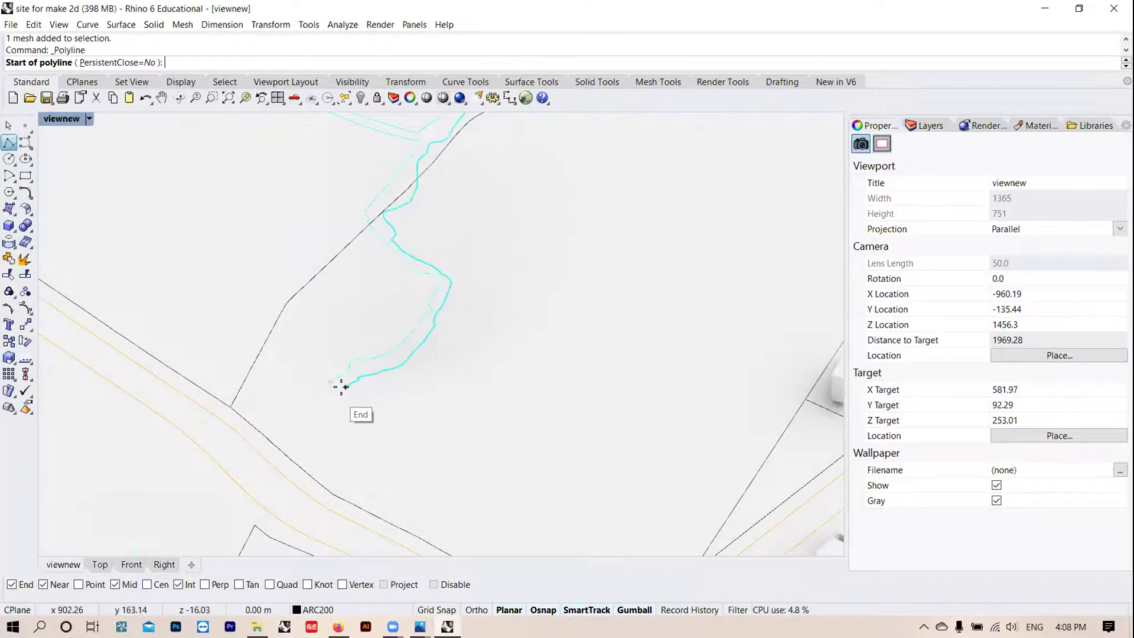
{"action": "left_click", "coordinate": [330, 383]}
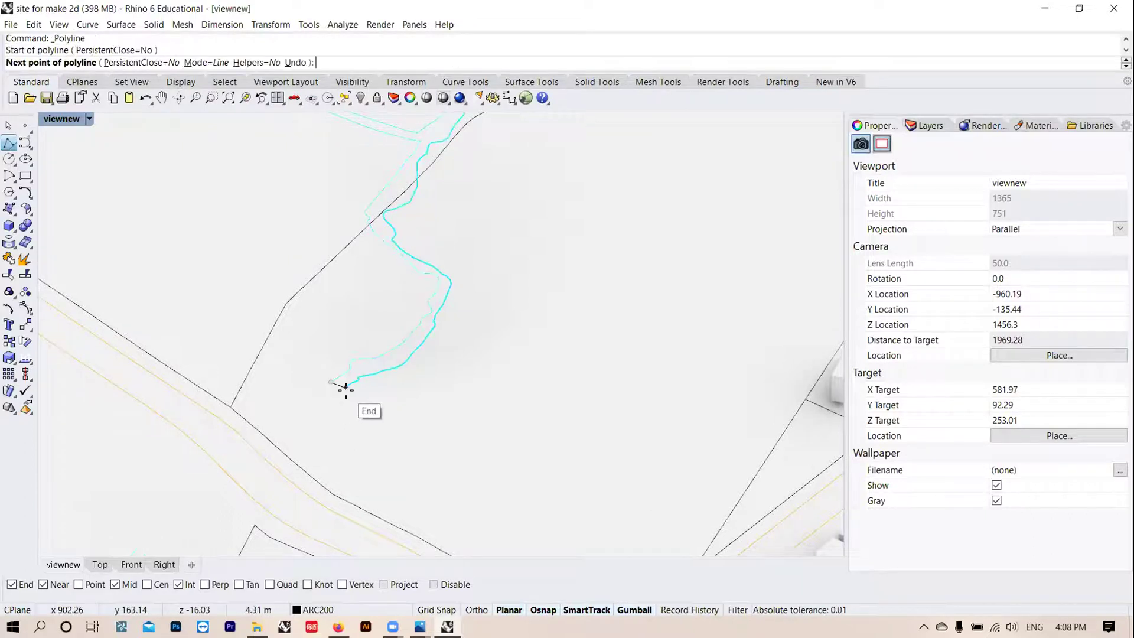
{"action": "left_click", "coordinate": [346, 389]}
{"action": "scroll", "coordinate": [357, 384], "scroll_direction": "down", "scroll_amount": 3}
{"action": "key", "text": "Return"}
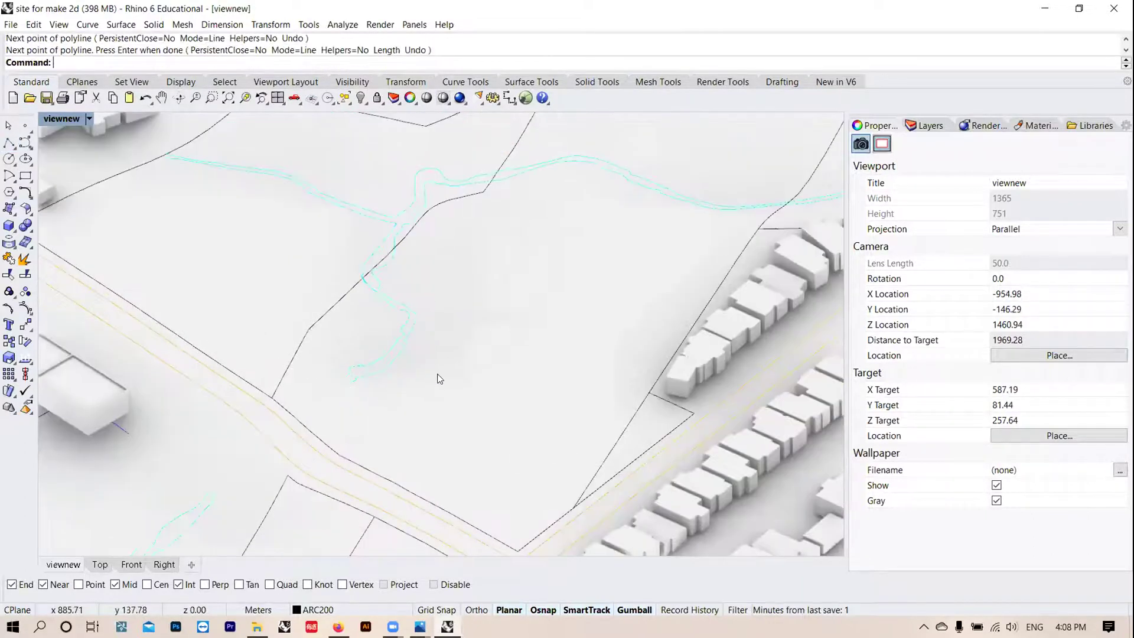
Step: Close the site model without saving and open "2c line work- for trim-test" from the materials folder
{"action": "scroll", "coordinate": [439, 378], "scroll_direction": "down", "scroll_amount": 5}
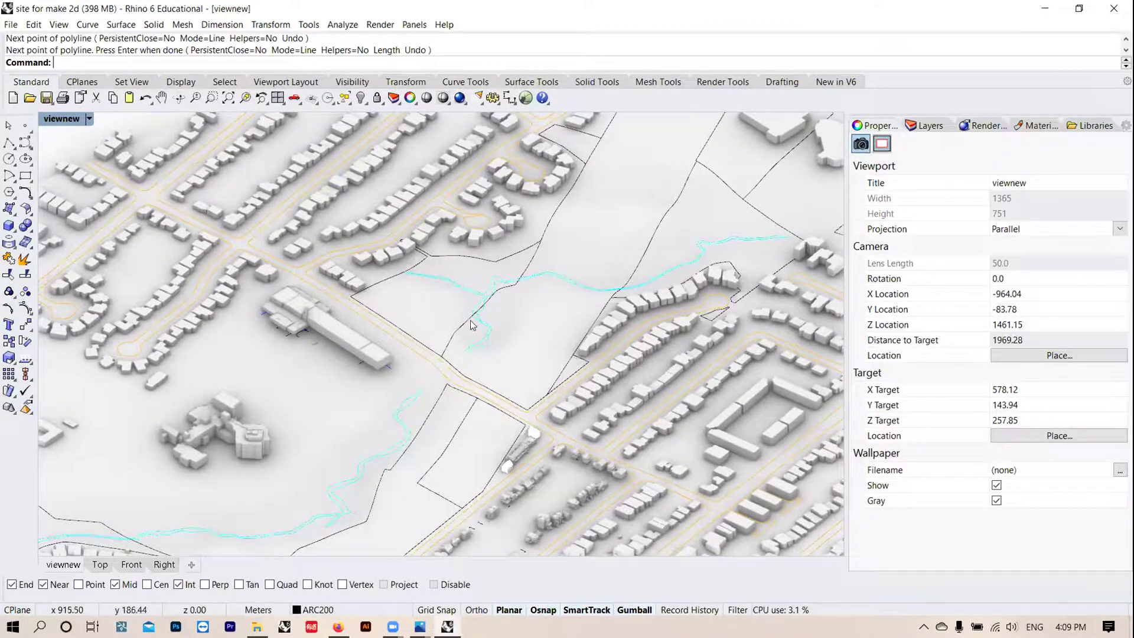
{"action": "scroll", "coordinate": [469, 322], "scroll_direction": "down", "scroll_amount": 8}
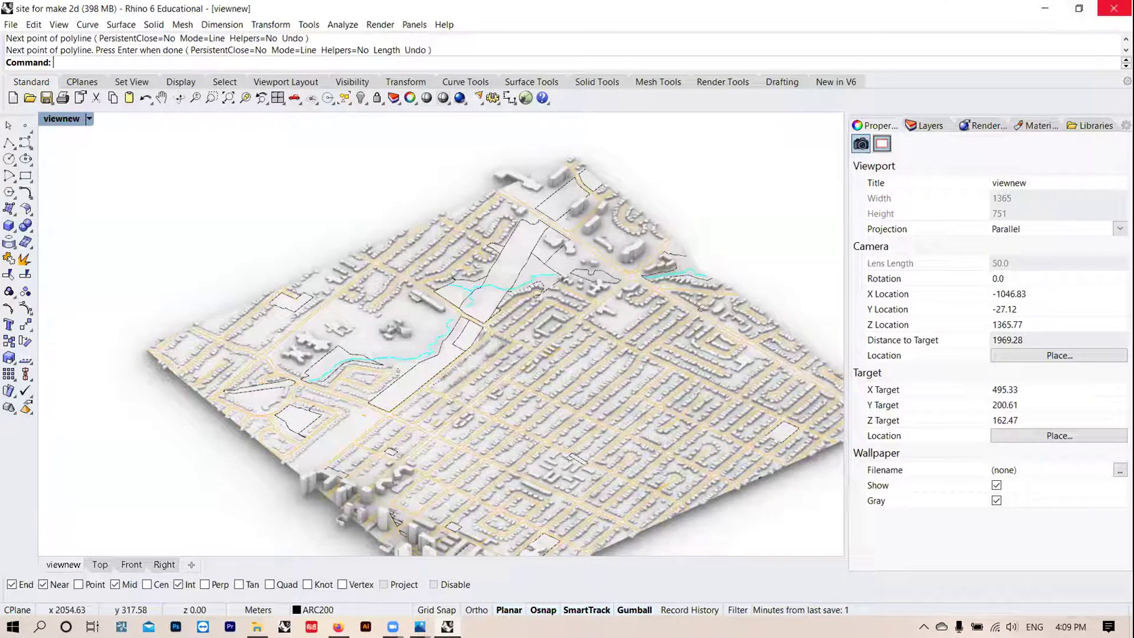
{"action": "left_click", "coordinate": [1113, 8]}
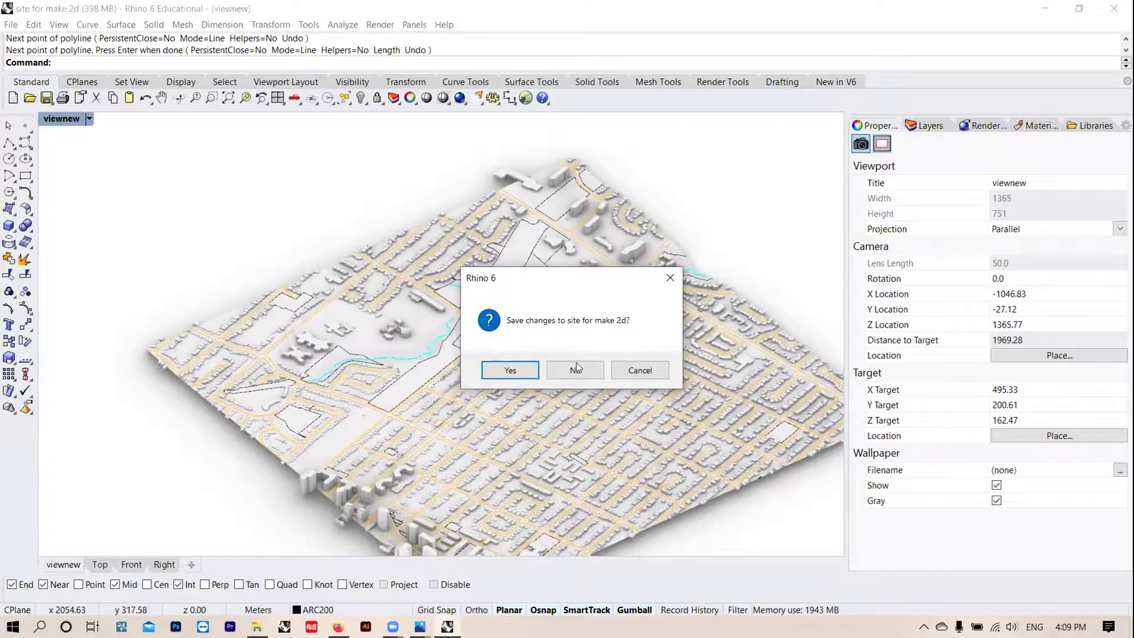
{"action": "left_click", "coordinate": [575, 370]}
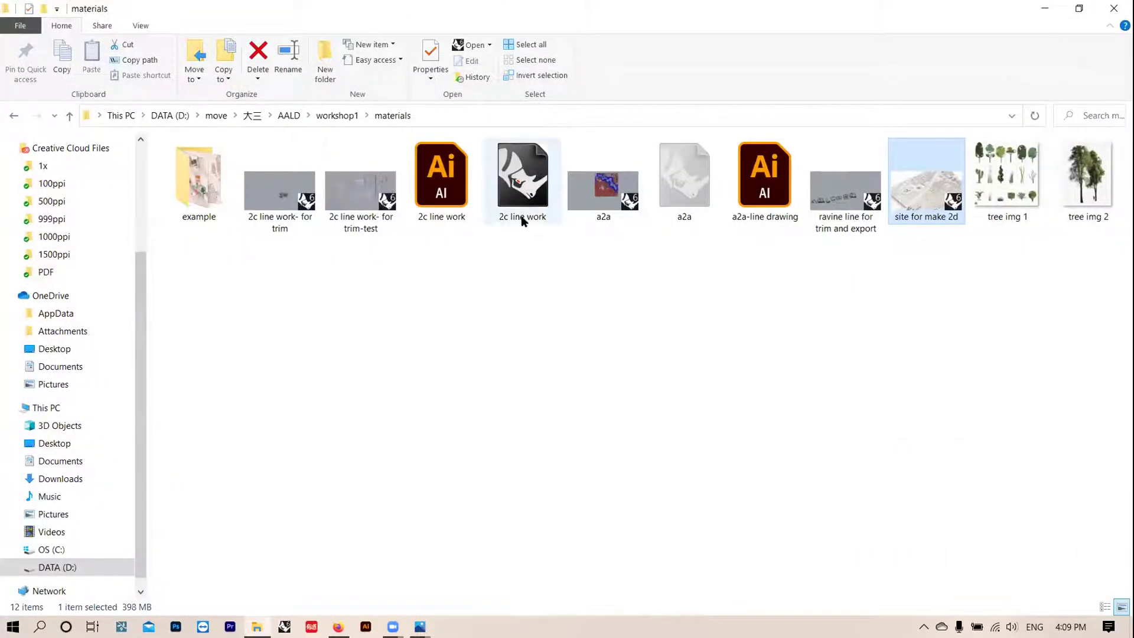
{"action": "double_click", "coordinate": [345, 186]}
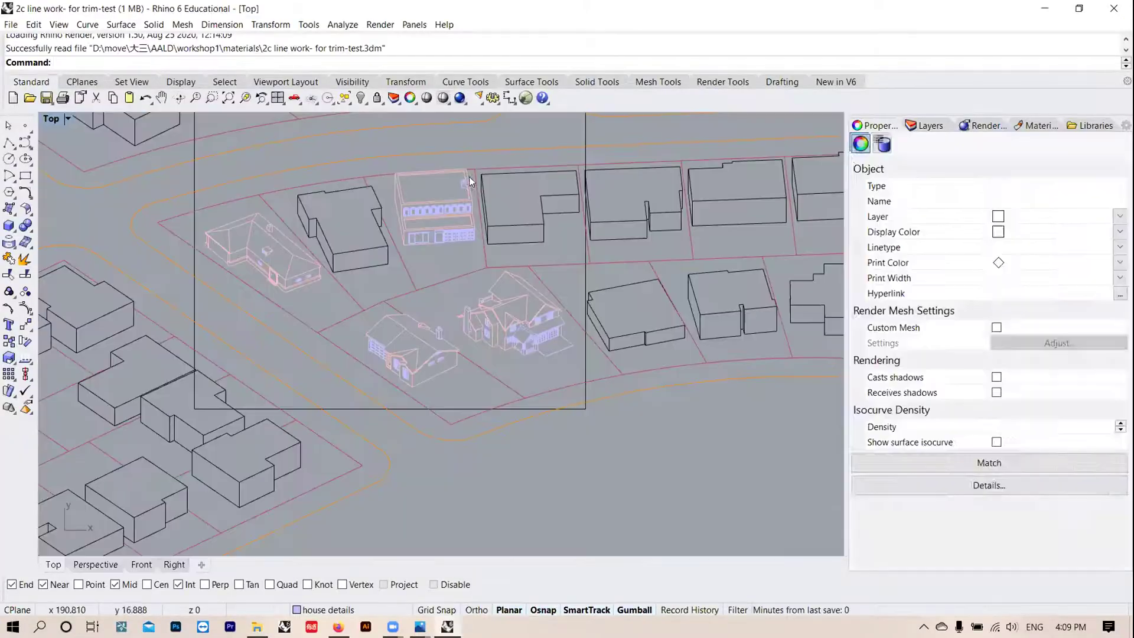
Step: Move all curves of the line work onto the construction grid around the origin and clear the selection
{"action": "scroll", "coordinate": [470, 207], "scroll_direction": "down", "scroll_amount": 3}
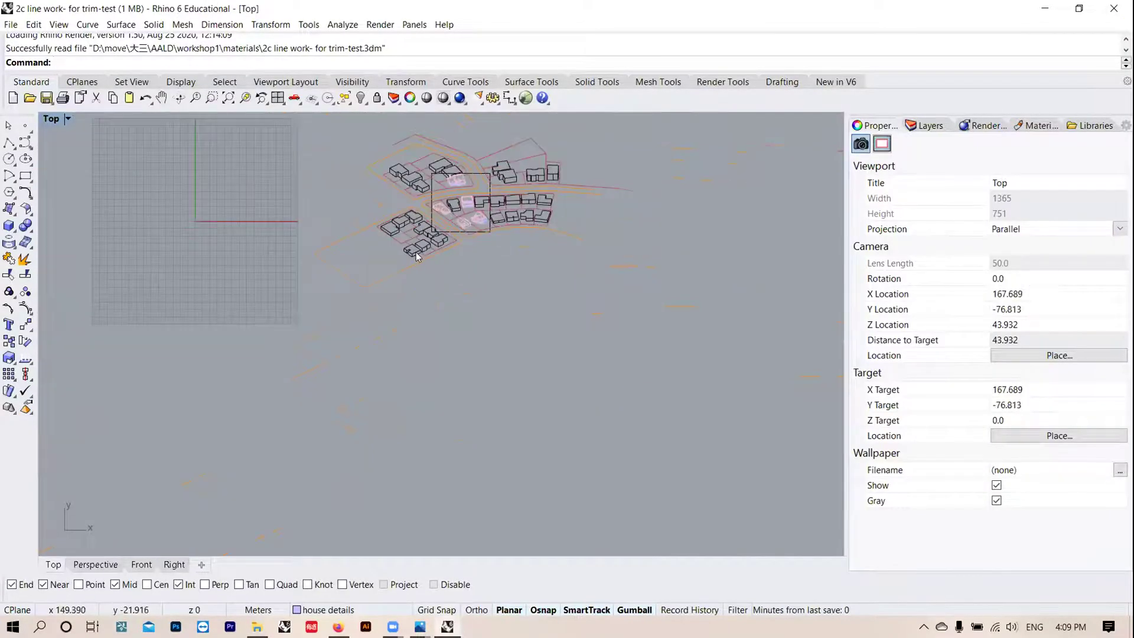
{"action": "scroll", "coordinate": [445, 157], "scroll_direction": "up", "scroll_amount": 5}
{"action": "scroll", "coordinate": [439, 172], "scroll_direction": "down", "scroll_amount": 5}
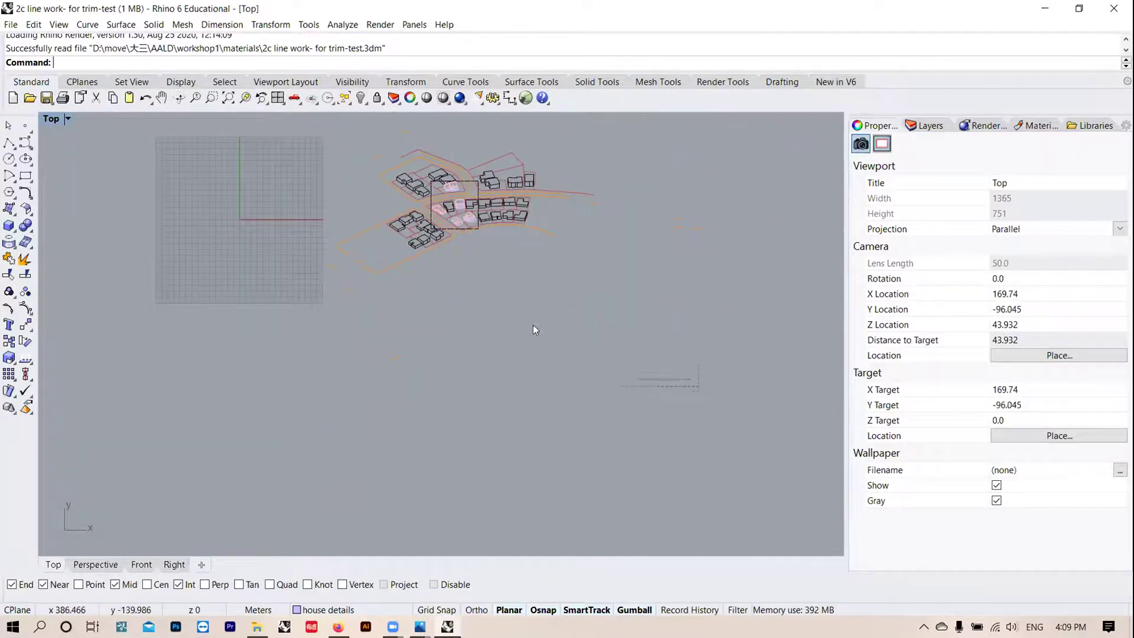
{"action": "key", "text": "ctrl+a"}
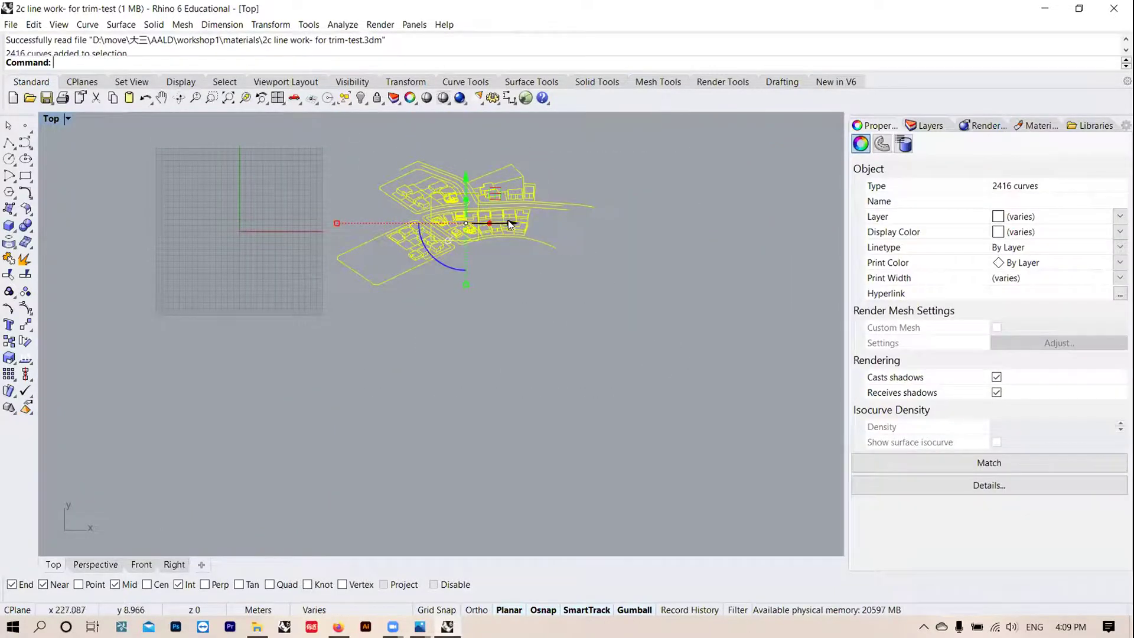
{"action": "left_click_drag", "start_coordinate": [509, 224], "coordinate": [216, 258]}
{"action": "scroll", "coordinate": [244, 218], "scroll_direction": "up", "scroll_amount": 5}
{"action": "left_click", "coordinate": [741, 367]}
{"action": "scroll", "coordinate": [740, 367], "scroll_direction": "down", "scroll_amount": 4}
{"action": "scroll", "coordinate": [536, 167], "scroll_direction": "down", "scroll_amount": 2}
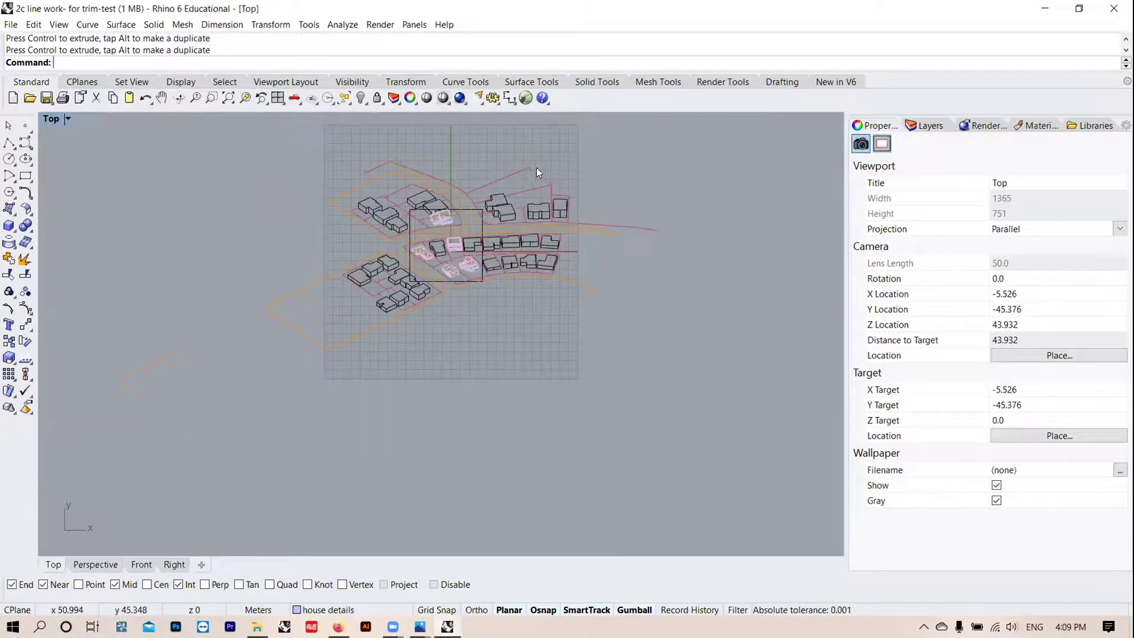
Step: Examine the line work around the rectangular frame, checking its full extent by selecting all curves and clearing the selection
{"action": "scroll", "coordinate": [540, 156], "scroll_direction": "up", "scroll_amount": 4}
{"action": "scroll", "coordinate": [540, 156], "scroll_direction": "up", "scroll_amount": 2}
{"action": "scroll", "coordinate": [526, 201], "scroll_direction": "down", "scroll_amount": 1}
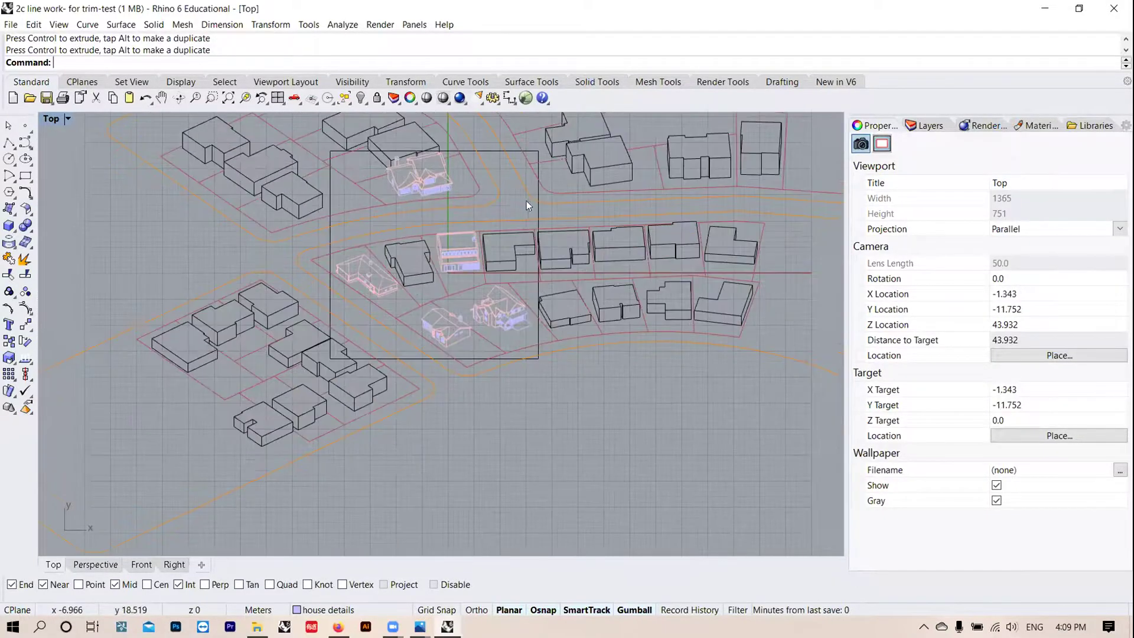
{"action": "scroll", "coordinate": [574, 264], "scroll_direction": "down", "scroll_amount": 2}
{"action": "scroll", "coordinate": [574, 265], "scroll_direction": "down", "scroll_amount": 2}
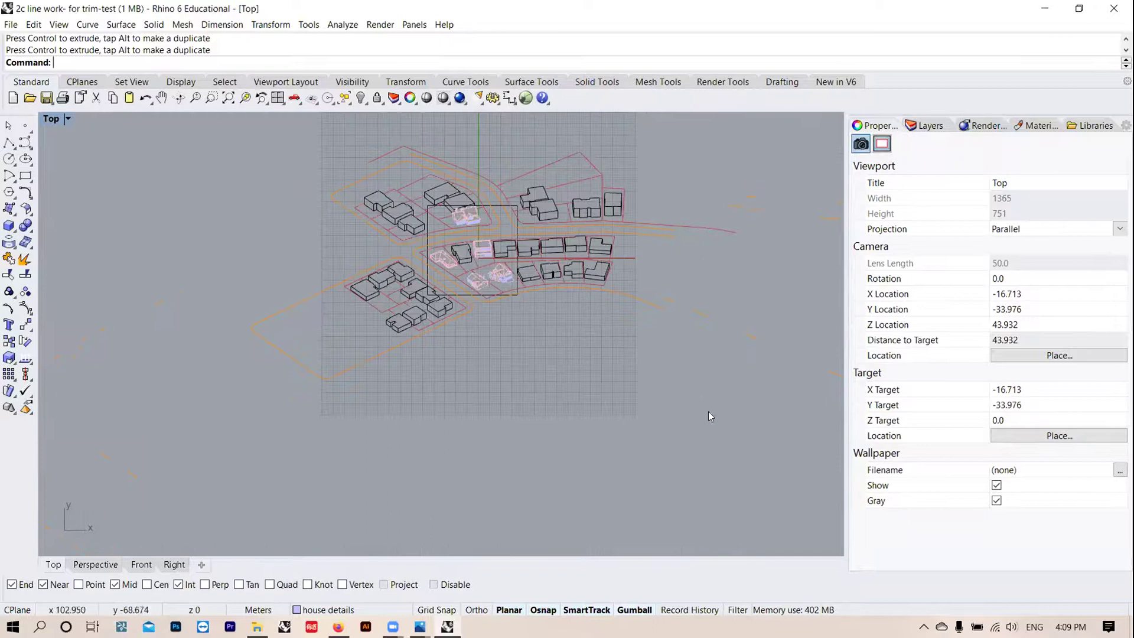
{"action": "scroll", "coordinate": [513, 201], "scroll_direction": "up", "scroll_amount": 1}
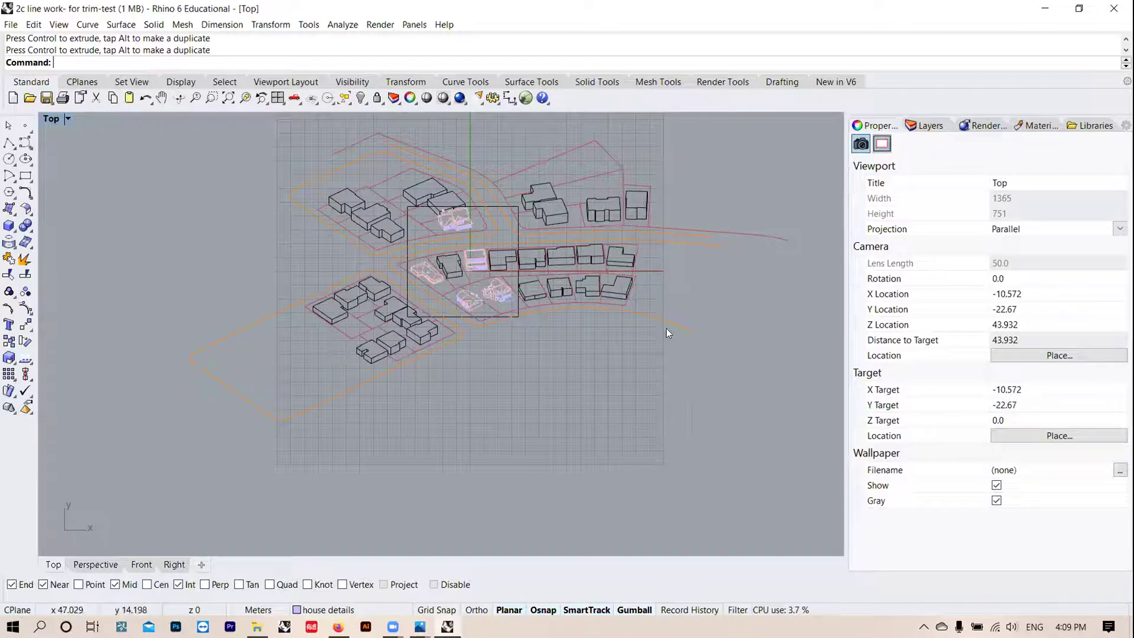
{"action": "right_click_drag", "start_coordinate": [311, 147], "coordinate": [313, 207]}
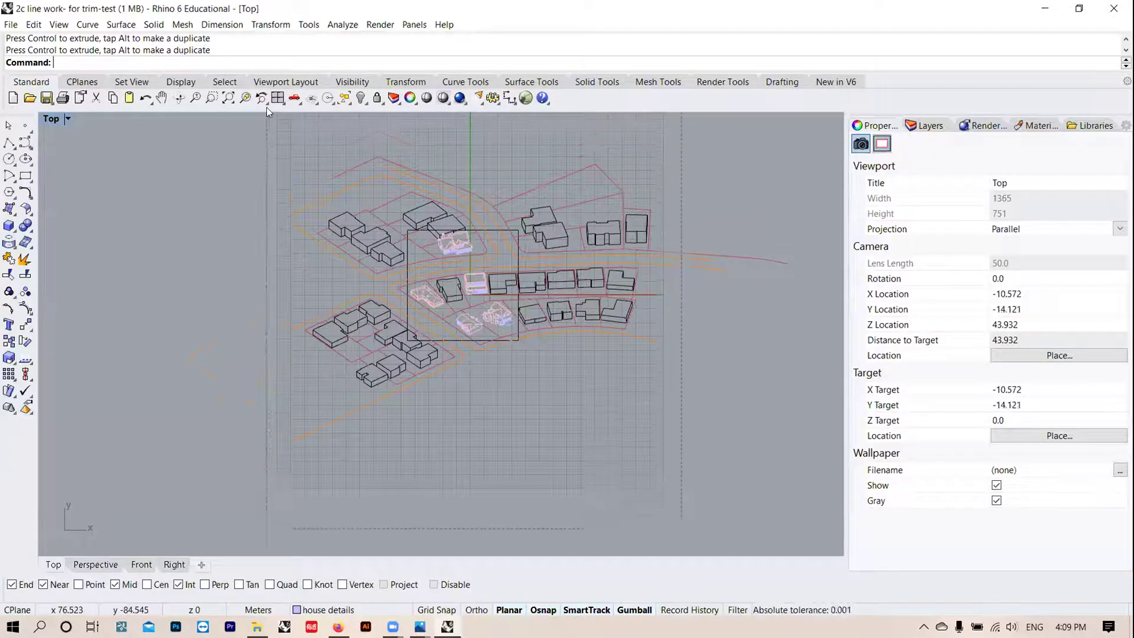
{"action": "key", "text": "ctrl+a"}
{"action": "left_click", "coordinate": [612, 488]}
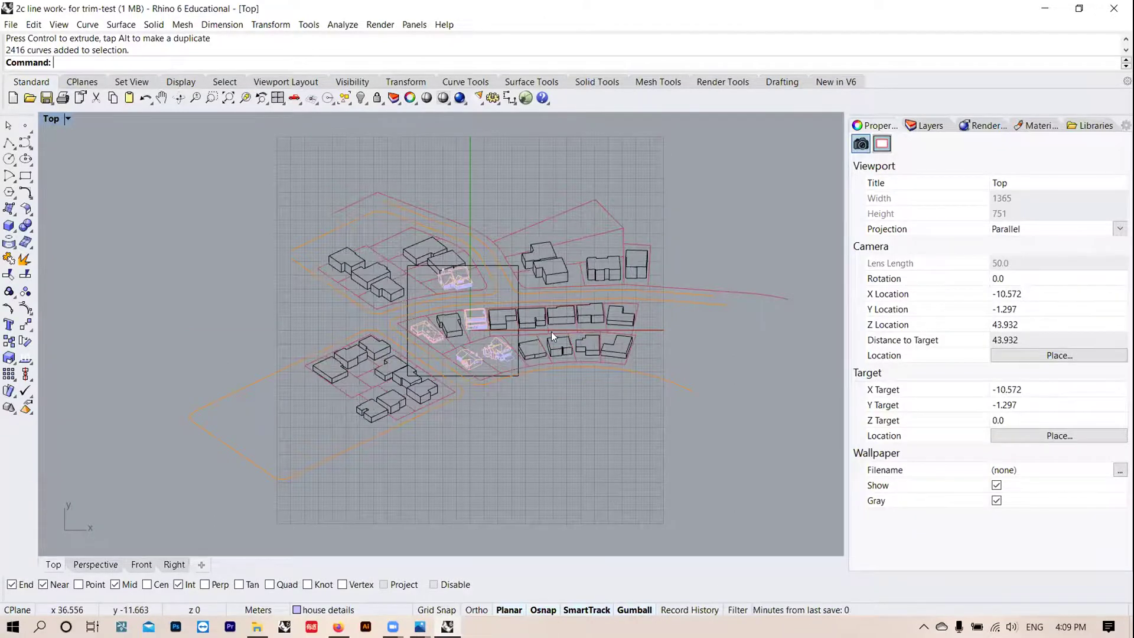
{"action": "scroll", "coordinate": [551, 332], "scroll_direction": "up", "scroll_amount": 5}
{"action": "scroll", "coordinate": [488, 259], "scroll_direction": "down", "scroll_amount": 7}
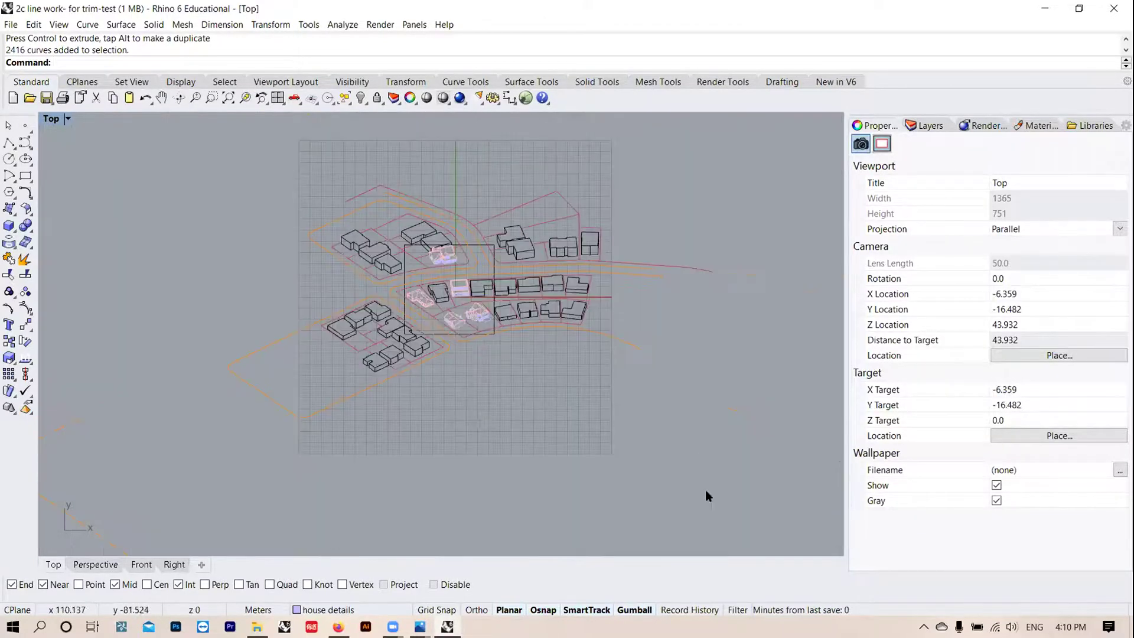
Step: Trim the plot line segments crossing the frame's lower right side, using all curves as cutting objects, and clear the selection
{"action": "key", "text": "ctrl+a"}
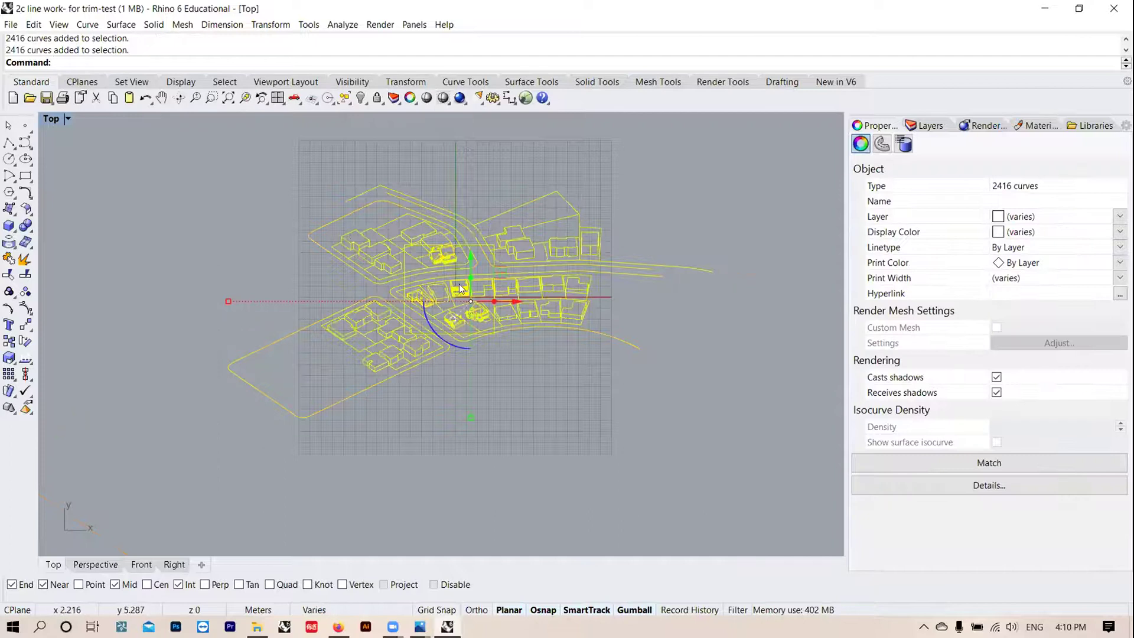
{"action": "type", "text": "Trim"}
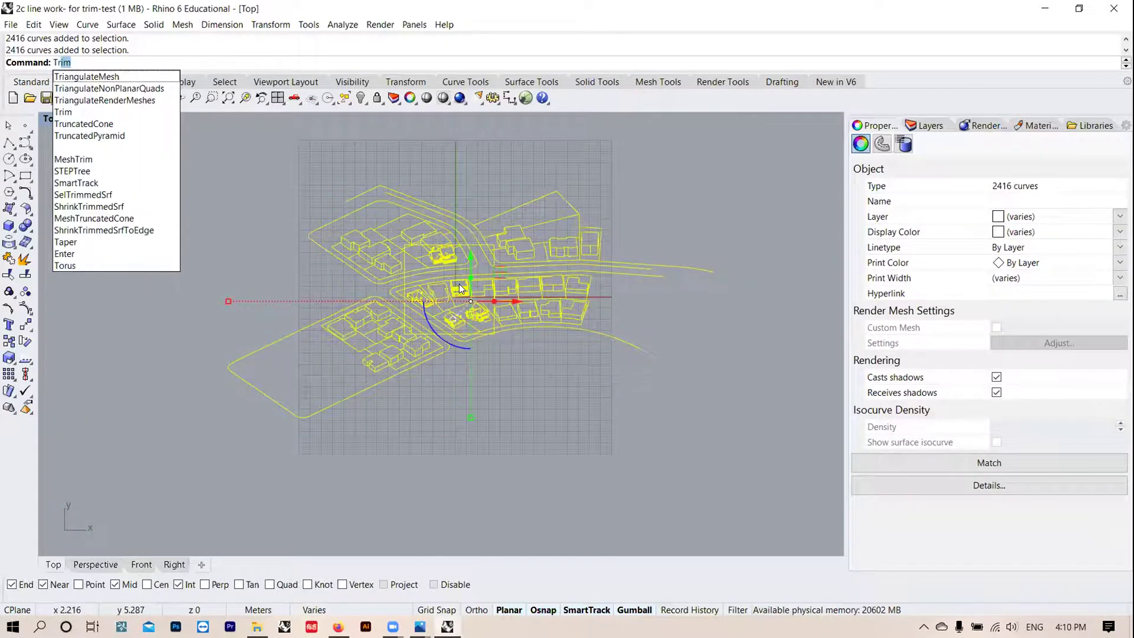
{"action": "key", "text": "Return"}
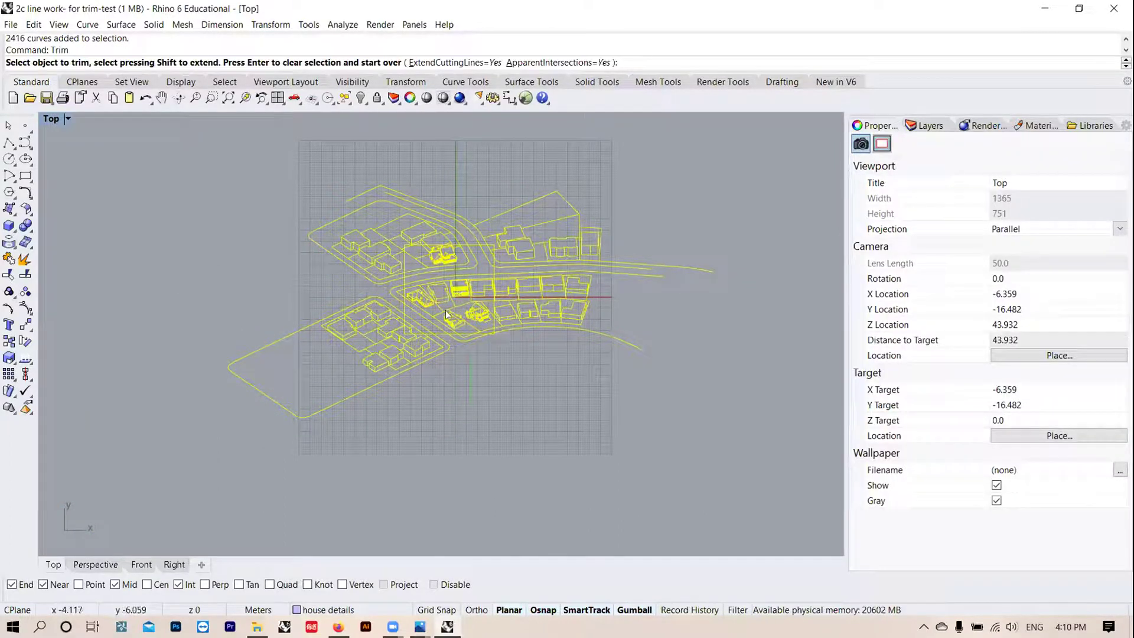
{"action": "scroll", "coordinate": [474, 325], "scroll_direction": "up", "scroll_amount": 10}
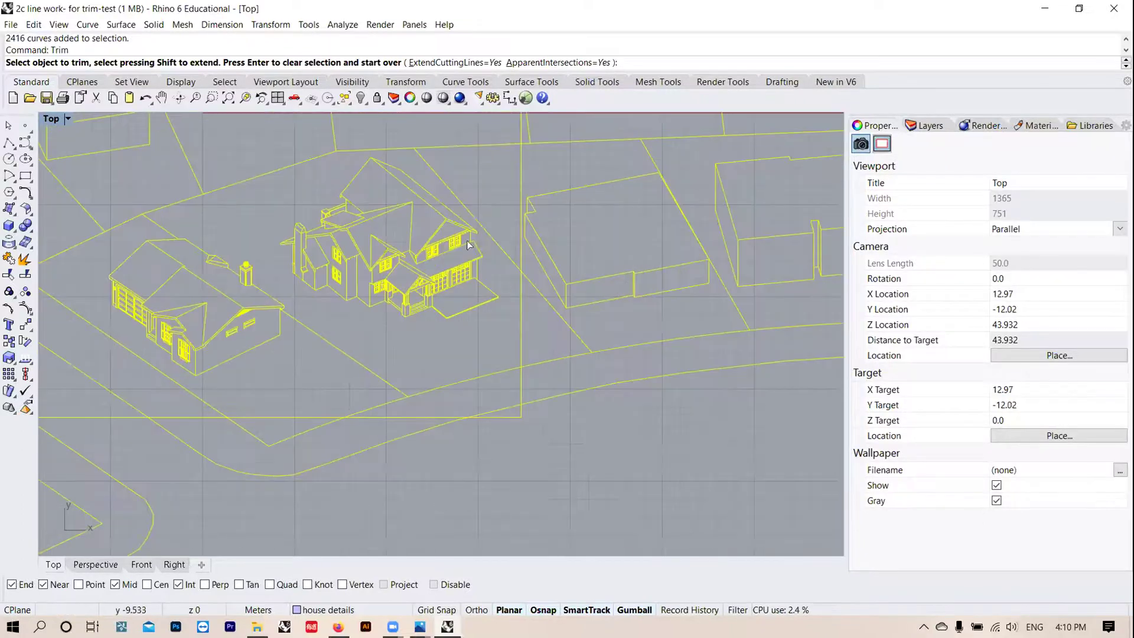
{"action": "left_click_drag", "start_coordinate": [423, 386], "coordinate": [355, 196]}
{"action": "scroll", "coordinate": [349, 205], "scroll_direction": "up", "scroll_amount": 3}
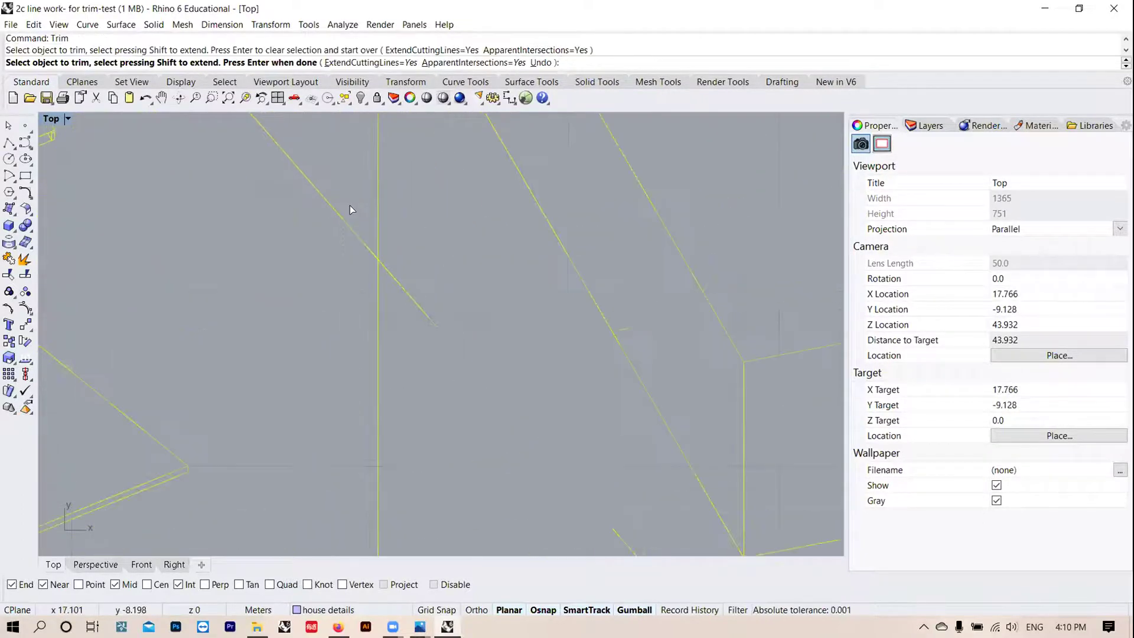
{"action": "left_click", "coordinate": [362, 249]}
{"action": "scroll", "coordinate": [329, 232], "scroll_direction": "up", "scroll_amount": 3}
{"action": "left_click_drag", "start_coordinate": [606, 470], "coordinate": [395, 265]}
{"action": "scroll", "coordinate": [379, 267], "scroll_direction": "down", "scroll_amount": 4}
{"action": "scroll", "coordinate": [395, 261], "scroll_direction": "down", "scroll_amount": 5}
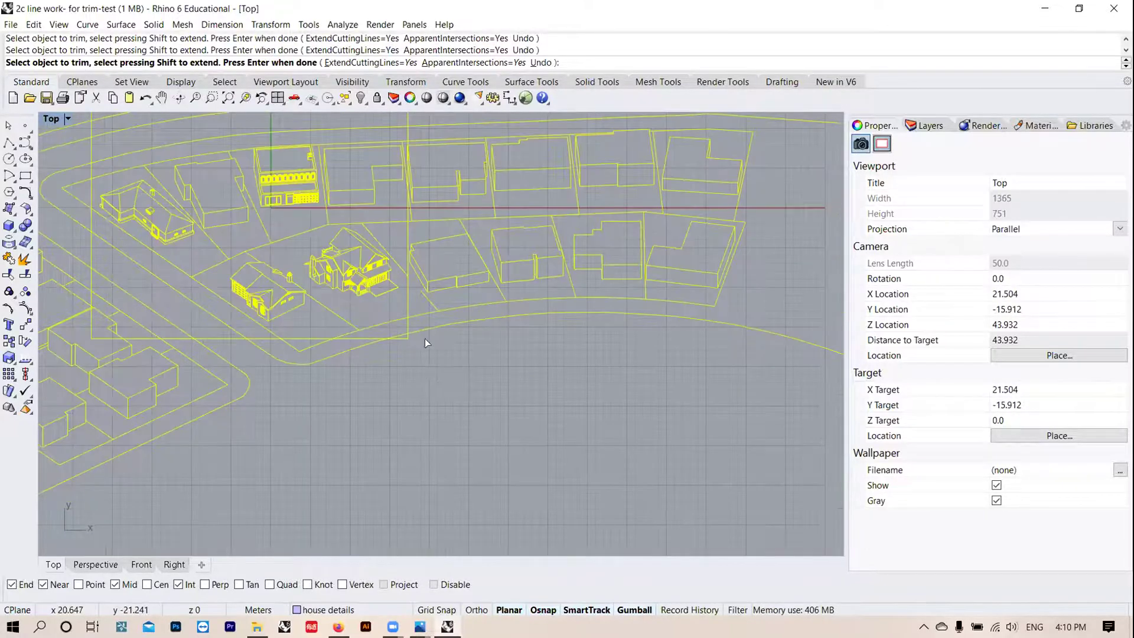
{"action": "scroll", "coordinate": [355, 328], "scroll_direction": "down", "scroll_amount": 3}
{"action": "key", "text": "Return"}
{"action": "key", "text": "ctrl+a"}
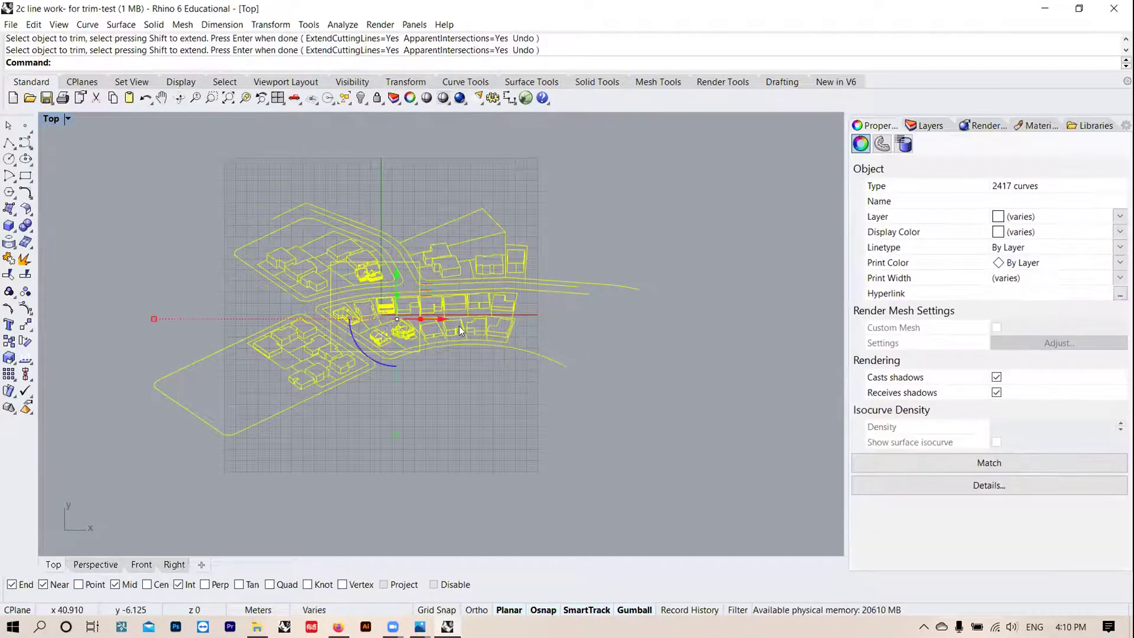
{"action": "left_click", "coordinate": [485, 388]}
{"action": "scroll", "coordinate": [401, 346], "scroll_direction": "up", "scroll_amount": 3}
{"action": "scroll", "coordinate": [456, 307], "scroll_direction": "down", "scroll_amount": 4}
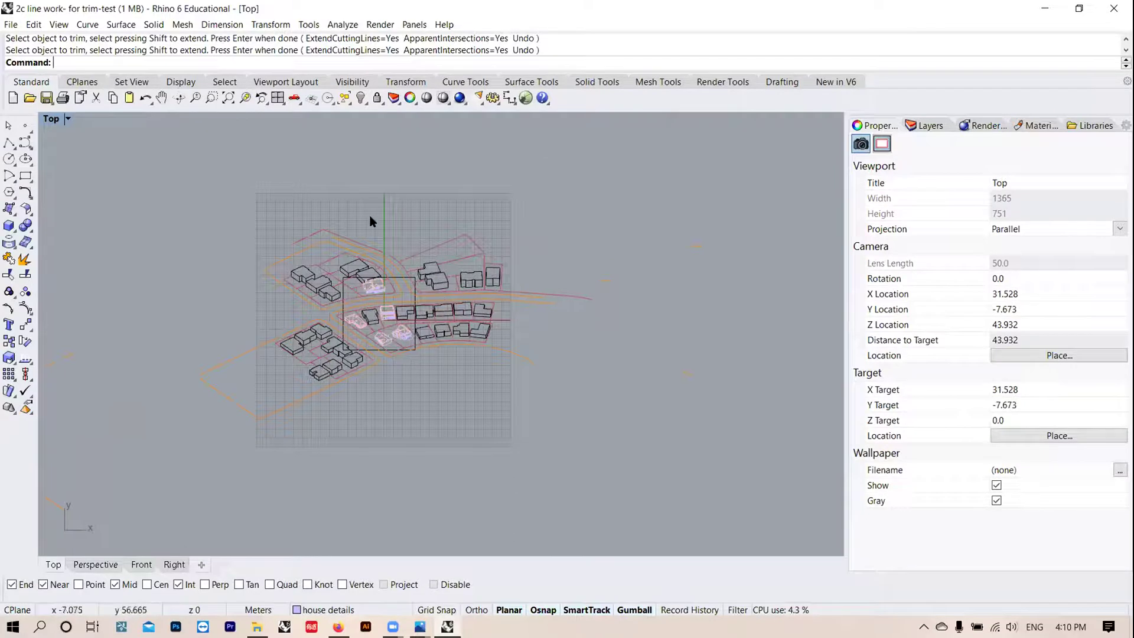
{"action": "scroll", "coordinate": [385, 350], "scroll_direction": "up", "scroll_amount": 2}
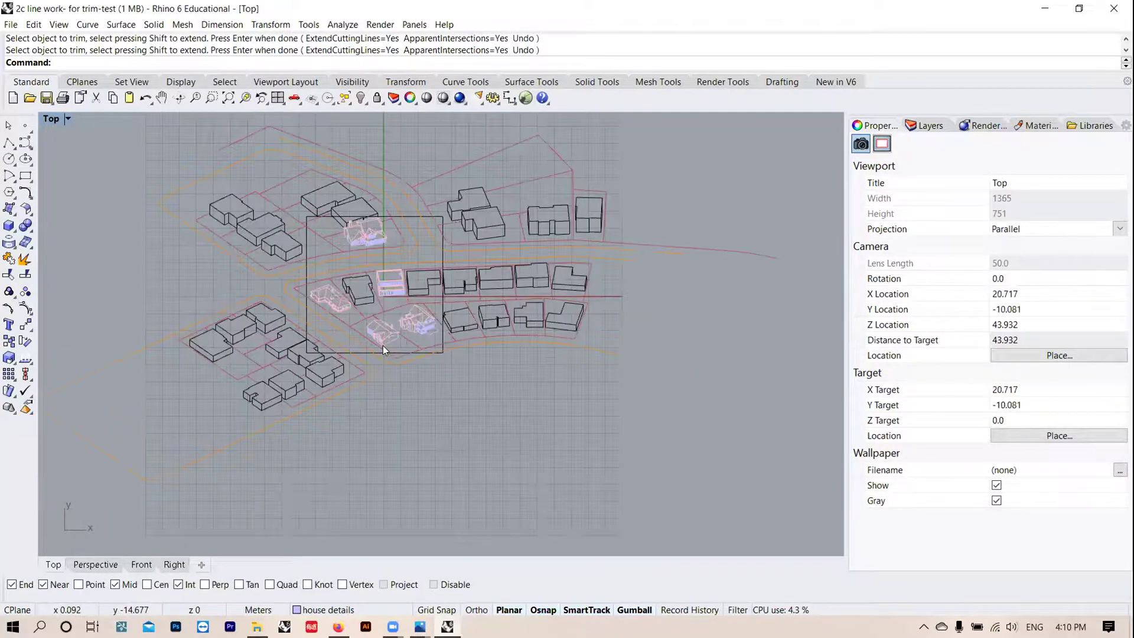
{"action": "scroll", "coordinate": [560, 477], "scroll_direction": "down", "scroll_amount": 3}
{"action": "left_click_drag", "start_coordinate": [571, 508], "coordinate": [505, 442]}
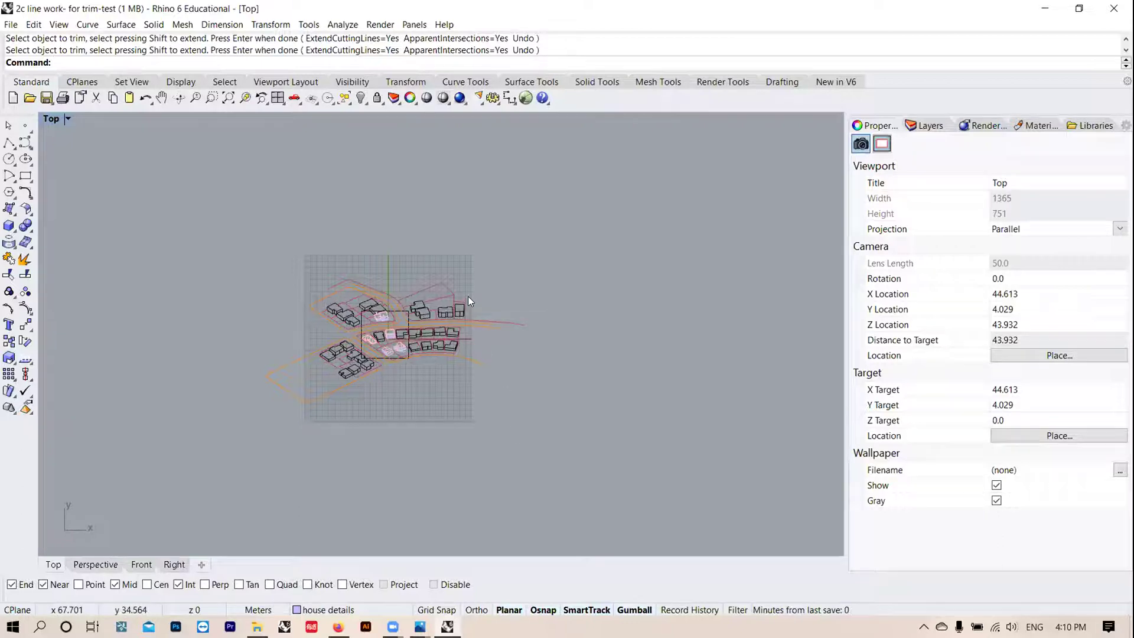
Step: Split all the line work except the rectangular frame, using the frame as the cutting object
{"action": "type", "text": "Sp"}
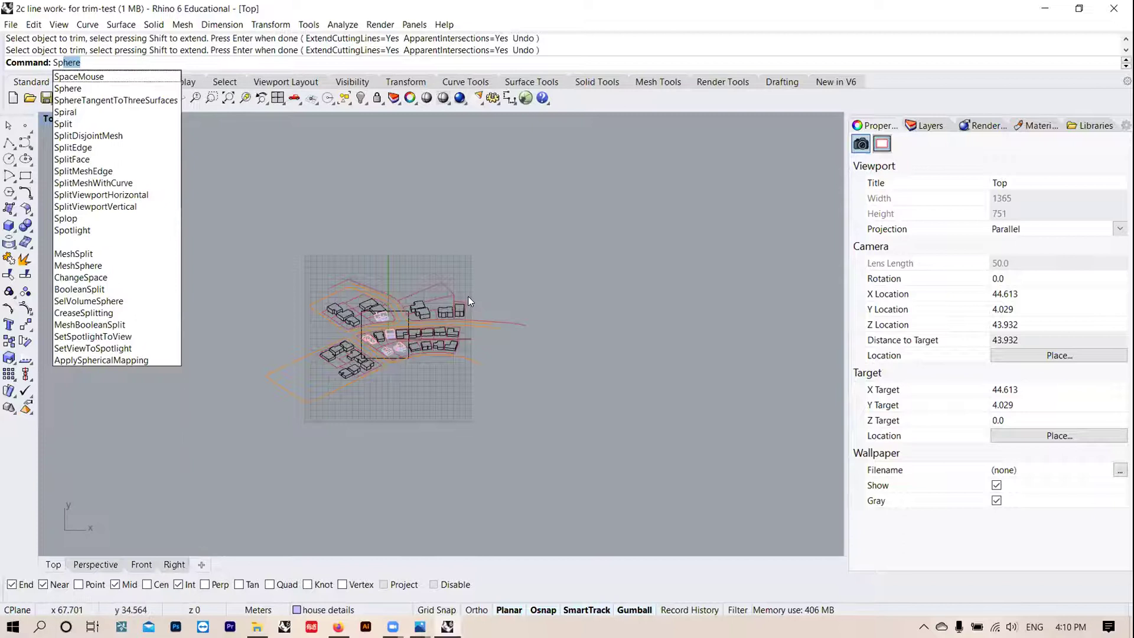
{"action": "type", "text": "l"}
{"action": "key", "text": "BackSpace"}
{"action": "type", "text": "lit"}
{"action": "key", "text": "Return"}
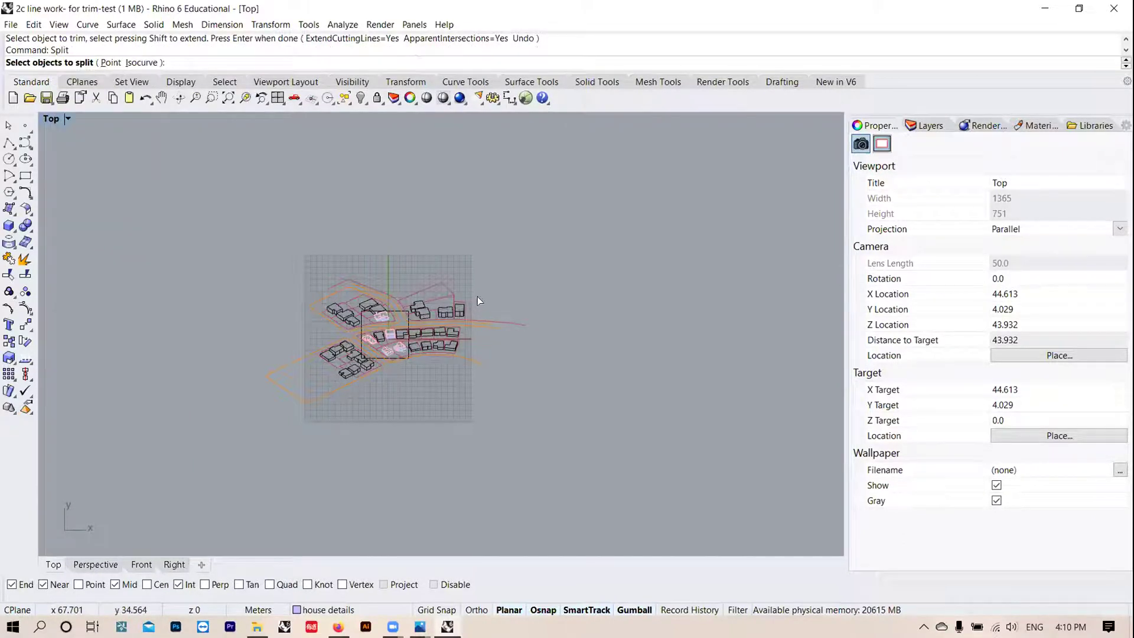
{"action": "left_click_drag", "start_coordinate": [550, 474], "coordinate": [195, 192]}
{"action": "scroll", "coordinate": [473, 343], "scroll_direction": "up", "scroll_amount": 10}
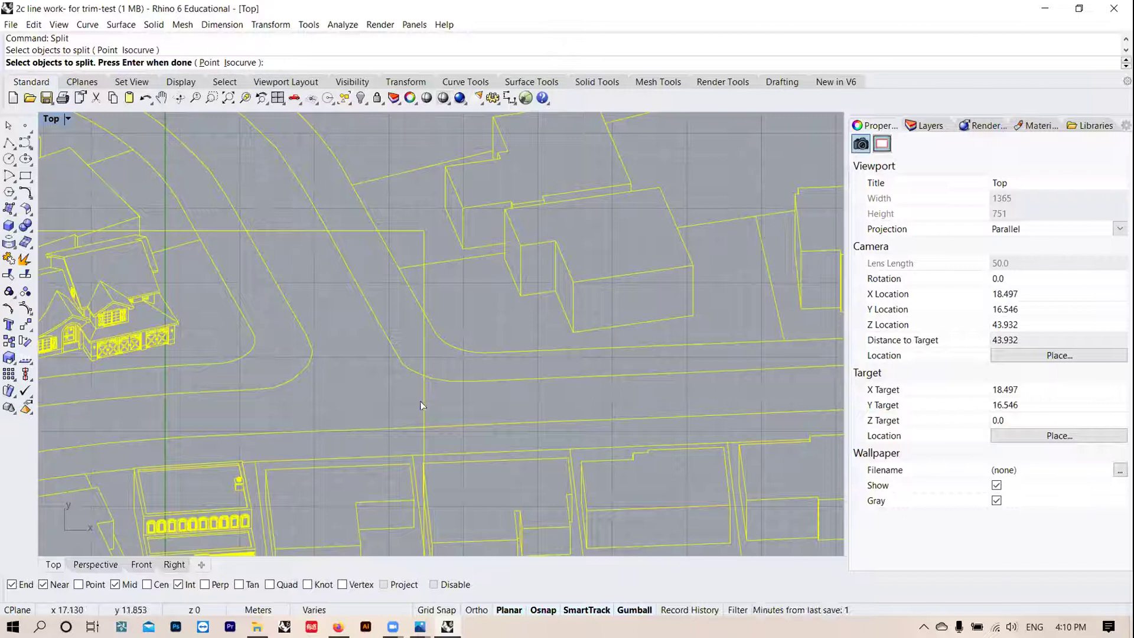
{"action": "left_click", "coordinate": [423, 402]}
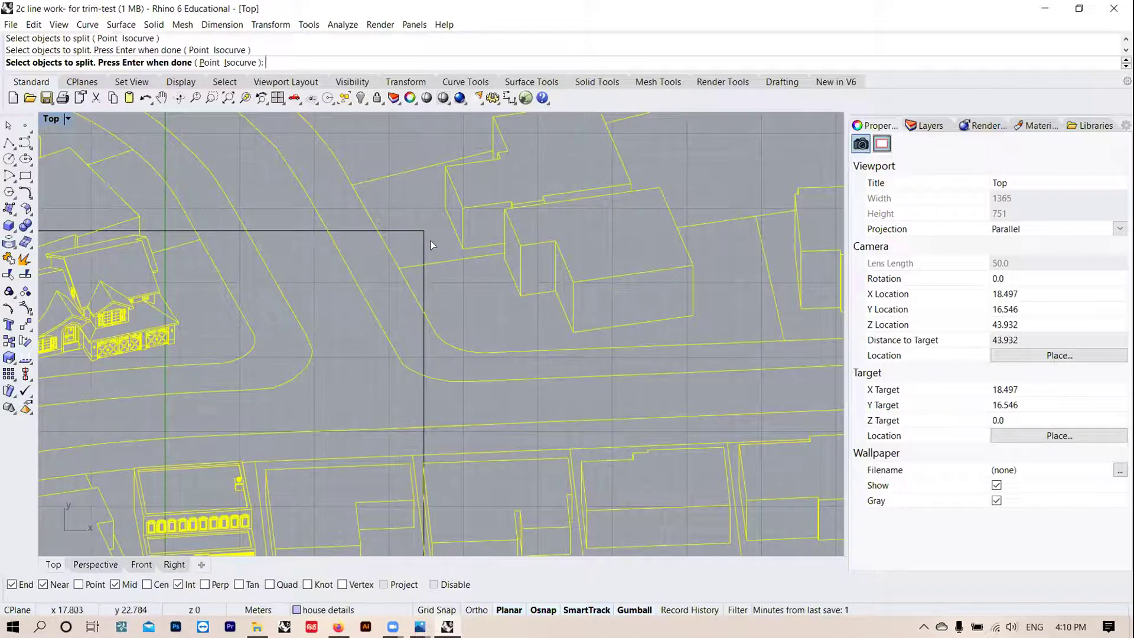
{"action": "scroll", "coordinate": [473, 248], "scroll_direction": "down", "scroll_amount": 5}
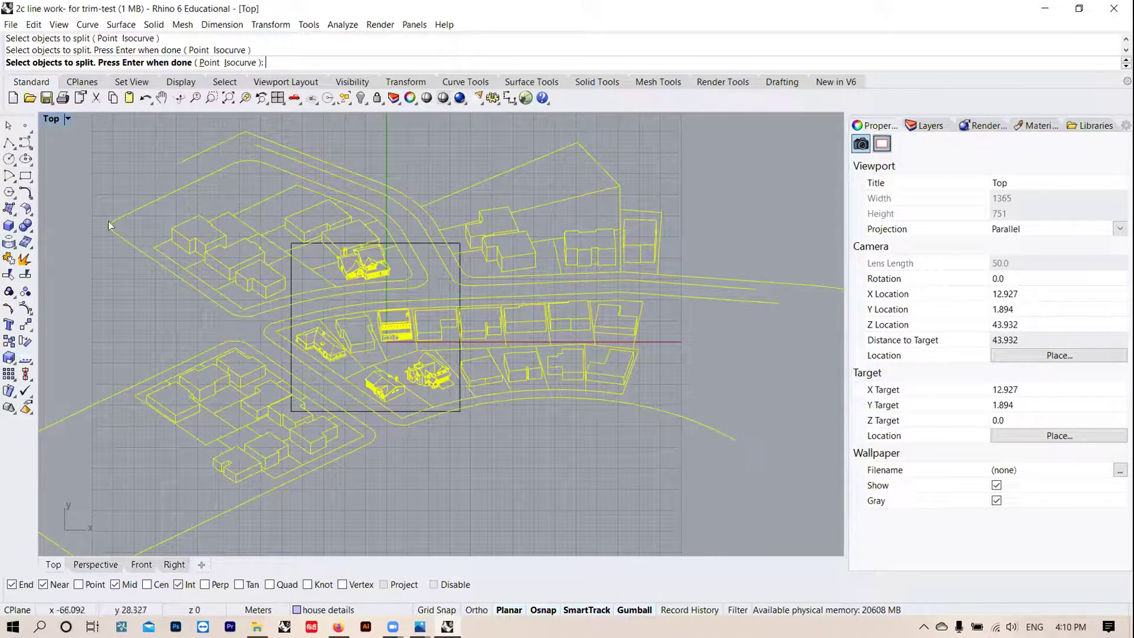
{"action": "key", "text": "Return"}
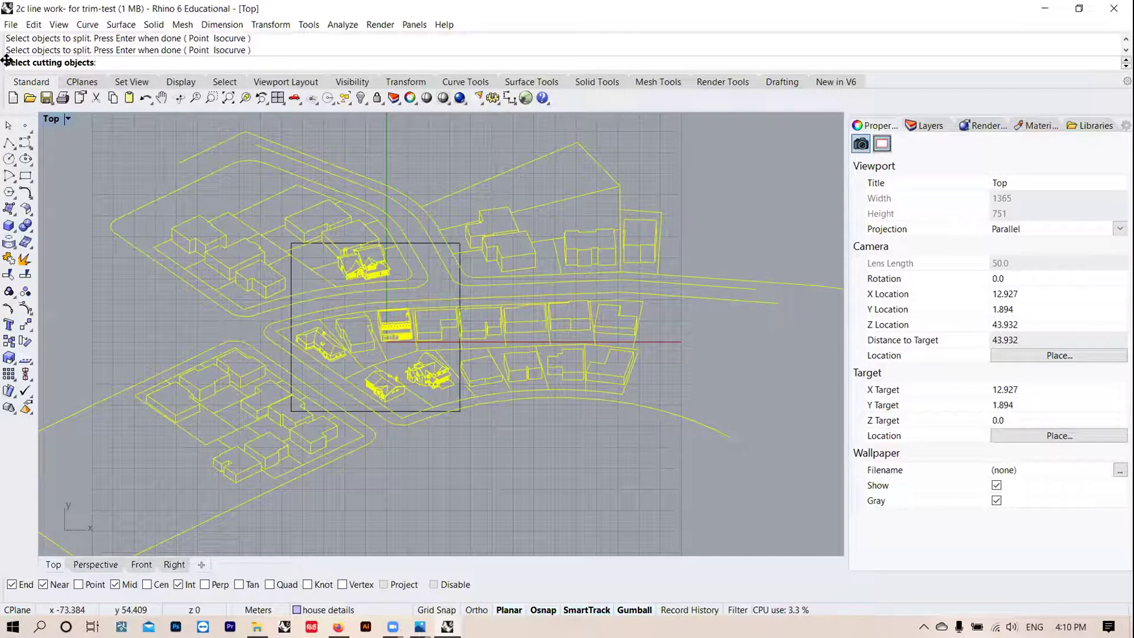
{"action": "scroll", "coordinate": [463, 255], "scroll_direction": "up", "scroll_amount": 10}
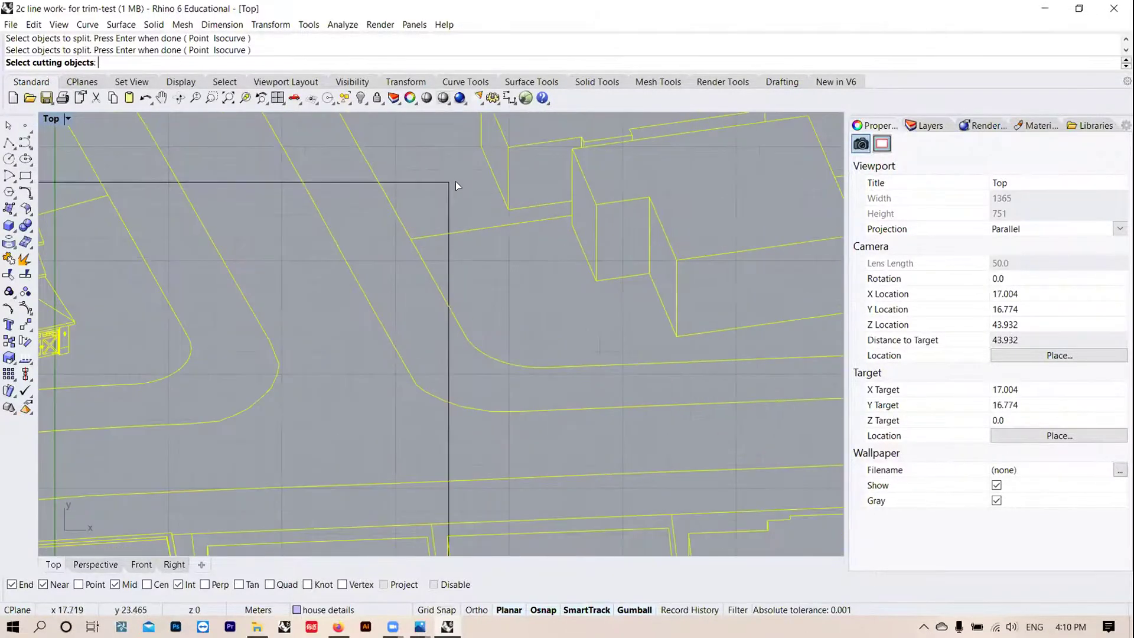
{"action": "left_click", "coordinate": [449, 179]}
{"action": "scroll", "coordinate": [442, 195], "scroll_direction": "down", "scroll_amount": 5}
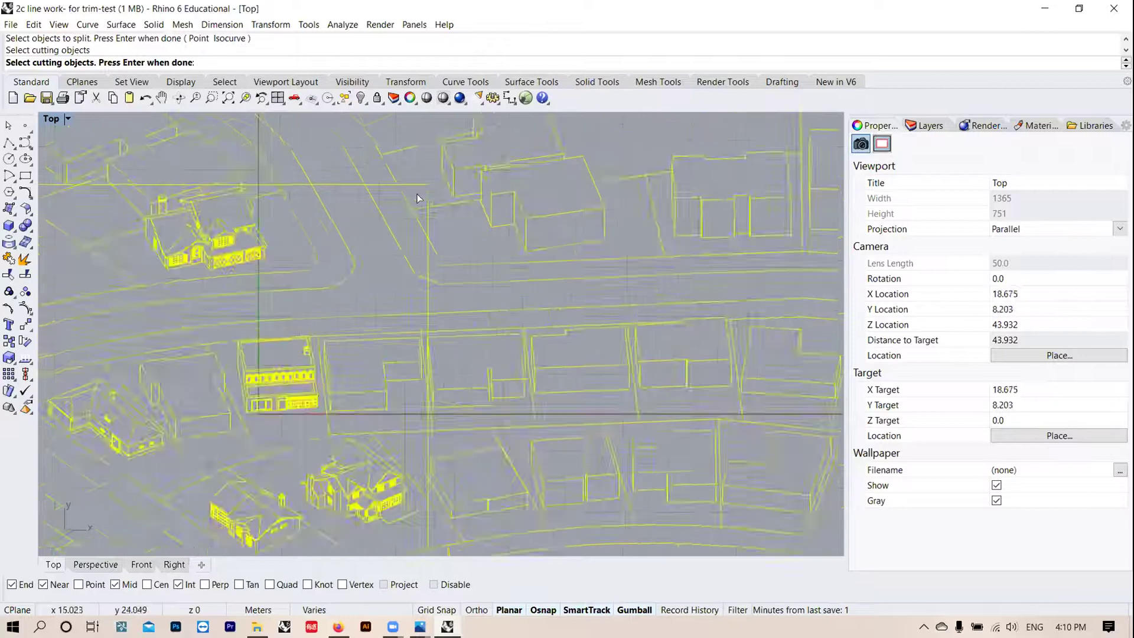
{"action": "scroll", "coordinate": [384, 126], "scroll_direction": "down", "scroll_amount": 10}
{"action": "key", "text": "Return"}
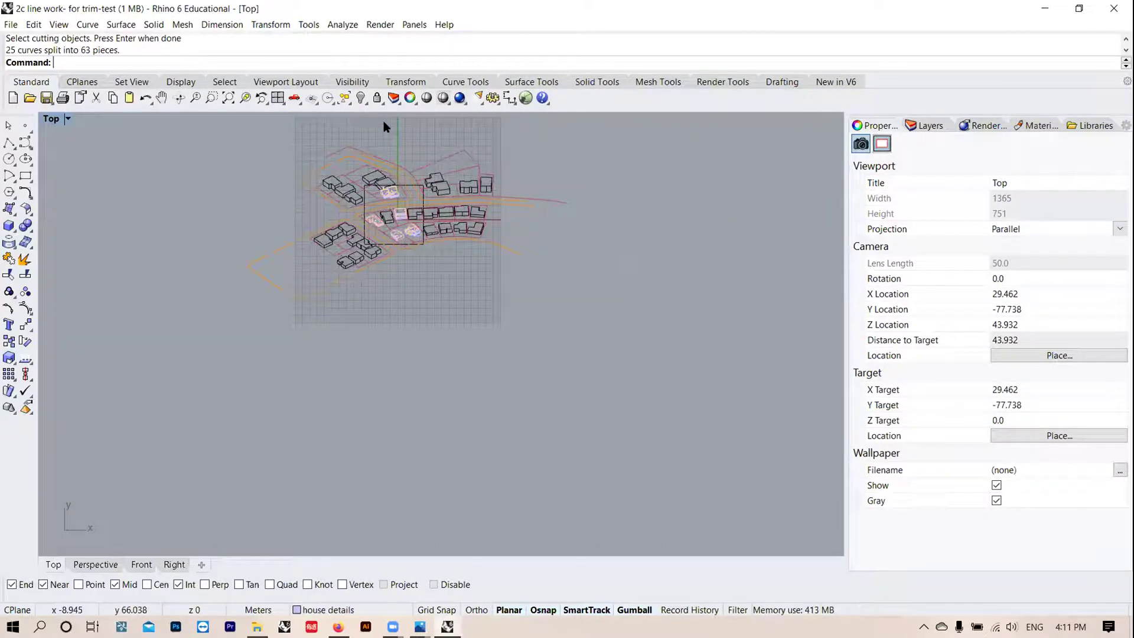
Step: Delete the main group of houses, plot lines and road curves lying outside the frame's right side
{"action": "scroll", "coordinate": [450, 179], "scroll_direction": "up", "scroll_amount": 2}
{"action": "scroll", "coordinate": [450, 179], "scroll_direction": "up", "scroll_amount": 3}
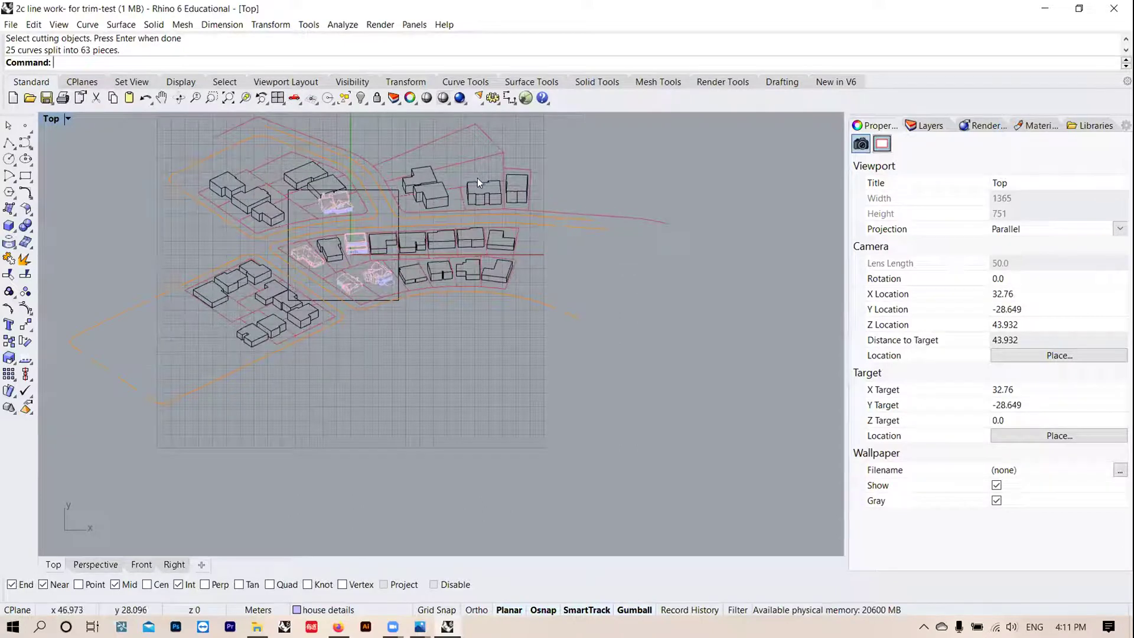
{"action": "scroll", "coordinate": [362, 186], "scroll_direction": "up", "scroll_amount": 3}
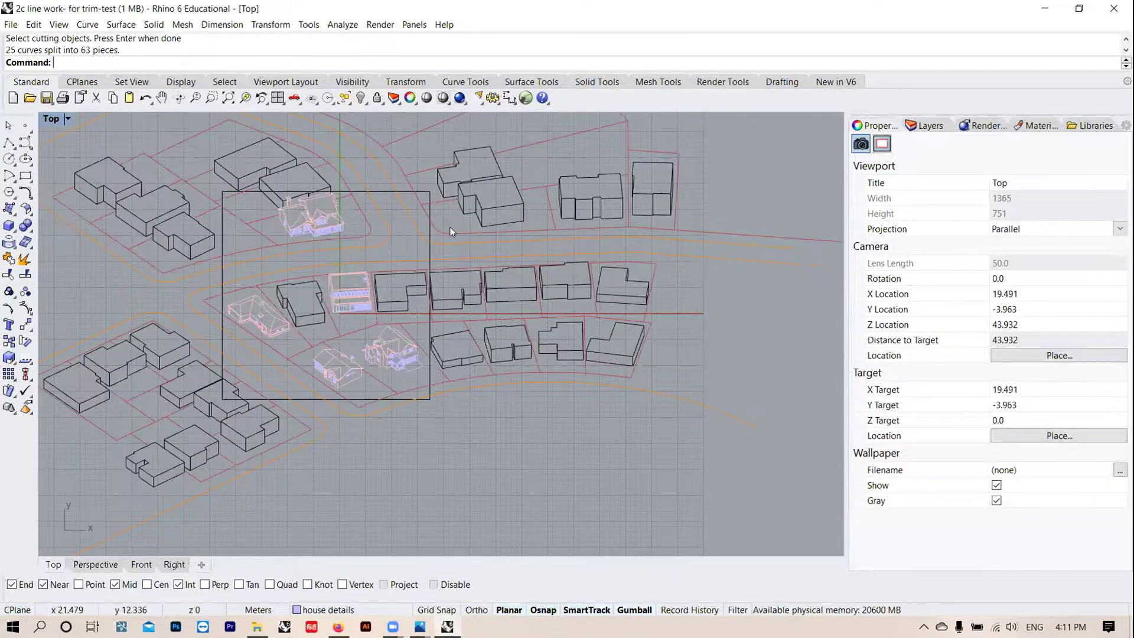
{"action": "scroll", "coordinate": [450, 227], "scroll_direction": "up", "scroll_amount": 3}
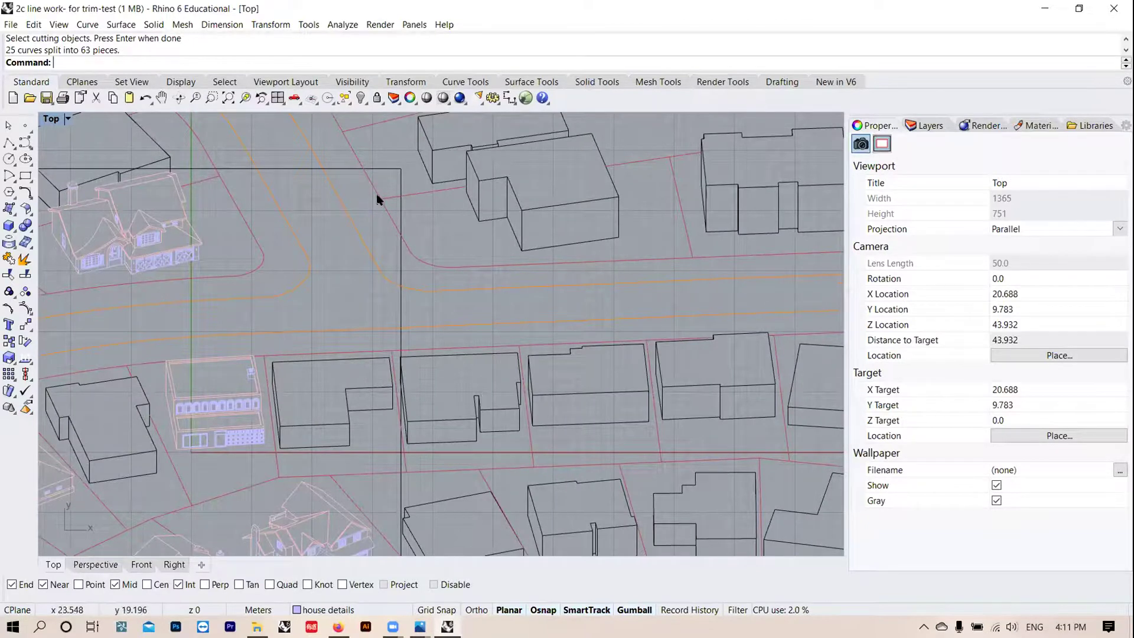
{"action": "scroll", "coordinate": [445, 178], "scroll_direction": "down", "scroll_amount": 10}
{"action": "left_click_drag", "start_coordinate": [615, 391], "coordinate": [463, 140]}
{"action": "key", "text": "Delete"}
Step: Delete the leftover house and plot line fragments just beyond the frame's right edge
{"action": "scroll", "coordinate": [446, 265], "scroll_direction": "up", "scroll_amount": 5}
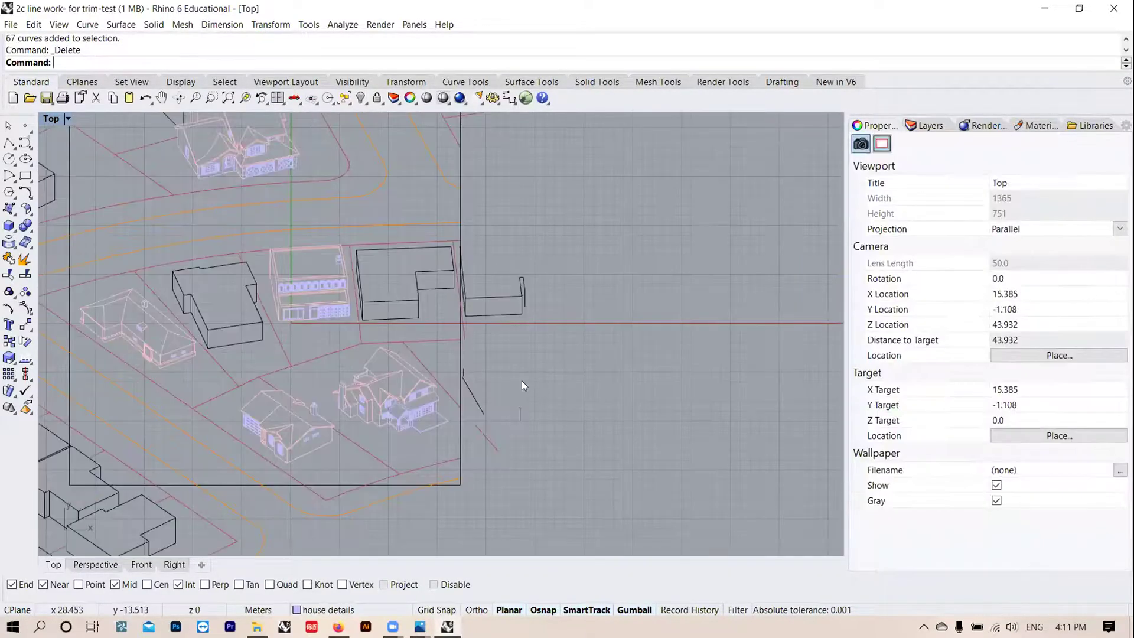
{"action": "left_click_drag", "start_coordinate": [490, 279], "coordinate": [488, 256]}
{"action": "scroll", "coordinate": [491, 362], "scroll_direction": "up", "scroll_amount": 6}
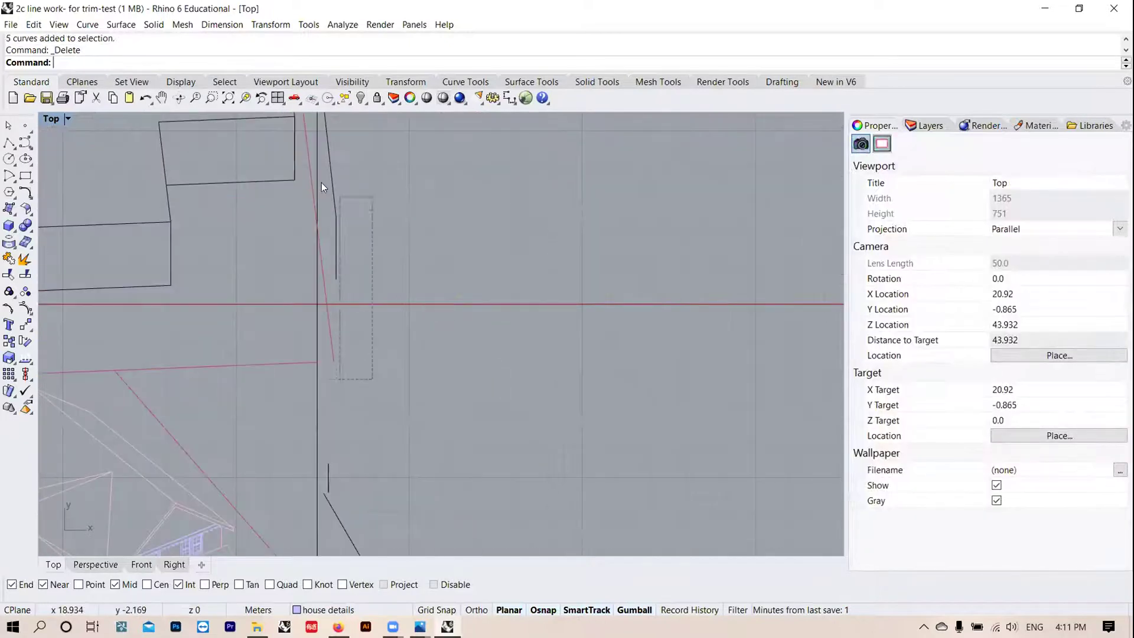
{"action": "key", "text": "Delete"}
{"action": "scroll", "coordinate": [395, 263], "scroll_direction": "down", "scroll_amount": 5}
{"action": "scroll", "coordinate": [392, 296], "scroll_direction": "up", "scroll_amount": 5}
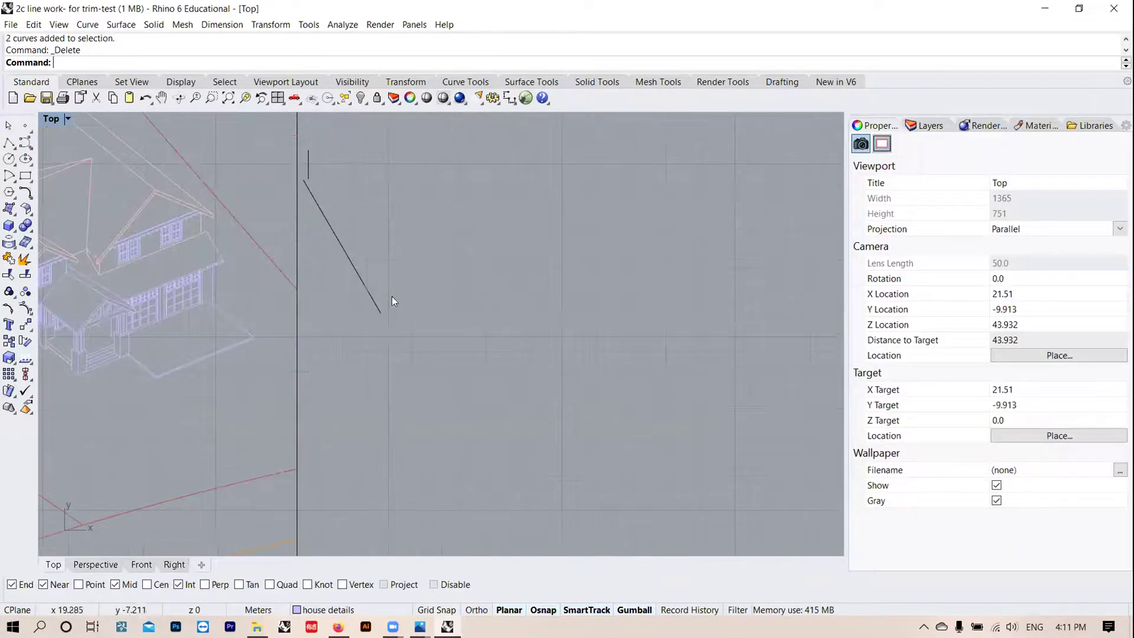
{"action": "scroll", "coordinate": [474, 335], "scroll_direction": "down", "scroll_amount": 8}
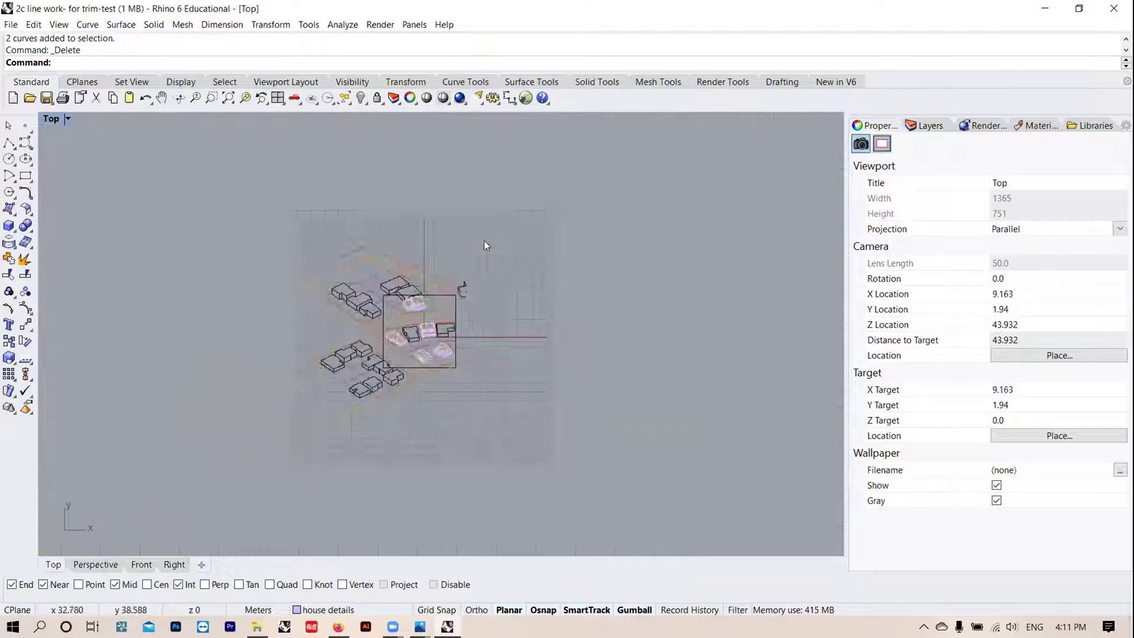
Step: Delete the remaining curve fragments outside the frame's upper right corner
{"action": "scroll", "coordinate": [486, 475], "scroll_direction": "up", "scroll_amount": 4}
{"action": "left_click_drag", "start_coordinate": [487, 475], "coordinate": [408, 346]}
{"action": "key", "text": "Delete"}
{"action": "left_click_drag", "start_coordinate": [427, 399], "coordinate": [369, 361]}
{"action": "key", "text": "Delete"}
Step: Delete the house, plot and road curves extending above the frame's top edge
{"action": "scroll", "coordinate": [561, 337], "scroll_direction": "down", "scroll_amount": 5}
{"action": "scroll", "coordinate": [639, 343], "scroll_direction": "up", "scroll_amount": 4}
{"action": "left_click_drag", "start_coordinate": [640, 343], "coordinate": [365, 267]}
{"action": "key", "text": "Delete"}
{"action": "scroll", "coordinate": [446, 321], "scroll_direction": "up", "scroll_amount": 6}
{"action": "left_click_drag", "start_coordinate": [342, 418], "coordinate": [171, 455]}
{"action": "key", "text": "Delete"}
Step: Delete the single stray line fragments left just above the frame's top edge
{"action": "scroll", "coordinate": [651, 496], "scroll_direction": "up", "scroll_amount": 5}
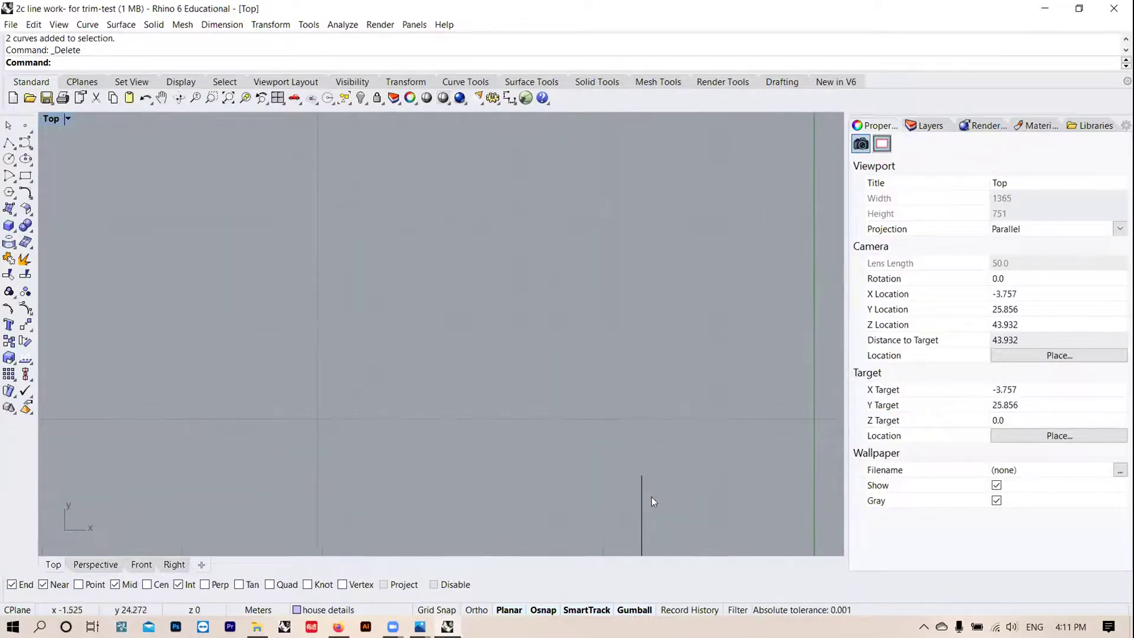
{"action": "left_click", "coordinate": [644, 498]}
{"action": "key", "text": "Delete"}
{"action": "scroll", "coordinate": [647, 414], "scroll_direction": "down", "scroll_amount": 5}
{"action": "scroll", "coordinate": [413, 366], "scroll_direction": "up", "scroll_amount": 3}
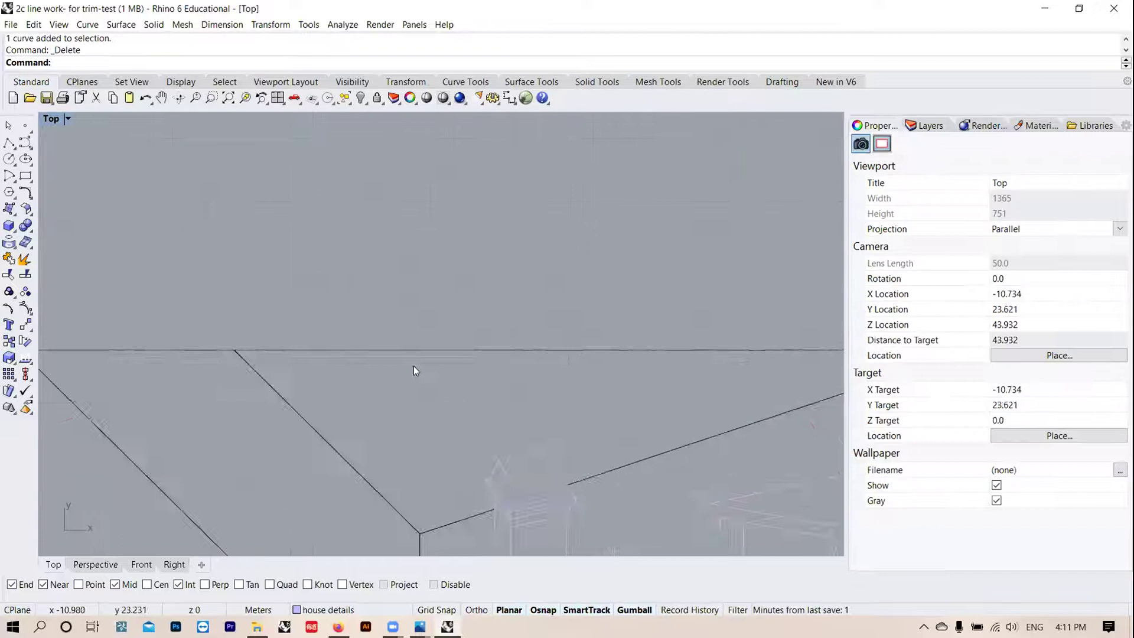
{"action": "scroll", "coordinate": [376, 296], "scroll_direction": "up", "scroll_amount": 5}
{"action": "left_click", "coordinate": [574, 488]}
{"action": "scroll", "coordinate": [611, 324], "scroll_direction": "down", "scroll_amount": 3}
{"action": "key", "text": "Delete"}
{"action": "scroll", "coordinate": [552, 256], "scroll_direction": "down", "scroll_amount": 2}
Step: Delete the houses, plot lines and leftover line stub outside the frame's upper left side
{"action": "scroll", "coordinate": [328, 161], "scroll_direction": "up", "scroll_amount": 4}
{"action": "scroll", "coordinate": [328, 161], "scroll_direction": "down", "scroll_amount": 3}
{"action": "left_click", "coordinate": [375, 265]}
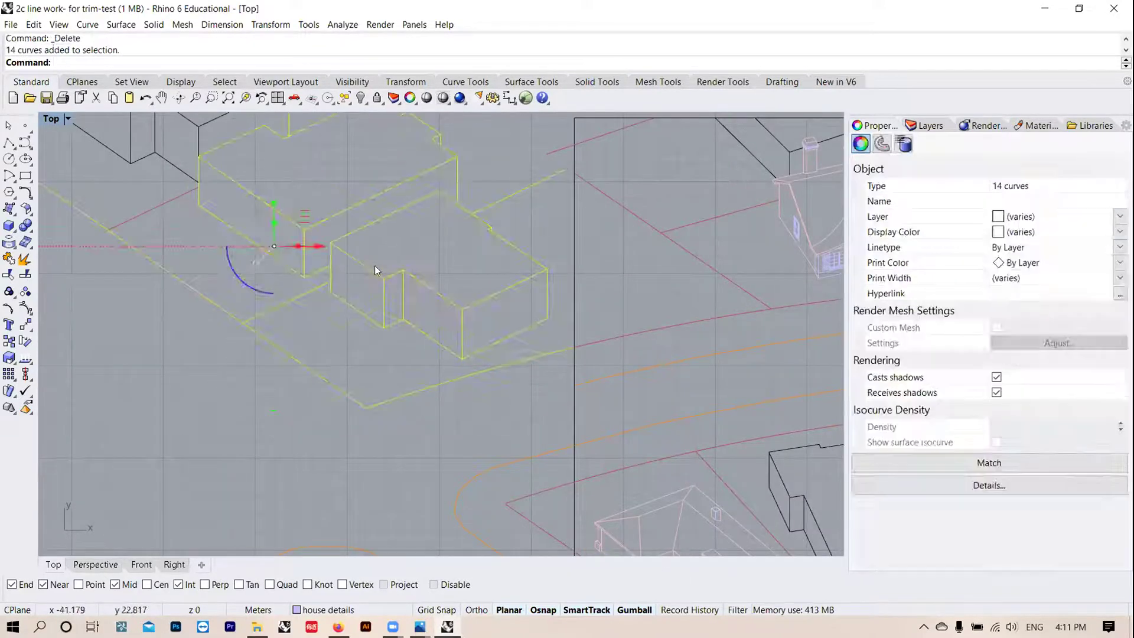
{"action": "scroll", "coordinate": [509, 352], "scroll_direction": "down", "scroll_amount": 2}
{"action": "key", "text": "Delete"}
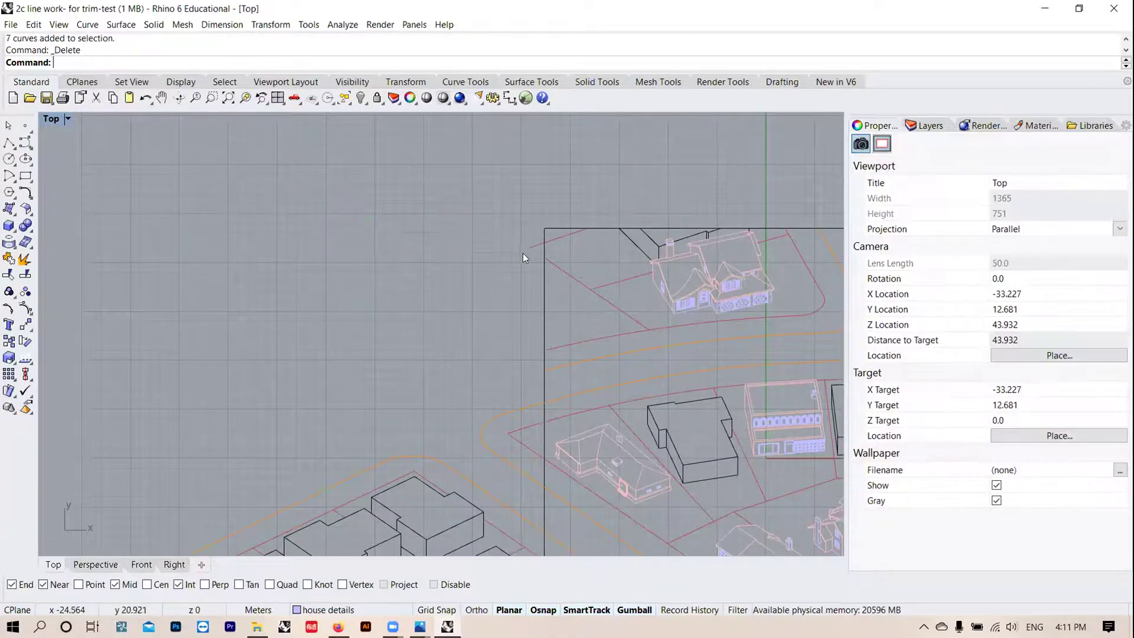
{"action": "scroll", "coordinate": [530, 236], "scroll_direction": "up", "scroll_amount": 3}
{"action": "scroll", "coordinate": [455, 179], "scroll_direction": "down", "scroll_amount": 5}
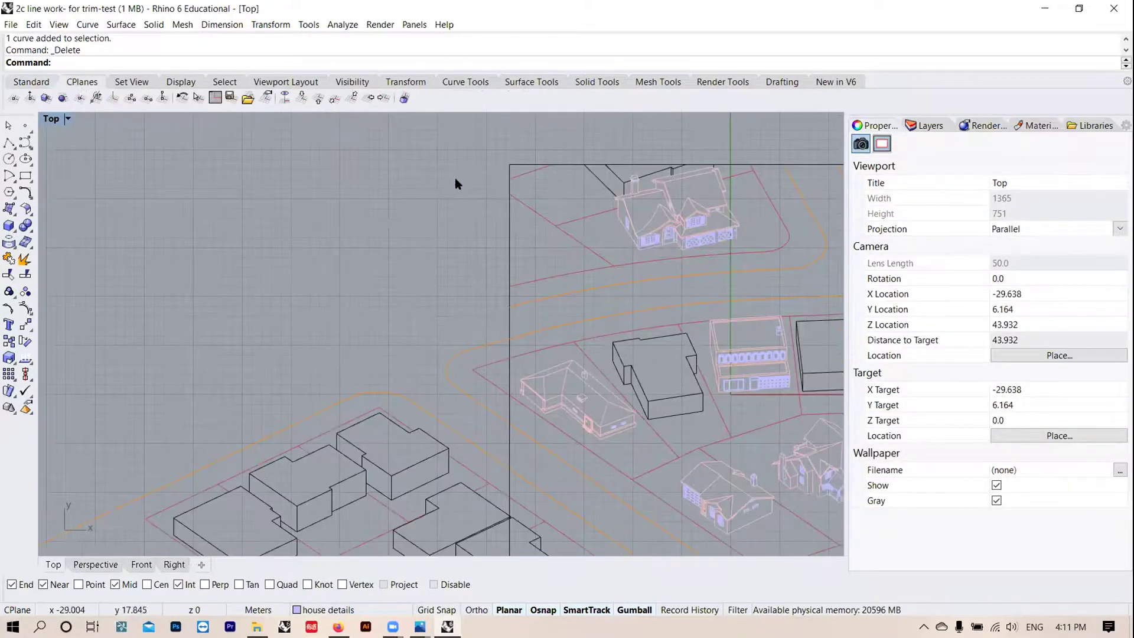
Step: Delete the block of houses with its plot and road curves outside the frame's lower left corner
{"action": "left_click_drag", "start_coordinate": [267, 310], "coordinate": [268, 311]}
{"action": "key", "text": "Delete"}
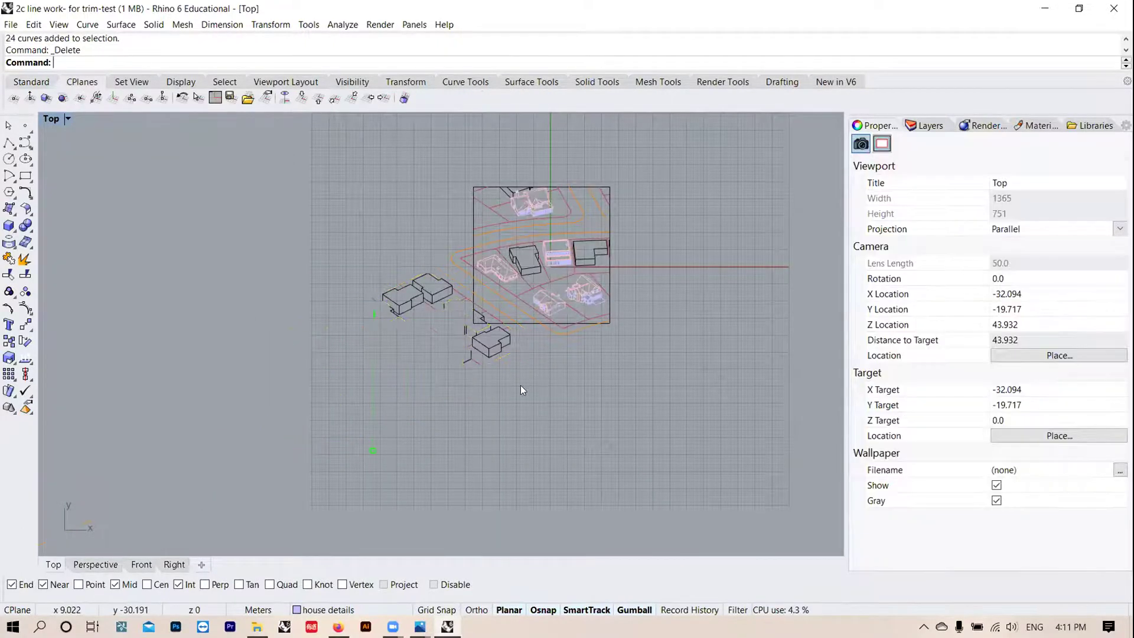
{"action": "scroll", "coordinate": [505, 395], "scroll_direction": "up", "scroll_amount": 3}
{"action": "left_click_drag", "start_coordinate": [380, 284], "coordinate": [381, 283]}
{"action": "key", "text": "Delete"}
Step: Delete the road and plot line pieces hanging below the frame and the remaining fragments around its lower corner
{"action": "scroll", "coordinate": [777, 335], "scroll_direction": "up", "scroll_amount": 3}
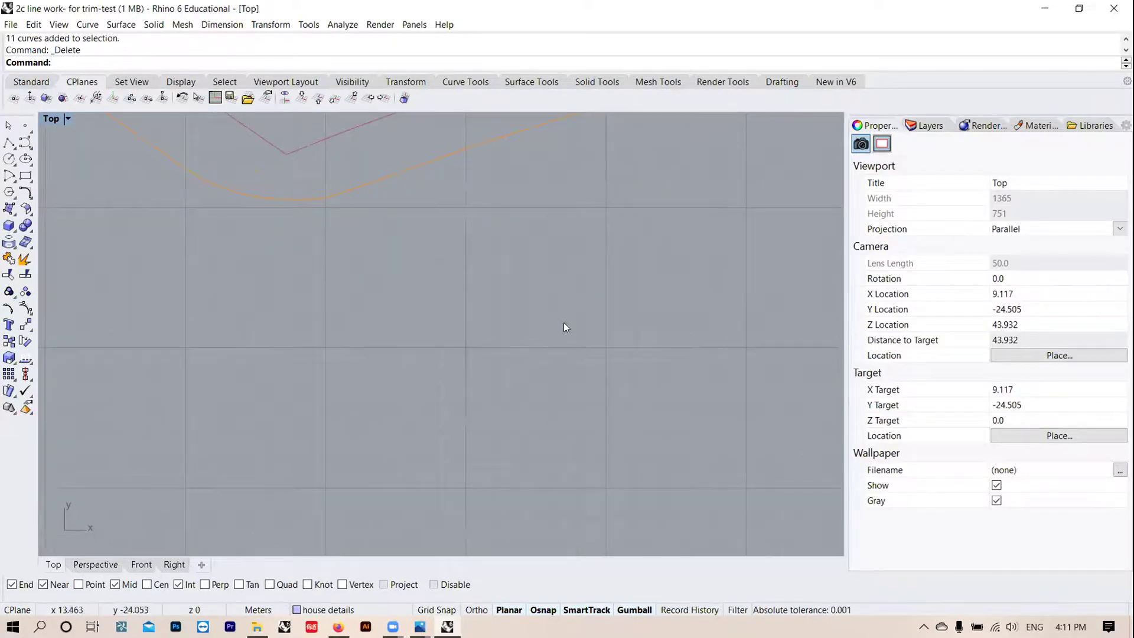
{"action": "scroll", "coordinate": [565, 321], "scroll_direction": "down", "scroll_amount": 2}
{"action": "left_click_drag", "start_coordinate": [478, 294], "coordinate": [426, 243]}
{"action": "key", "text": "Delete"}
{"action": "scroll", "coordinate": [555, 239], "scroll_direction": "down", "scroll_amount": 1}
{"action": "scroll", "coordinate": [278, 208], "scroll_direction": "down", "scroll_amount": 4}
{"action": "scroll", "coordinate": [361, 306], "scroll_direction": "up", "scroll_amount": 4}
{"action": "key", "text": "Delete"}
{"action": "left_click_drag", "start_coordinate": [115, 157], "coordinate": [259, 263]}
{"action": "key", "text": "Delete"}
Step: Delete the last road and plot curve pieces protruding past the frame's left edge and check the frame's outline for leftovers
{"action": "scroll", "coordinate": [438, 313], "scroll_direction": "down", "scroll_amount": 3}
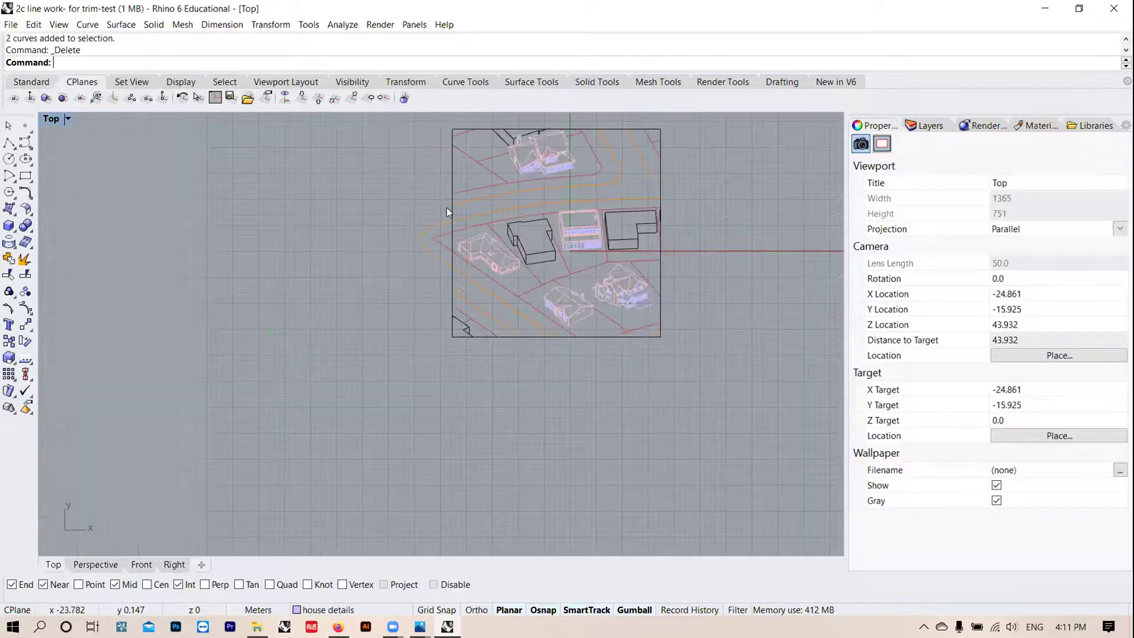
{"action": "scroll", "coordinate": [446, 208], "scroll_direction": "up", "scroll_amount": 5}
{"action": "left_click_drag", "start_coordinate": [431, 423], "coordinate": [390, 180]}
{"action": "key", "text": "Delete"}
{"action": "scroll", "coordinate": [404, 272], "scroll_direction": "down", "scroll_amount": 5}
{"action": "scroll", "coordinate": [440, 155], "scroll_direction": "up", "scroll_amount": 4}
{"action": "scroll", "coordinate": [395, 147], "scroll_direction": "down", "scroll_amount": 1}
{"action": "scroll", "coordinate": [394, 146], "scroll_direction": "down", "scroll_amount": 2}
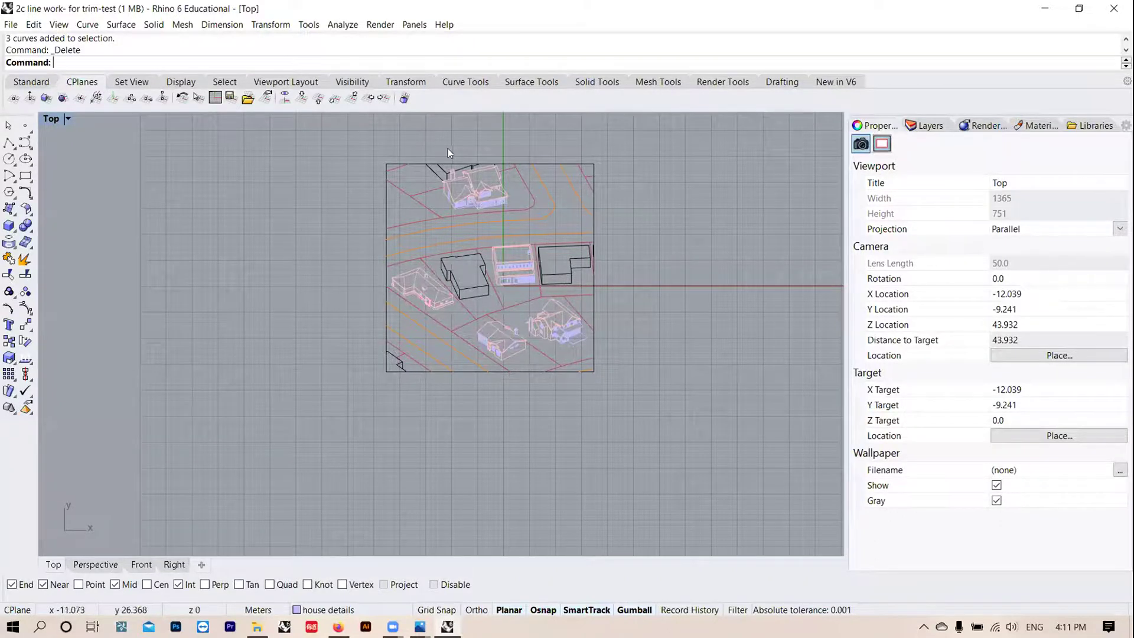
Step: Examine the cropped line work inside the frame and the window and garage details of the uppermost house
{"action": "scroll", "coordinate": [518, 156], "scroll_direction": "up", "scroll_amount": 3}
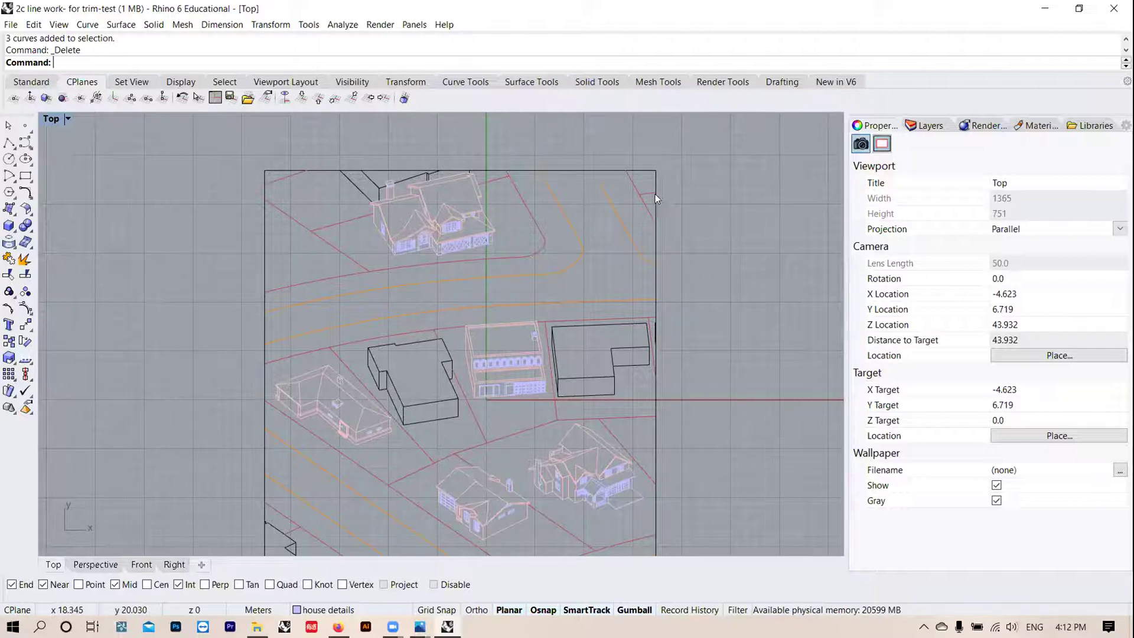
{"action": "scroll", "coordinate": [512, 233], "scroll_direction": "up", "scroll_amount": 3}
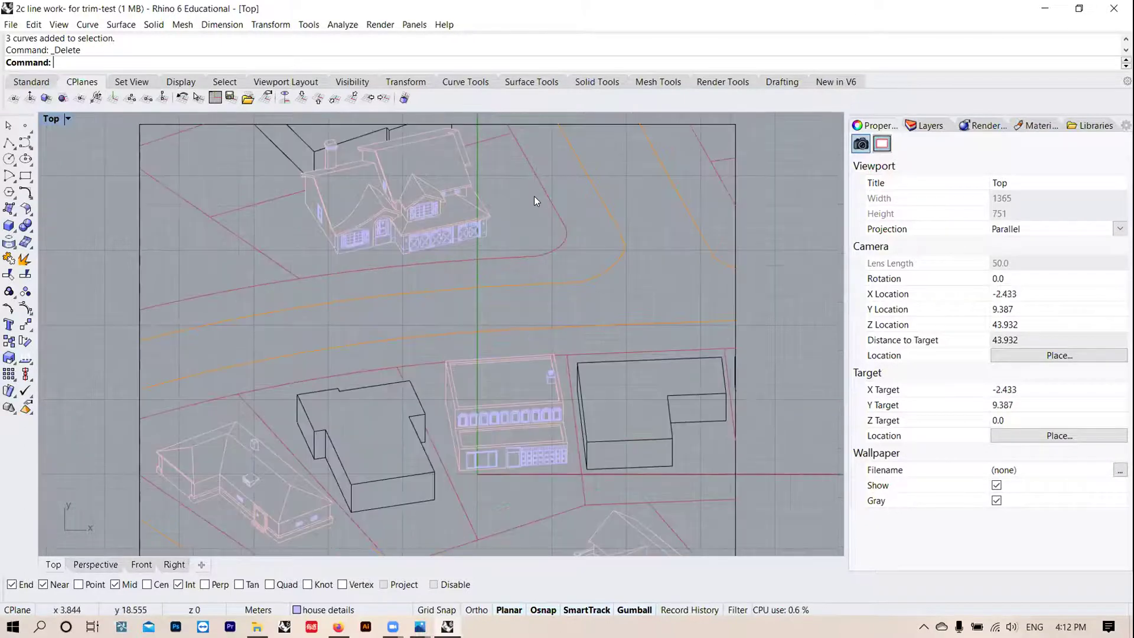
{"action": "scroll", "coordinate": [392, 189], "scroll_direction": "up", "scroll_amount": 6}
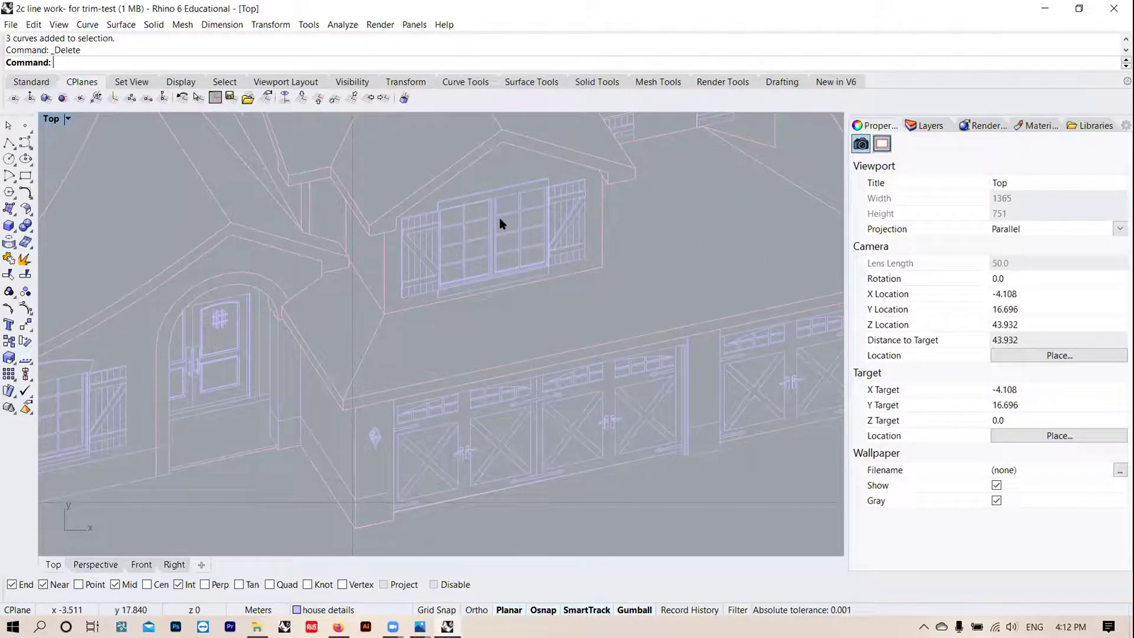
{"action": "scroll", "coordinate": [495, 208], "scroll_direction": "up", "scroll_amount": 5}
{"action": "scroll", "coordinate": [500, 155], "scroll_direction": "down", "scroll_amount": 5}
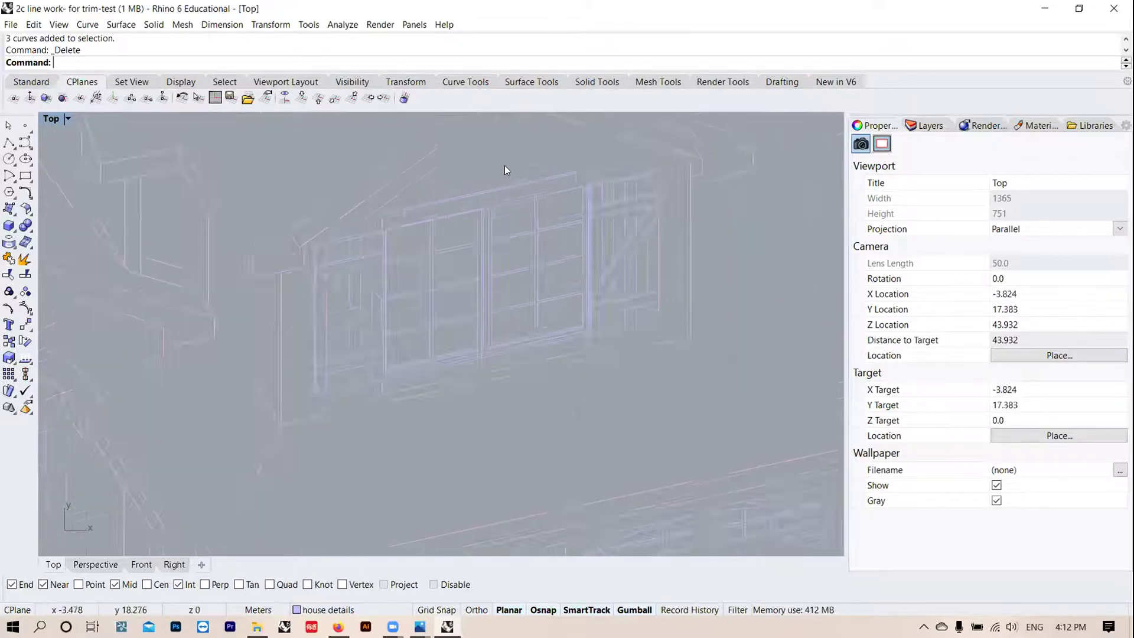
{"action": "scroll", "coordinate": [481, 238], "scroll_direction": "down", "scroll_amount": 10}
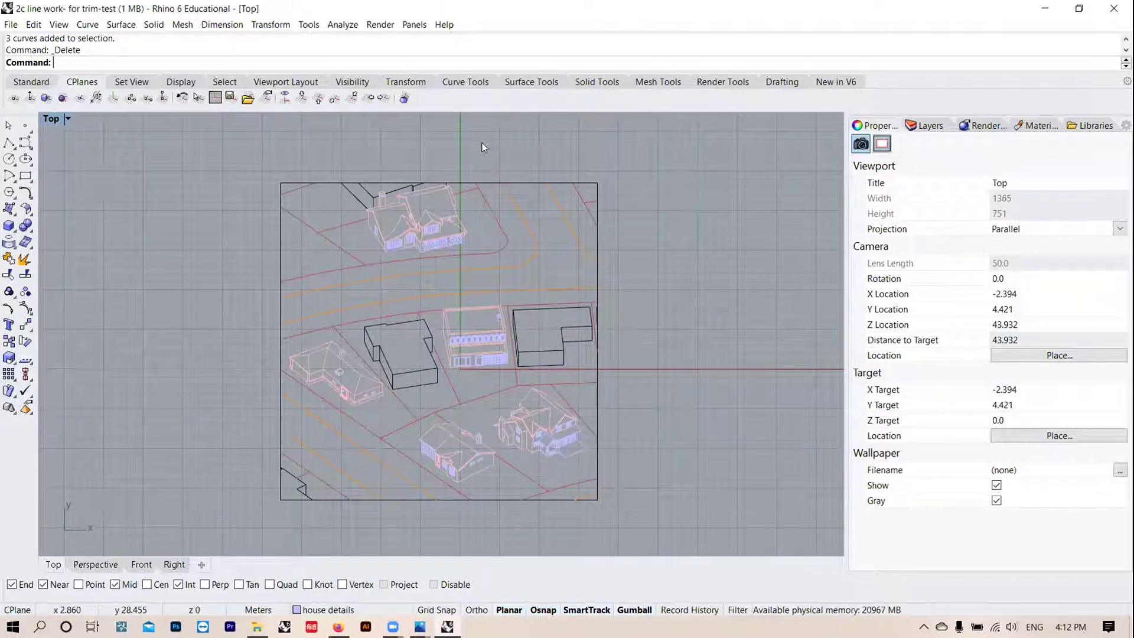
{"action": "scroll", "coordinate": [604, 311], "scroll_direction": "up", "scroll_amount": 3}
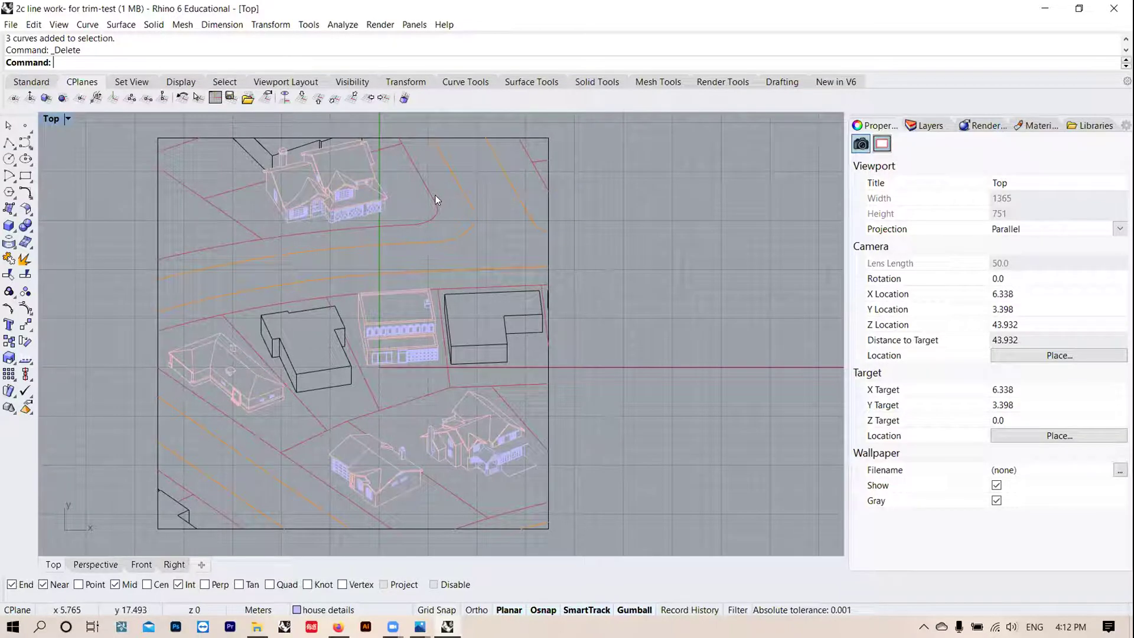
Step: Select all open curves in the drawing with SelOpenCrv, inspect the highlighted line work and clear the selection
{"action": "type", "text": "SelOpenCrv"}
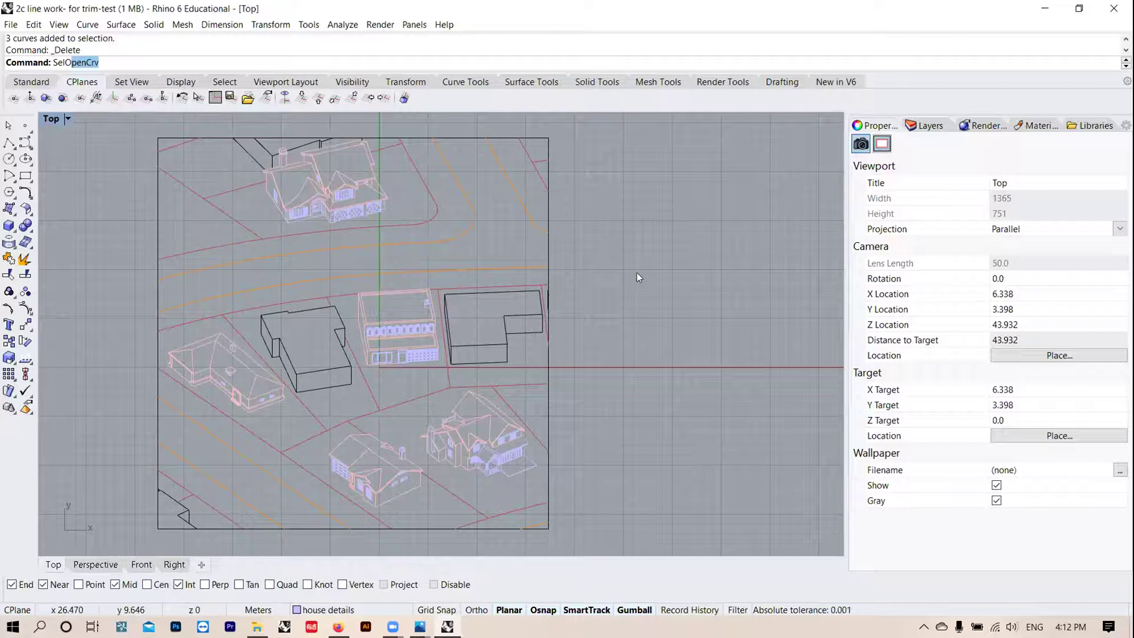
{"action": "key", "text": "Return"}
{"action": "scroll", "coordinate": [451, 313], "scroll_direction": "up", "scroll_amount": 4}
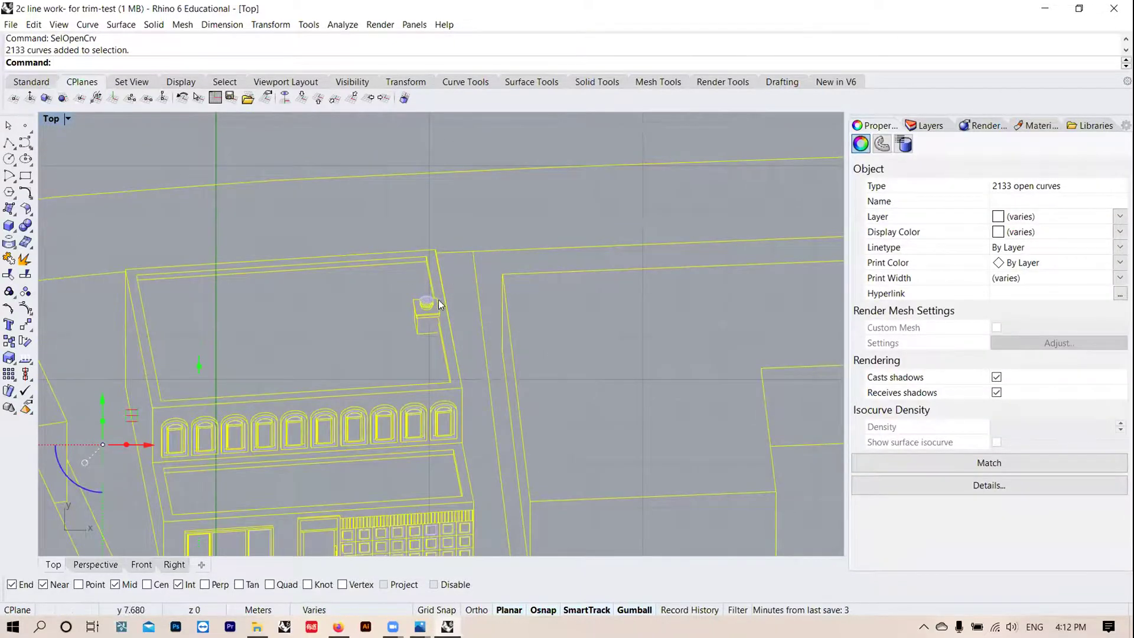
{"action": "scroll", "coordinate": [449, 301], "scroll_direction": "down", "scroll_amount": 10}
{"action": "left_click", "coordinate": [685, 259]}
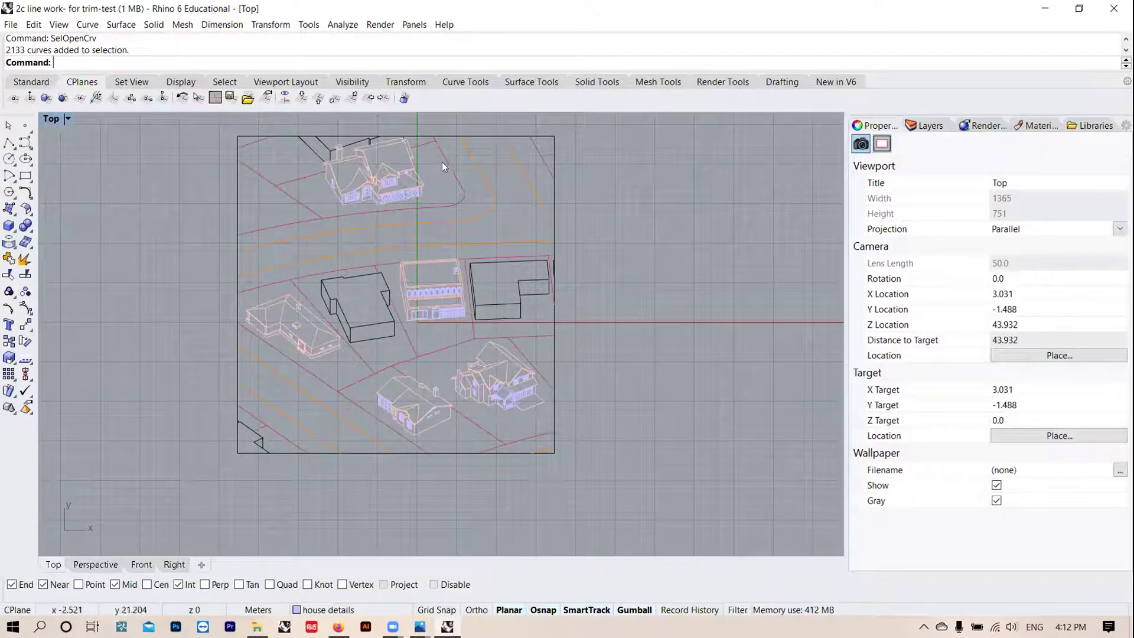
Step: Inspect the uppermost house's details and select the frame and pane curves of its dormer window
{"action": "scroll", "coordinate": [386, 178], "scroll_direction": "up", "scroll_amount": 8}
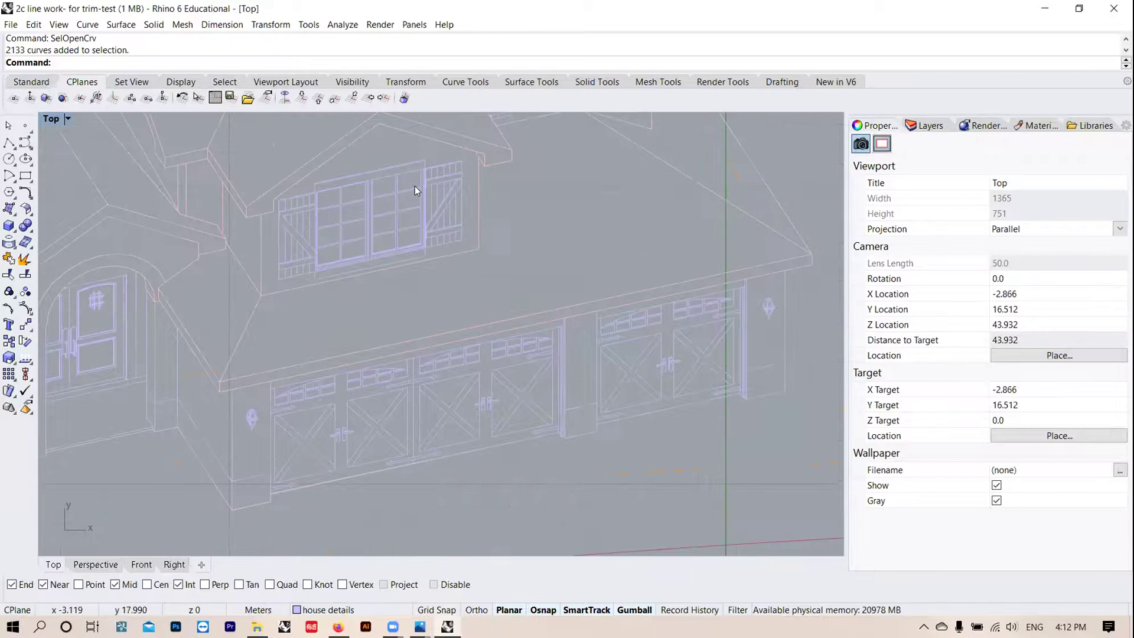
{"action": "scroll", "coordinate": [357, 222], "scroll_direction": "down", "scroll_amount": 4}
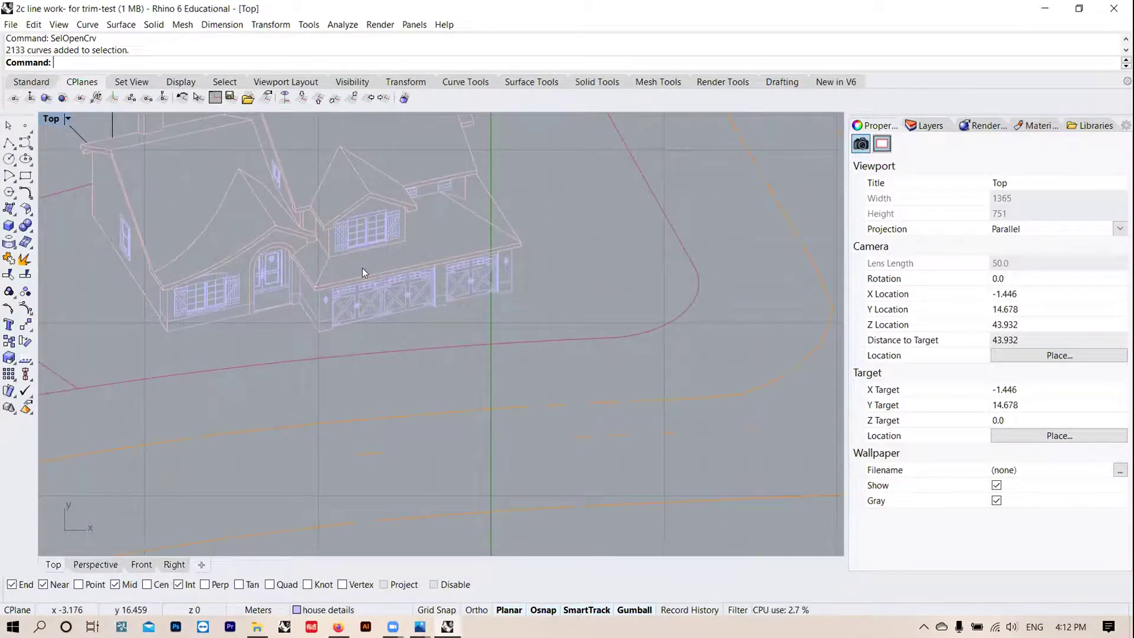
{"action": "scroll", "coordinate": [370, 208], "scroll_direction": "up", "scroll_amount": 3}
{"action": "scroll", "coordinate": [414, 242], "scroll_direction": "down", "scroll_amount": 4}
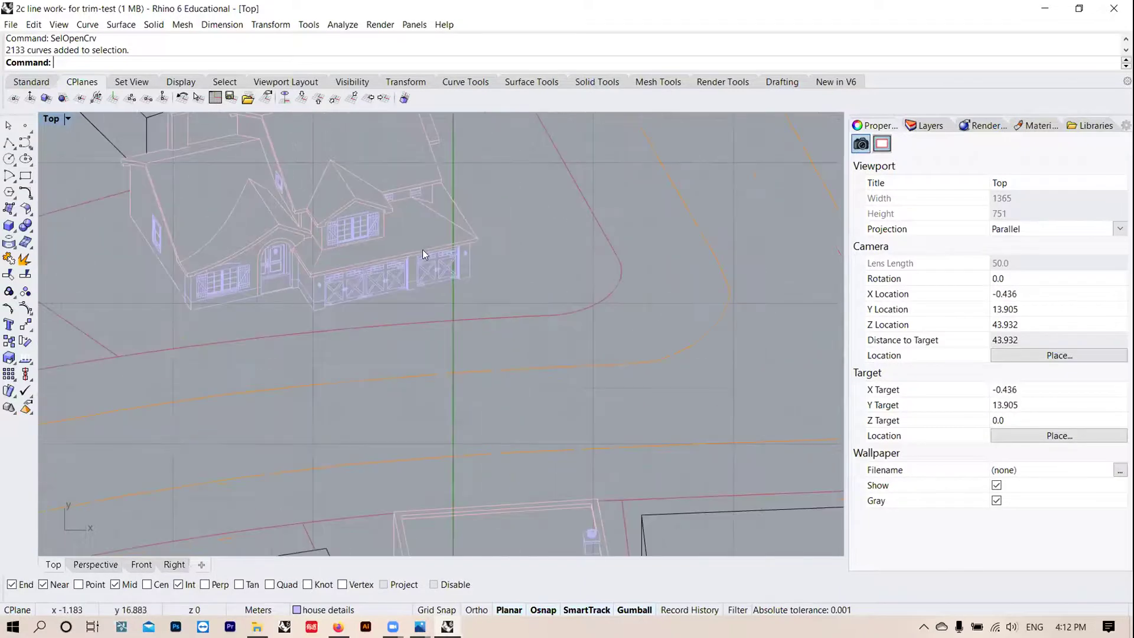
{"action": "scroll", "coordinate": [324, 202], "scroll_direction": "up", "scroll_amount": 3}
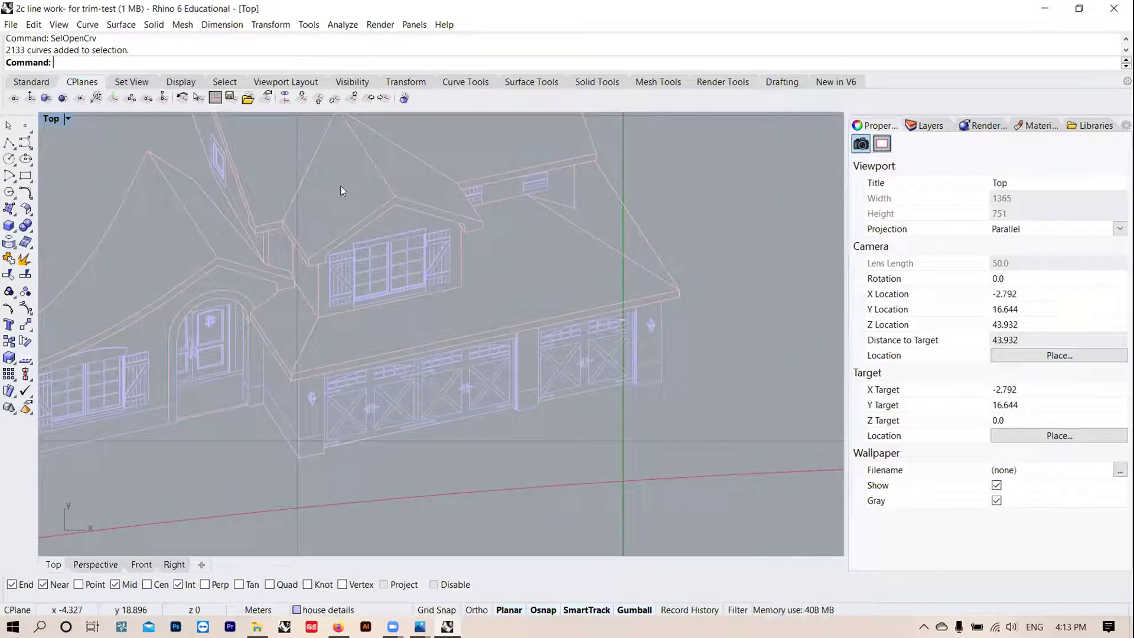
{"action": "scroll", "coordinate": [341, 188], "scroll_direction": "down", "scroll_amount": 4}
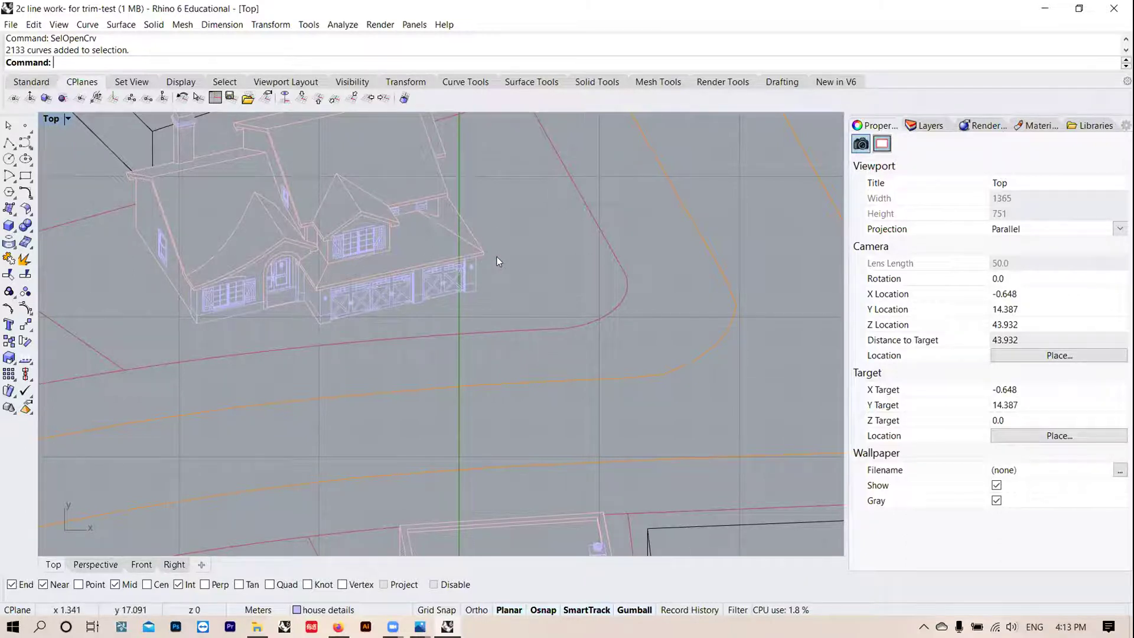
{"action": "scroll", "coordinate": [359, 253], "scroll_direction": "up", "scroll_amount": 5}
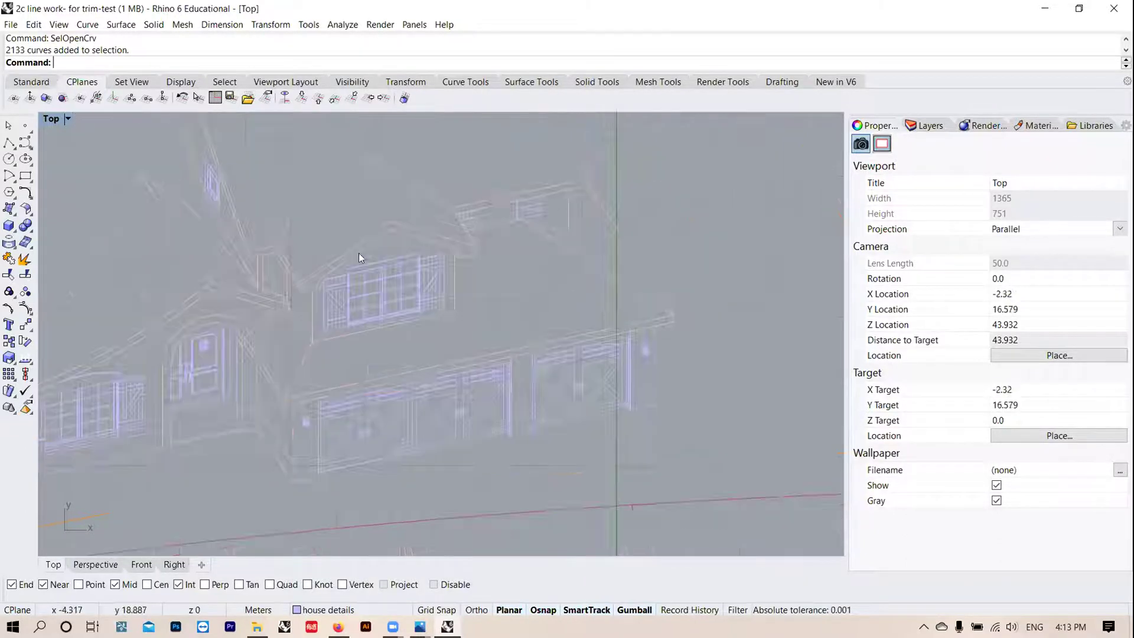
{"action": "left_click_drag", "start_coordinate": [493, 262], "coordinate": [392, 414]}
{"action": "scroll", "coordinate": [227, 270], "scroll_direction": "down", "scroll_amount": 4}
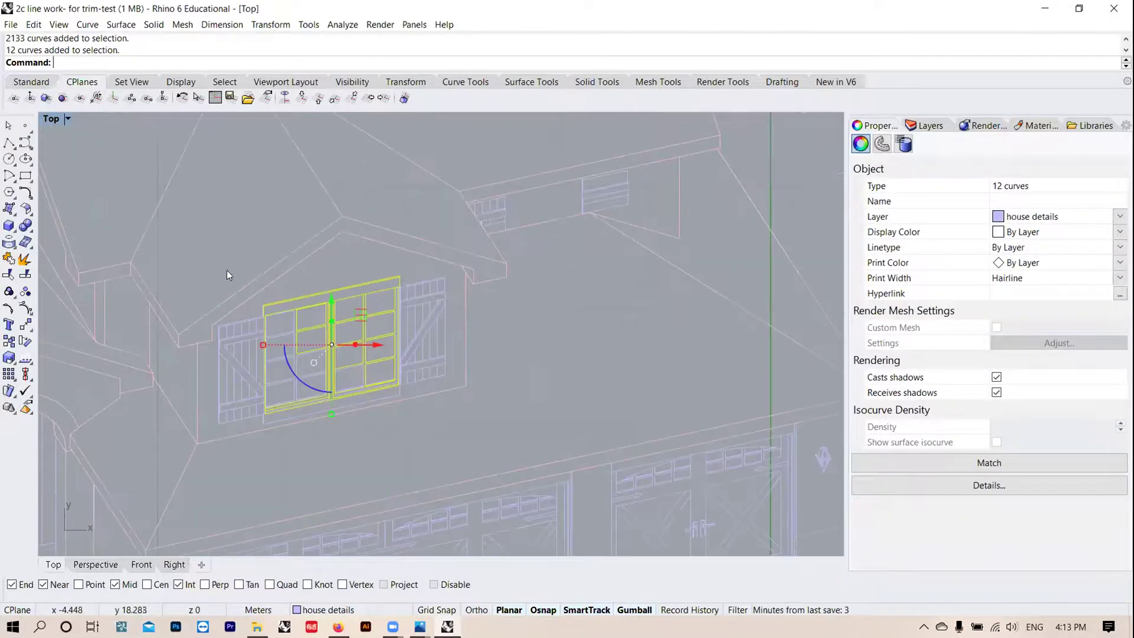
Step: Add a new layer named d
{"action": "left_click", "coordinate": [929, 126]}
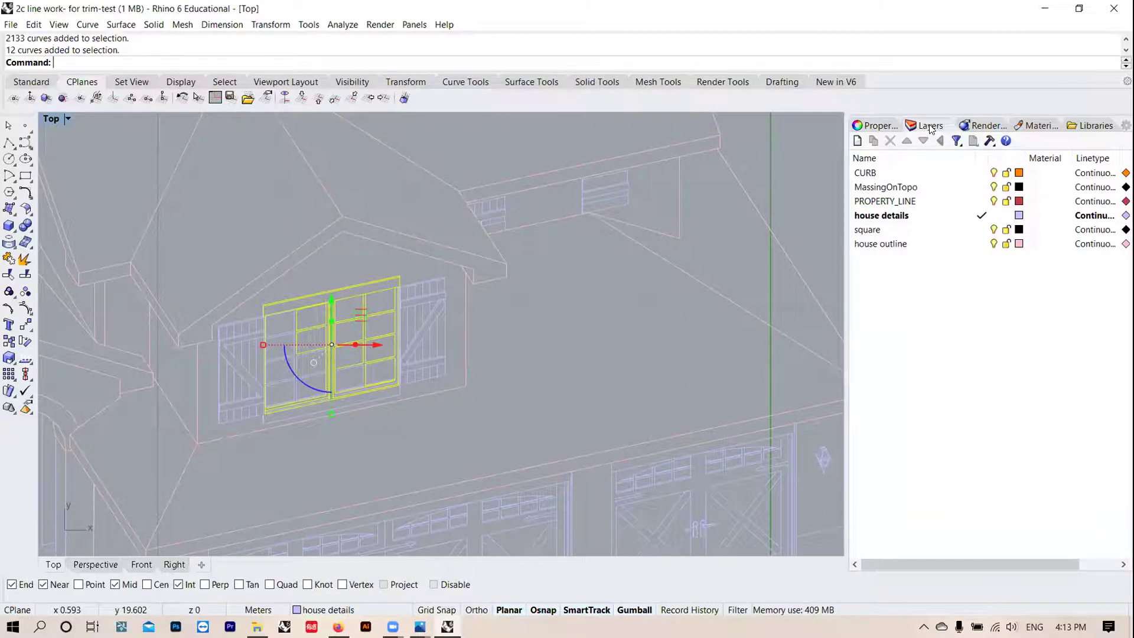
{"action": "left_click", "coordinate": [854, 144]}
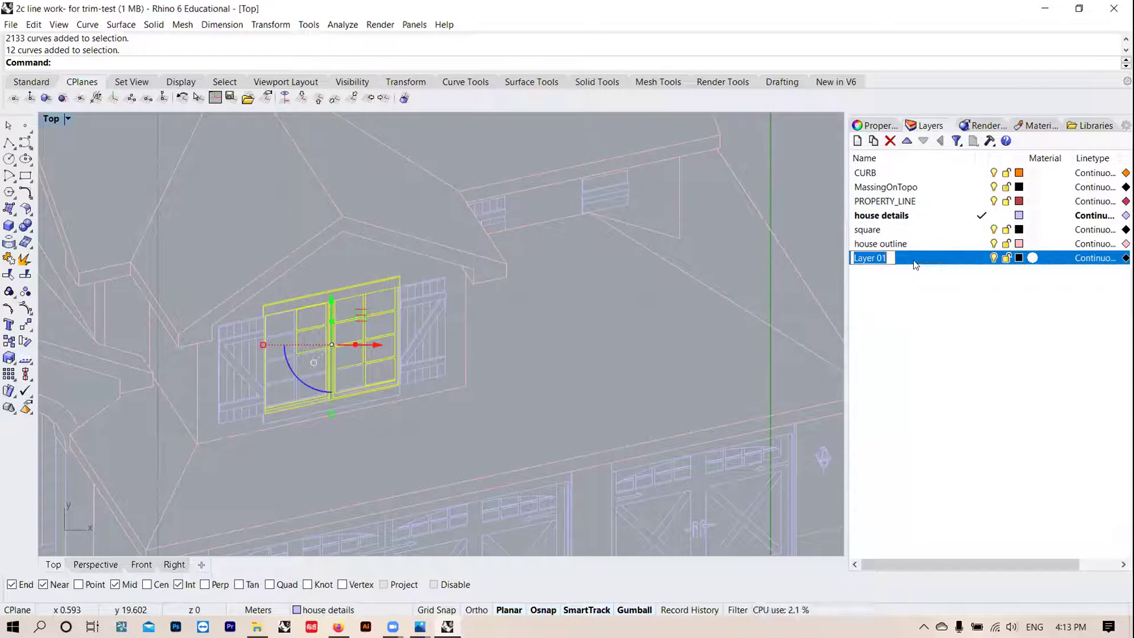
{"action": "type", "text": "d"}
{"action": "key", "text": "Return"}
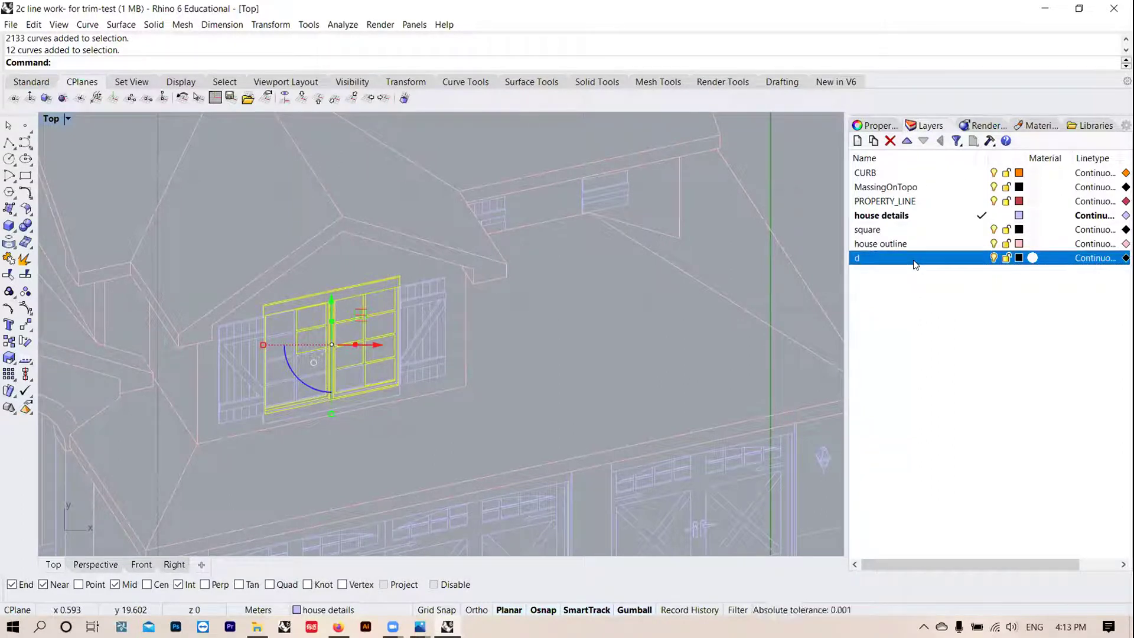
Step: Turn off layer d and deselect the dormer window's curves
{"action": "right_click", "coordinate": [934, 259]}
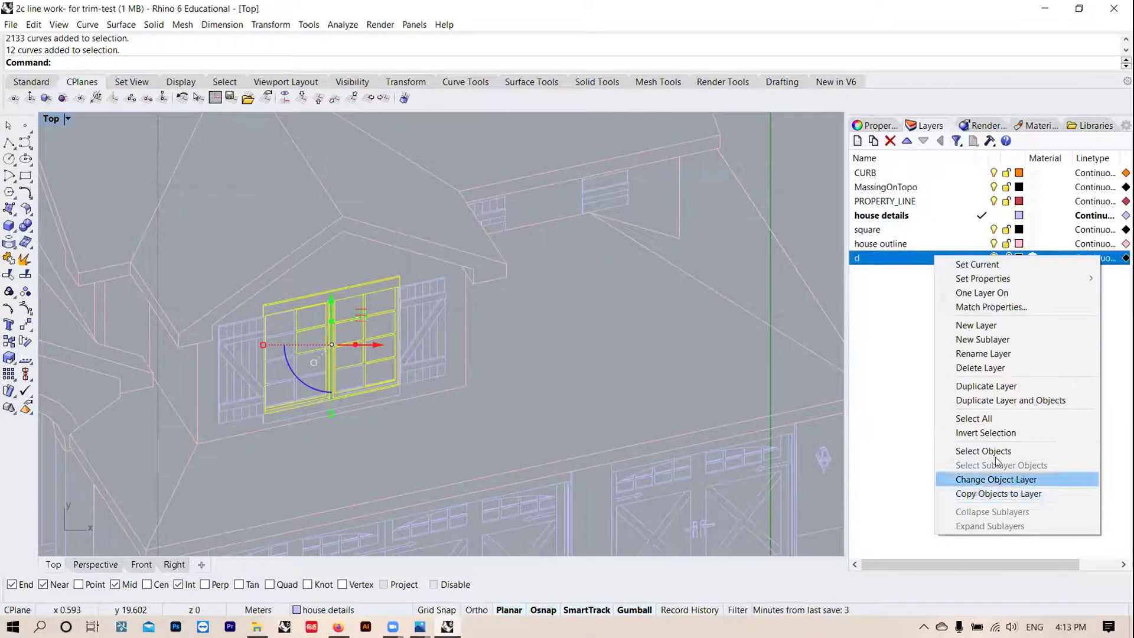
{"action": "left_click", "coordinate": [892, 390]}
{"action": "left_click", "coordinate": [995, 260]}
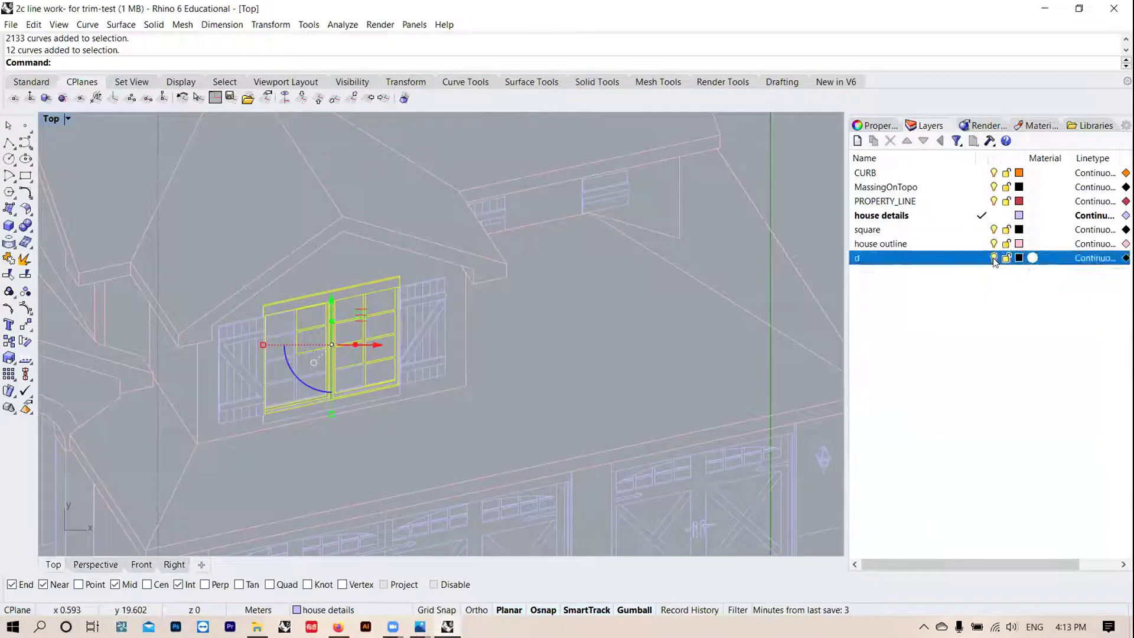
{"action": "scroll", "coordinate": [366, 247], "scroll_direction": "down", "scroll_amount": 3}
{"action": "left_click", "coordinate": [671, 271]}
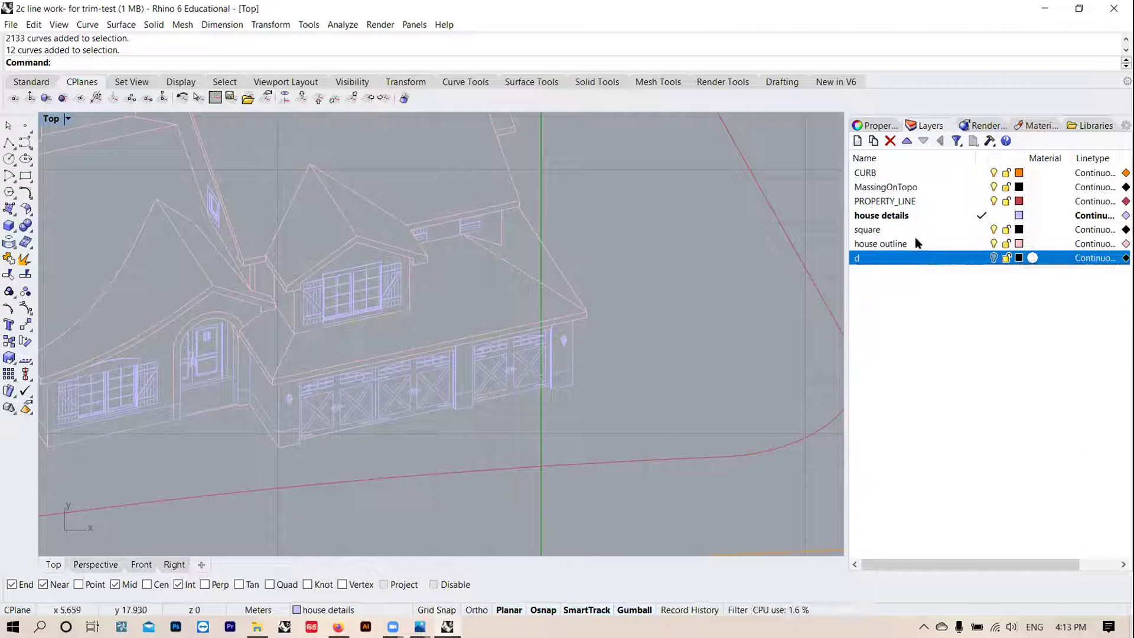
Step: Make d the current layer for a new polyline in the empty area outside the frame's right edge
{"action": "scroll", "coordinate": [482, 208], "scroll_direction": "down", "scroll_amount": 6}
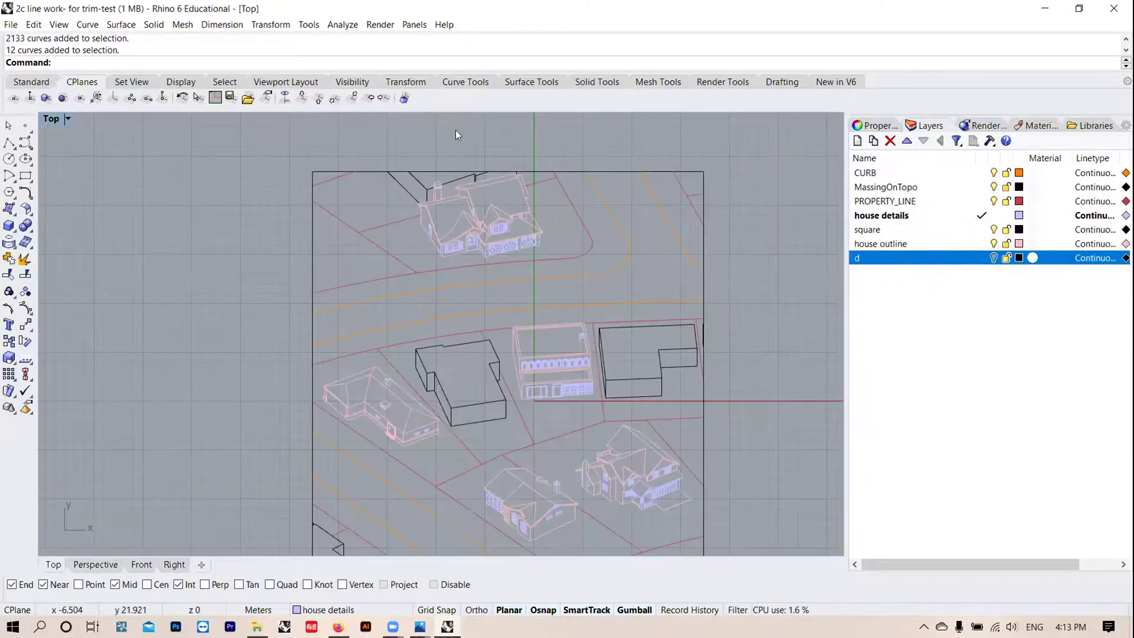
{"action": "right_click_drag", "start_coordinate": [749, 320], "coordinate": [663, 278]}
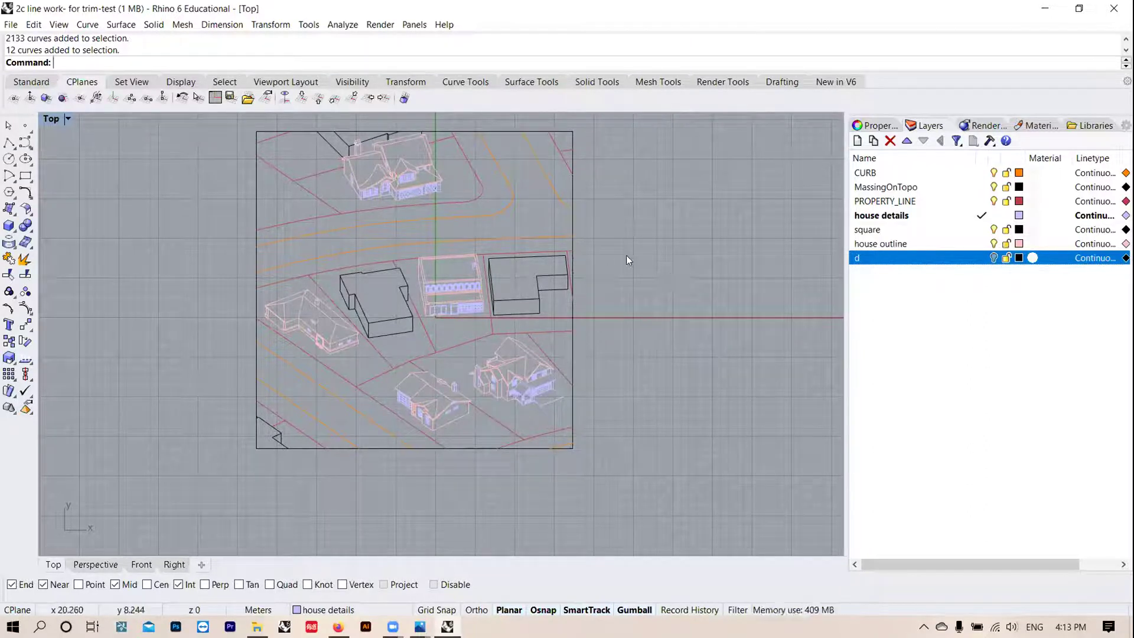
{"action": "right_click_drag", "start_coordinate": [667, 275], "coordinate": [665, 275]}
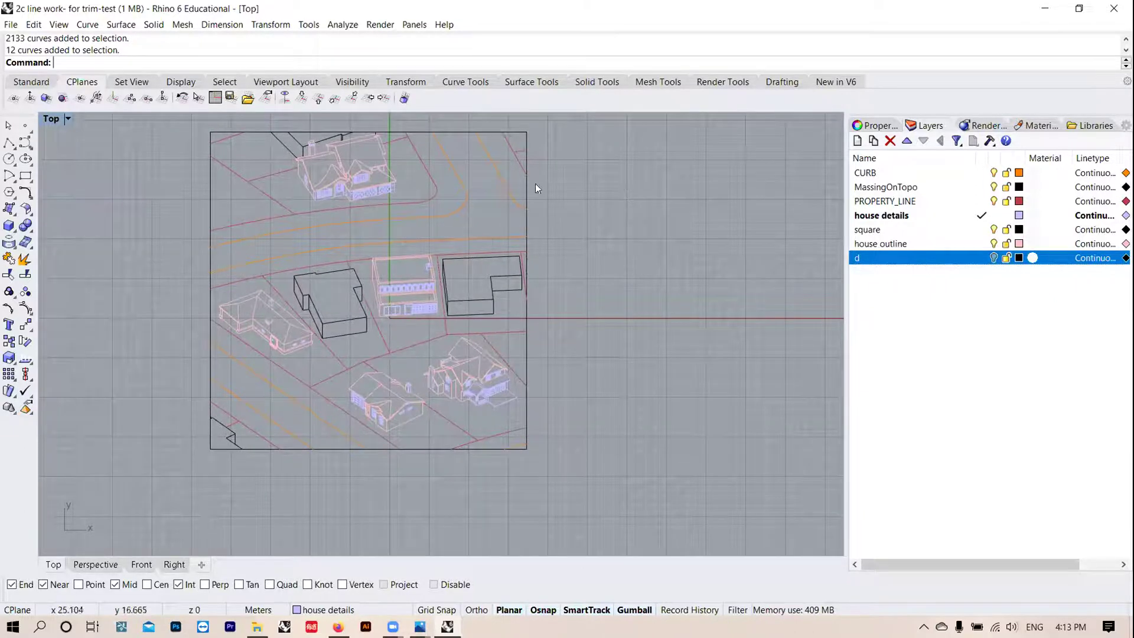
{"action": "left_click", "coordinate": [9, 144]}
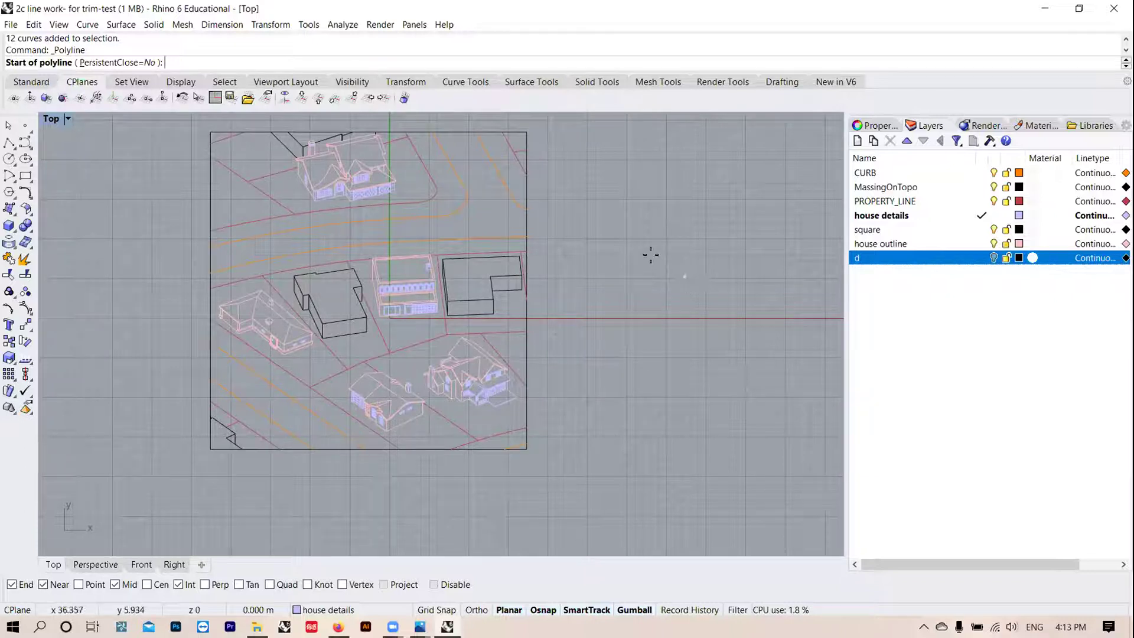
{"action": "scroll", "coordinate": [651, 254], "scroll_direction": "up", "scroll_amount": 4}
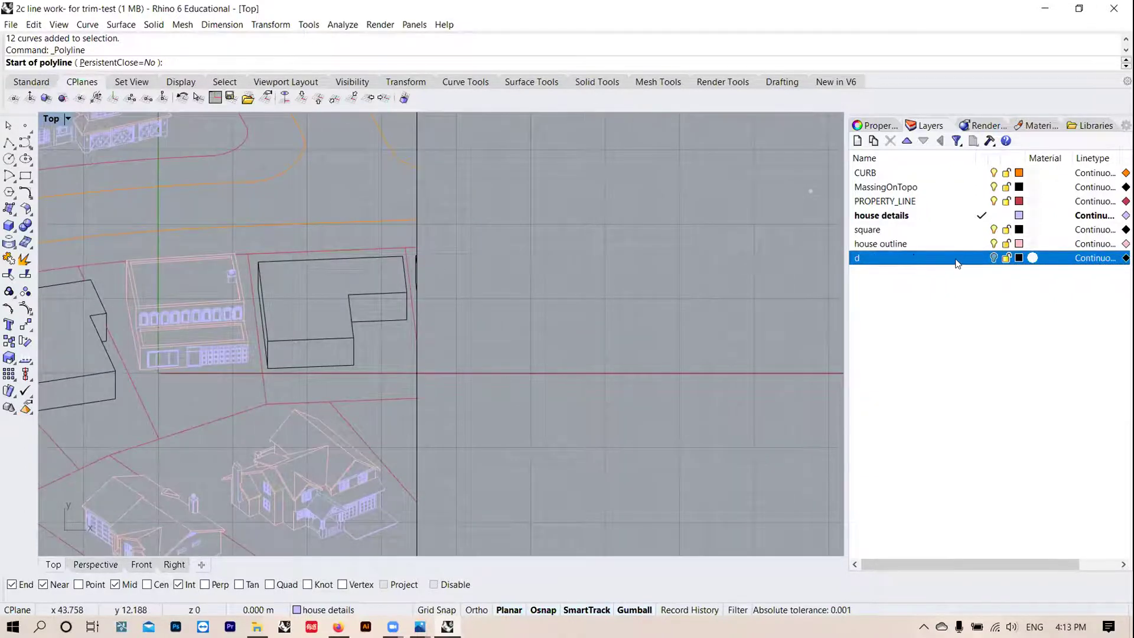
{"action": "left_click", "coordinate": [981, 258]}
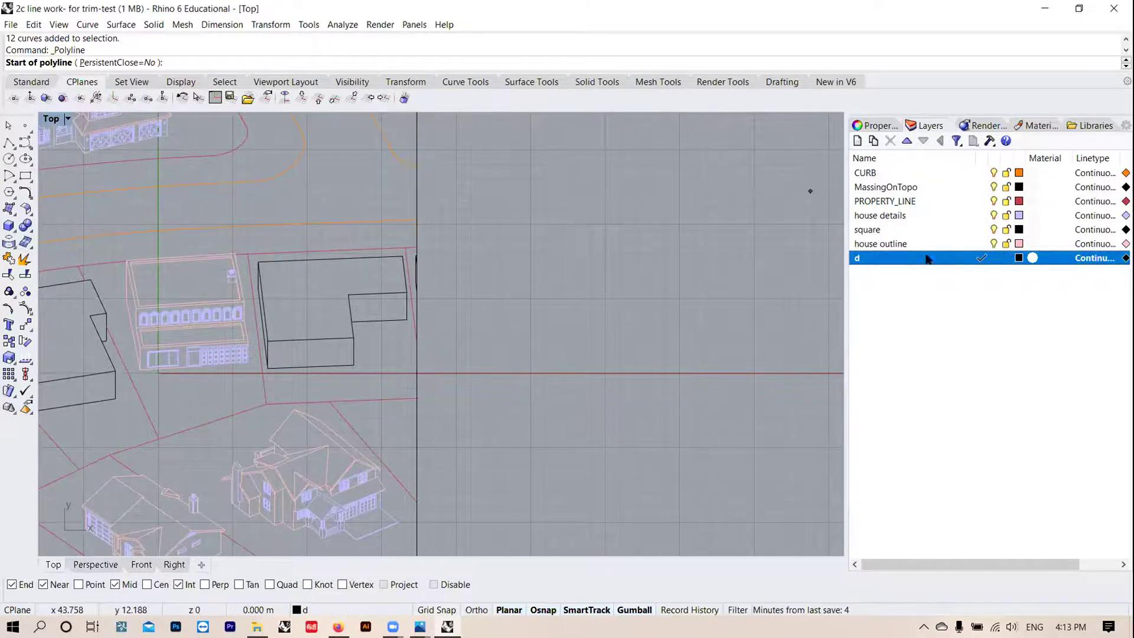
Step: Draw a four-sided polyline outside the frame, first side about 6.4 m long, ending just short of its start point to leave a small gap
{"action": "scroll", "coordinate": [680, 243], "scroll_direction": "up", "scroll_amount": 5}
{"action": "left_click", "coordinate": [435, 188]}
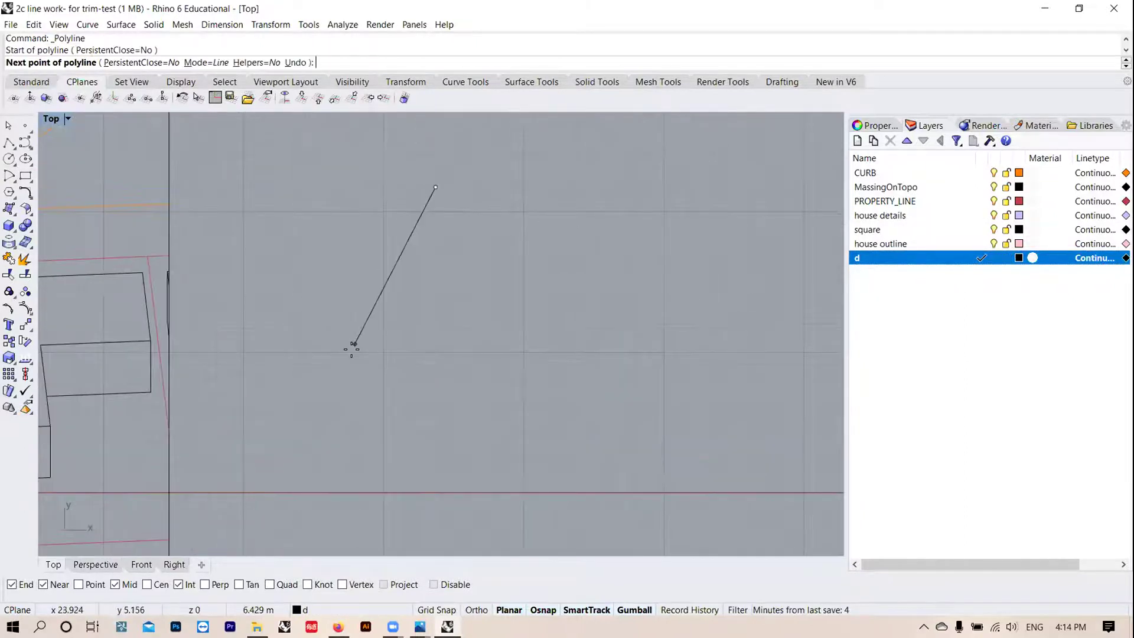
{"action": "left_click", "coordinate": [353, 349]}
{"action": "left_click", "coordinate": [688, 393]}
{"action": "left_click", "coordinate": [672, 161]}
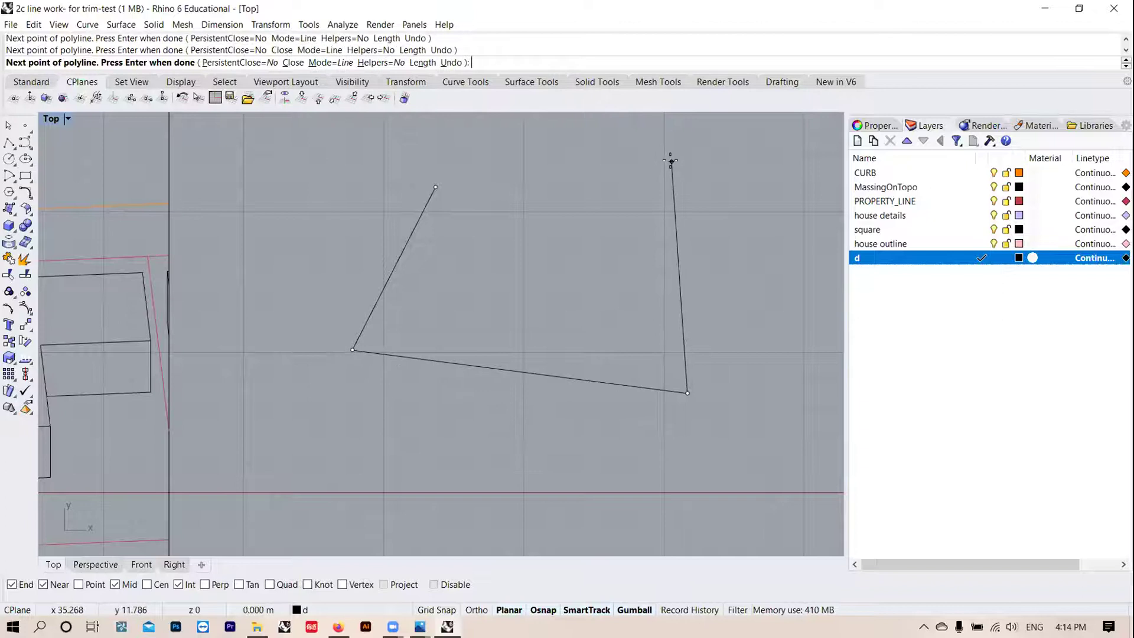
{"action": "scroll", "coordinate": [449, 179], "scroll_direction": "up", "scroll_amount": 5}
{"action": "left_click", "coordinate": [399, 206]}
{"action": "key", "text": "Return"}
Step: Examine the gap at the polyline's start corner at close range and select the whole polyline
{"action": "scroll", "coordinate": [375, 198], "scroll_direction": "down", "scroll_amount": 5}
{"action": "scroll", "coordinate": [376, 198], "scroll_direction": "up", "scroll_amount": 5}
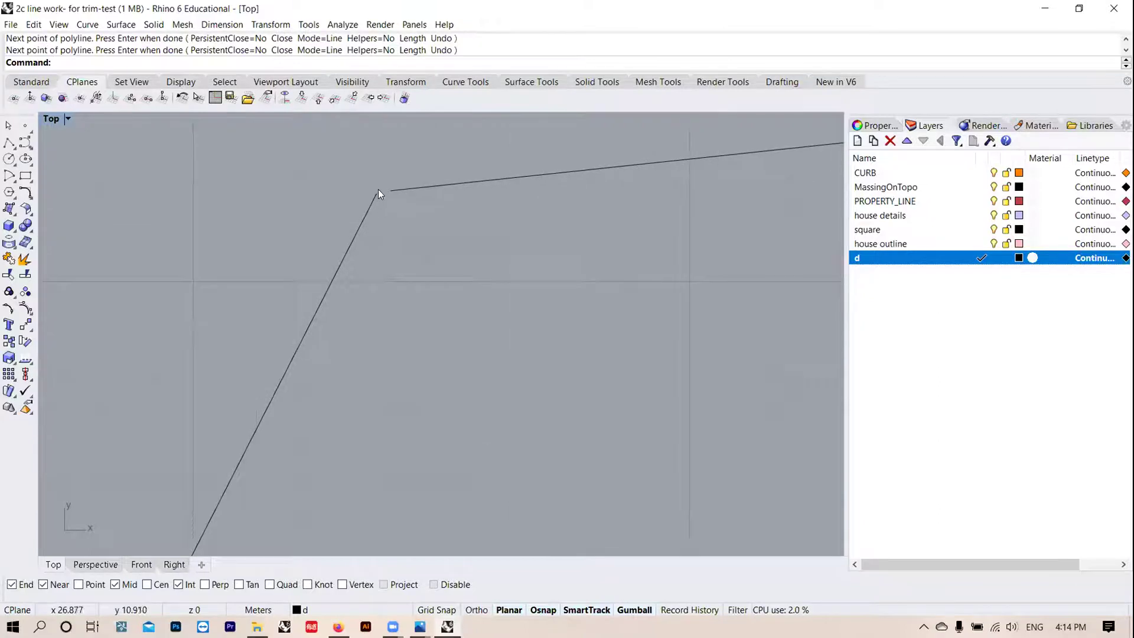
{"action": "scroll", "coordinate": [384, 190], "scroll_direction": "up", "scroll_amount": 3}
{"action": "scroll", "coordinate": [384, 190], "scroll_direction": "down", "scroll_amount": 8}
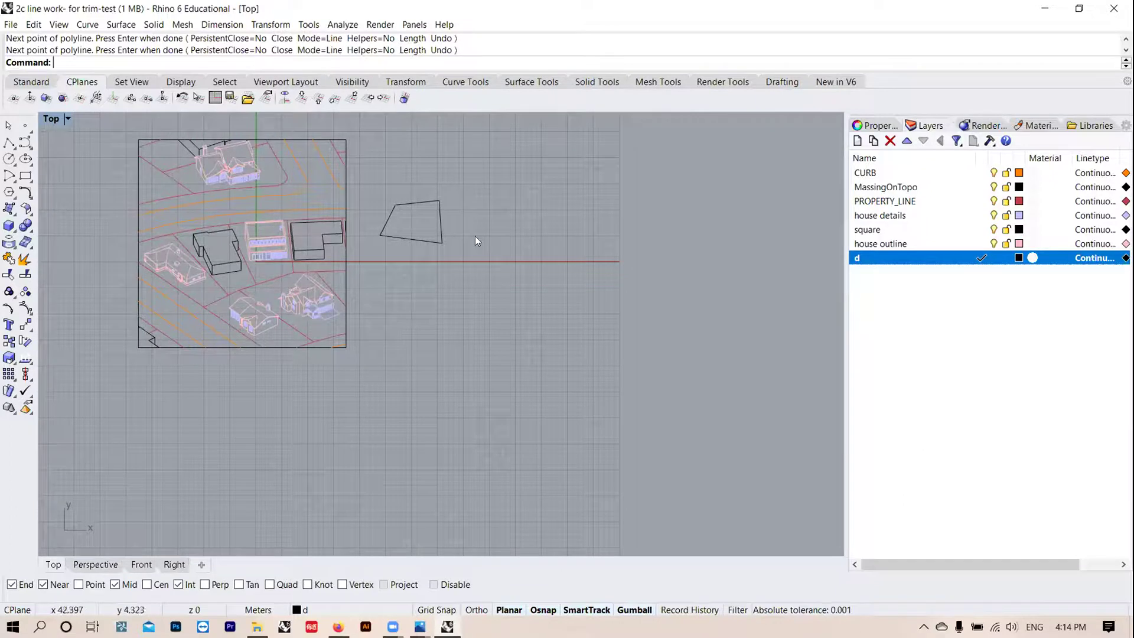
{"action": "scroll", "coordinate": [415, 188], "scroll_direction": "up", "scroll_amount": 5}
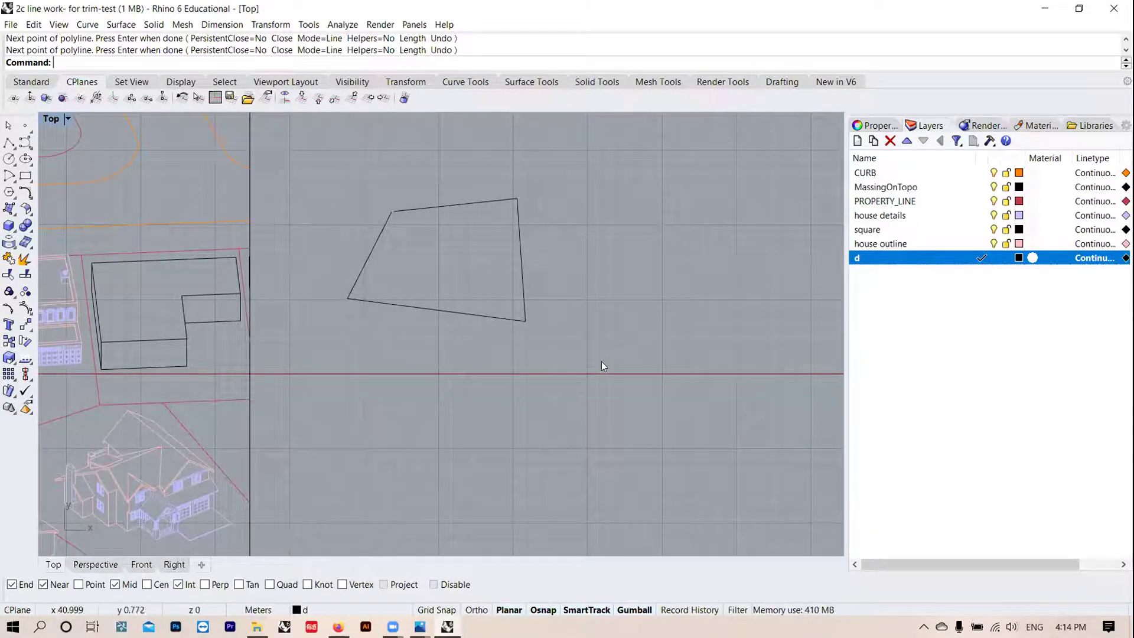
{"action": "left_click", "coordinate": [414, 209]}
{"action": "left_click", "coordinate": [627, 286]}
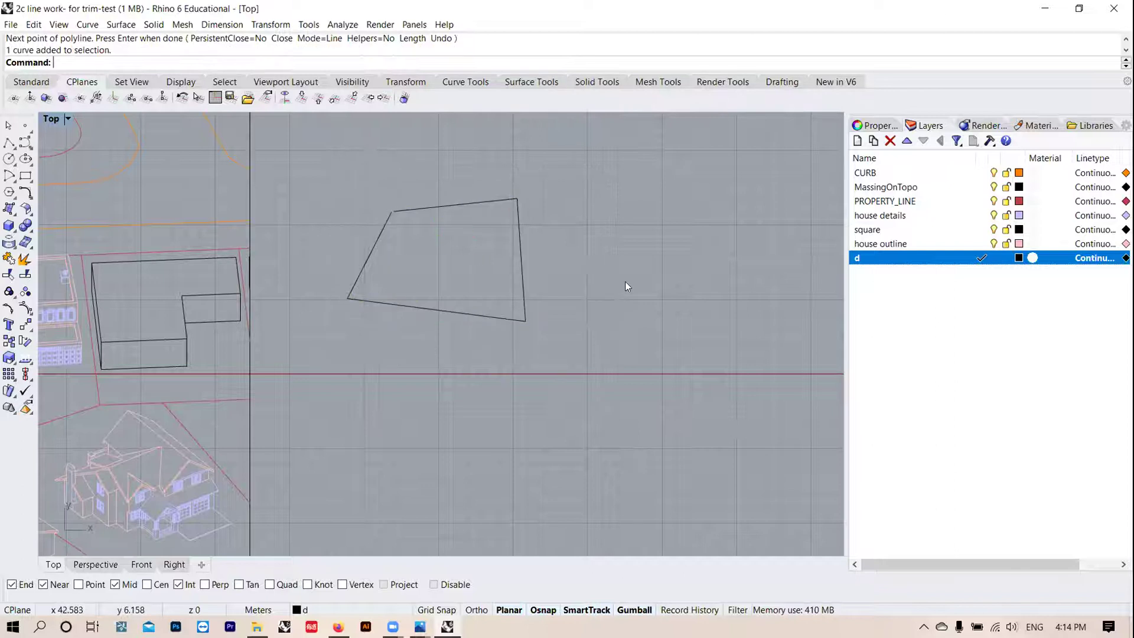
{"action": "left_click_drag", "start_coordinate": [512, 256], "coordinate": [346, 165]}
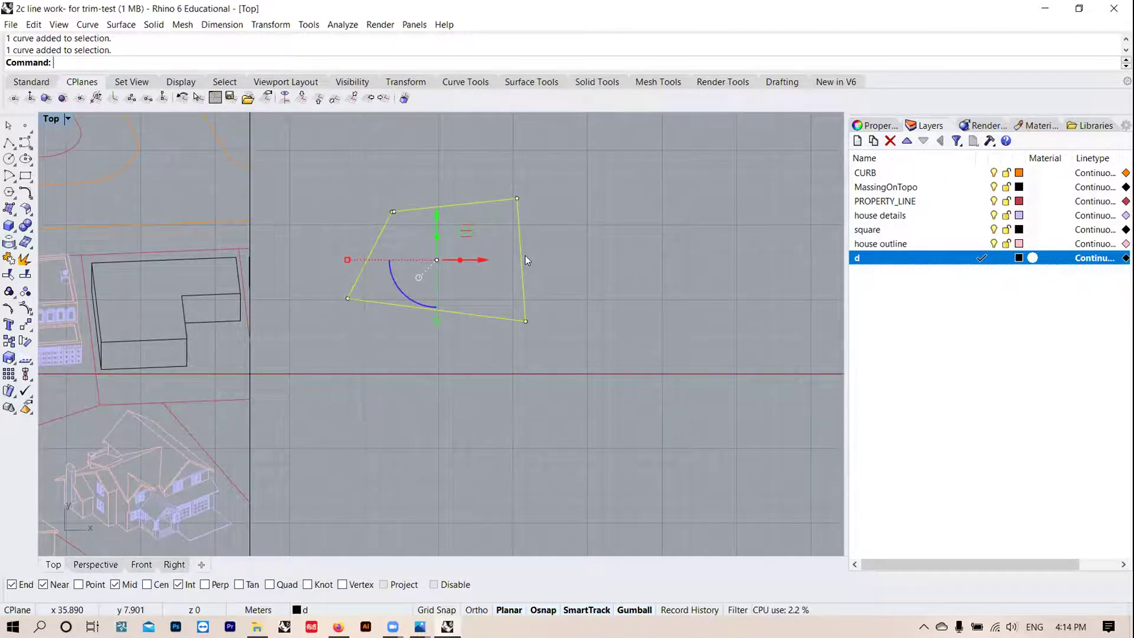
Step: Try to hatch the selected open polyline, and inspect the gap at its start corner
{"action": "type", "text": "Hatch"}
{"action": "key", "text": "Return"}
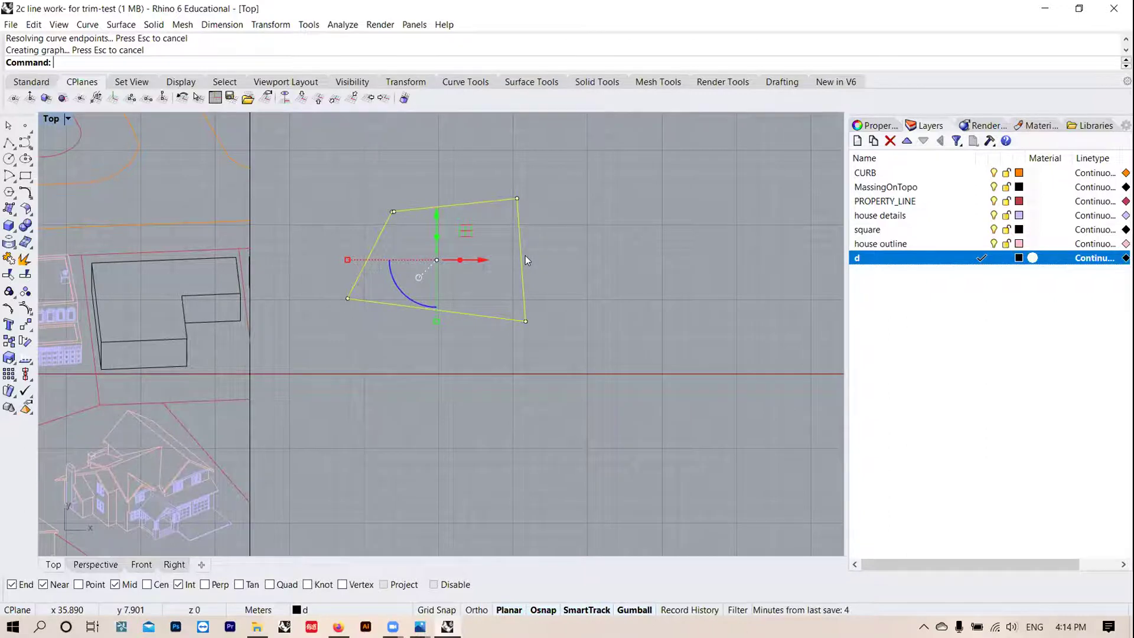
{"action": "scroll", "coordinate": [378, 203], "scroll_direction": "up", "scroll_amount": 5}
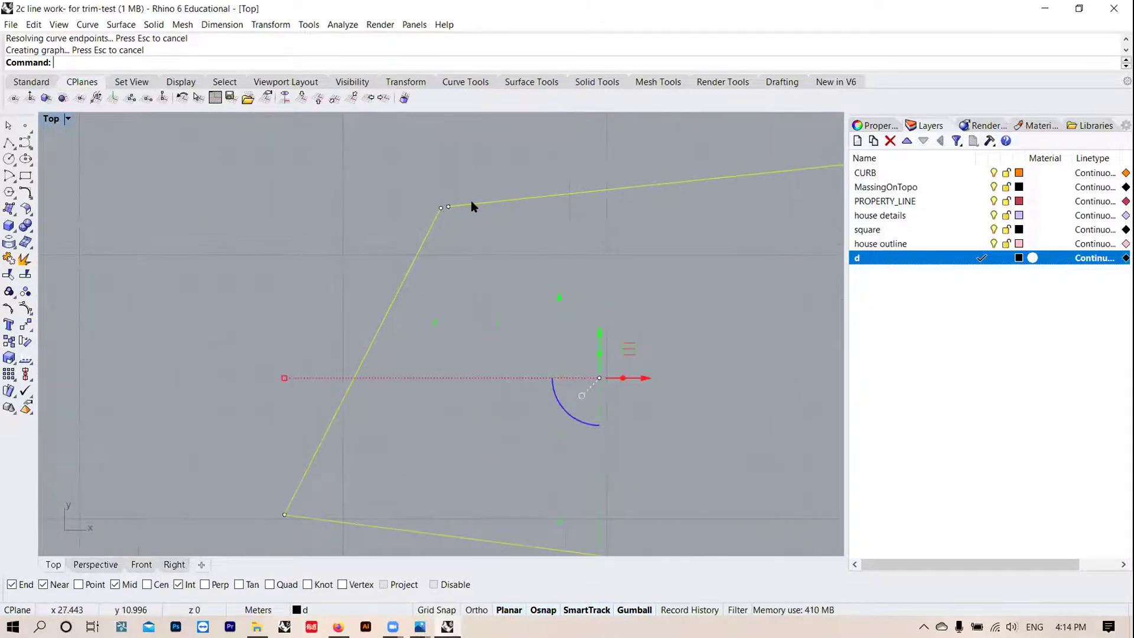
{"action": "scroll", "coordinate": [357, 230], "scroll_direction": "down", "scroll_amount": 2}
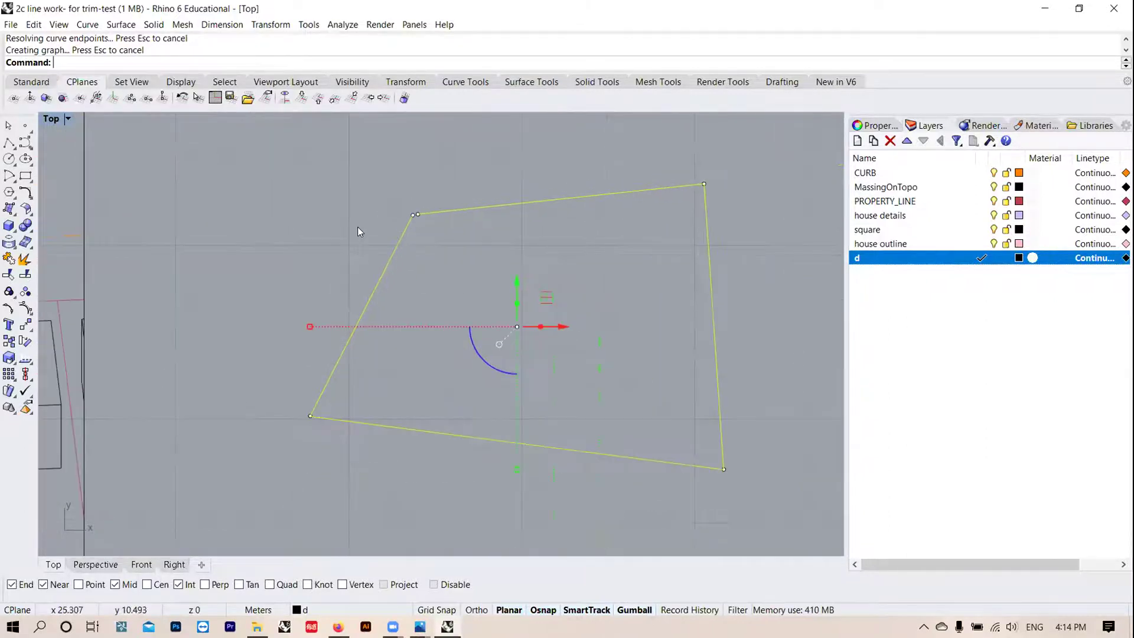
{"action": "scroll", "coordinate": [394, 242], "scroll_direction": "up", "scroll_amount": 3}
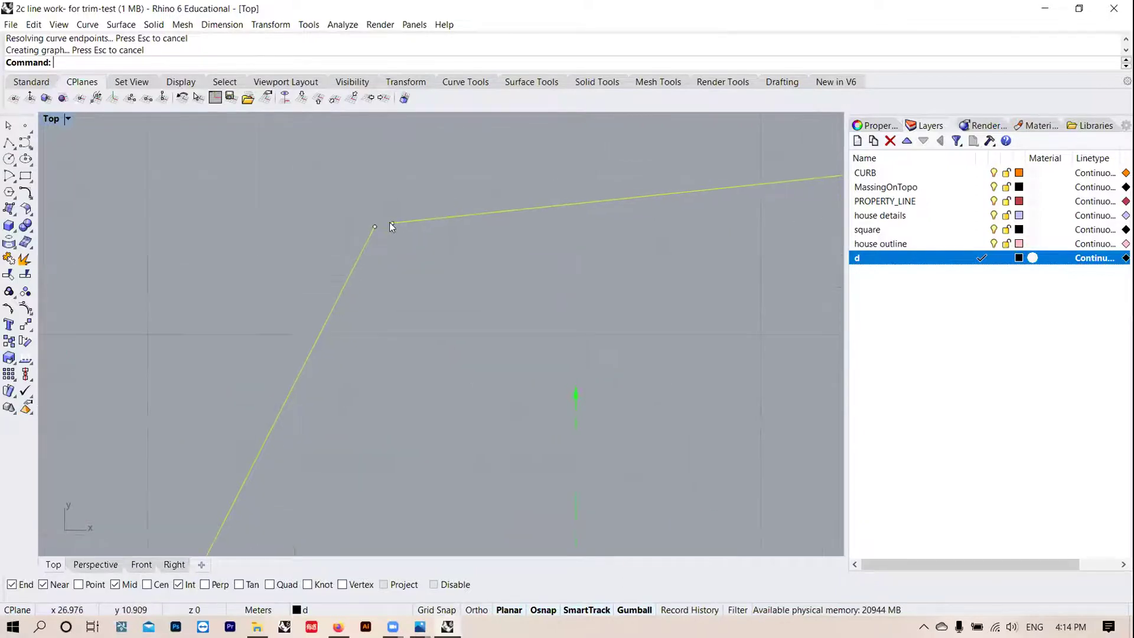
{"action": "scroll", "coordinate": [427, 258], "scroll_direction": "down", "scroll_amount": 3}
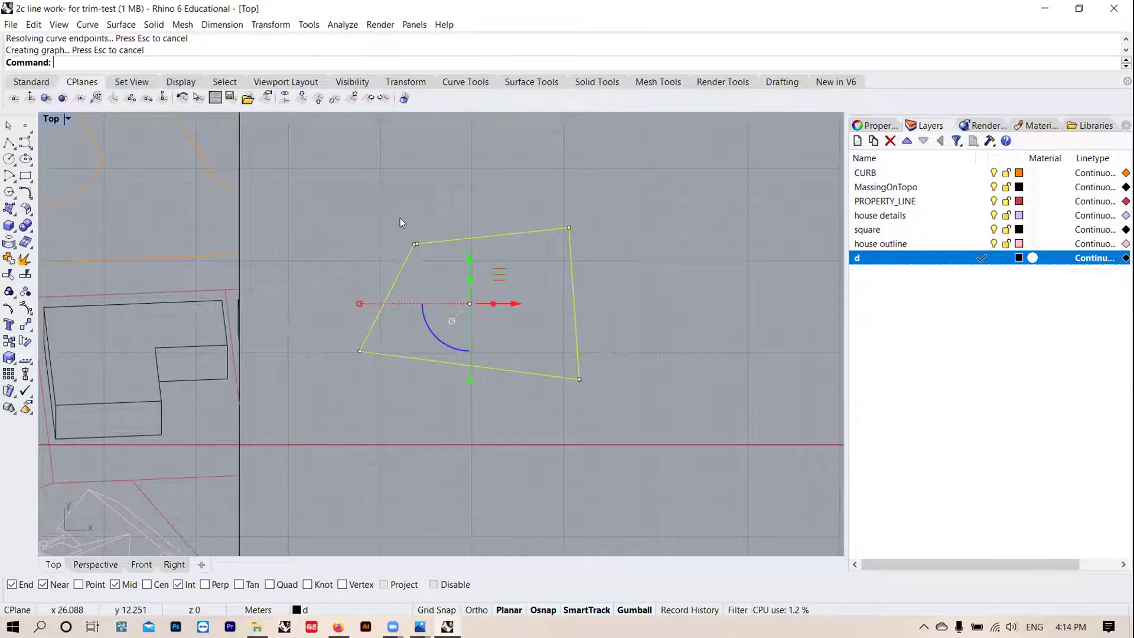
Step: Close the selected polyline with CloseCrv and inspect the added segment at its start corner
{"action": "type", "text": "lo"}
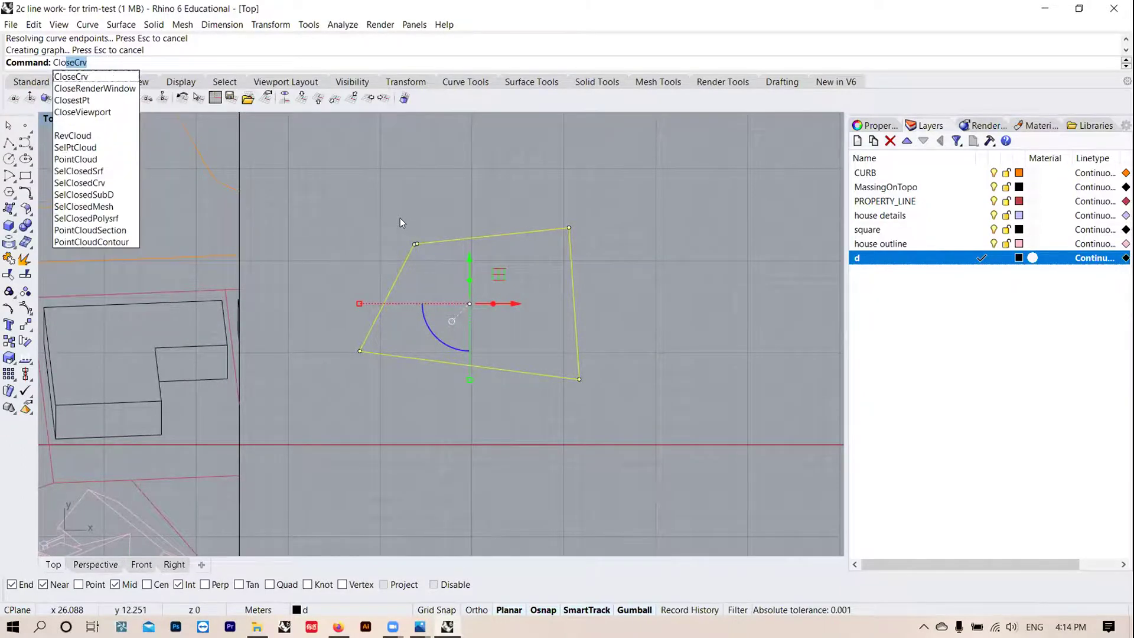
{"action": "key", "text": "Return"}
{"action": "scroll", "coordinate": [395, 218], "scroll_direction": "up", "scroll_amount": 5}
{"action": "scroll", "coordinate": [452, 218], "scroll_direction": "up", "scroll_amount": 6}
{"action": "scroll", "coordinate": [476, 228], "scroll_direction": "down", "scroll_amount": 3}
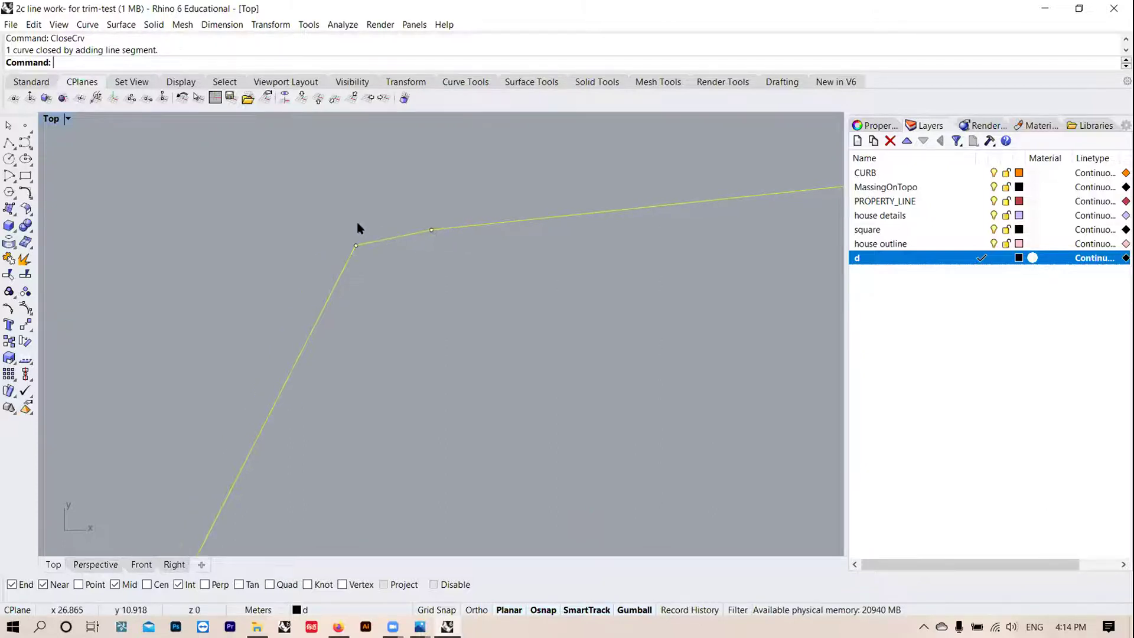
{"action": "scroll", "coordinate": [361, 224], "scroll_direction": "down", "scroll_amount": 3}
{"action": "scroll", "coordinate": [325, 210], "scroll_direction": "down", "scroll_amount": 3}
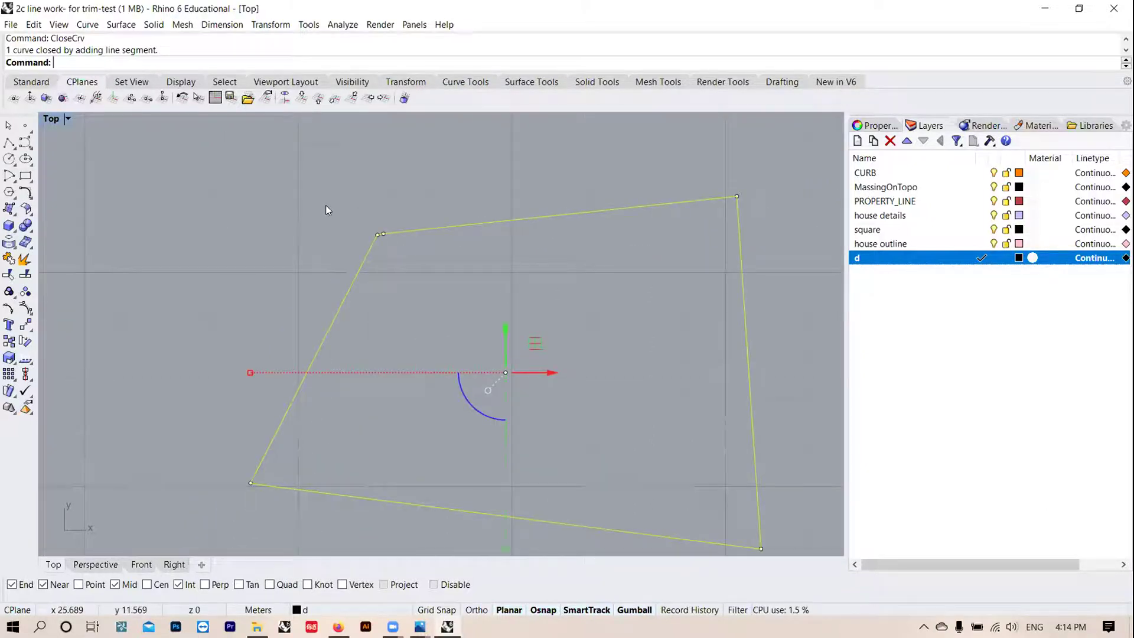
Step: Hatch the inside of the closed polyline with the Solid pattern at scale 1.0 and rotation 0.0
{"action": "type", "text": "hat"}
{"action": "key", "text": "Return"}
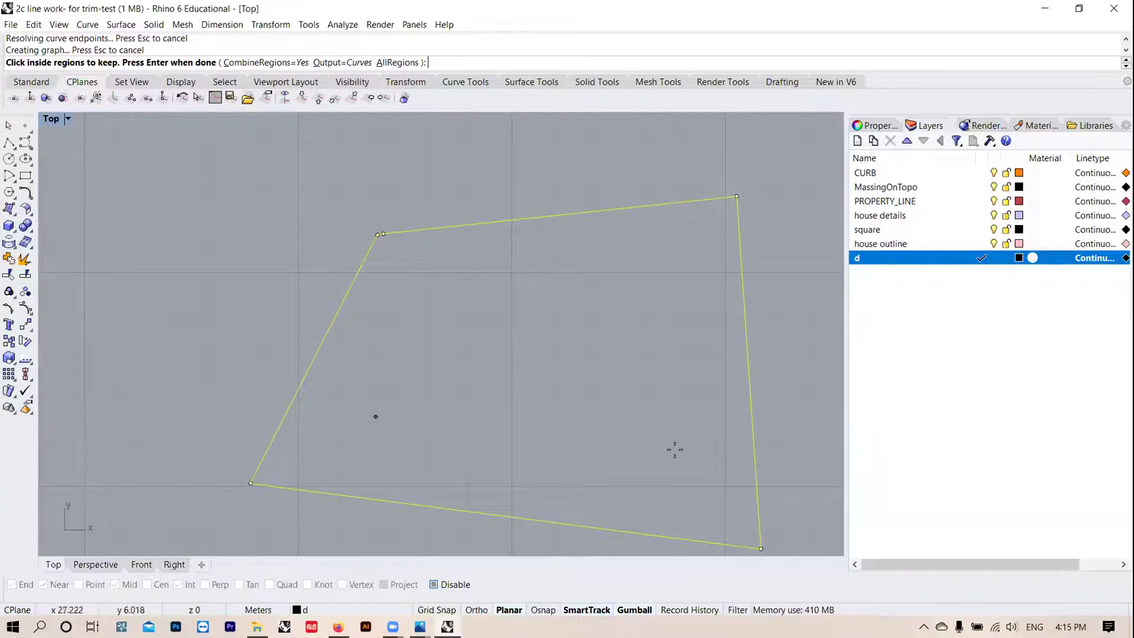
{"action": "left_click", "coordinate": [515, 305]}
{"action": "scroll", "coordinate": [393, 278], "scroll_direction": "down", "scroll_amount": 5}
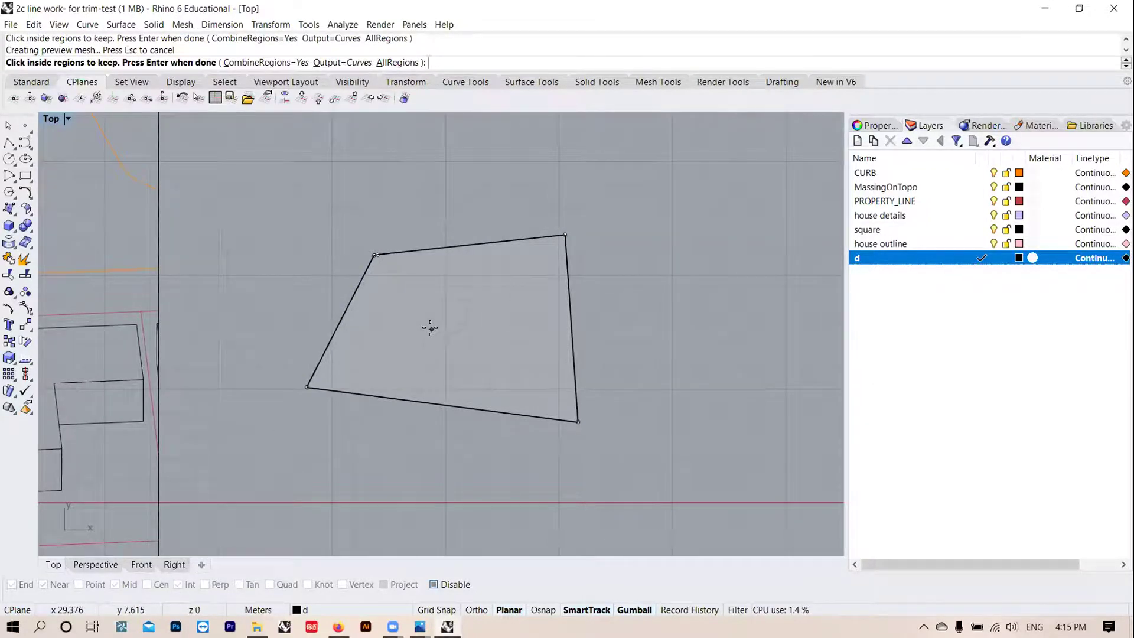
{"action": "key", "text": "Return"}
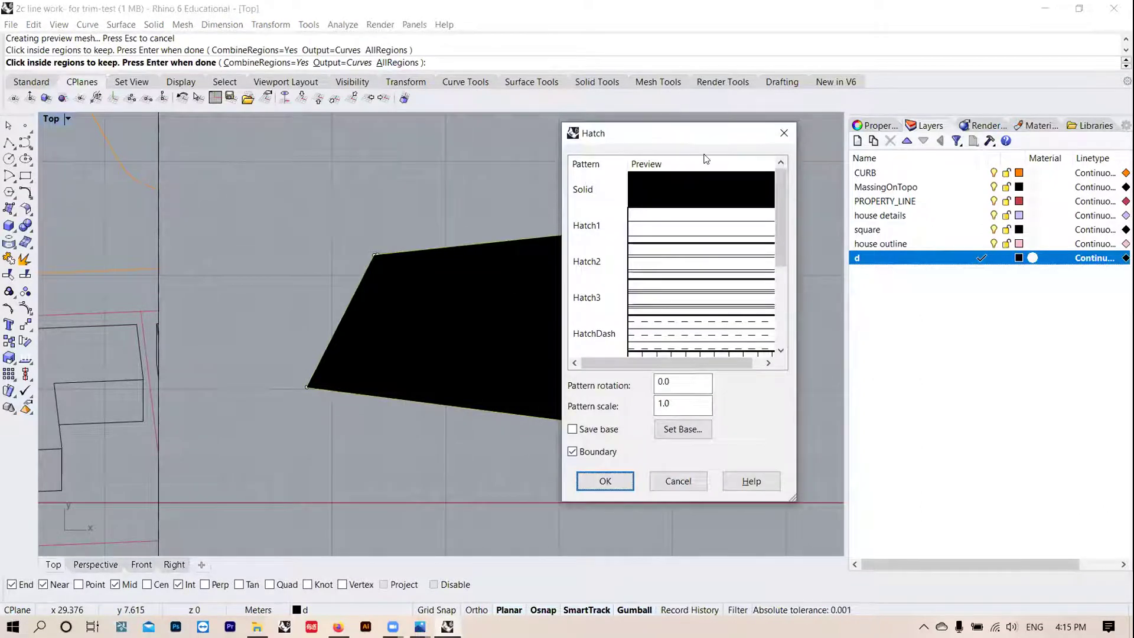
{"action": "scroll", "coordinate": [719, 233], "scroll_direction": "down", "scroll_amount": 2}
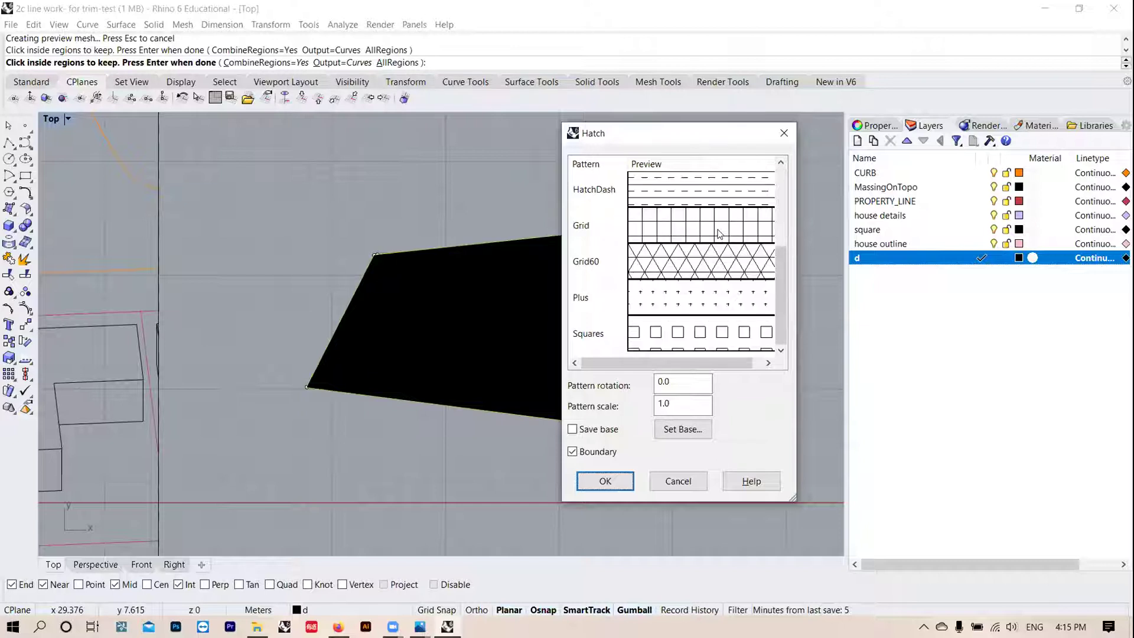
{"action": "scroll", "coordinate": [718, 236], "scroll_direction": "up", "scroll_amount": 2}
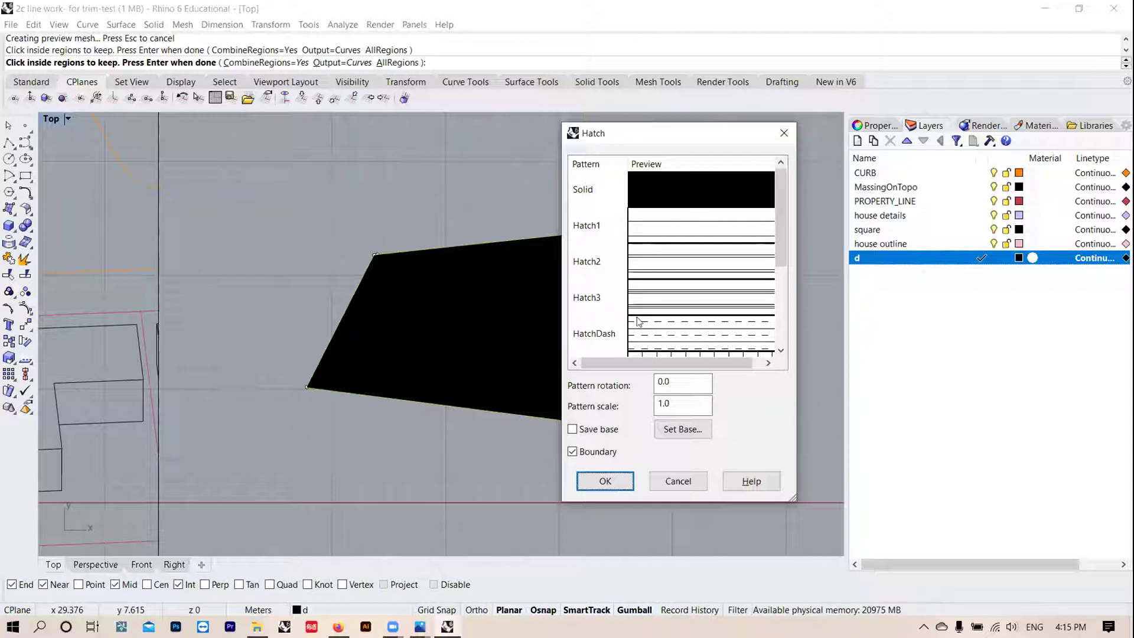
{"action": "left_click", "coordinate": [606, 481]}
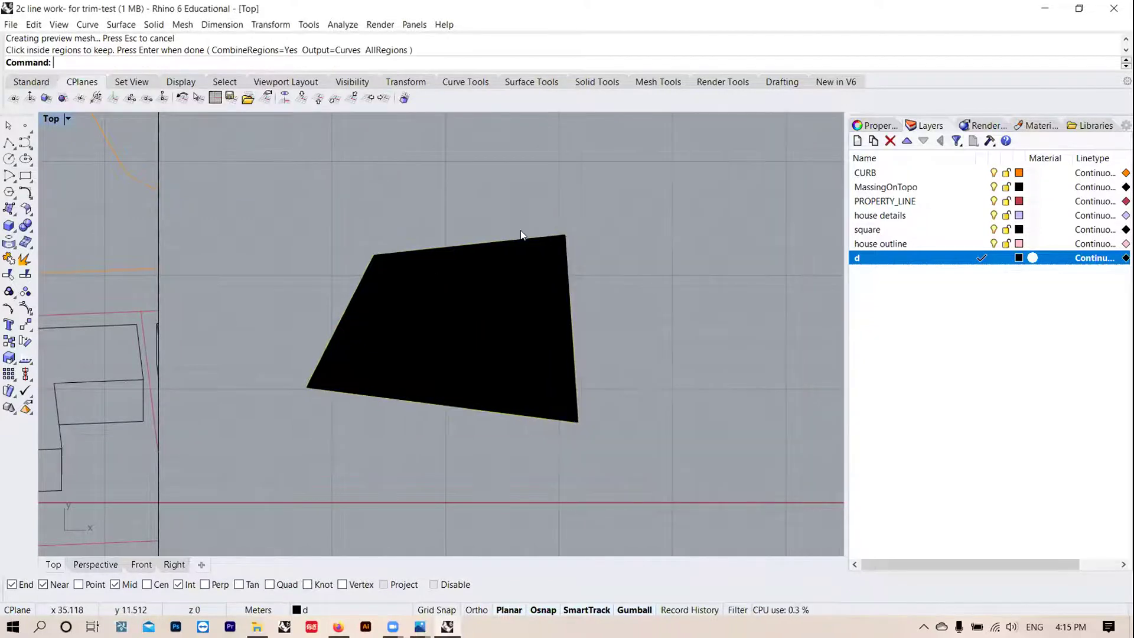
Step: Export all objects as an Adobe Illustrator file named hatch, preserving the model scale at 1 meter = 0.3 cm with RGB color
{"action": "scroll", "coordinate": [521, 235], "scroll_direction": "down", "scroll_amount": 10}
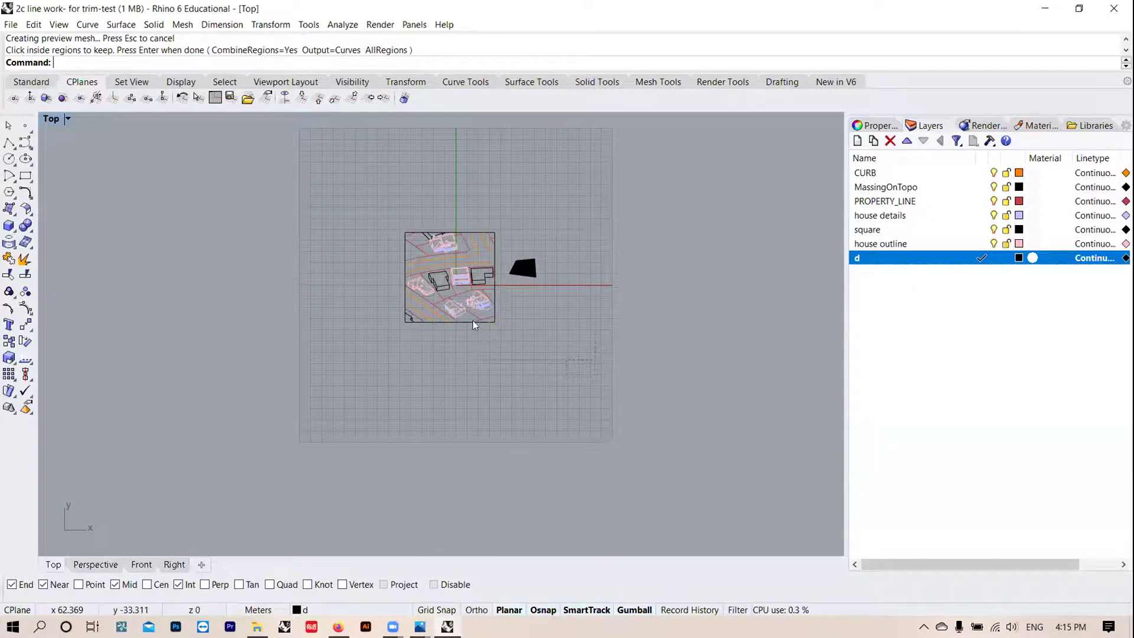
{"action": "key", "text": "ctrl+a"}
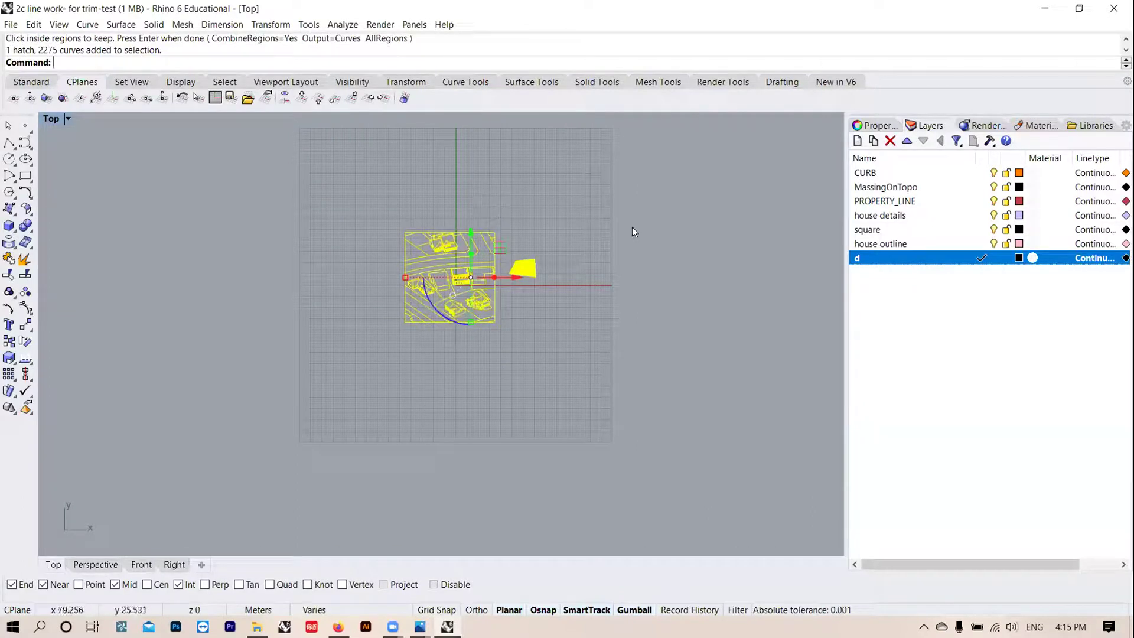
{"action": "type", "text": "Export"}
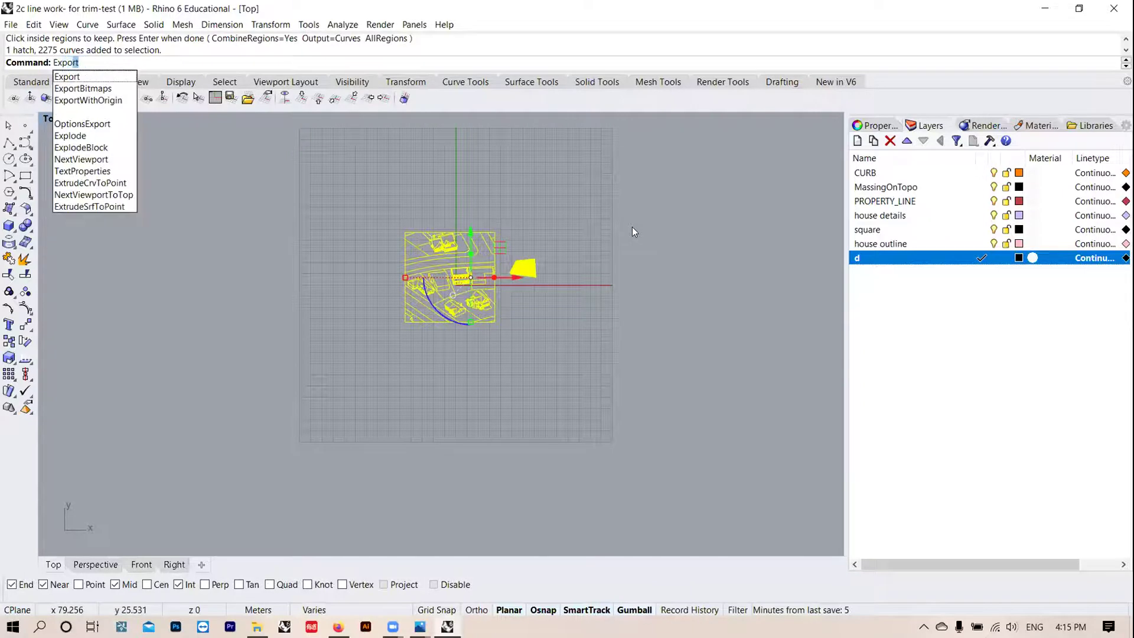
{"action": "key", "text": "Return"}
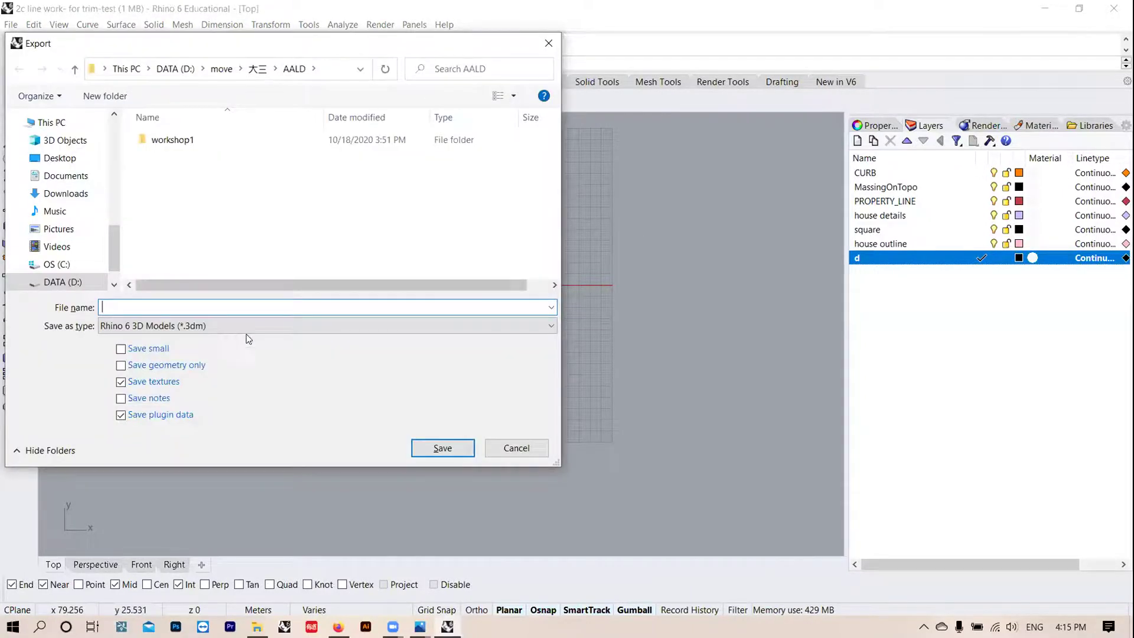
{"action": "left_click", "coordinate": [249, 326]}
{"action": "left_click", "coordinate": [189, 101]}
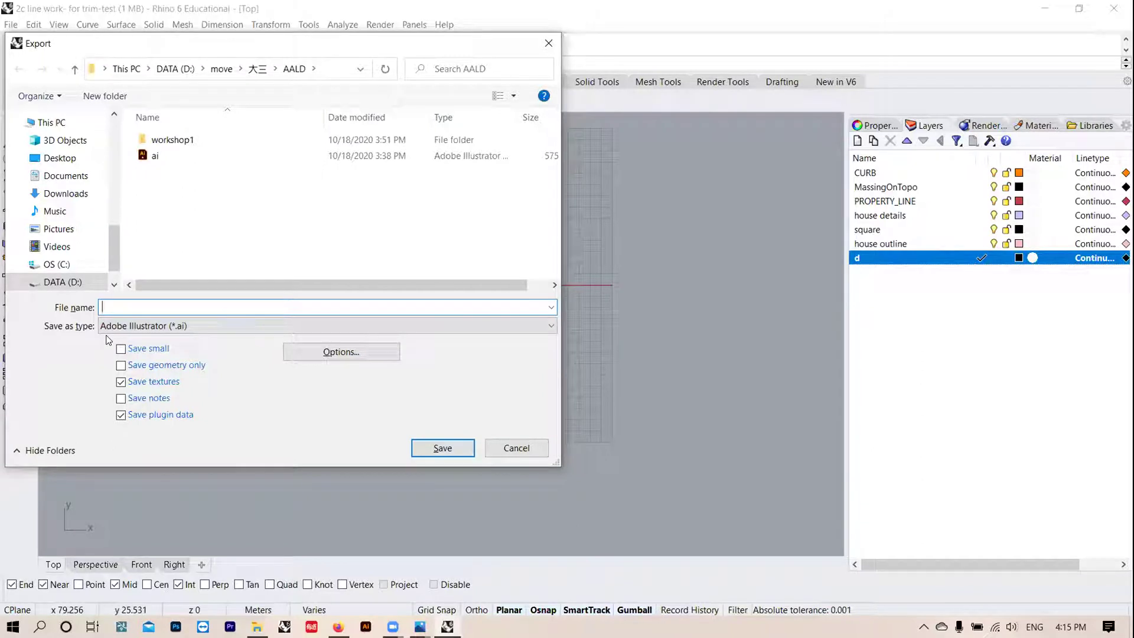
{"action": "type", "text": "hatch"}
{"action": "key", "text": "Return"}
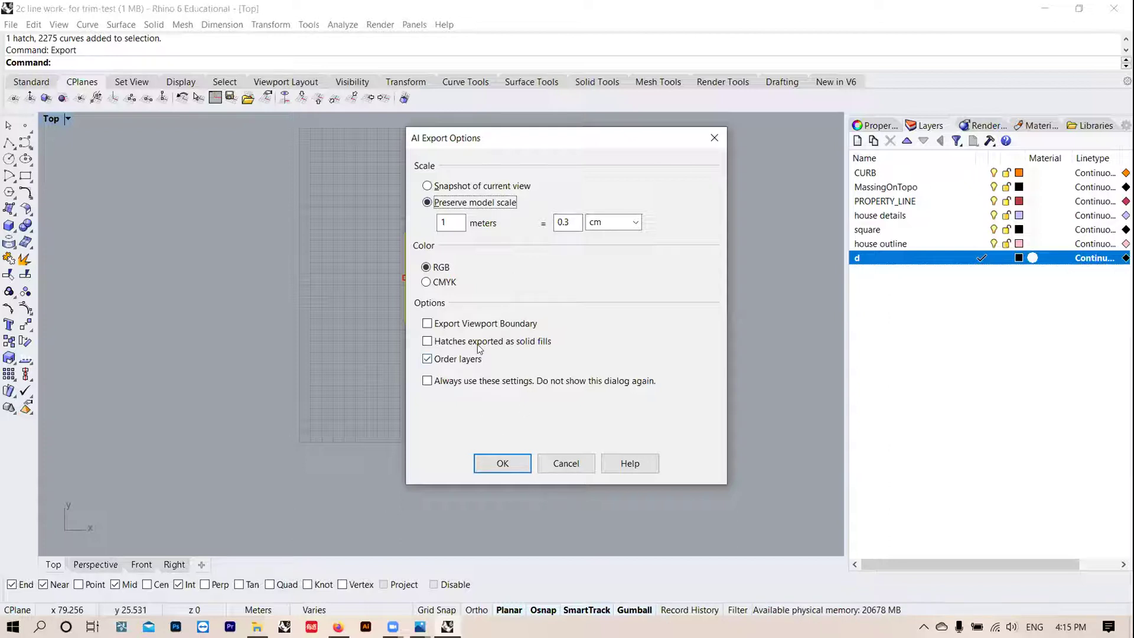
{"action": "left_click", "coordinate": [503, 465]}
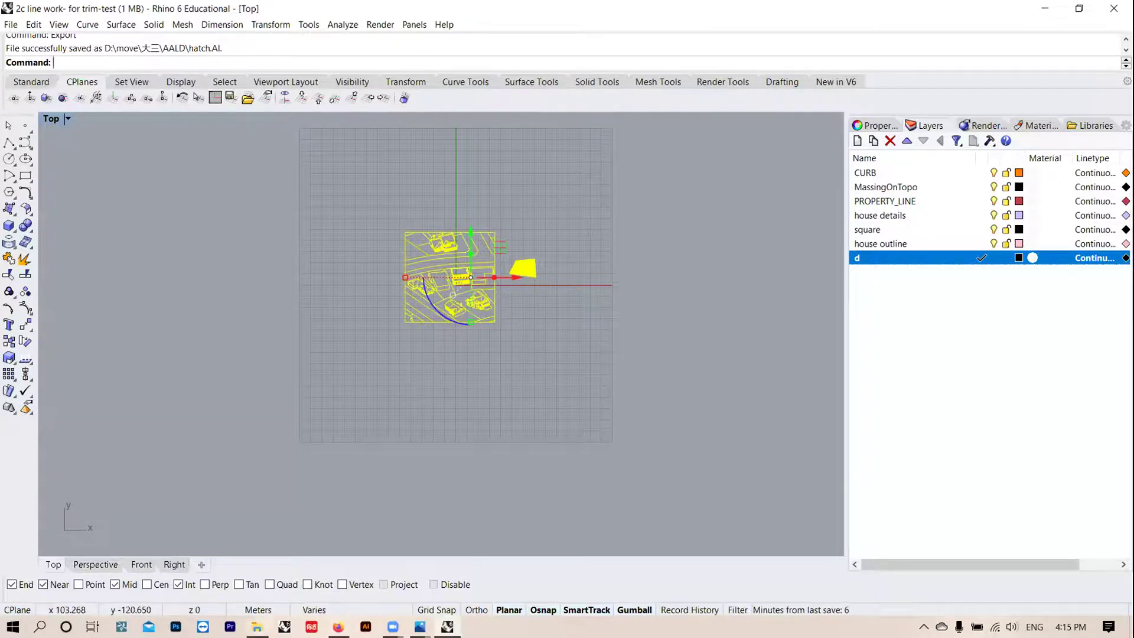
Step: Switch to File Explorer and look through the workshop1 materials and example folders for the exported file
{"action": "key", "text": "alt+Tab"}
{"action": "left_click", "coordinate": [364, 449]}
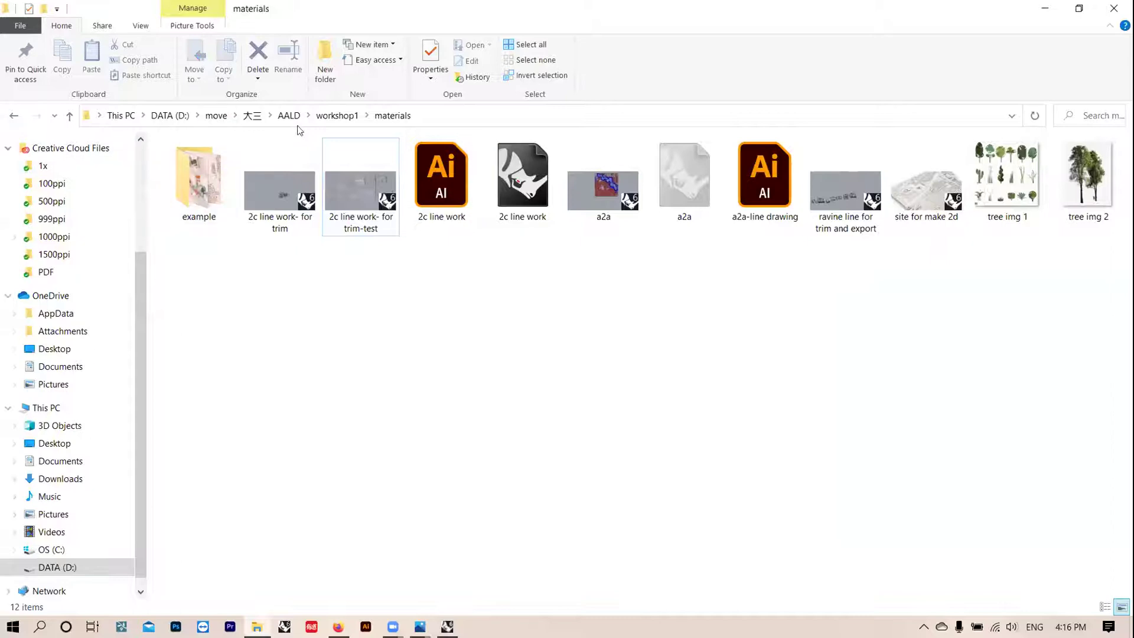
{"action": "left_click", "coordinate": [332, 117]}
{"action": "double_click", "coordinate": [256, 165]}
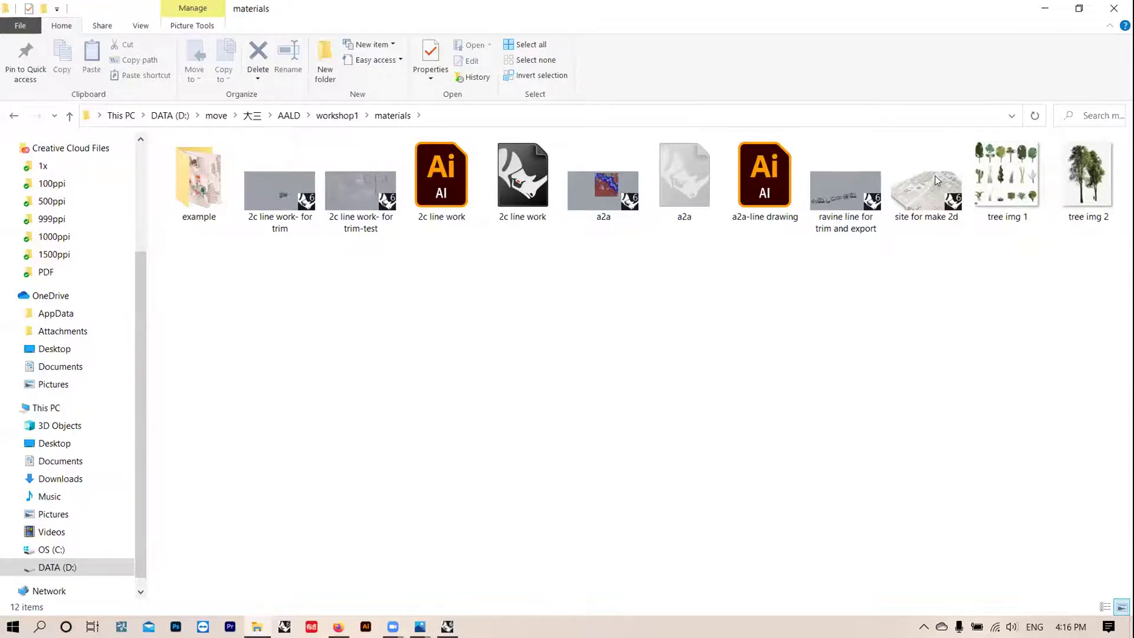
{"action": "double_click", "coordinate": [211, 175]}
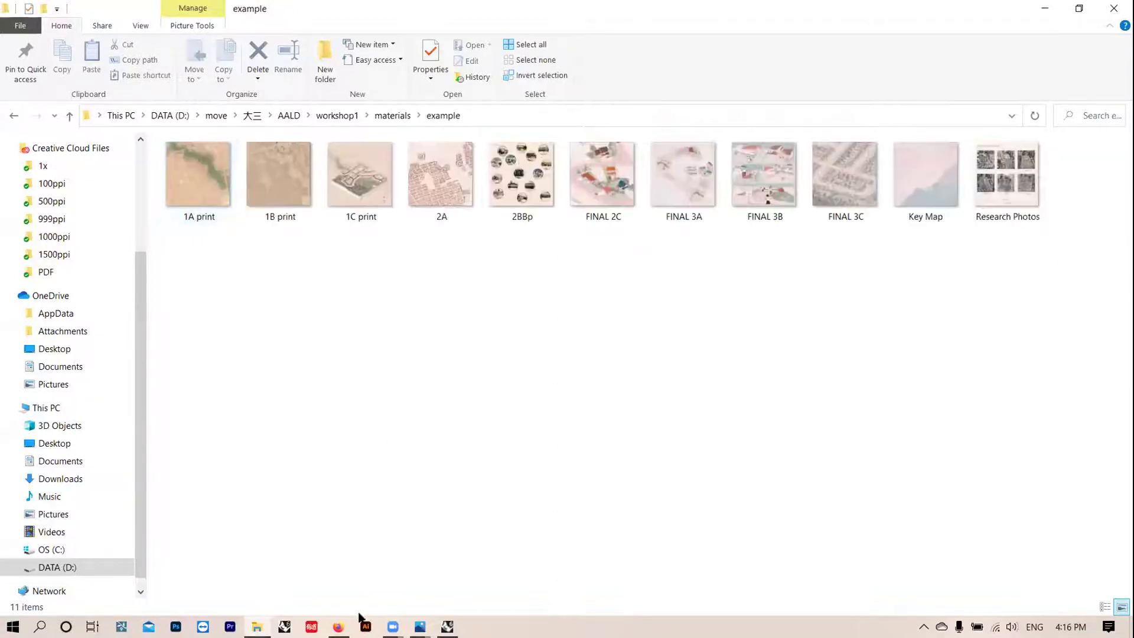
Step: Deselect all objects in Rhino, then open the exported hatch file from the AALD folder in Illustrator
{"action": "key", "text": "alt+Tab"}
{"action": "left_click", "coordinate": [548, 376]}
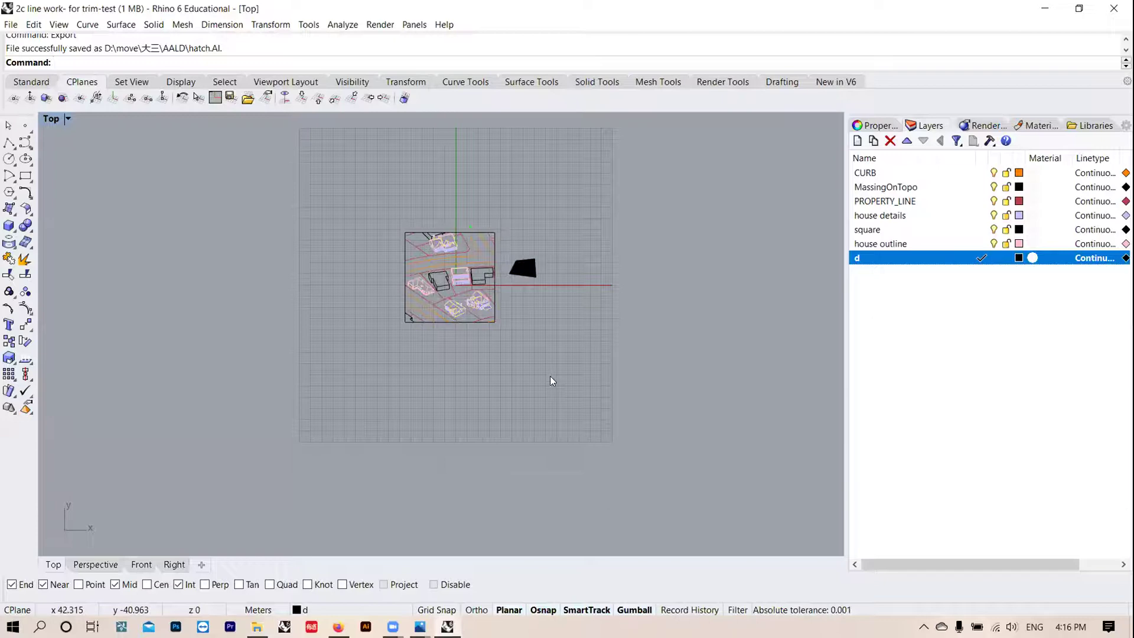
{"action": "key", "text": "alt+Tab"}
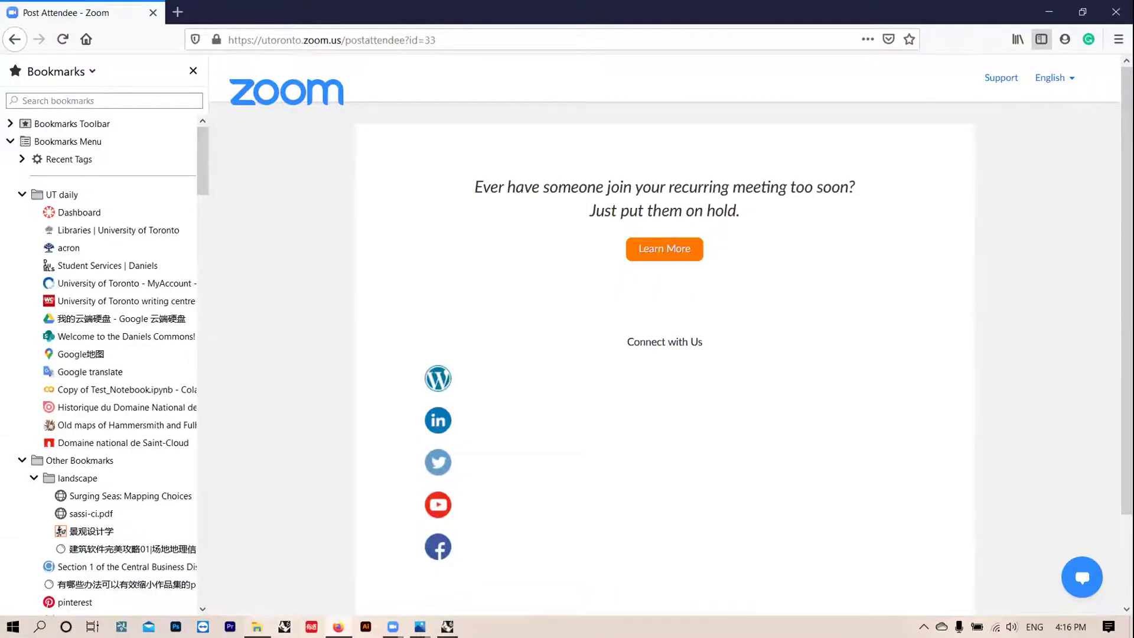
{"action": "left_click", "coordinate": [257, 626]}
{"action": "left_click", "coordinate": [282, 116]}
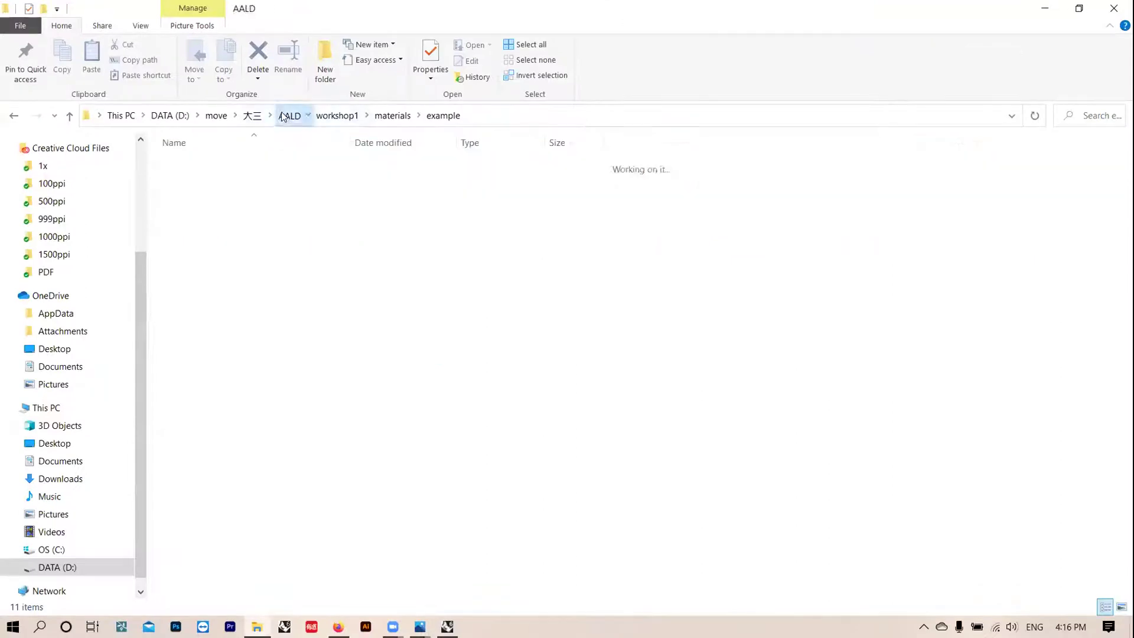
{"action": "double_click", "coordinate": [228, 214]}
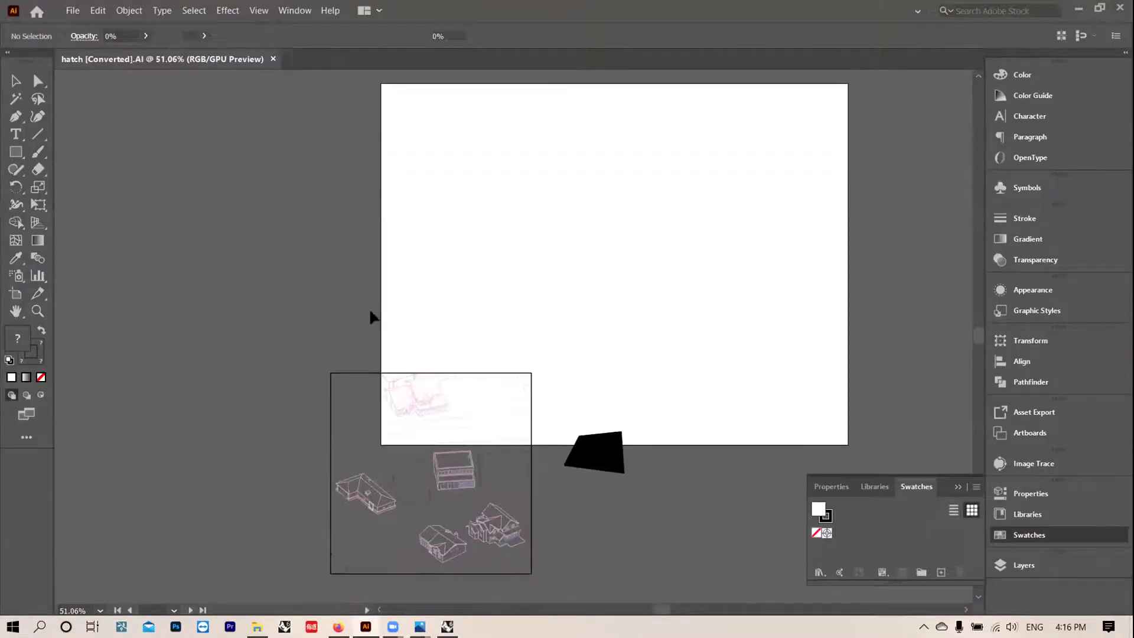
Step: Move all the exported artwork up onto the artboard and deselect it
{"action": "left_click_drag", "start_coordinate": [607, 456], "coordinate": [673, 223]}
{"action": "left_click", "coordinate": [782, 307]}
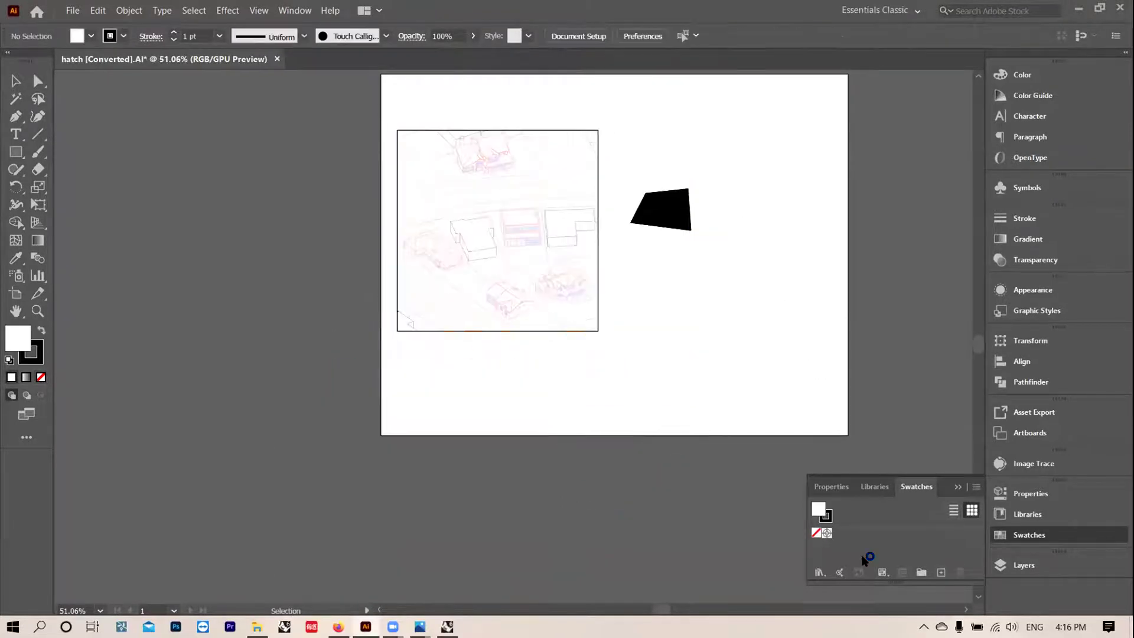
Step: Recolor the black hatch with a muted blue-grey fill at hue 210°, then deselect it
{"action": "key", "text": "ctrl+equal"}
{"action": "key", "text": "ctrl+equal"}
{"action": "key", "text": "ctrl+equal"}
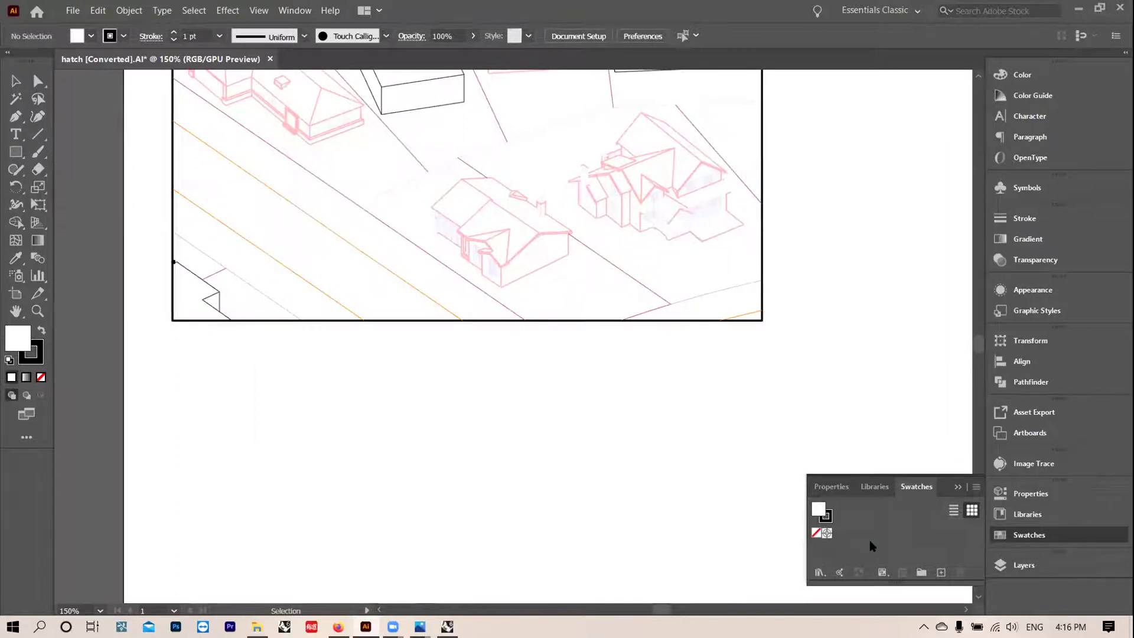
{"action": "scroll", "coordinate": [359, 524], "scroll_direction": "up", "scroll_amount": 5}
{"action": "scroll", "coordinate": [359, 524], "scroll_direction": "right", "scroll_amount": 10}
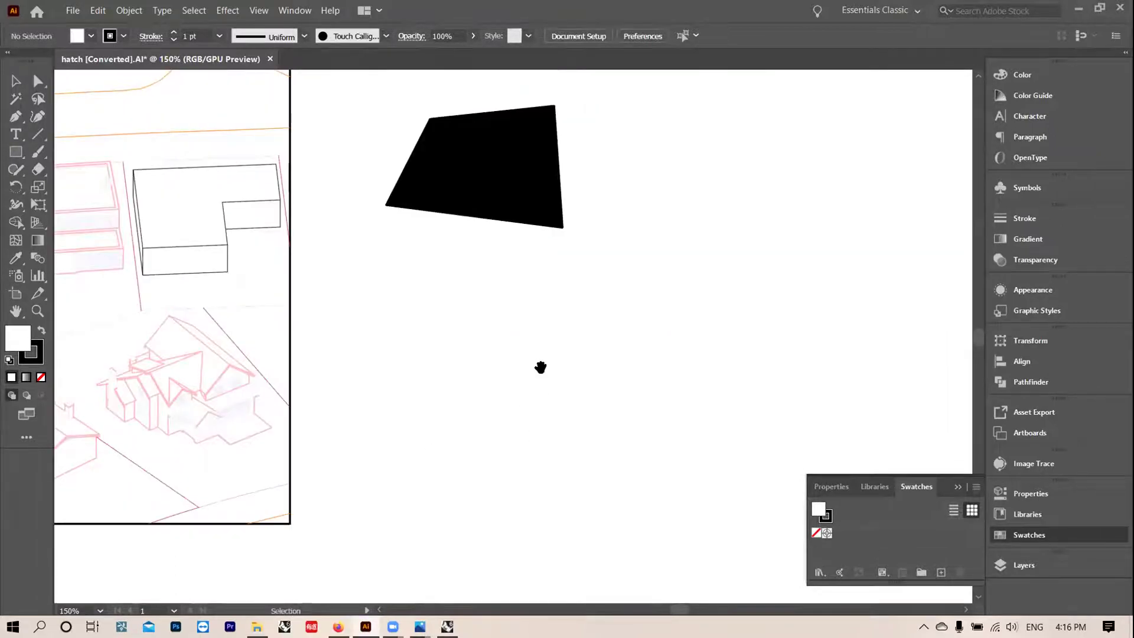
{"action": "scroll", "coordinate": [541, 368], "scroll_direction": "up", "scroll_amount": 3}
{"action": "scroll", "coordinate": [540, 367], "scroll_direction": "right", "scroll_amount": 1}
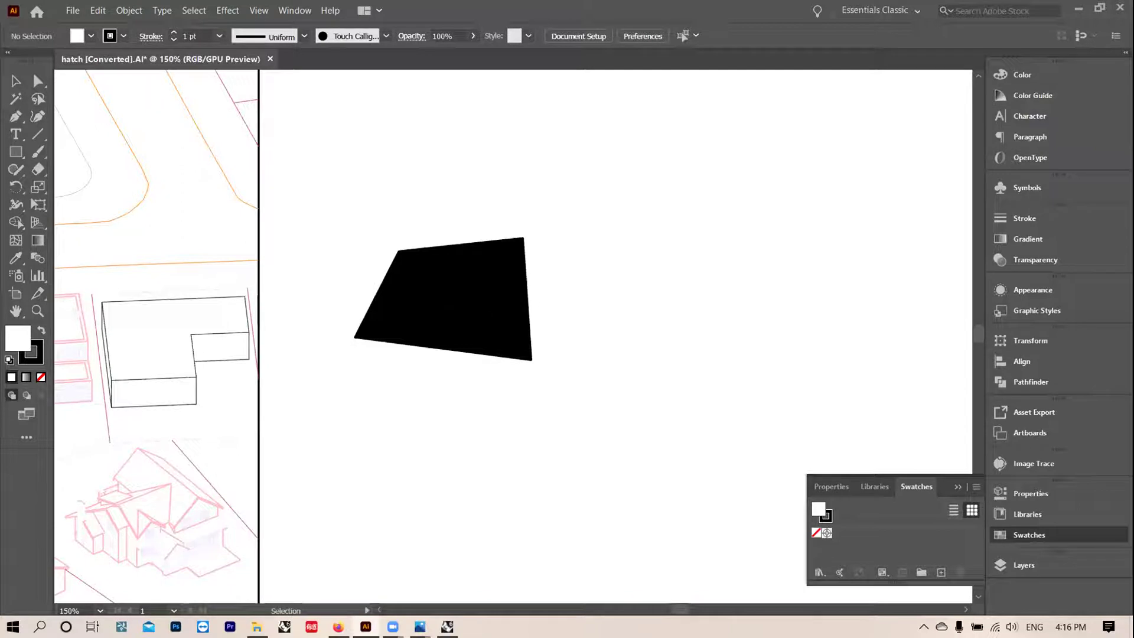
{"action": "left_click", "coordinate": [450, 289]}
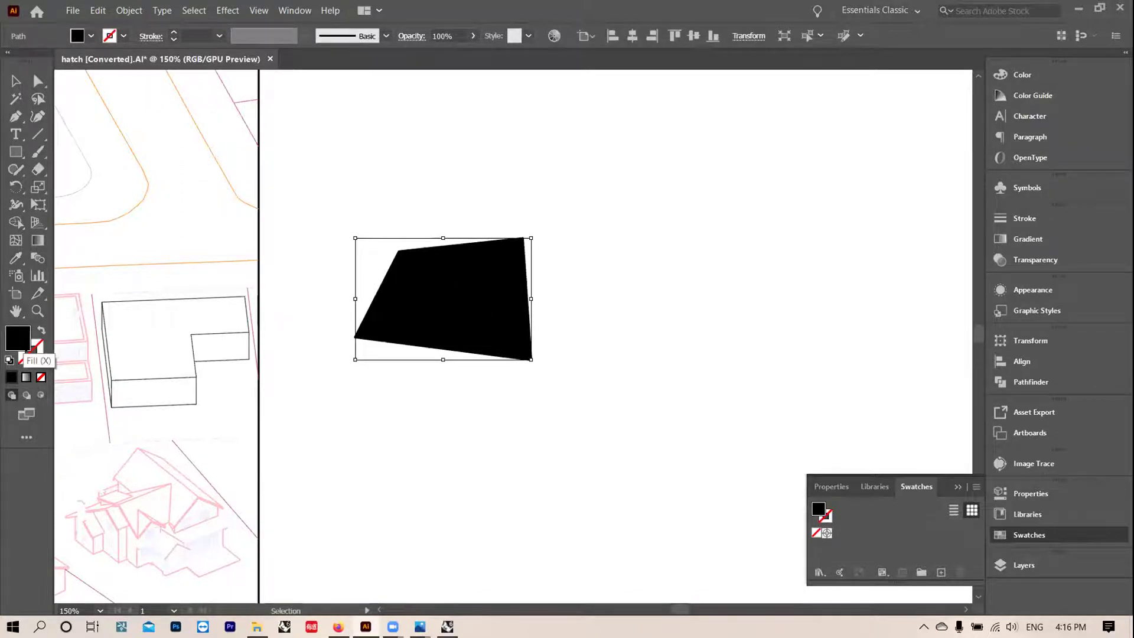
{"action": "double_click", "coordinate": [17, 342]}
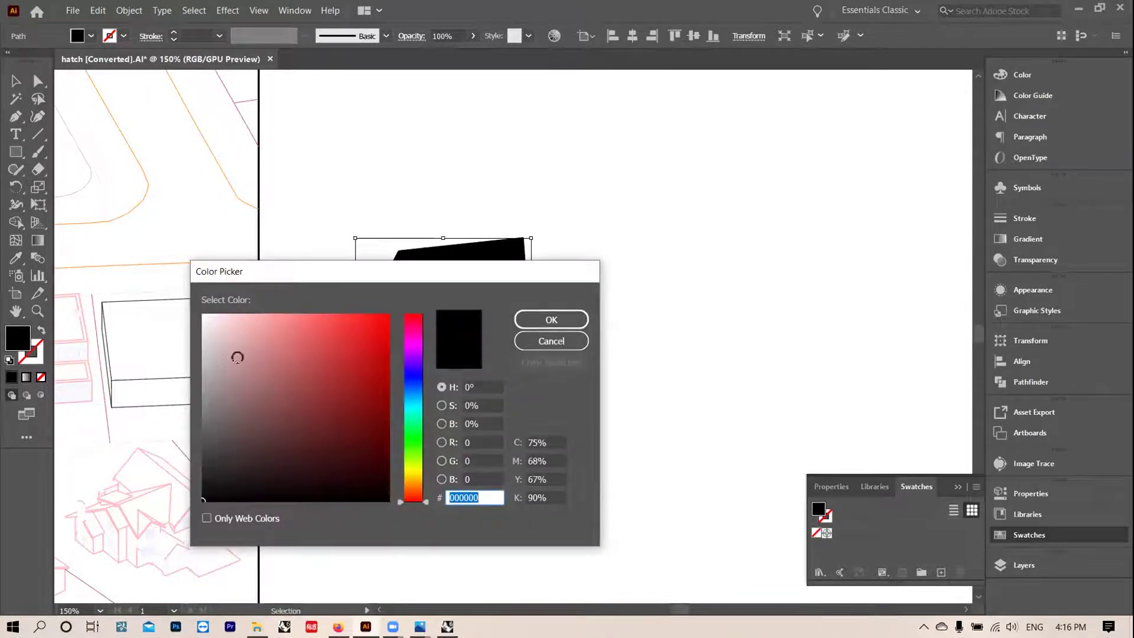
{"action": "left_click_drag", "start_coordinate": [406, 332], "coordinate": [413, 393]}
{"action": "left_click", "coordinate": [241, 370]}
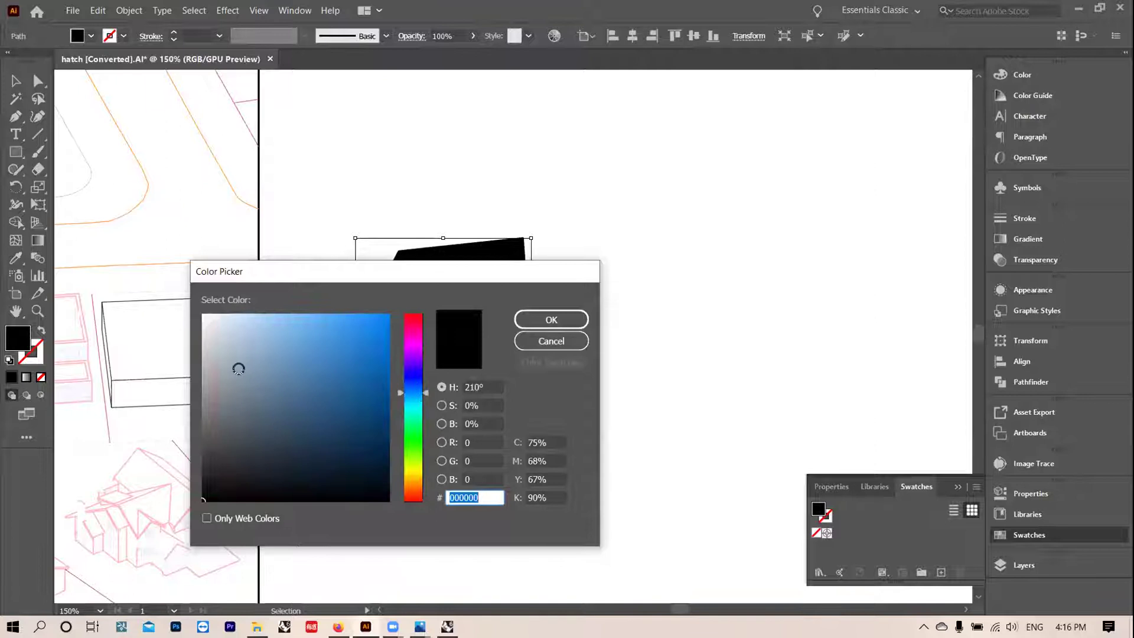
{"action": "left_click", "coordinate": [545, 322]}
{"action": "left_click", "coordinate": [671, 321]}
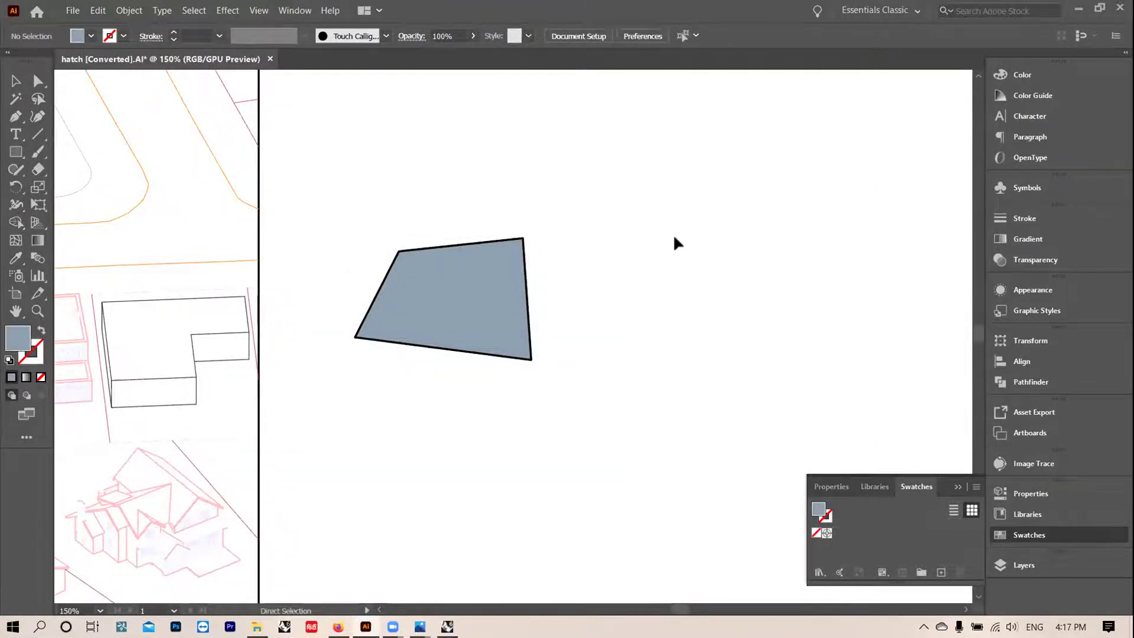
Step: Select all the line work inside the square frame, give it a very dark grey stroke, and deselect it
{"action": "key", "text": "ctrl+minus"}
{"action": "key", "text": "ctrl+minus"}
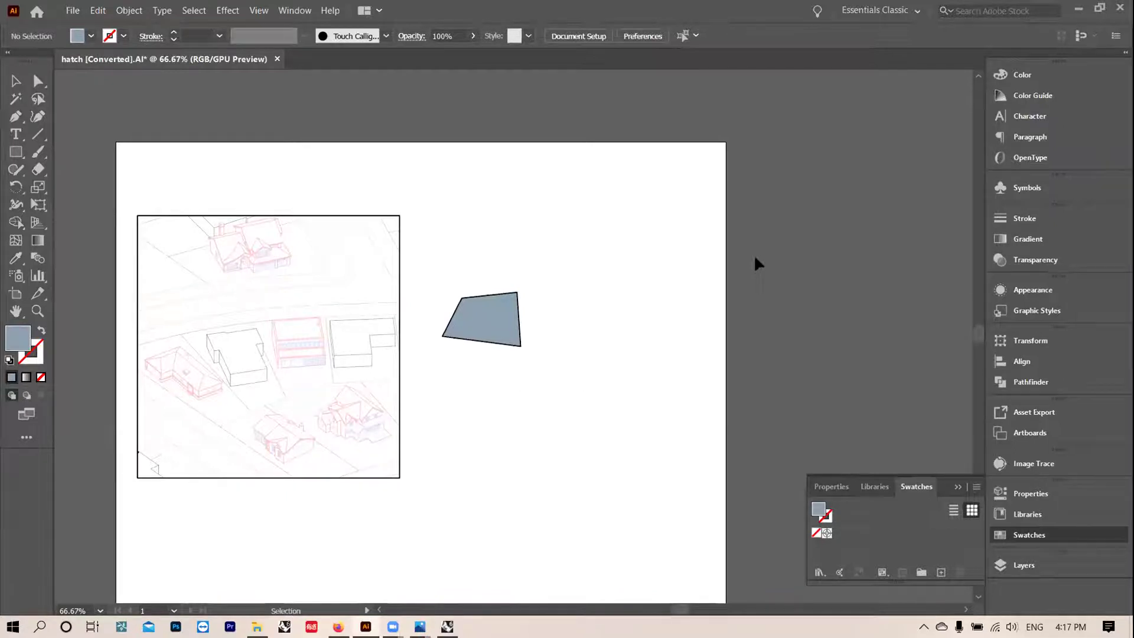
{"action": "scroll", "coordinate": [351, 228], "scroll_direction": "down", "scroll_amount": 3}
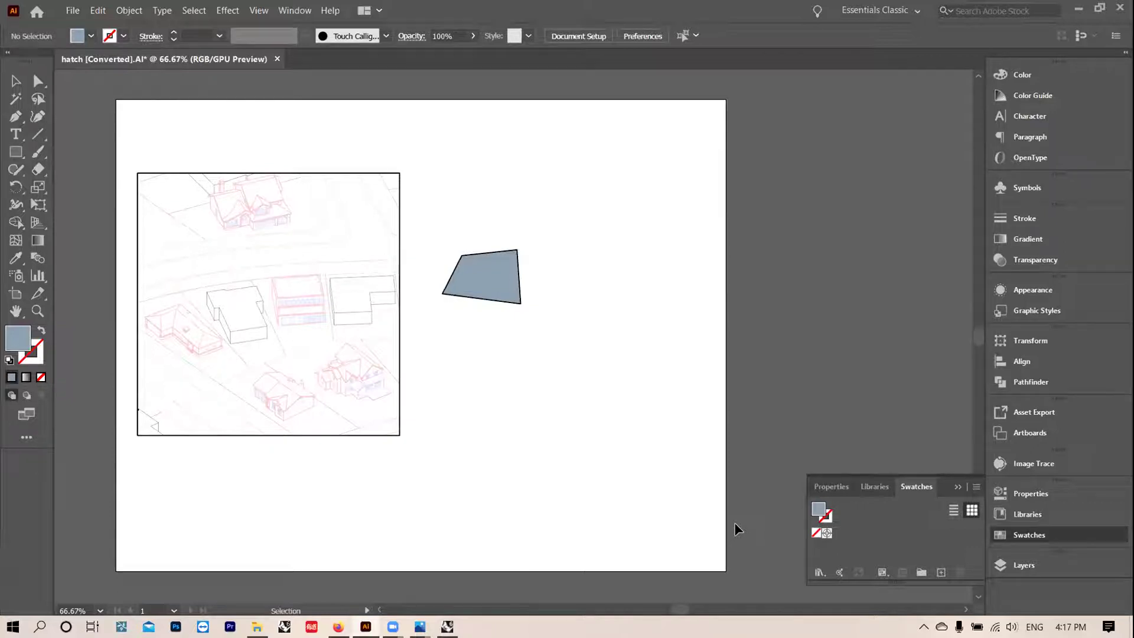
{"action": "left_click", "coordinate": [1024, 565]}
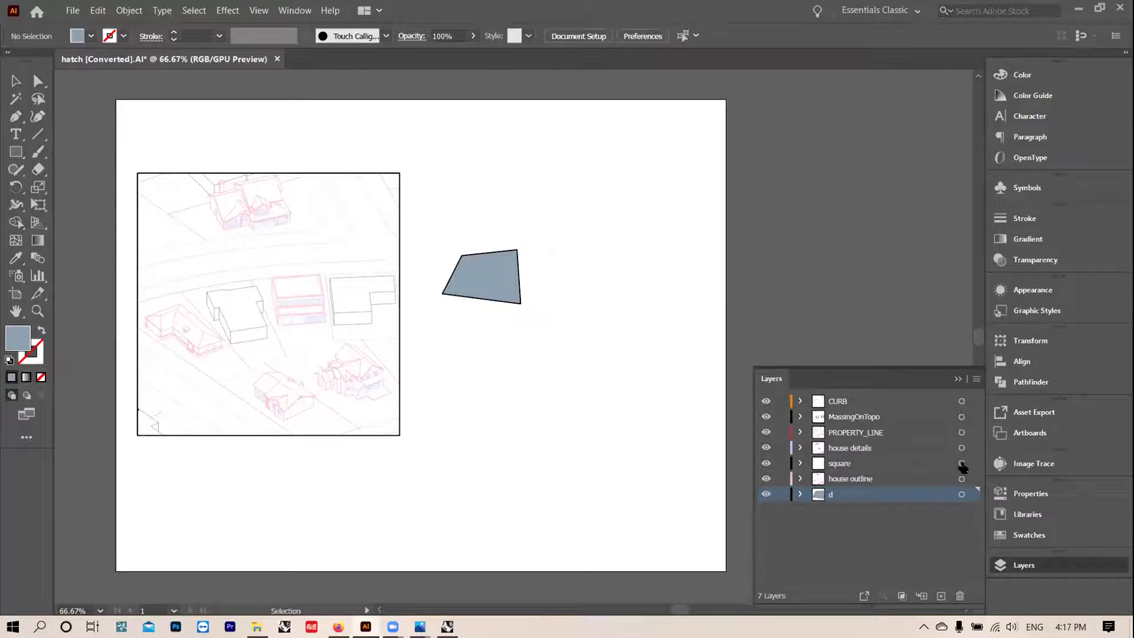
{"action": "mouse_move", "coordinate": [115, 144]}
{"action": "left_mouse_down"}
{"action": "mouse_move", "coordinate": [467, 523]}
{"action": "mouse_move", "coordinate": [434, 506]}
{"action": "left_mouse_up"}
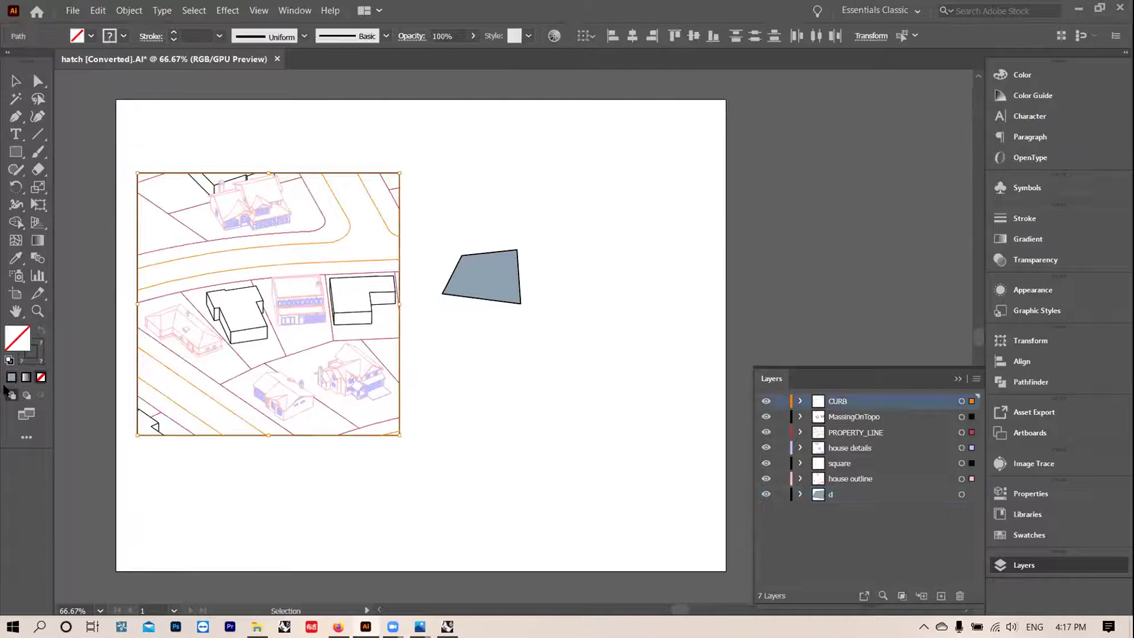
{"action": "double_click", "coordinate": [39, 362]}
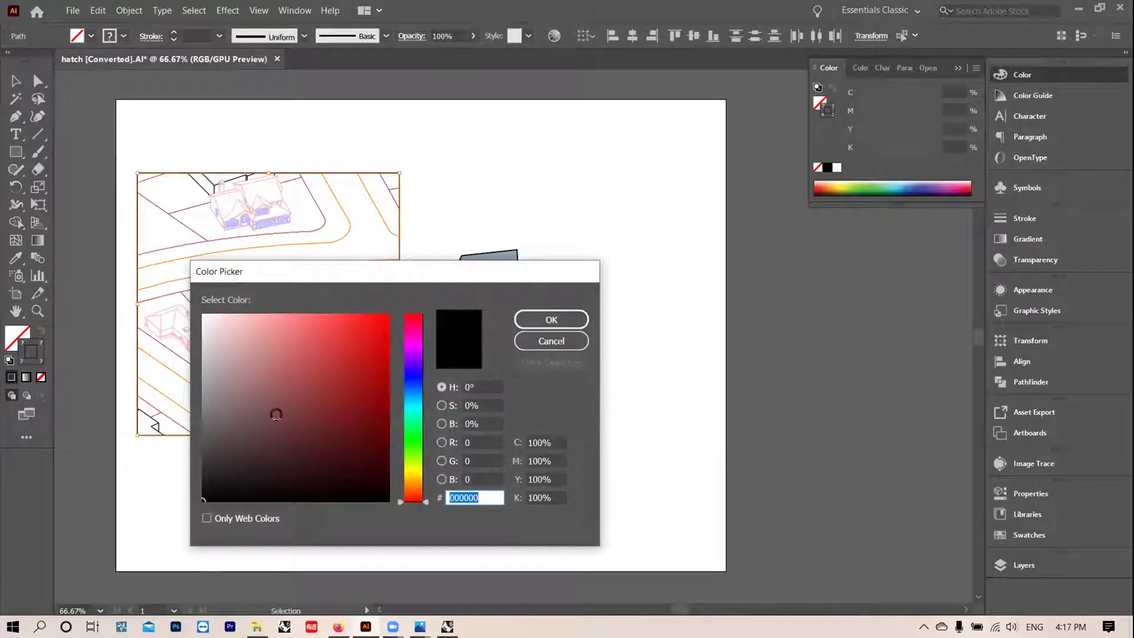
{"action": "left_click", "coordinate": [244, 473]}
{"action": "left_click", "coordinate": [551, 320]}
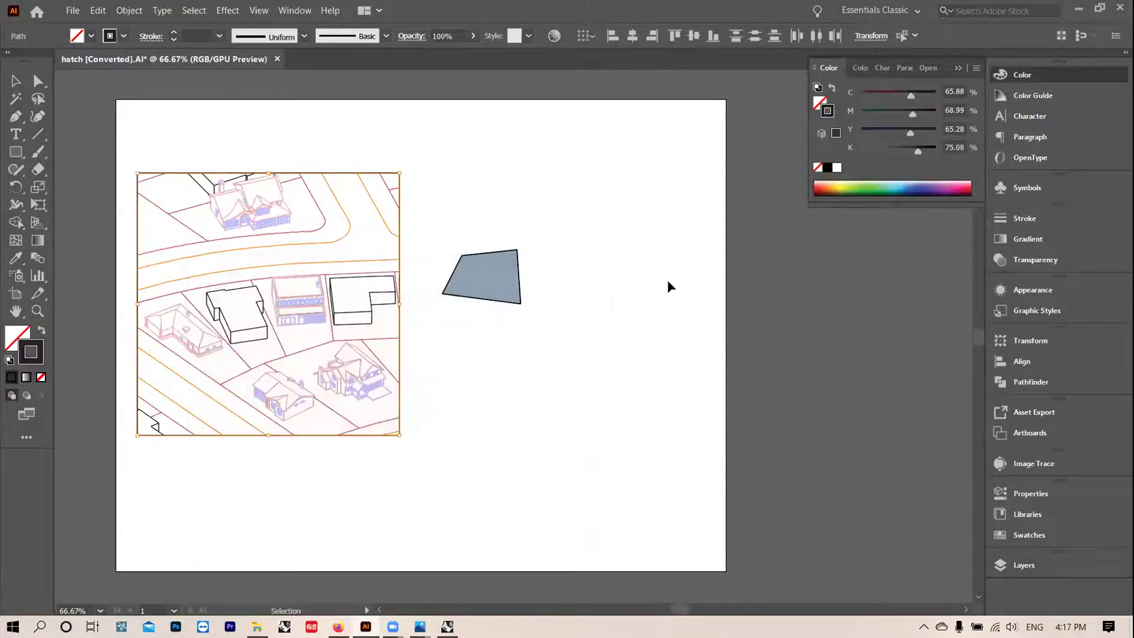
{"action": "left_click", "coordinate": [668, 279]}
Step: Set the stroke weight of everything on the house details layer to 0.00001 pt, then deselect it
{"action": "left_click", "coordinate": [1027, 568]}
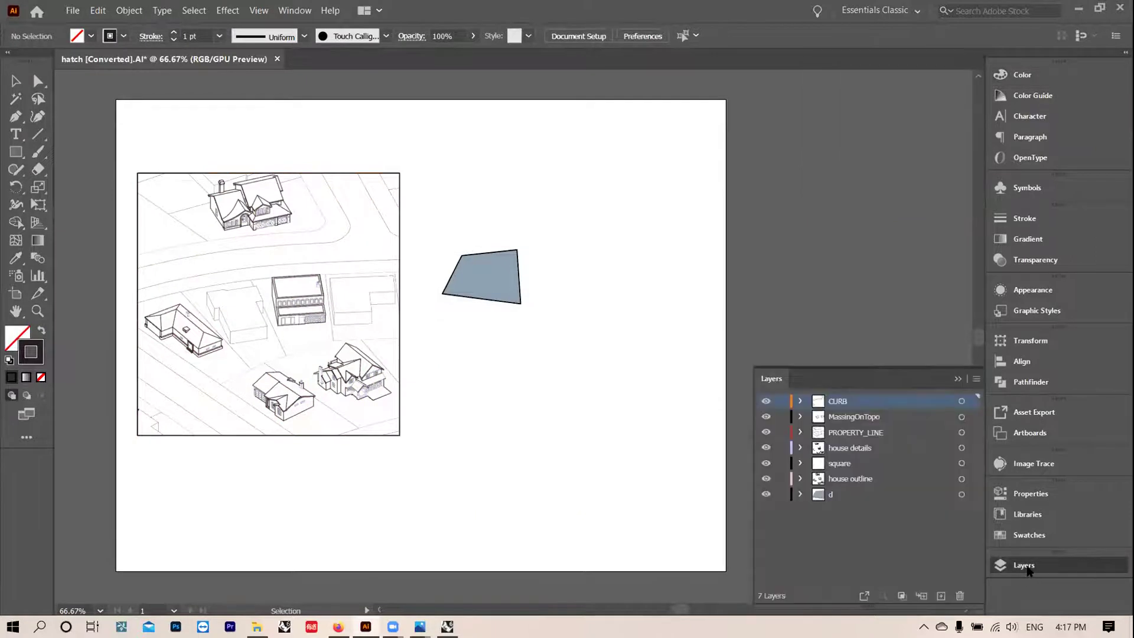
{"action": "left_click", "coordinate": [962, 448]}
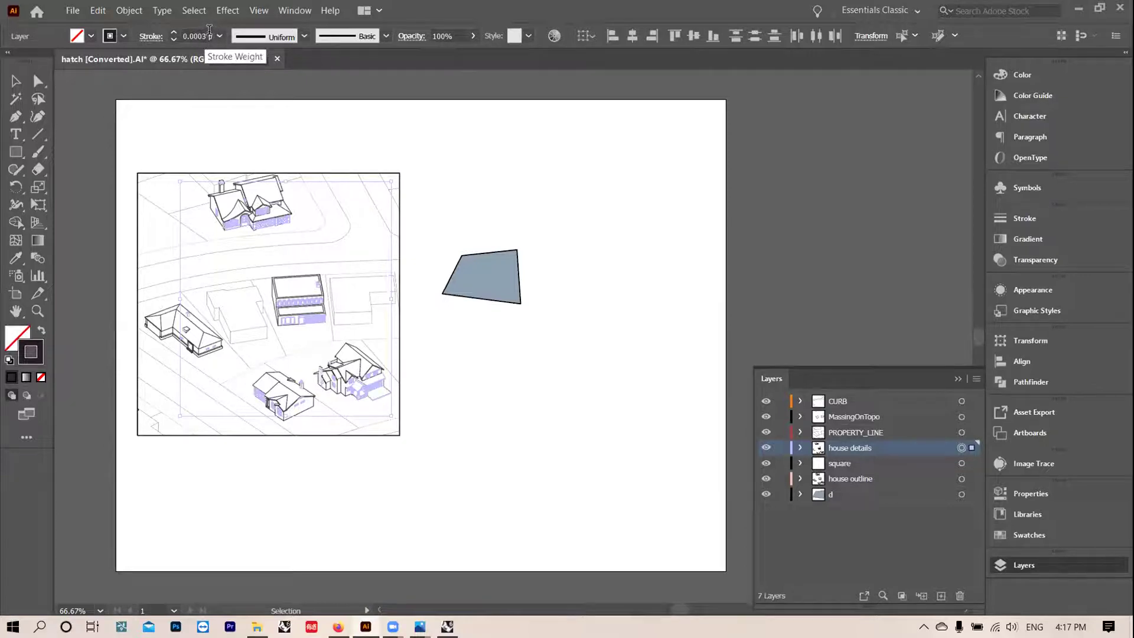
{"action": "left_click_drag", "start_coordinate": [207, 30], "coordinate": [161, 37]}
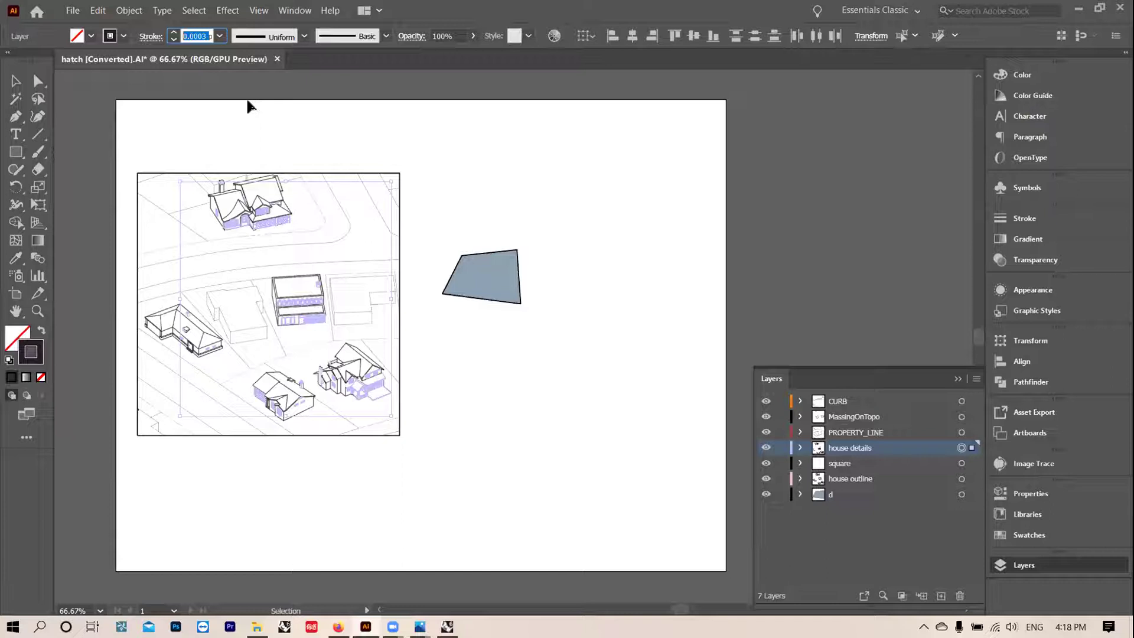
{"action": "type", "text": "0"}
{"action": "type", "text": ".0000"}
{"action": "type", "text": "1pt"}
{"action": "key", "text": "Return"}
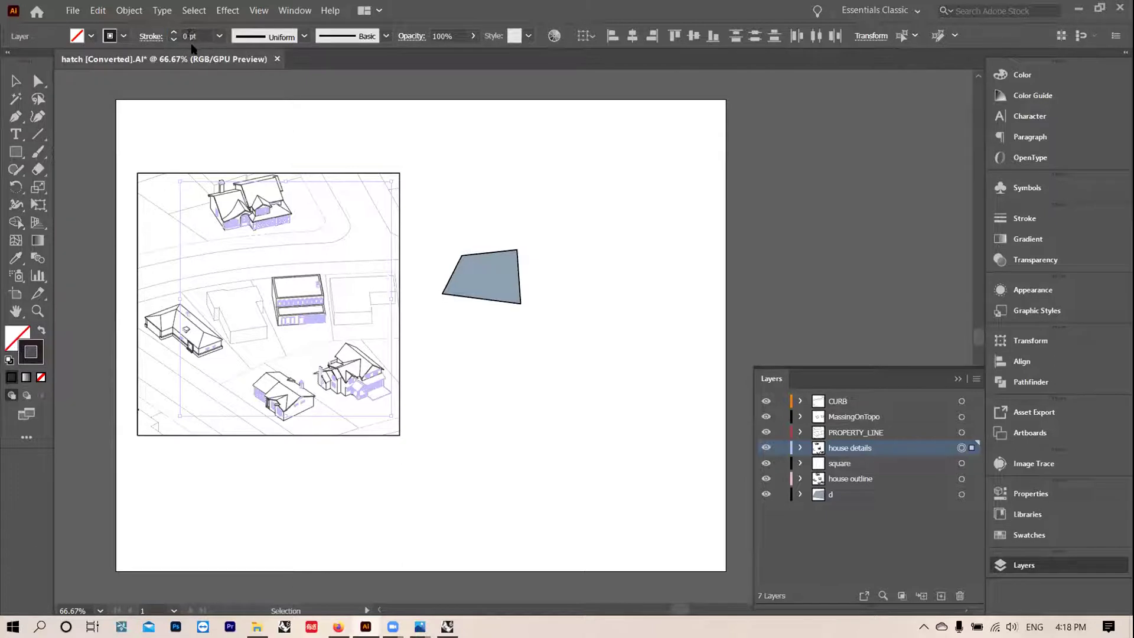
{"action": "left_click", "coordinate": [423, 135]}
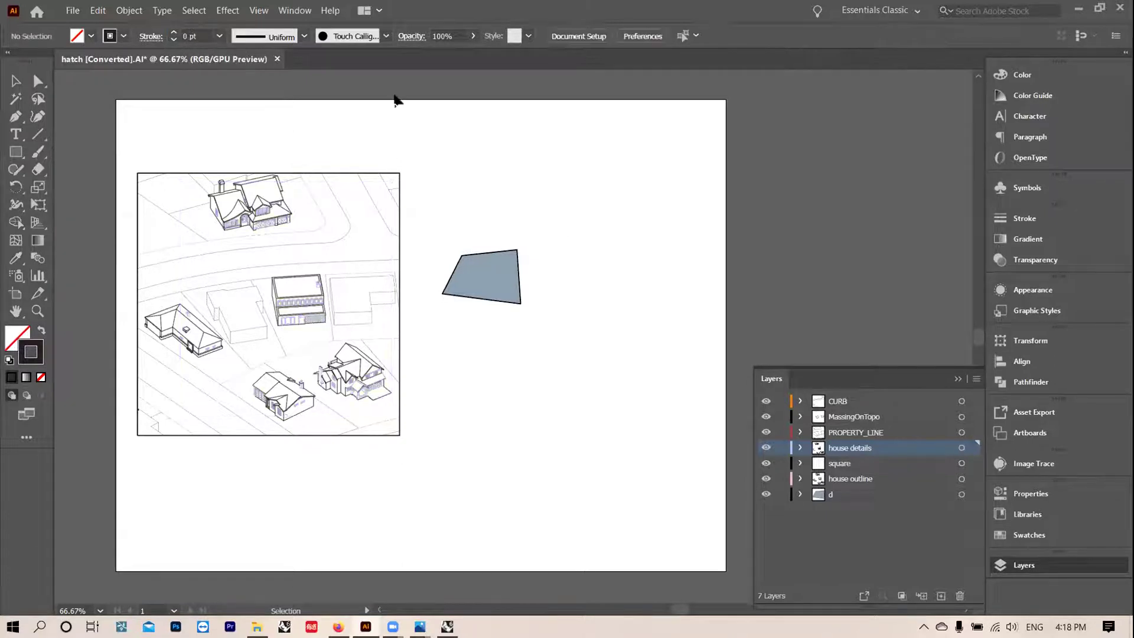
Step: Examine the line weights of the house details against the building outlines up close and at actual size
{"action": "key", "text": "ctrl+equal"}
{"action": "key", "text": "ctrl+equal"}
{"action": "key", "text": "ctrl+equal"}
{"action": "left_click_drag", "start_coordinate": [618, 389], "coordinate": [1131, 465]}
{"action": "key", "text": "ctrl+equal"}
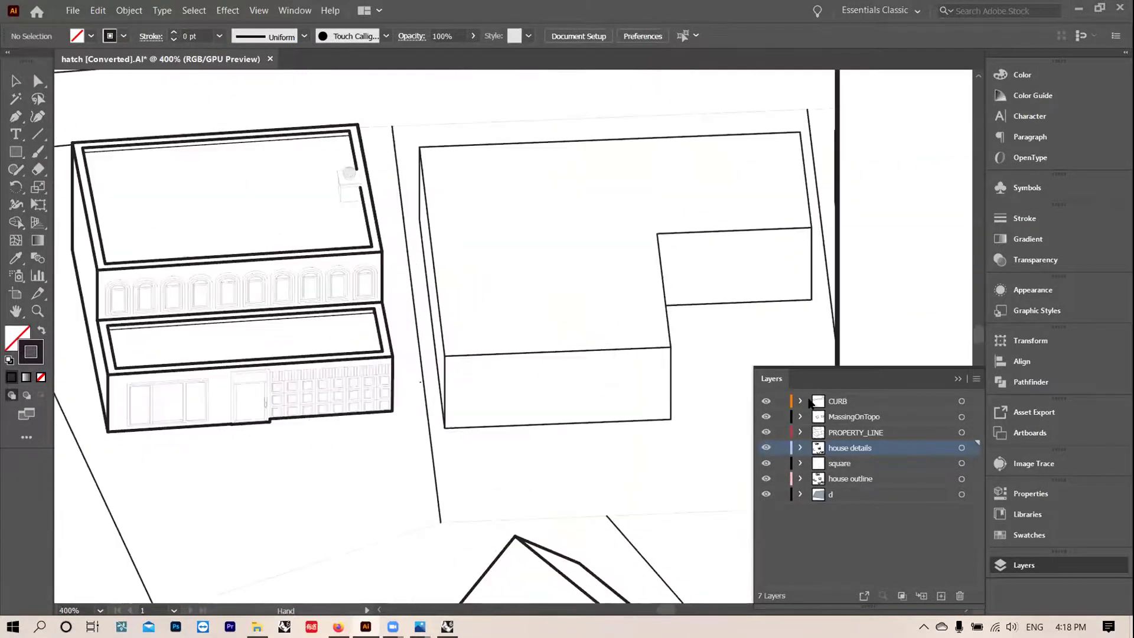
{"action": "left_click_drag", "start_coordinate": [237, 455], "coordinate": [338, 402]}
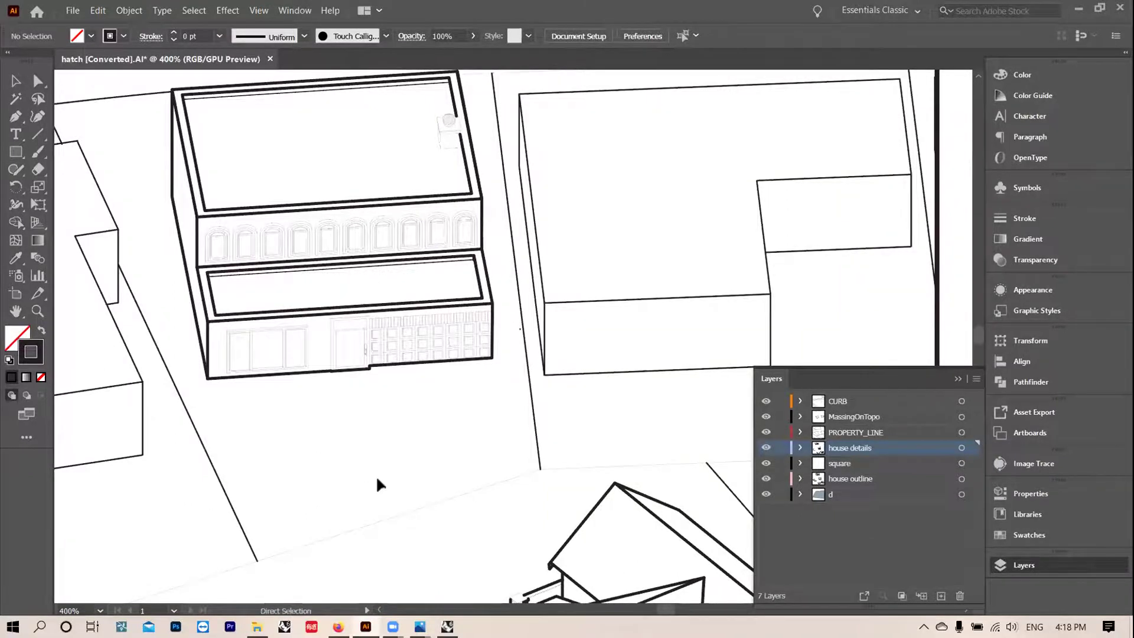
{"action": "key", "text": "ctrl+1"}
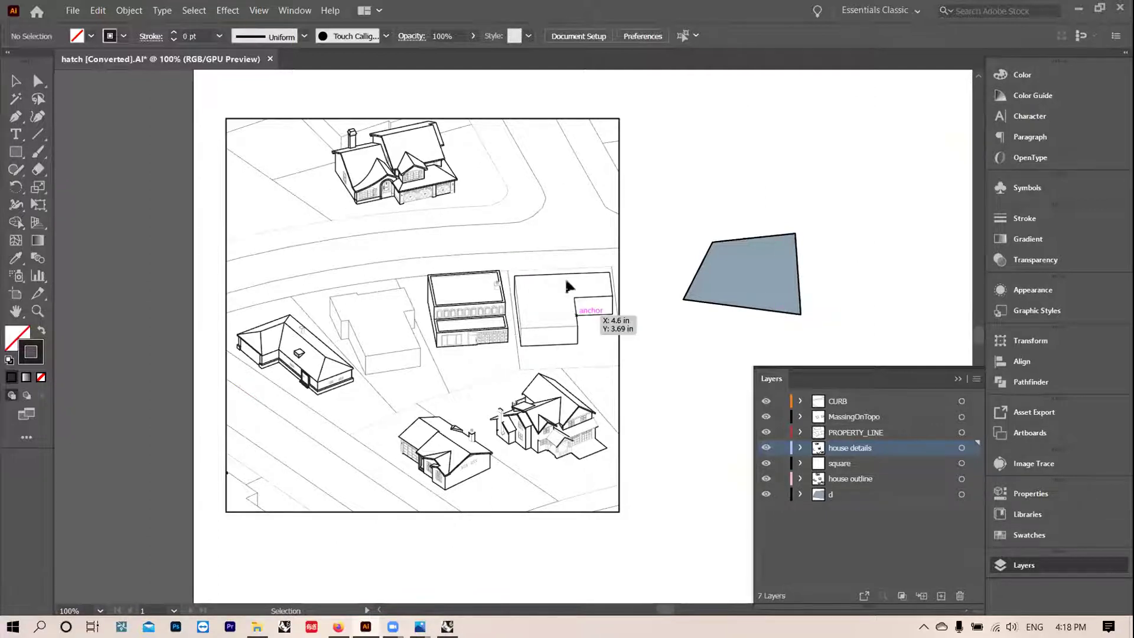
Step: Select the curved curb line of the road above the buildings and make its stroke a dashed line
{"action": "key", "text": "ctrl+plus"}
{"action": "key", "text": "ctrl+plus"}
{"action": "key", "text": "ctrl+plus"}
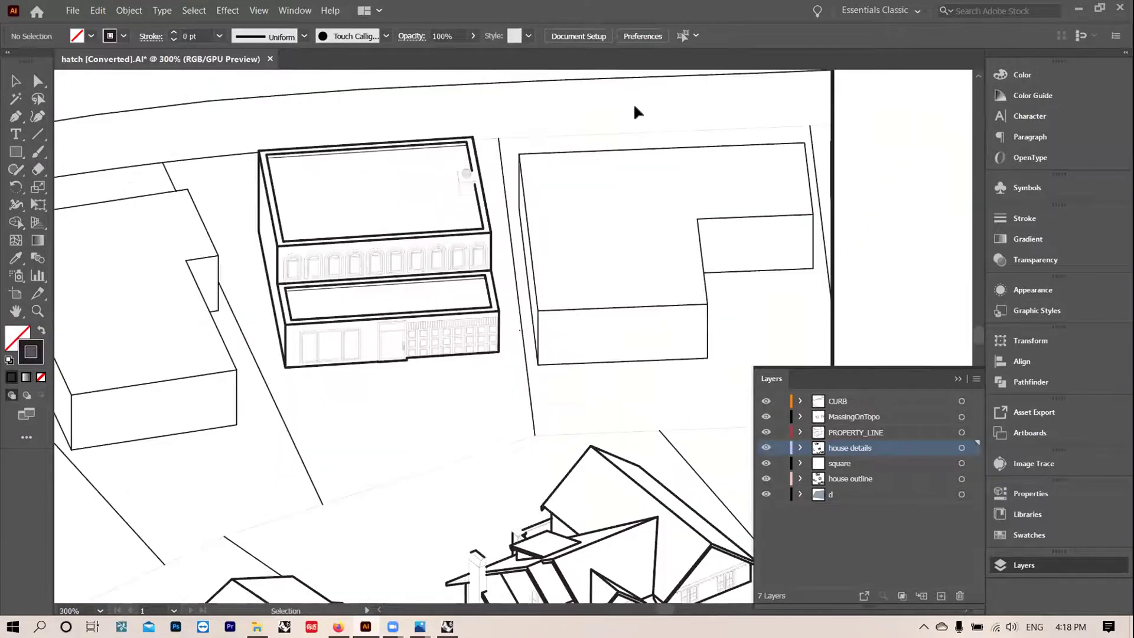
{"action": "scroll", "coordinate": [608, 200], "scroll_direction": "up", "scroll_amount": 3}
{"action": "scroll", "coordinate": [524, 196], "scroll_direction": "up", "scroll_amount": 3}
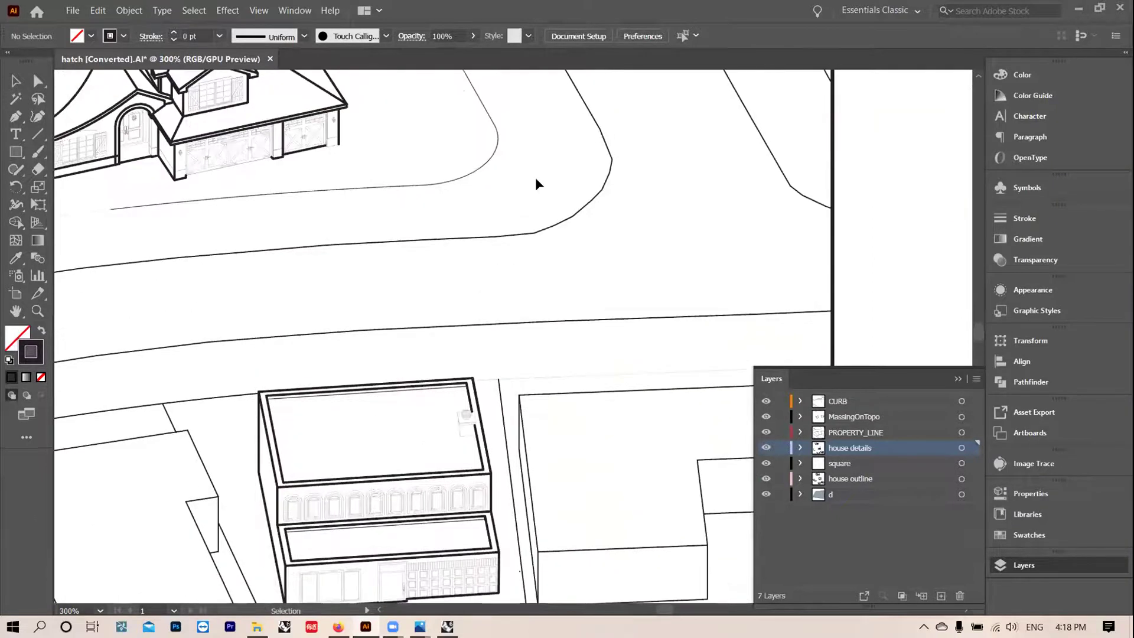
{"action": "left_click", "coordinate": [561, 220]}
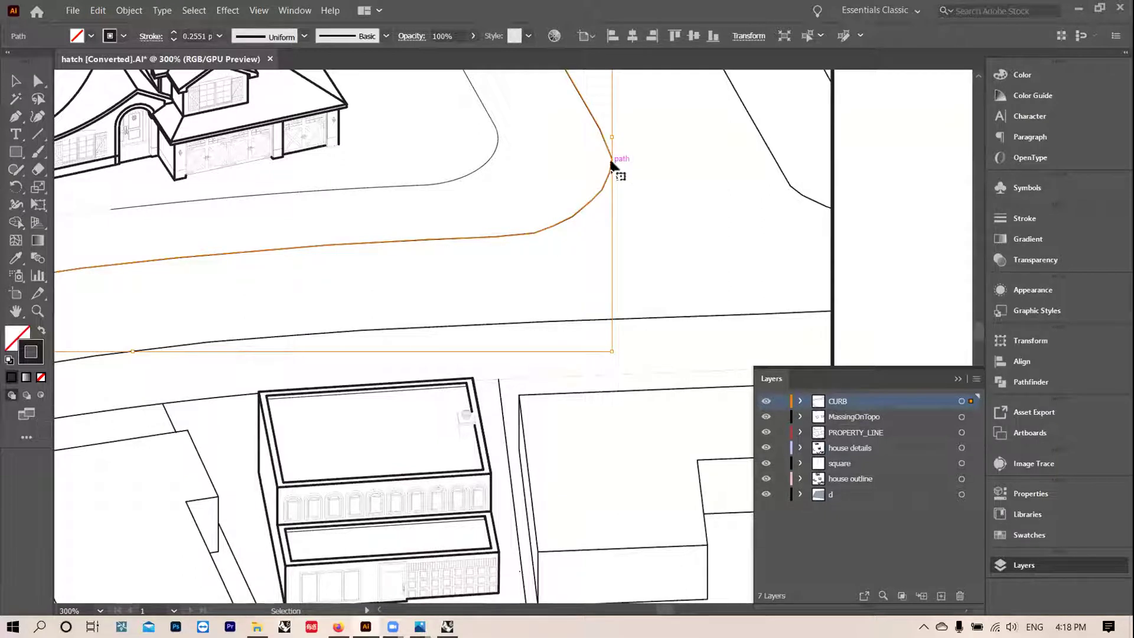
{"action": "left_click", "coordinate": [148, 37]}
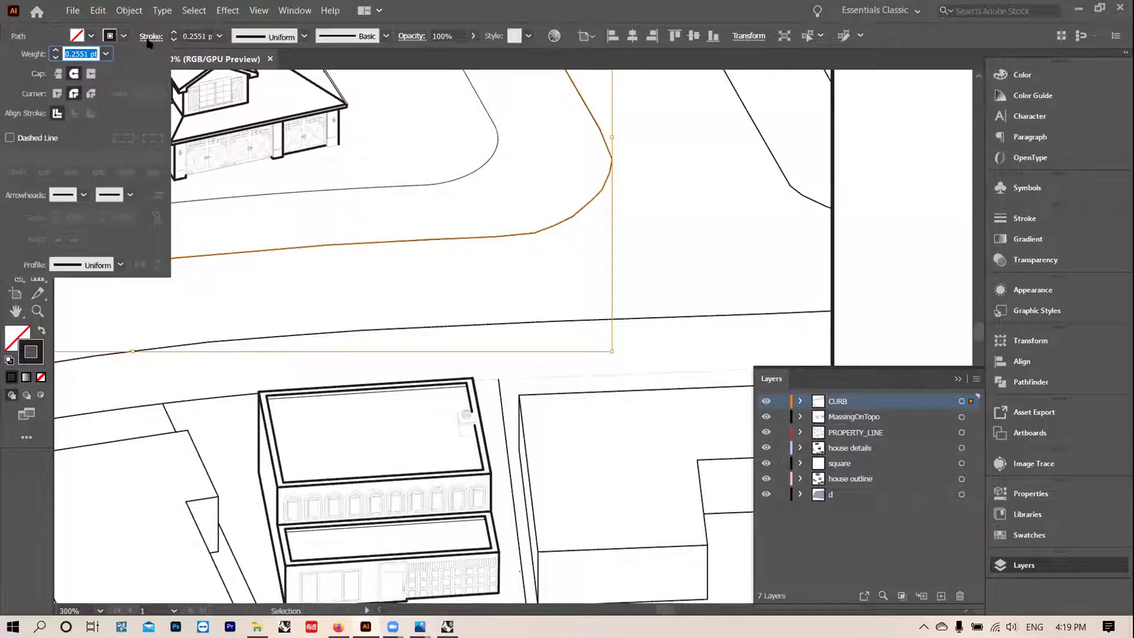
{"action": "left_click", "coordinate": [9, 138]}
Step: Set the curb line's dash to 10 pt and gap to 5 pt, then deselect the line
{"action": "left_click", "coordinate": [14, 157]}
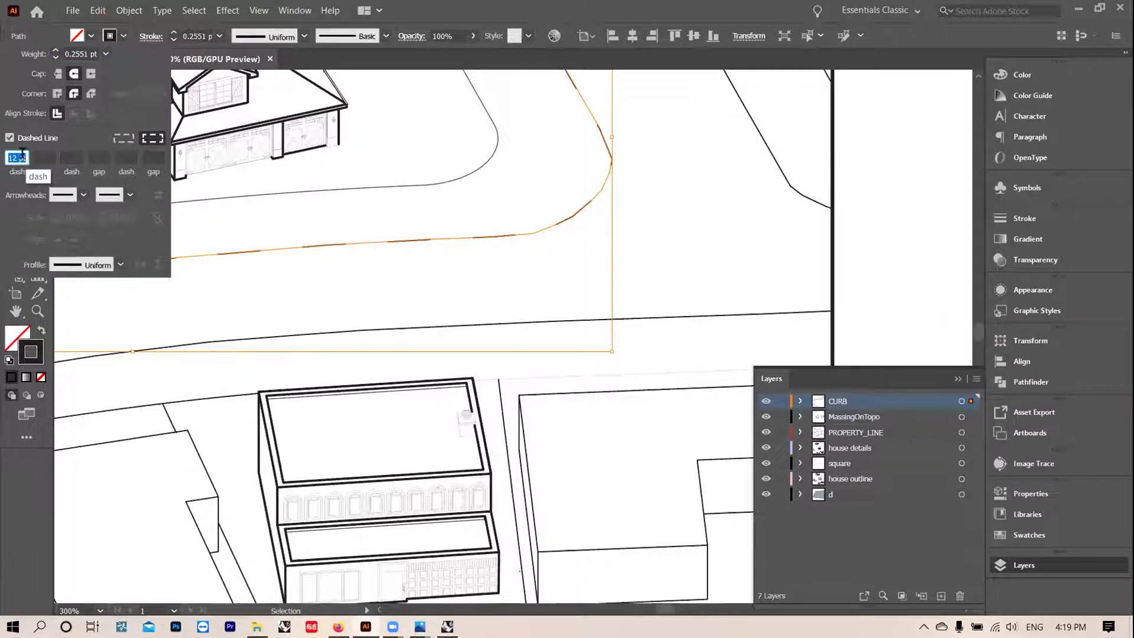
{"action": "left_click", "coordinate": [20, 161]}
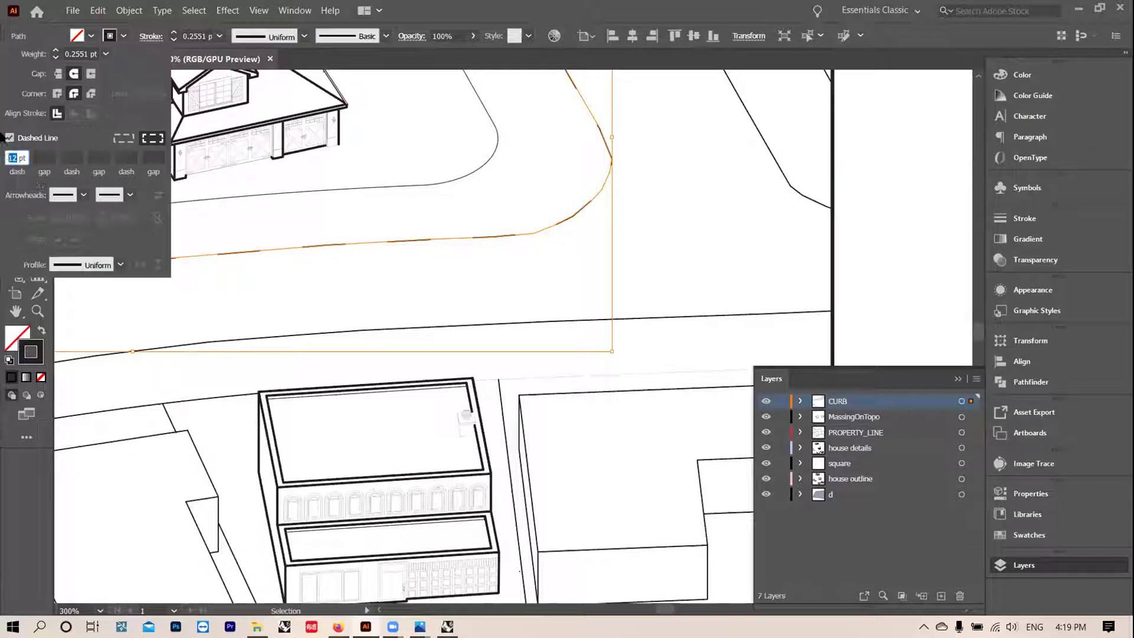
{"action": "key", "text": "BackSpace"}
{"action": "type", "text": "0"}
{"action": "left_click", "coordinate": [46, 151]}
{"action": "type", "text": "5"}
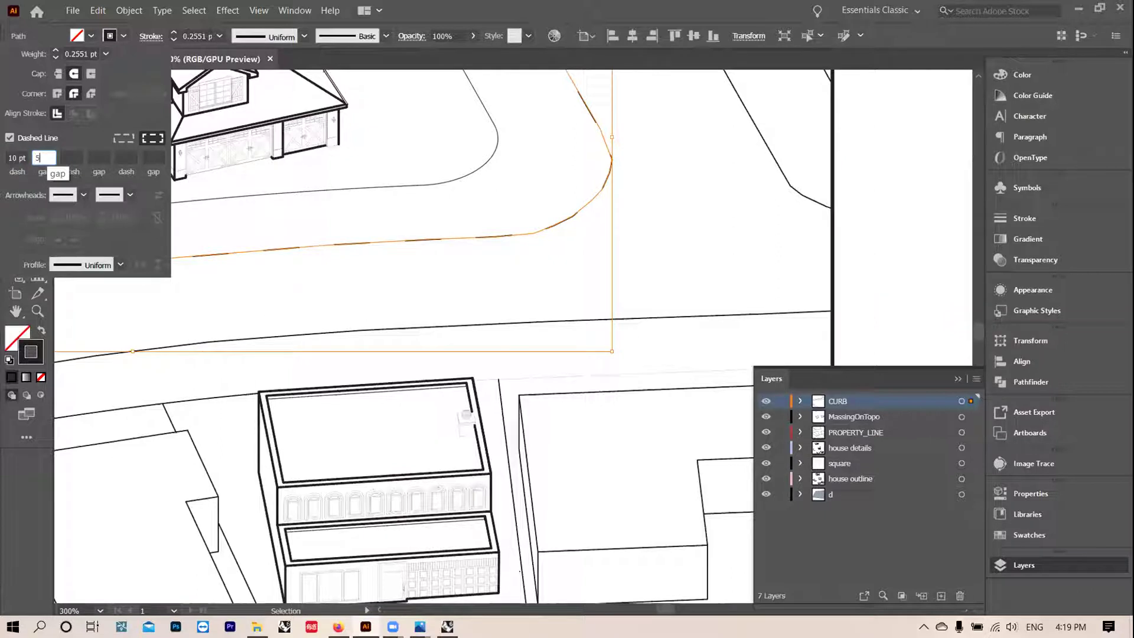
{"action": "key", "text": "Return"}
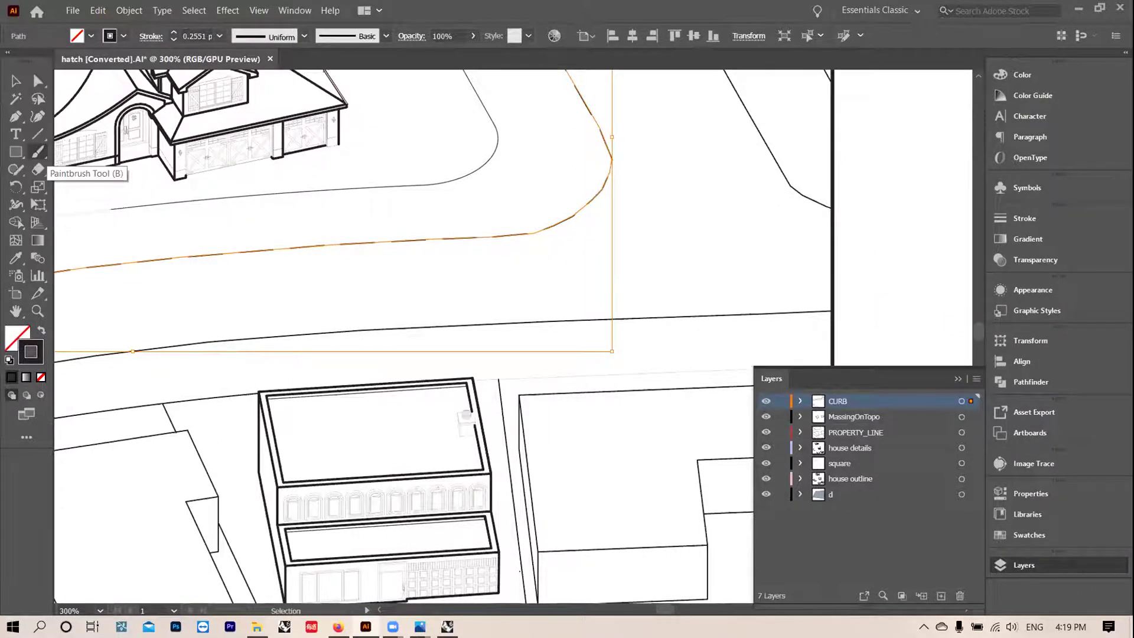
{"action": "left_click", "coordinate": [507, 282]}
Step: Select the dashed curb line and give its stroke a round cap, a round join and a 0.5 pt dash
{"action": "key", "text": "ctrl+plus"}
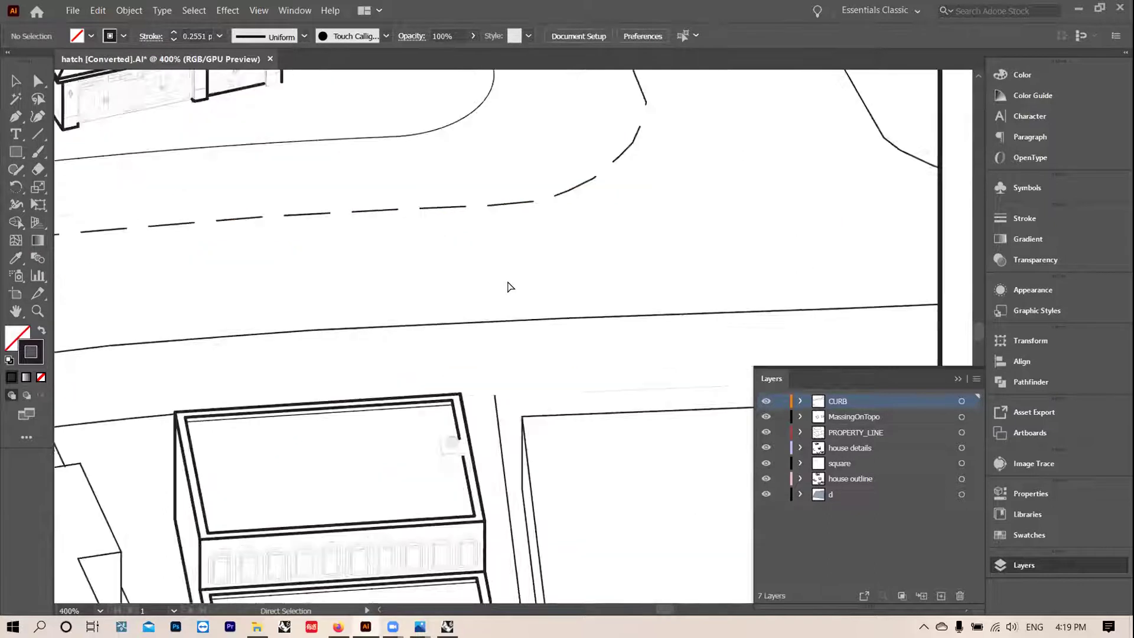
{"action": "key", "text": "ctrl+plus"}
{"action": "key", "text": "ctrl+plus"}
{"action": "scroll", "coordinate": [507, 280], "scroll_direction": "up", "scroll_amount": 2}
{"action": "left_click", "coordinate": [475, 165]}
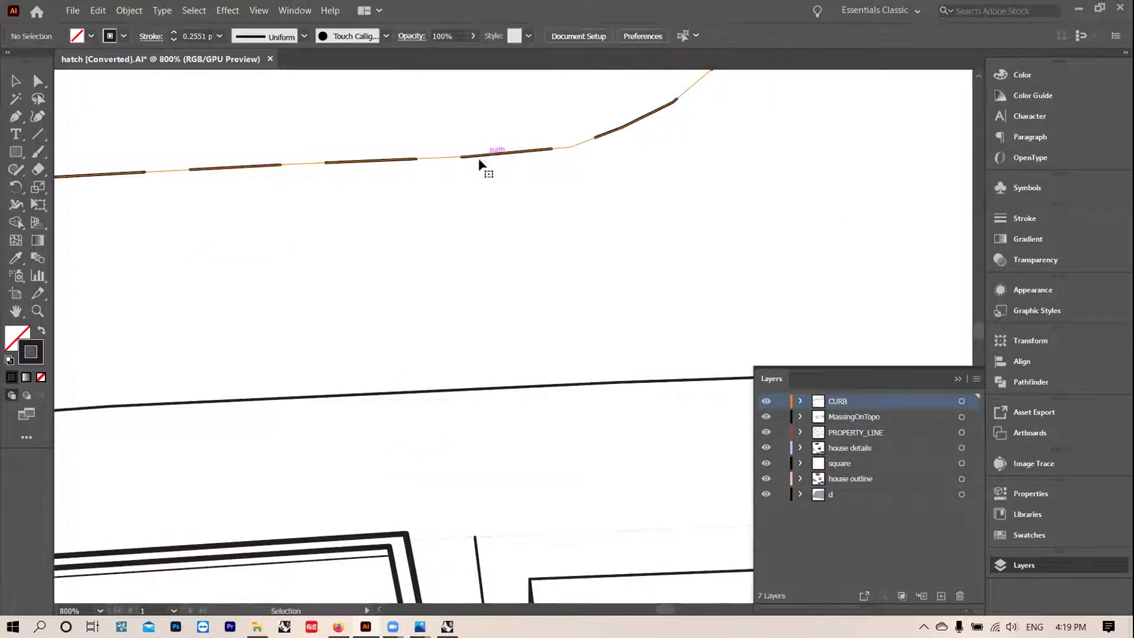
{"action": "left_click", "coordinate": [149, 38]}
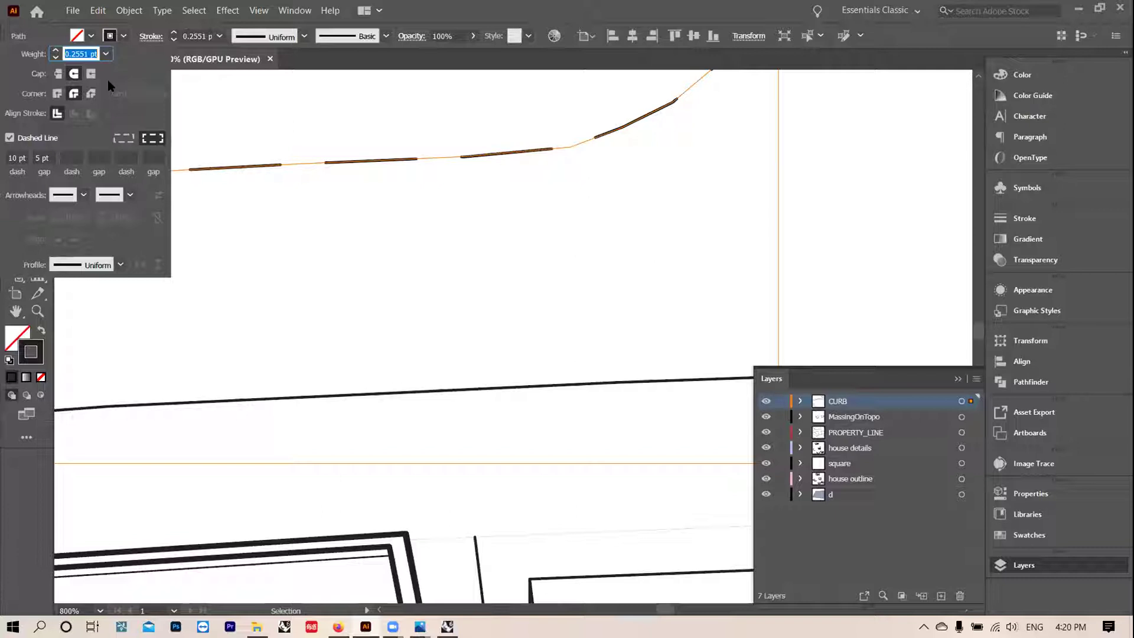
{"action": "left_click", "coordinate": [73, 73]}
{"action": "left_click", "coordinate": [74, 94]}
{"action": "double_click", "coordinate": [16, 157]}
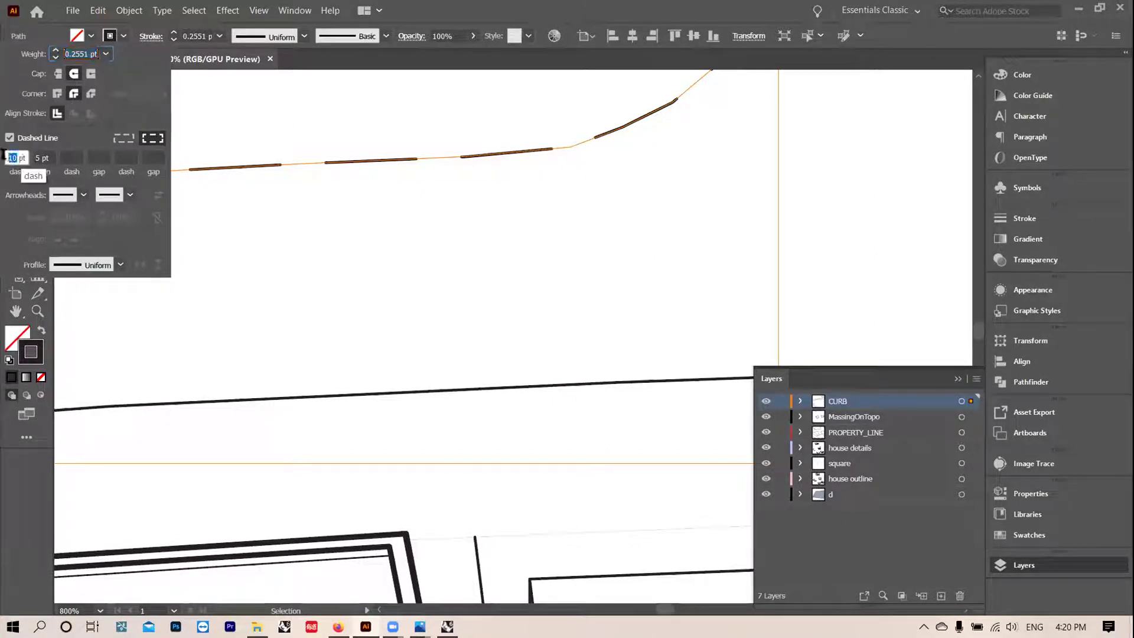
{"action": "type", "text": "0.3"}
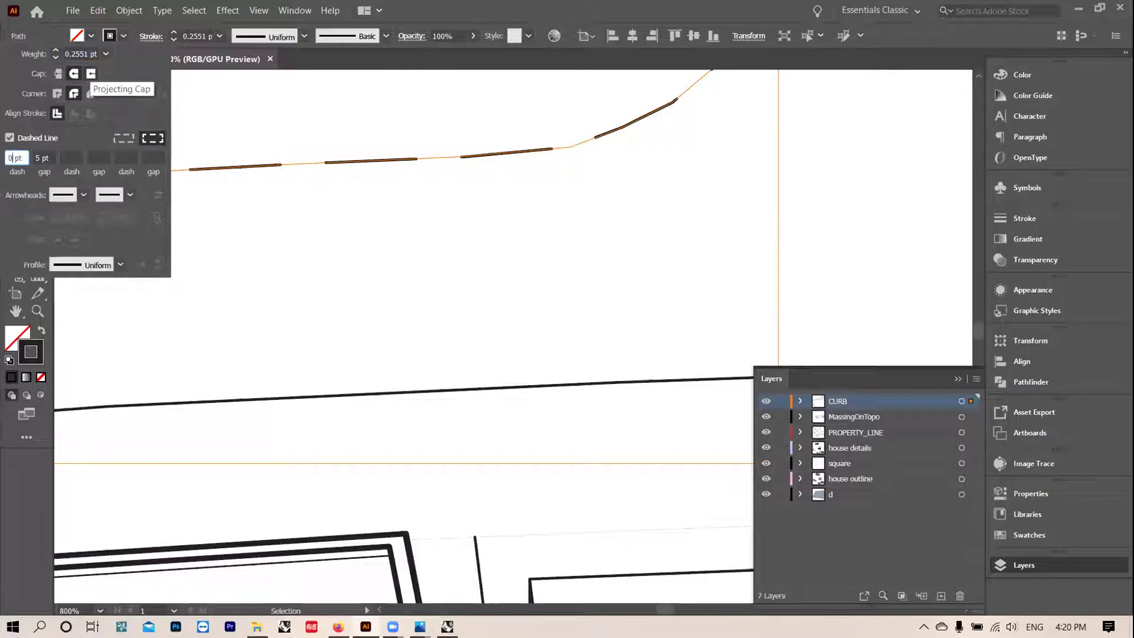
{"action": "double_click", "coordinate": [40, 158]}
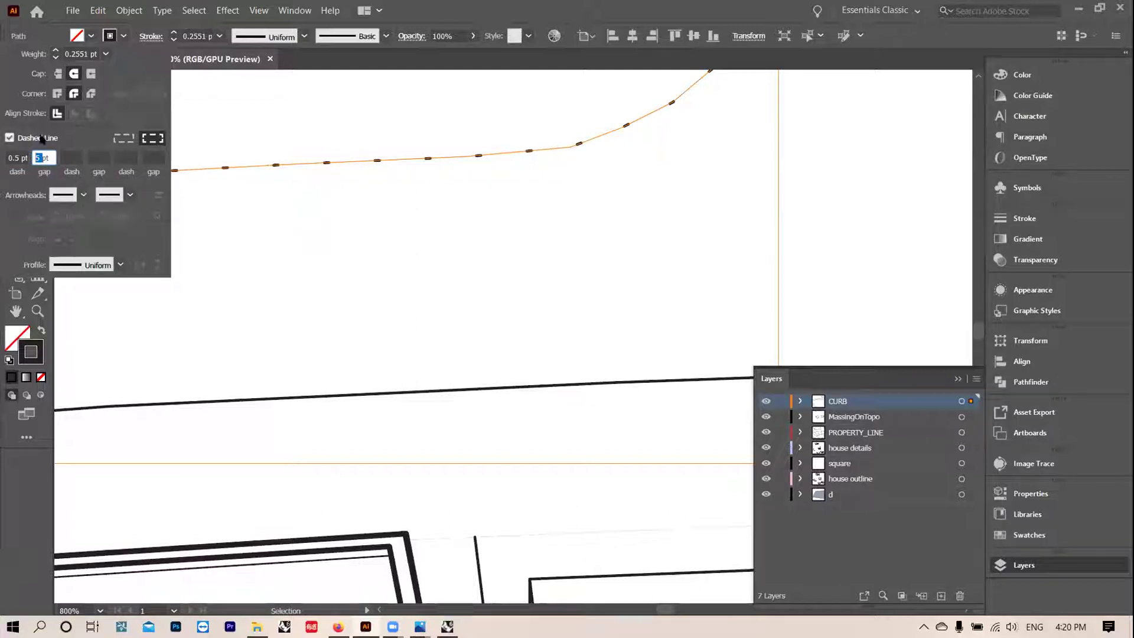
Step: Set the curb line's dash to 0.2 pt and gap to 1 pt to make it dotted
{"action": "double_click", "coordinate": [7, 157]}
{"action": "type", "text": "0.2"}
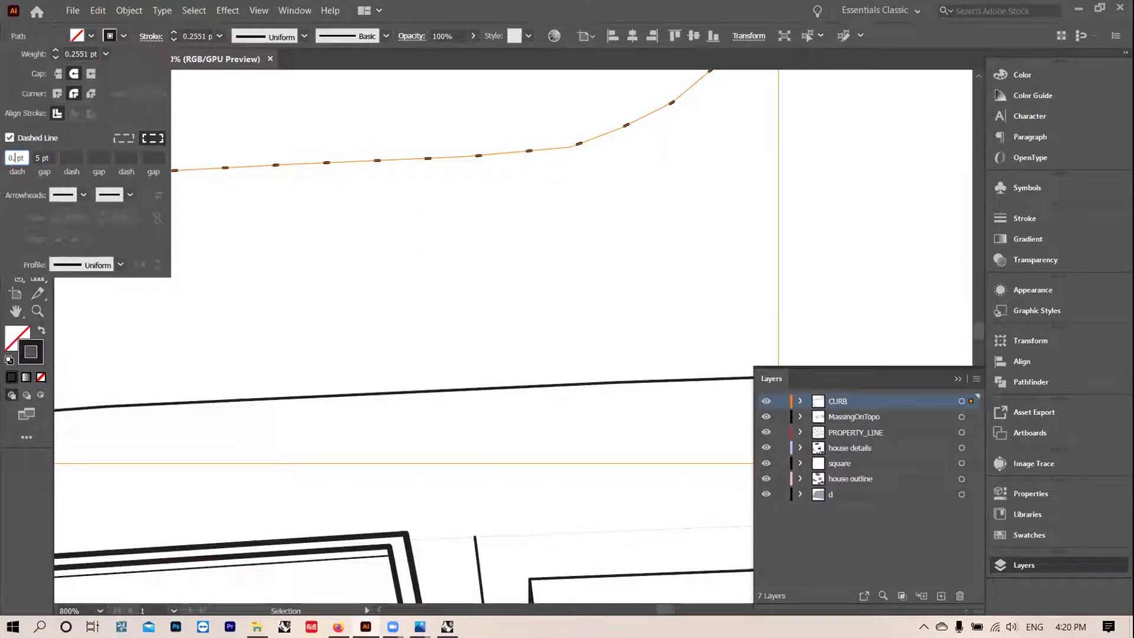
{"action": "key", "text": "Return"}
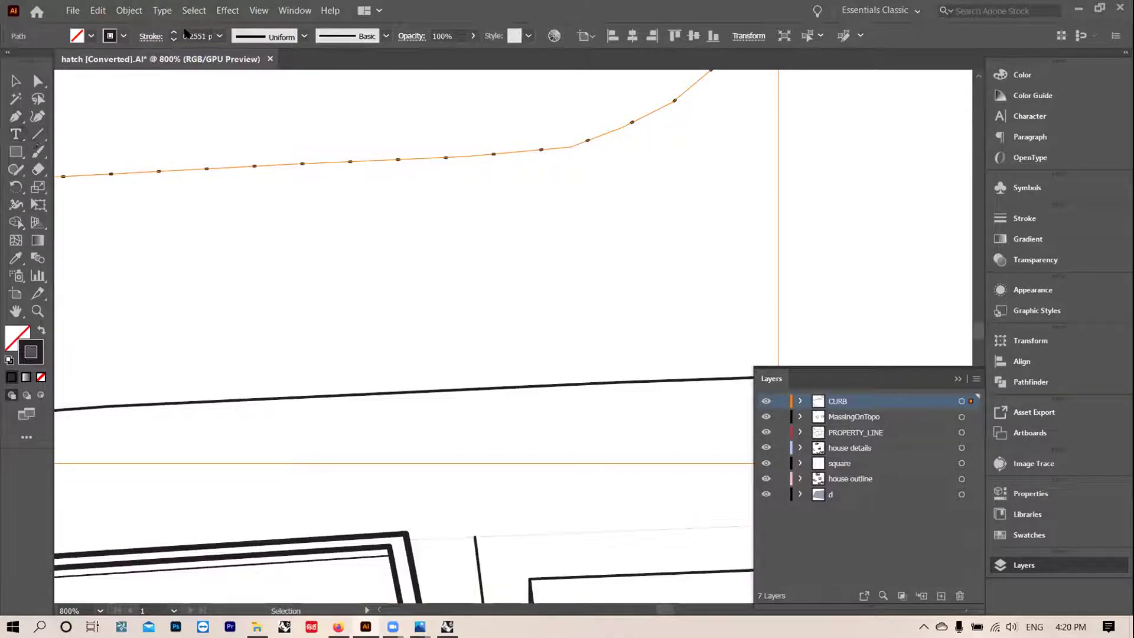
{"action": "left_click", "coordinate": [153, 37]}
{"action": "double_click", "coordinate": [43, 157]}
{"action": "type", "text": "1"}
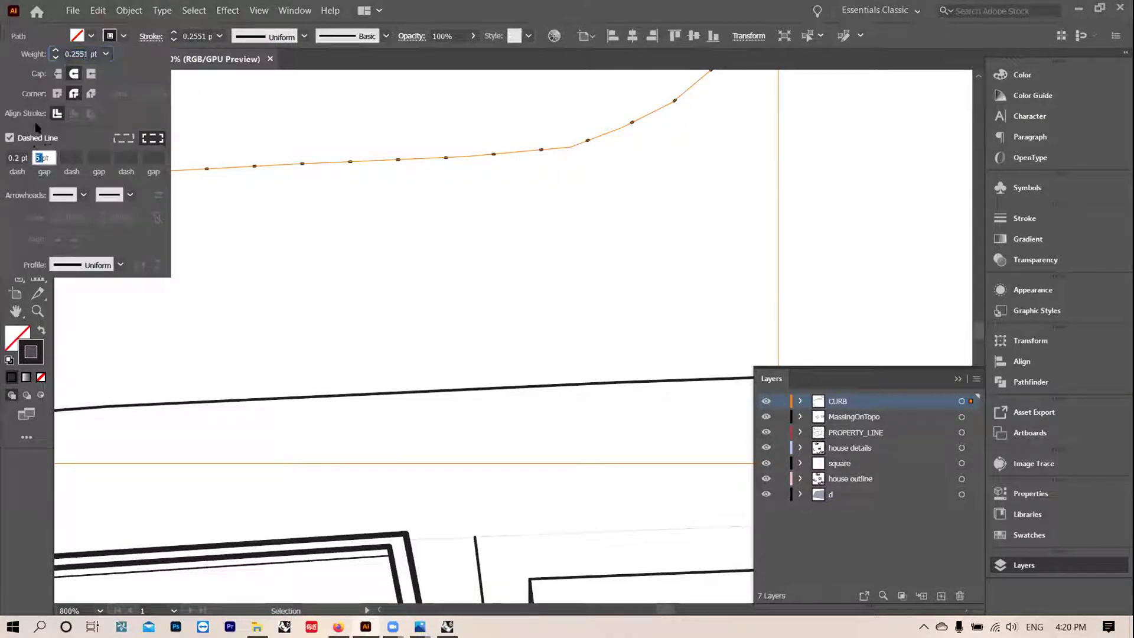
{"action": "key", "text": "Return"}
{"action": "left_click", "coordinate": [306, 242]}
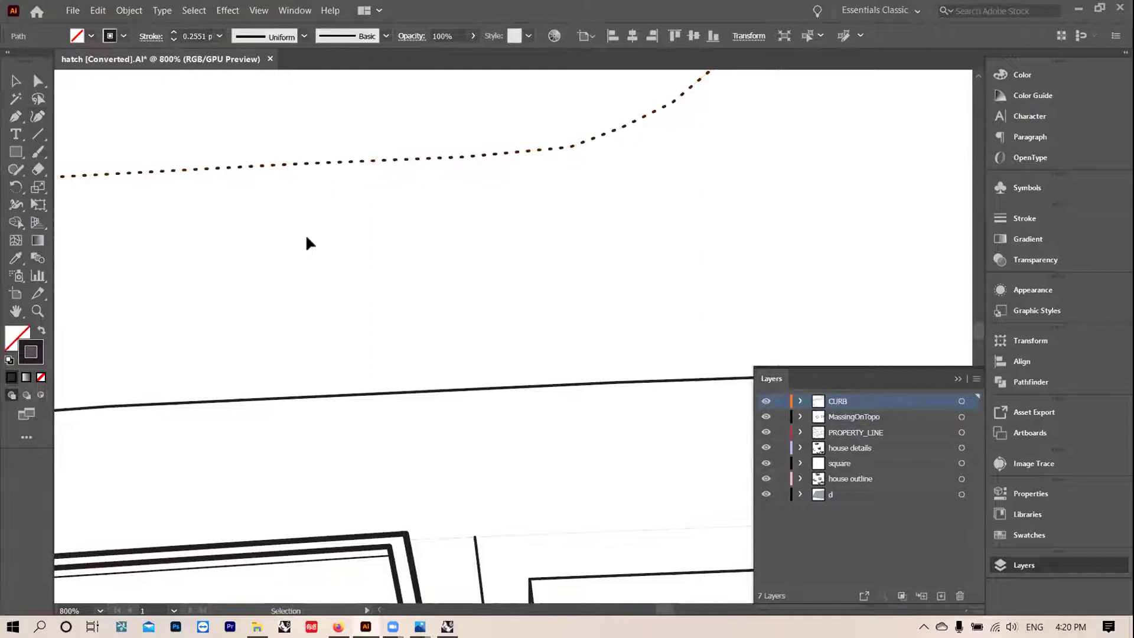
Step: Shorten the dotted curb line's dash to 0.1 pt for rounder dots, then deselect the line
{"action": "key", "text": "ctrl+equal"}
{"action": "scroll", "coordinate": [335, 164], "scroll_direction": "up", "scroll_amount": 5}
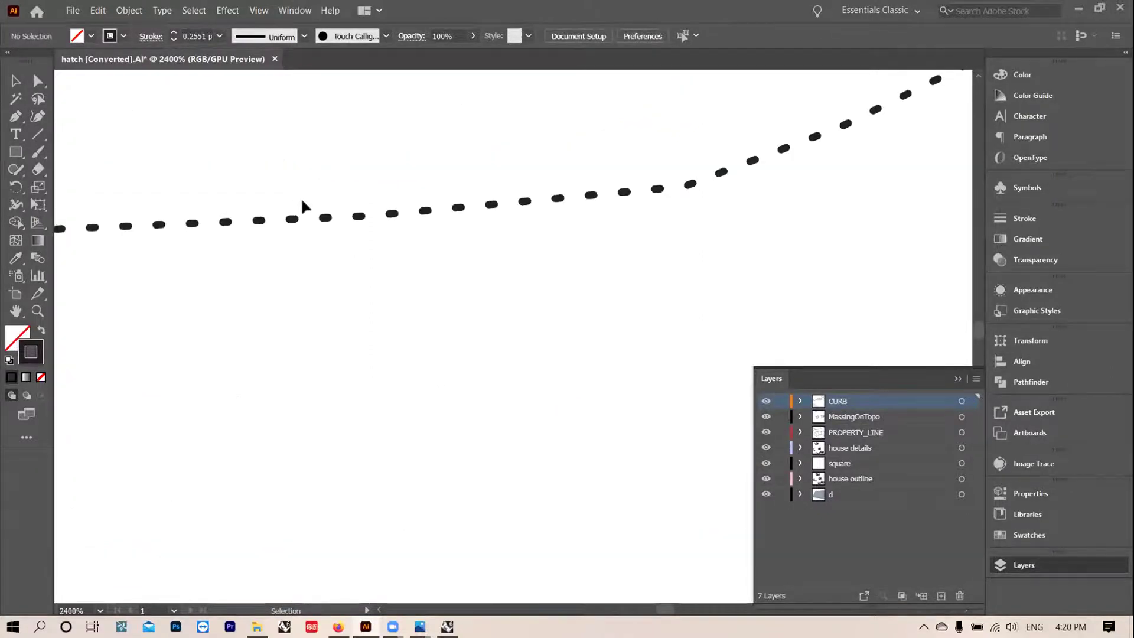
{"action": "left_click", "coordinate": [363, 217]}
{"action": "left_click", "coordinate": [146, 36]}
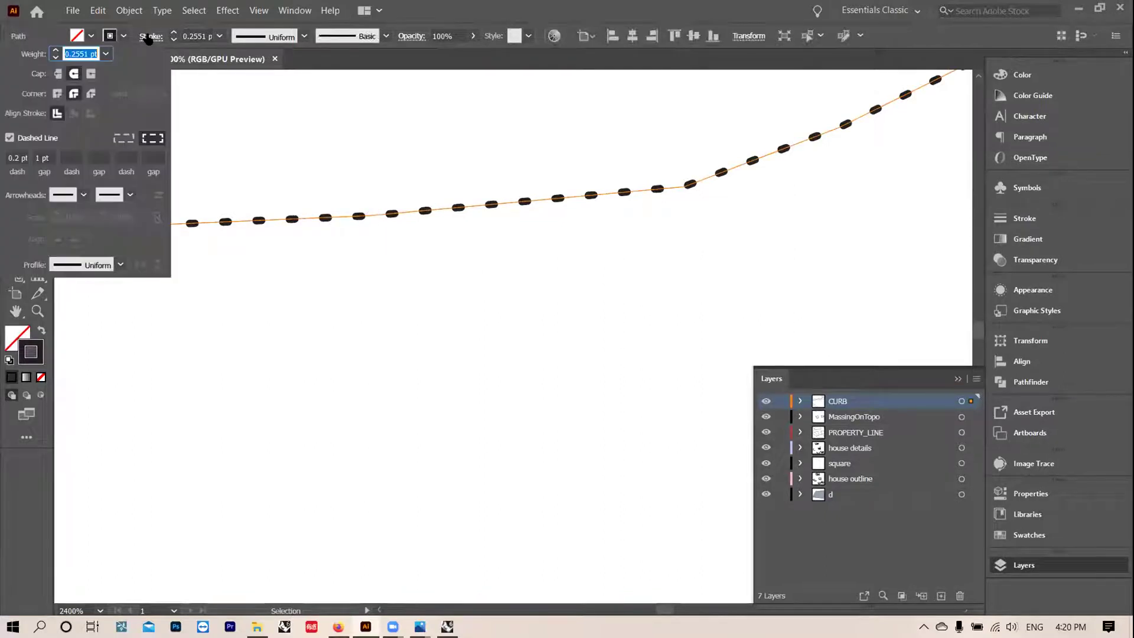
{"action": "left_click", "coordinate": [15, 157]}
{"action": "type", "text": "1"}
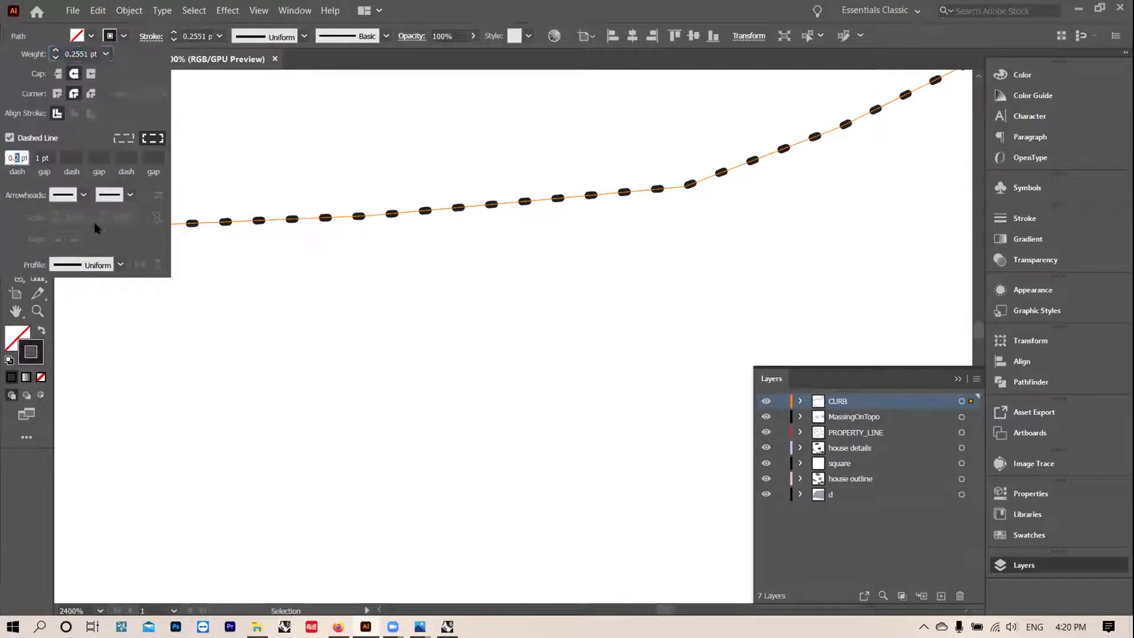
{"action": "key", "text": "Return"}
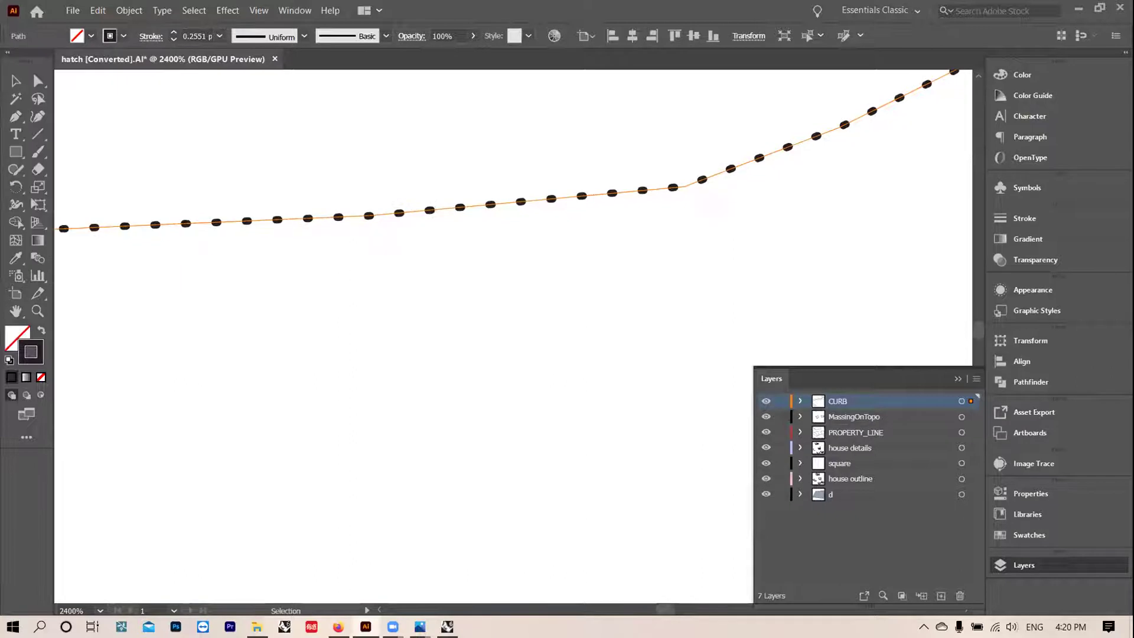
{"action": "left_click", "coordinate": [666, 301]}
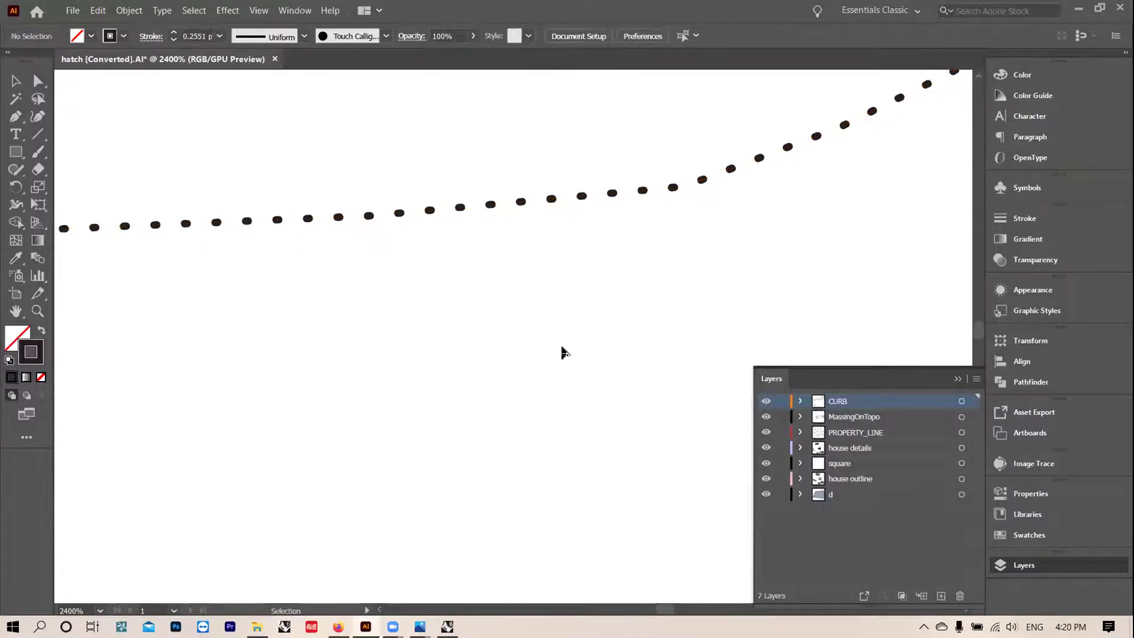
Step: Draw a short, nearly horizontal line segment just above the dotted curb line and turn off its dashed stroke
{"action": "scroll", "coordinate": [463, 215], "scroll_direction": "up", "scroll_amount": 1}
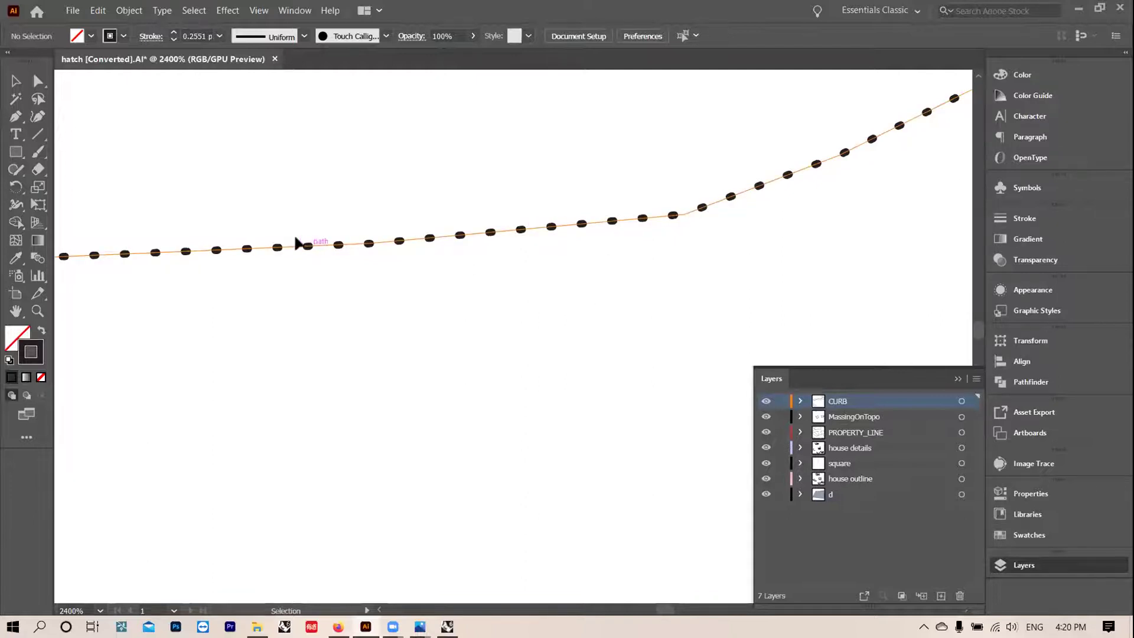
{"action": "left_click", "coordinate": [37, 134]}
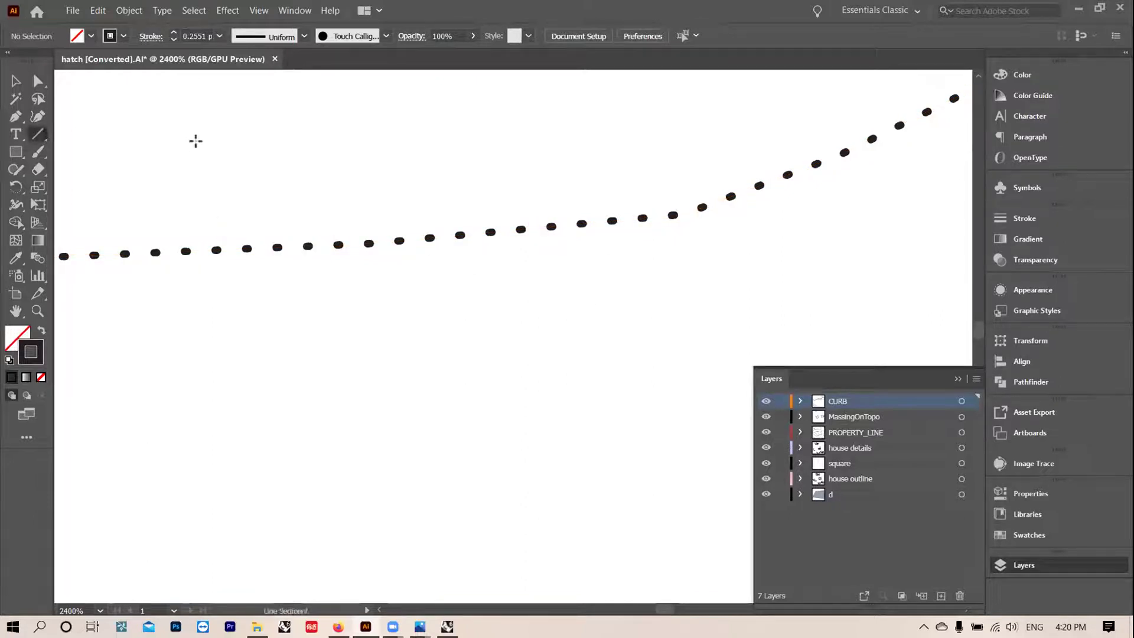
{"action": "left_click_drag", "start_coordinate": [176, 155], "coordinate": [446, 149]}
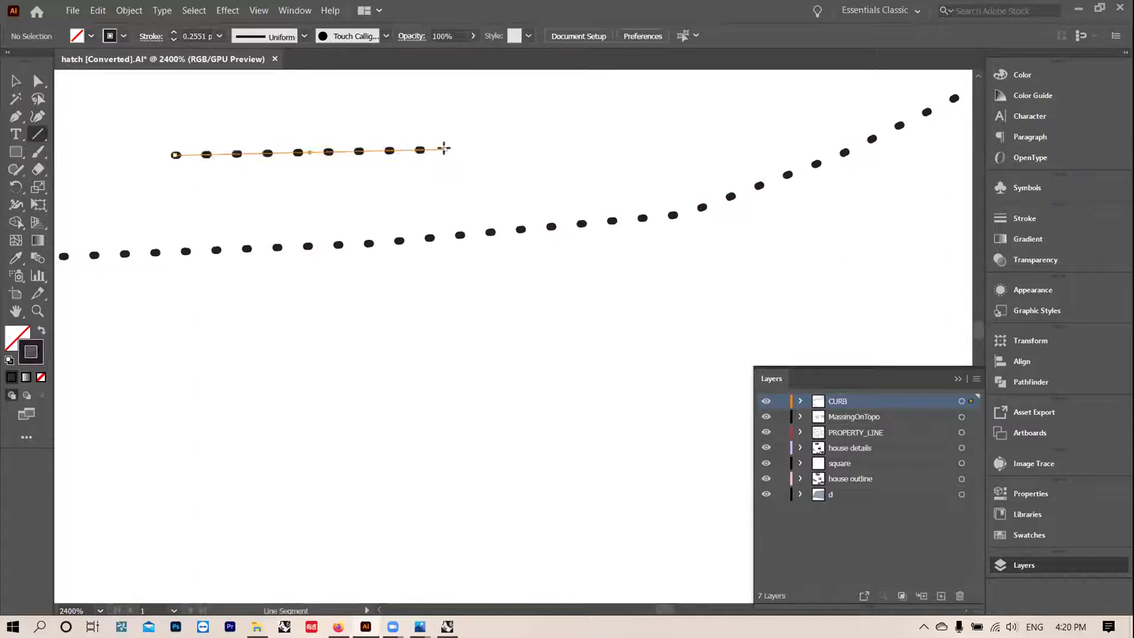
{"action": "left_click", "coordinate": [151, 36]}
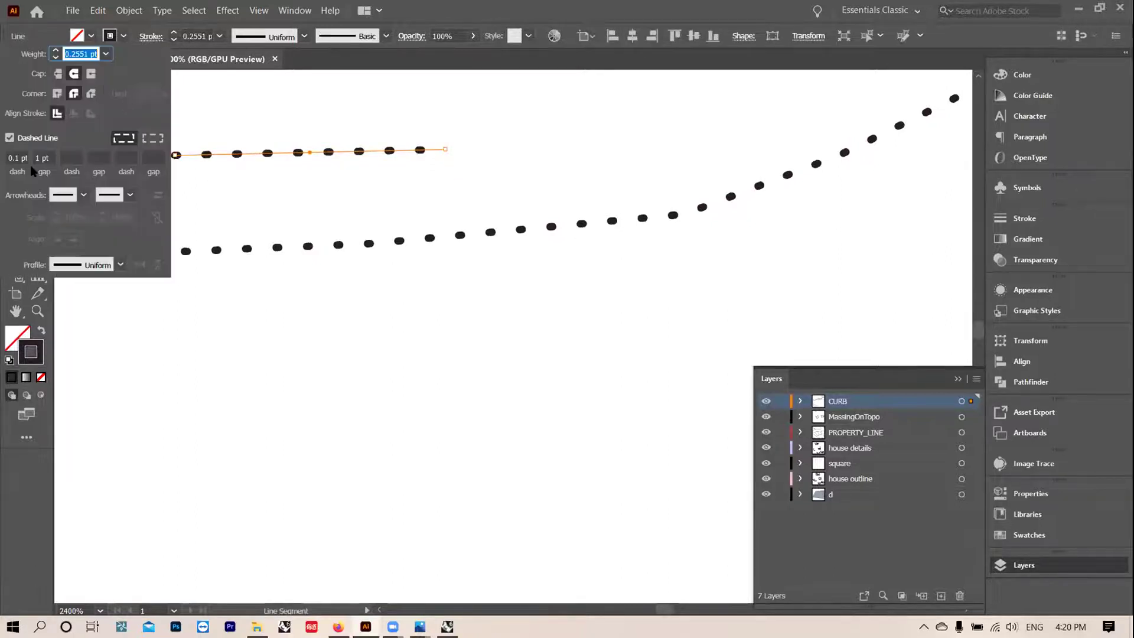
{"action": "left_click", "coordinate": [10, 138]}
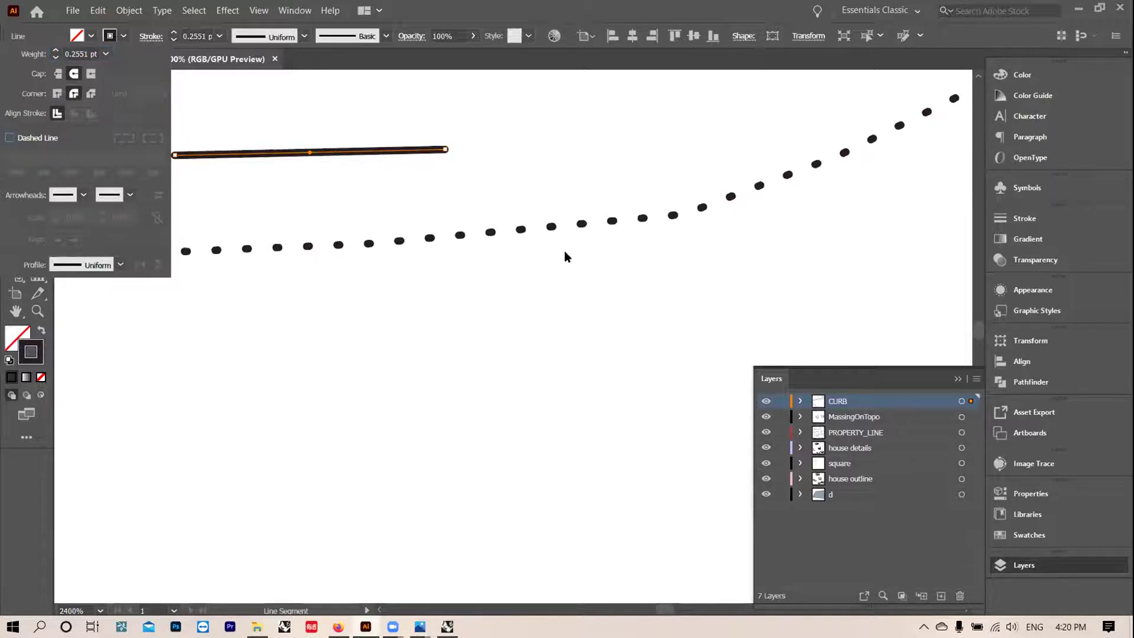
Step: Add the pointing-hand arrowhead, Arrow 35, to the end of the short line
{"action": "left_click", "coordinate": [130, 196]}
{"action": "scroll", "coordinate": [80, 301], "scroll_direction": "down", "scroll_amount": 2}
{"action": "scroll", "coordinate": [80, 302], "scroll_direction": "down", "scroll_amount": 8}
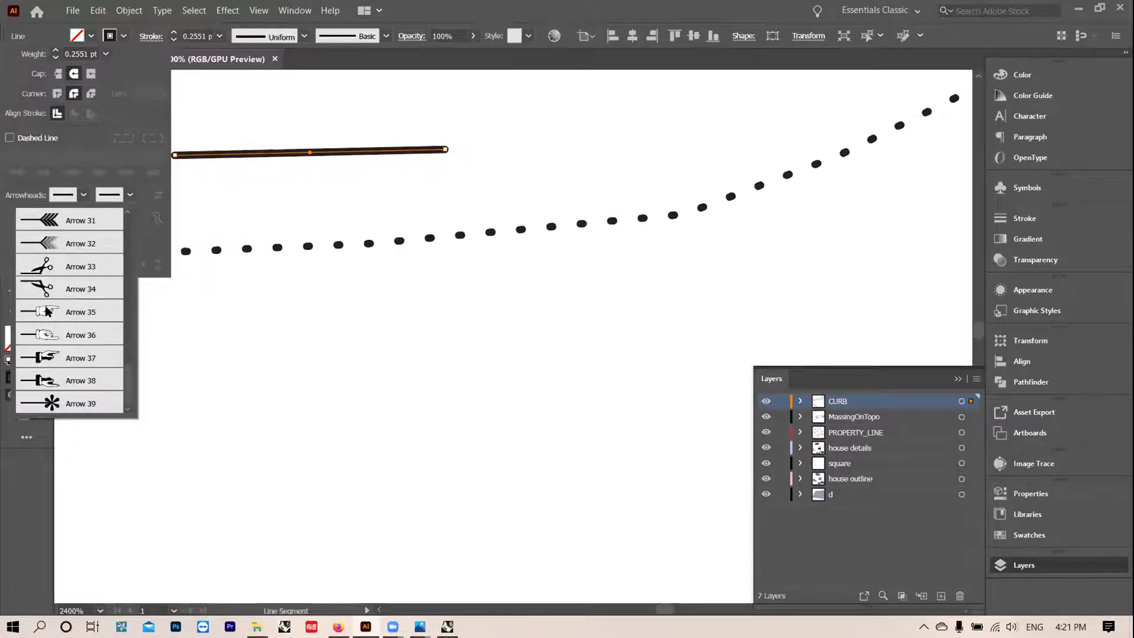
{"action": "left_click", "coordinate": [79, 319]}
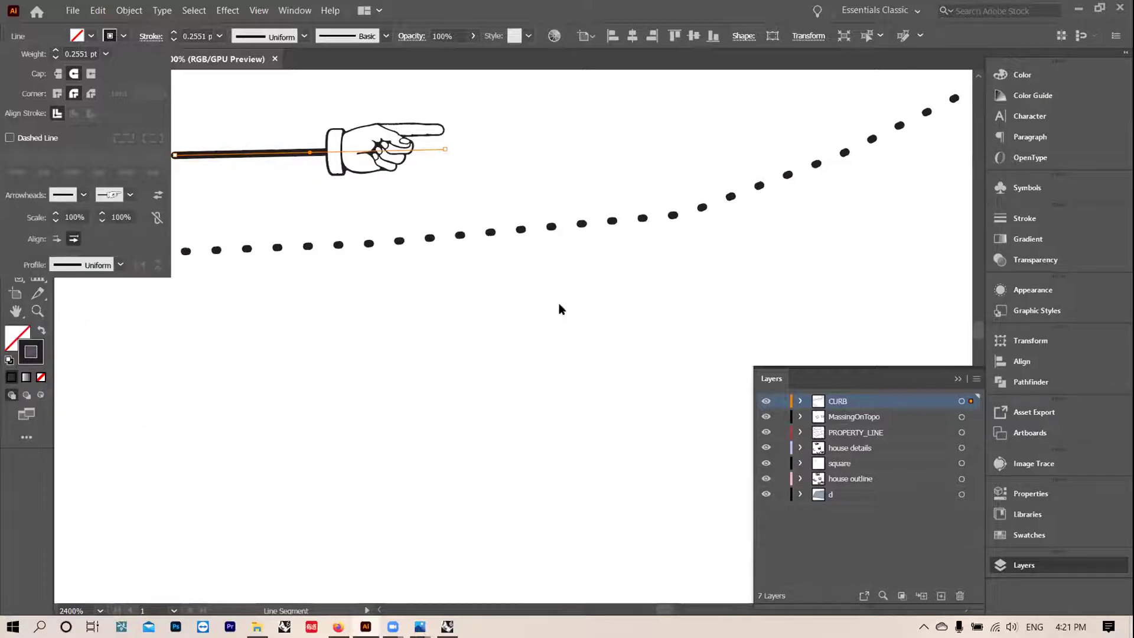
{"action": "left_click", "coordinate": [554, 187]}
{"action": "scroll", "coordinate": [558, 236], "scroll_direction": "down", "scroll_amount": 2}
{"action": "scroll", "coordinate": [503, 295], "scroll_direction": "up", "scroll_amount": 4}
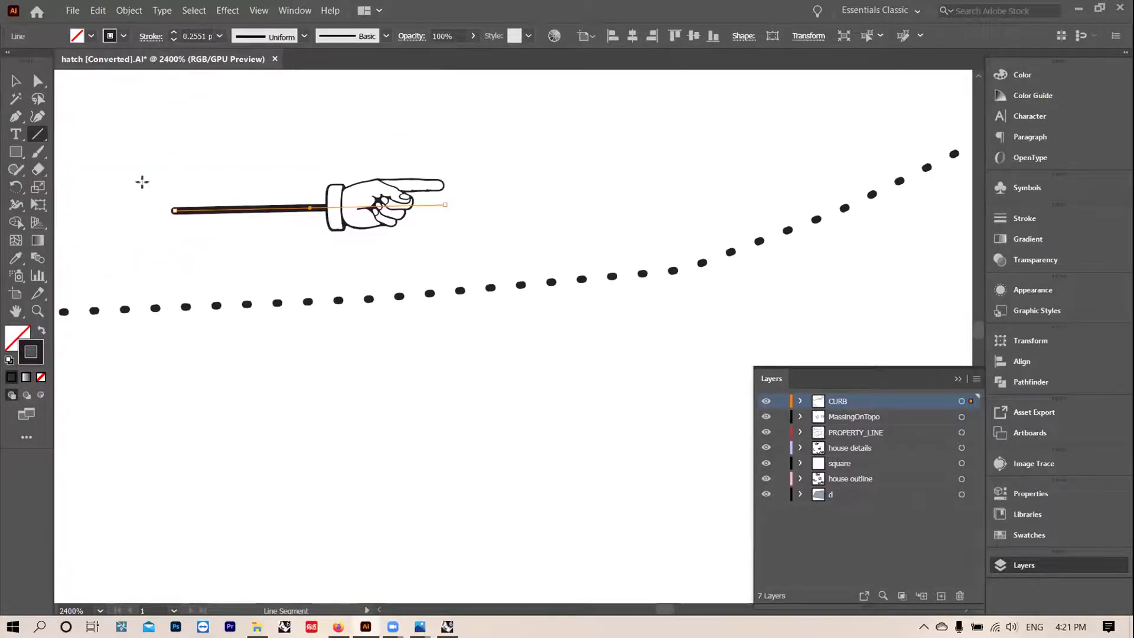
Step: Add a solid barbed arrowhead to the start of the short line, opposite the pointing hand
{"action": "left_click", "coordinate": [219, 36]}
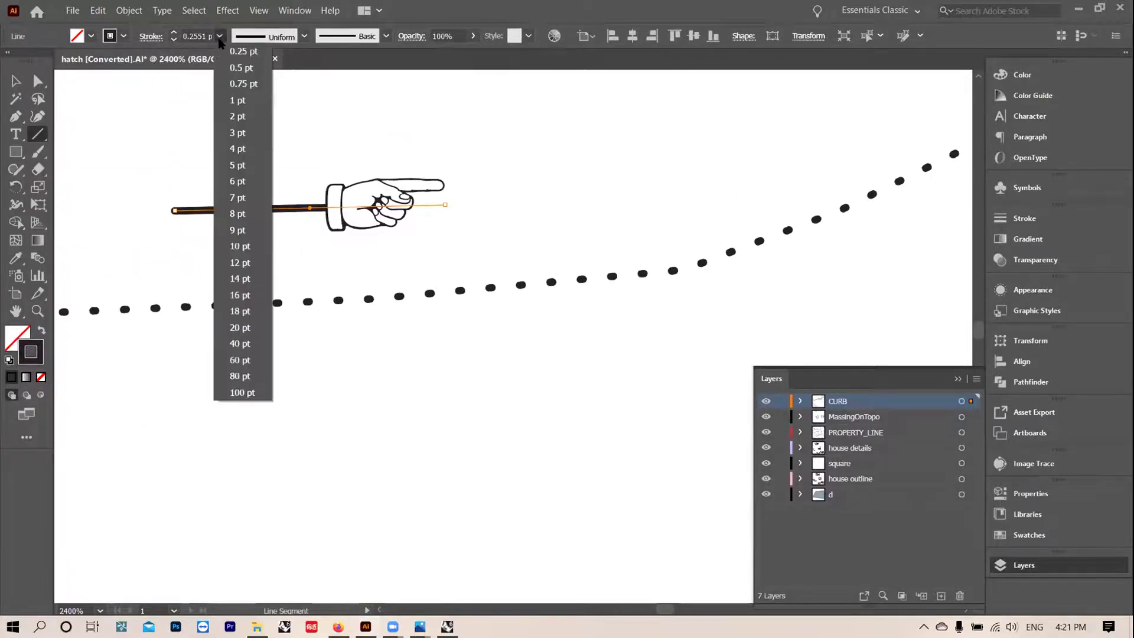
{"action": "left_click", "coordinate": [155, 37]}
{"action": "left_click", "coordinate": [150, 36]}
{"action": "left_click", "coordinate": [65, 199]}
{"action": "left_click", "coordinate": [47, 251]}
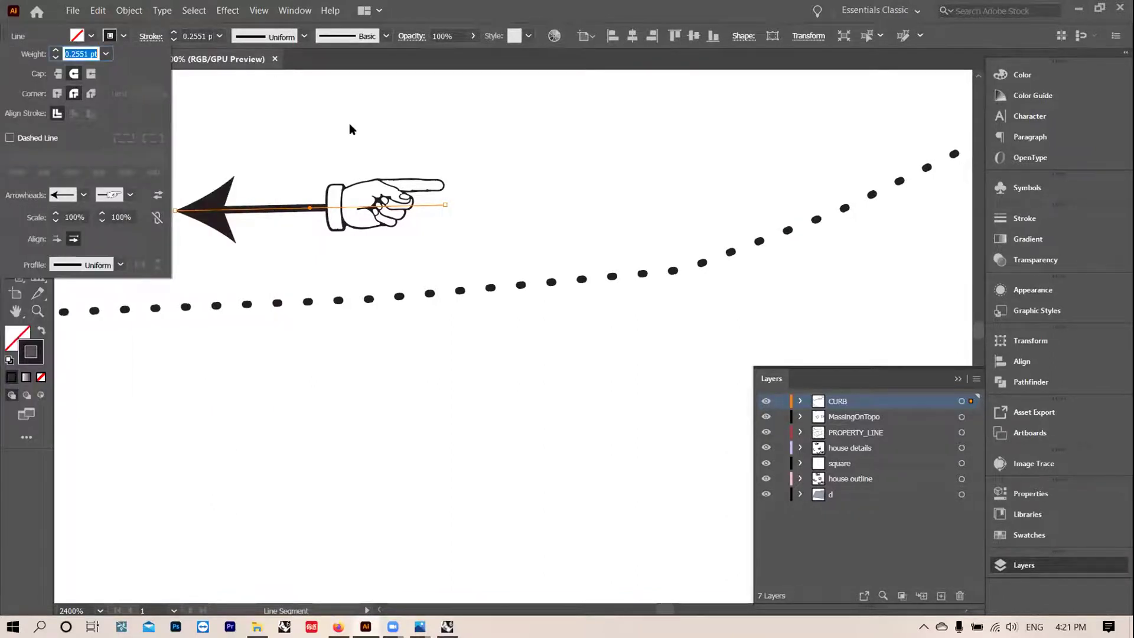
{"action": "left_click", "coordinate": [284, 129]}
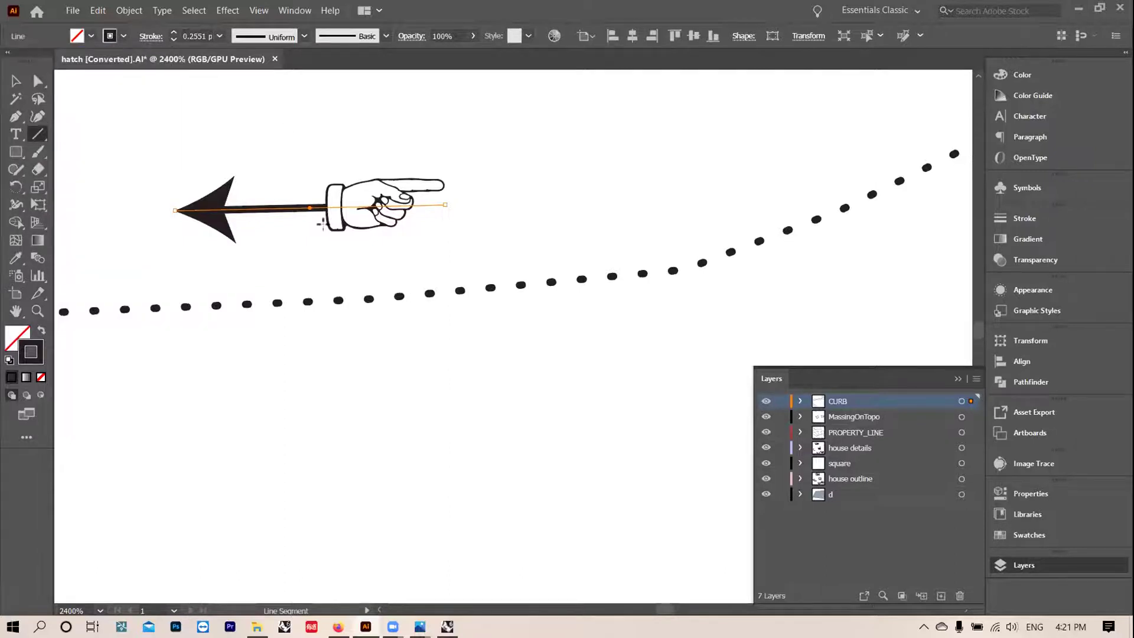
{"action": "scroll", "coordinate": [475, 265], "scroll_direction": "down", "scroll_amount": 3}
{"action": "scroll", "coordinate": [475, 265], "scroll_direction": "up", "scroll_amount": 3}
{"action": "scroll", "coordinate": [464, 371], "scroll_direction": "down", "scroll_amount": 4, "text": "alt"}
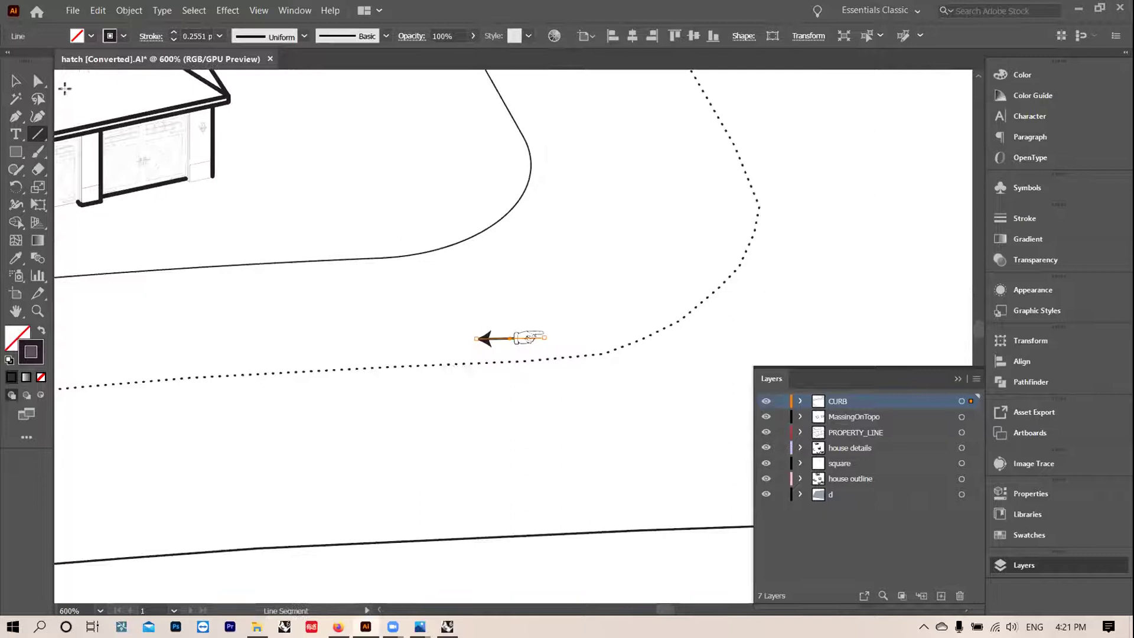
Step: Delete the short test line with the arrowhead and pointing hand
{"action": "key", "text": "v"}
{"action": "left_click", "coordinate": [480, 294]}
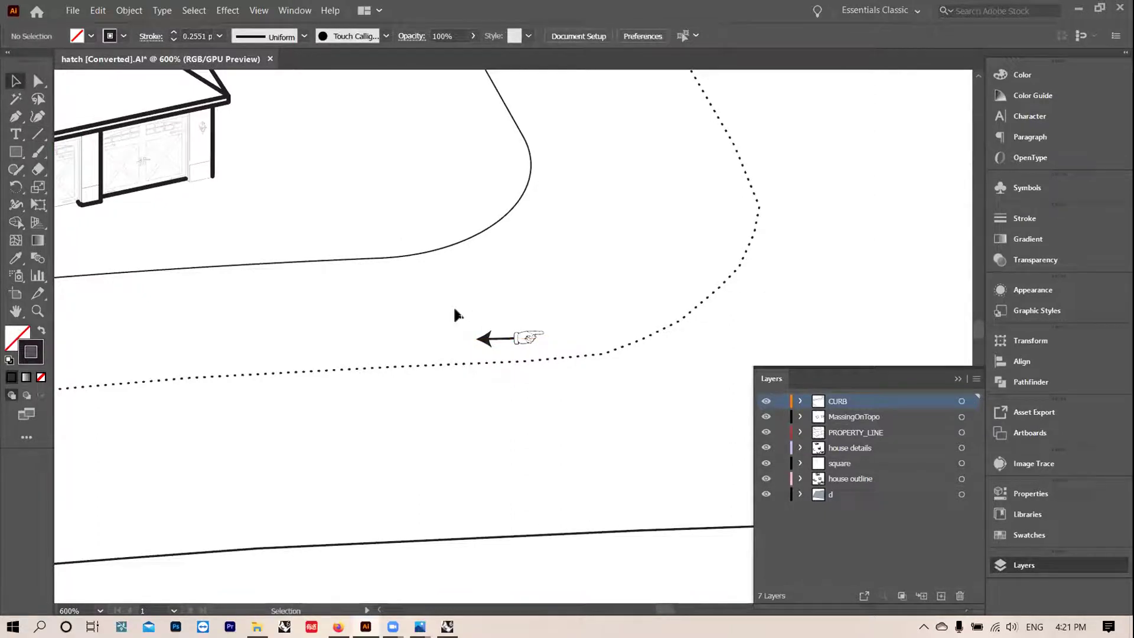
{"action": "left_click", "coordinate": [527, 339]}
{"action": "key", "text": "Delete"}
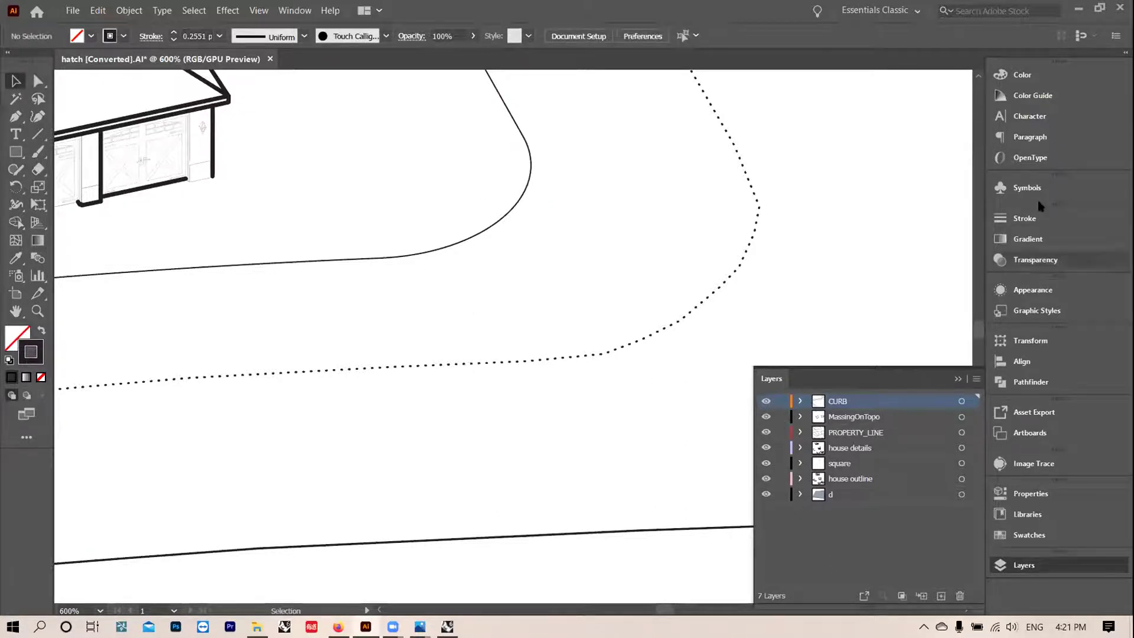
Step: Switch to File Explorer and open the a2a-line drawing Illustrator file from the materials folder inside AALD's workshop1 folder
{"action": "left_click", "coordinate": [1077, 5]}
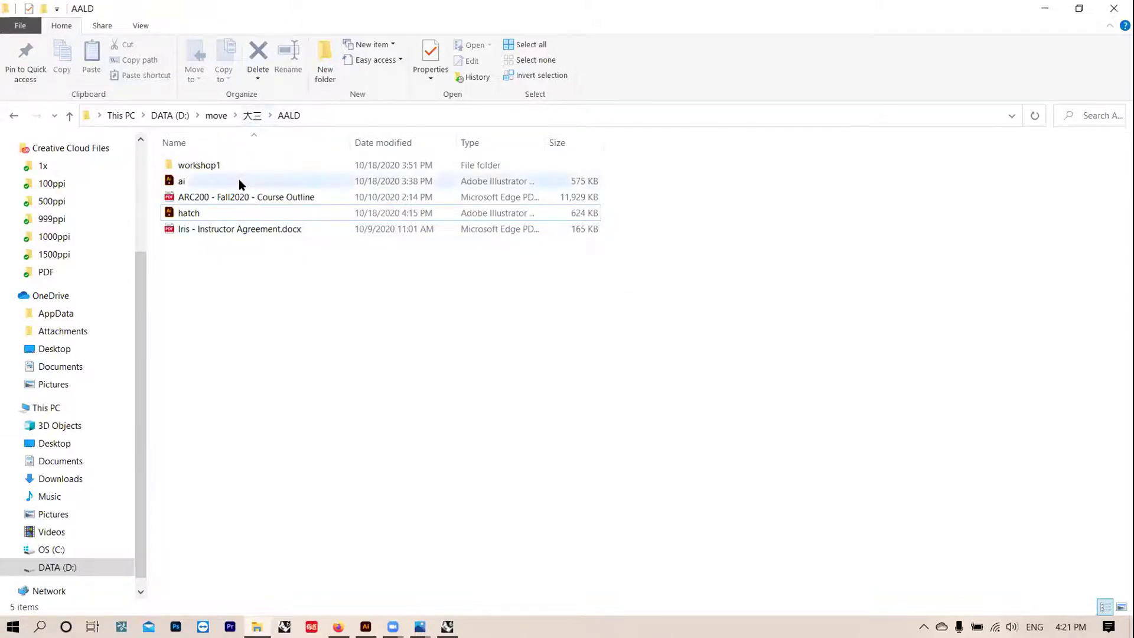
{"action": "left_click", "coordinate": [252, 115]}
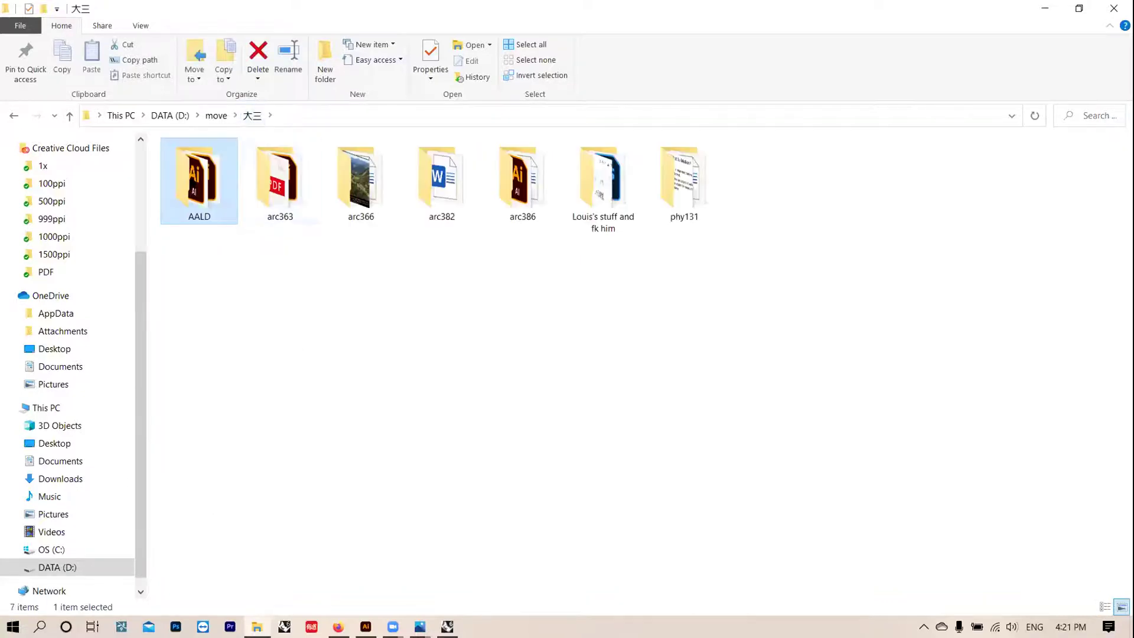
{"action": "double_click", "coordinate": [217, 182]}
{"action": "double_click", "coordinate": [223, 162]}
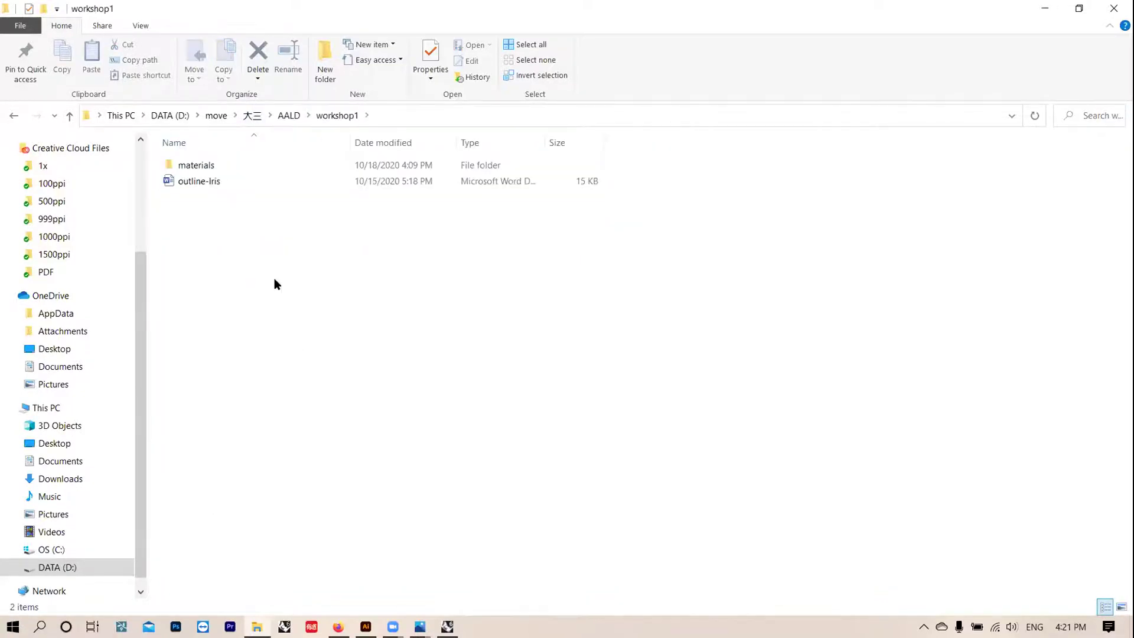
{"action": "double_click", "coordinate": [255, 170]}
{"action": "double_click", "coordinate": [766, 173]}
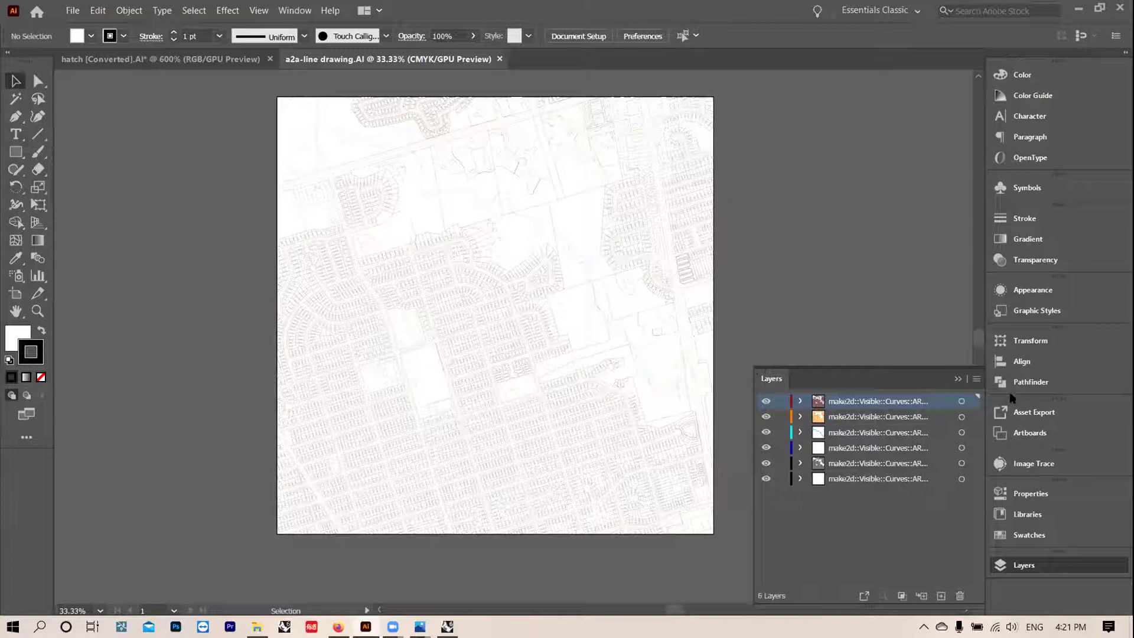
Step: Select all building outlines on the fifth make2d layer and swap their grey stroke with the empty fill
{"action": "left_click", "coordinate": [962, 402]}
{"action": "left_click", "coordinate": [894, 248]}
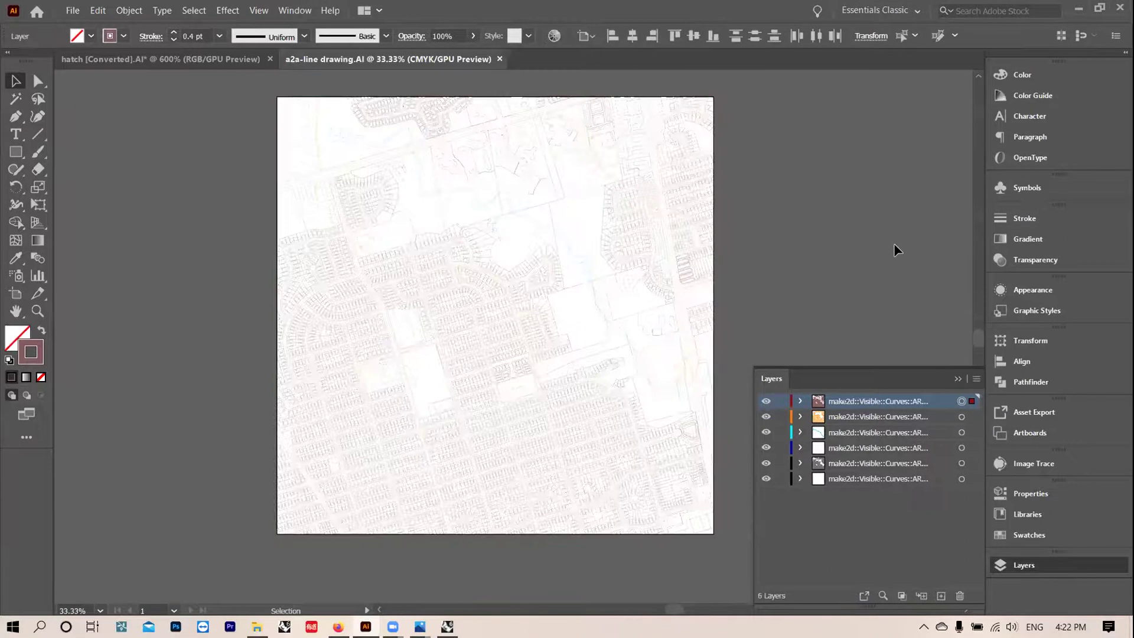
{"action": "left_click", "coordinate": [962, 464]}
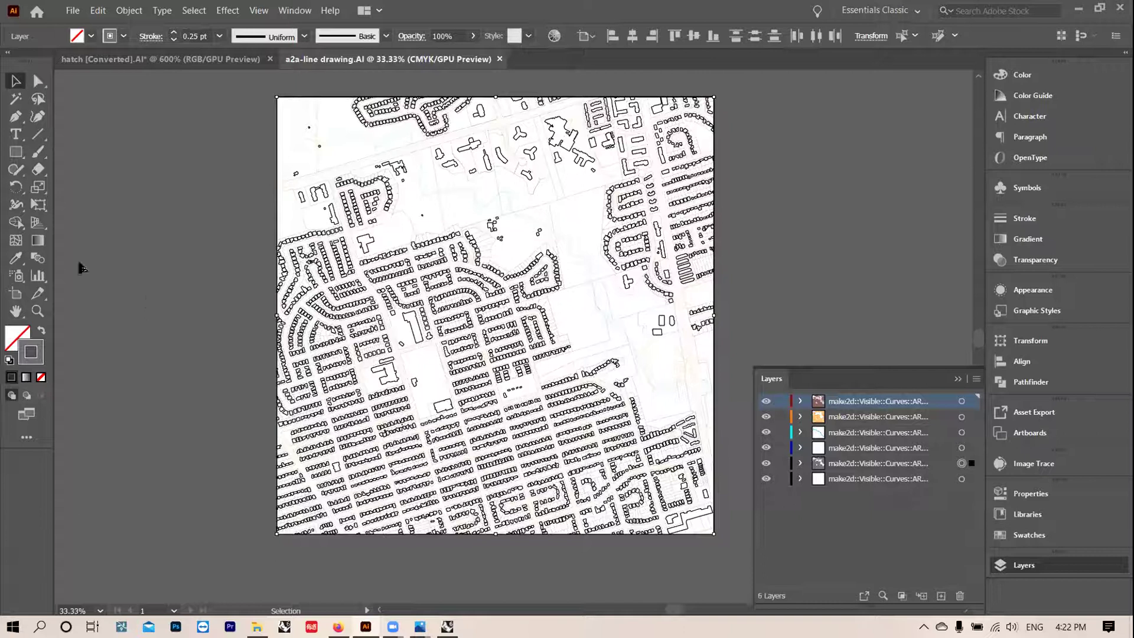
{"action": "left_click", "coordinate": [42, 331]}
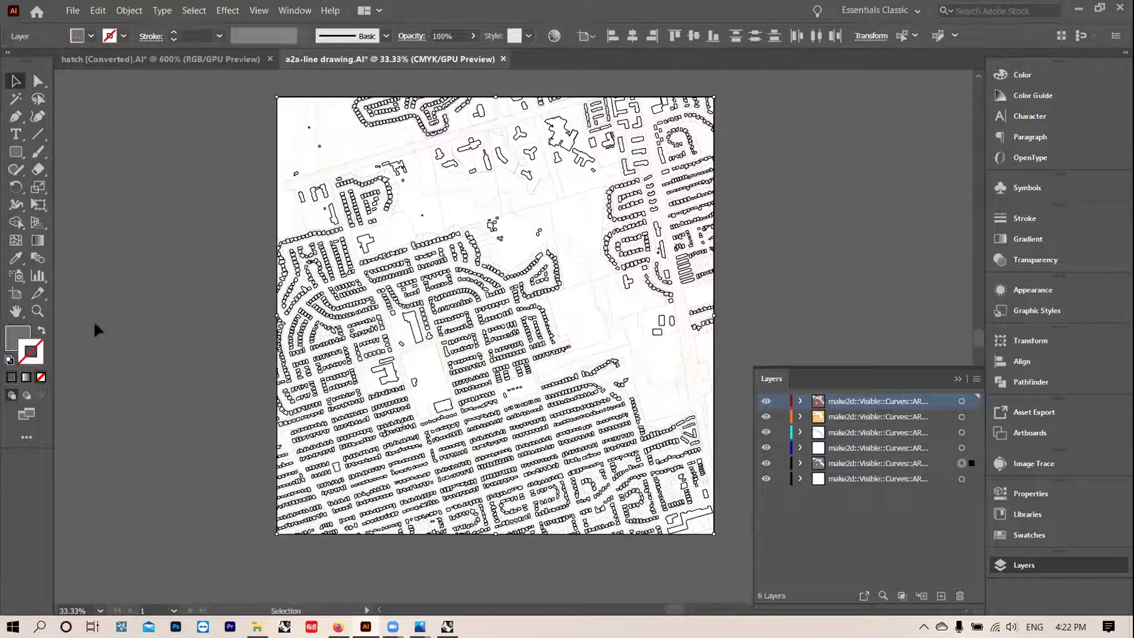
Step: Fill the building shapes with a muted blue-violet, about C 79, M 75, Y 25, K 9, and inspect the filled blocks closely
{"action": "double_click", "coordinate": [18, 338]}
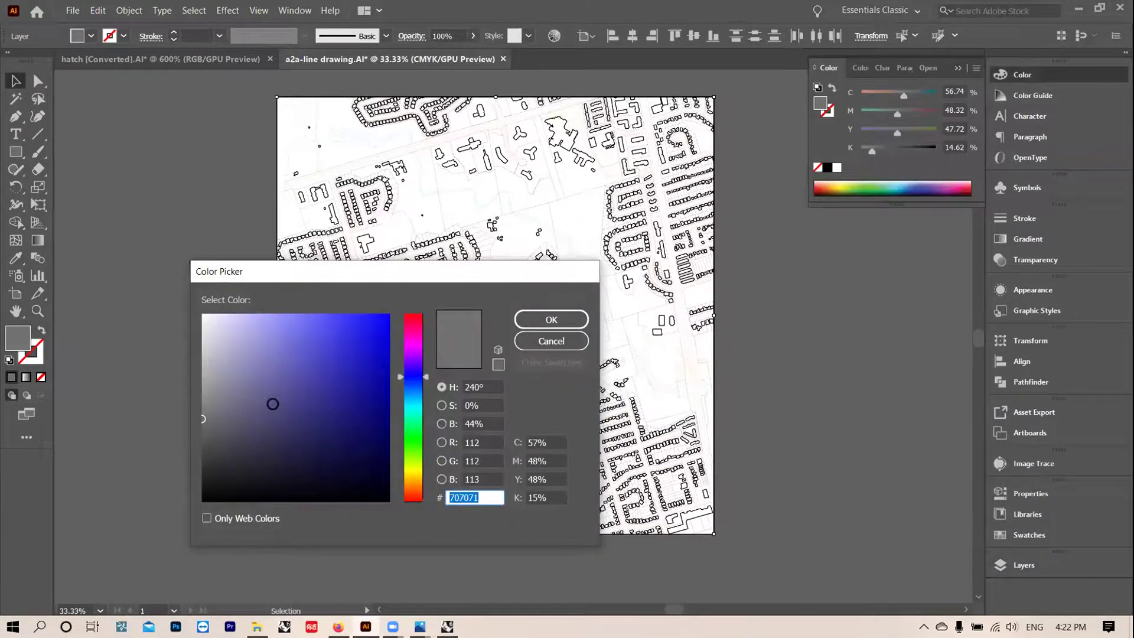
{"action": "left_click", "coordinate": [272, 407]}
{"action": "left_click", "coordinate": [556, 321]}
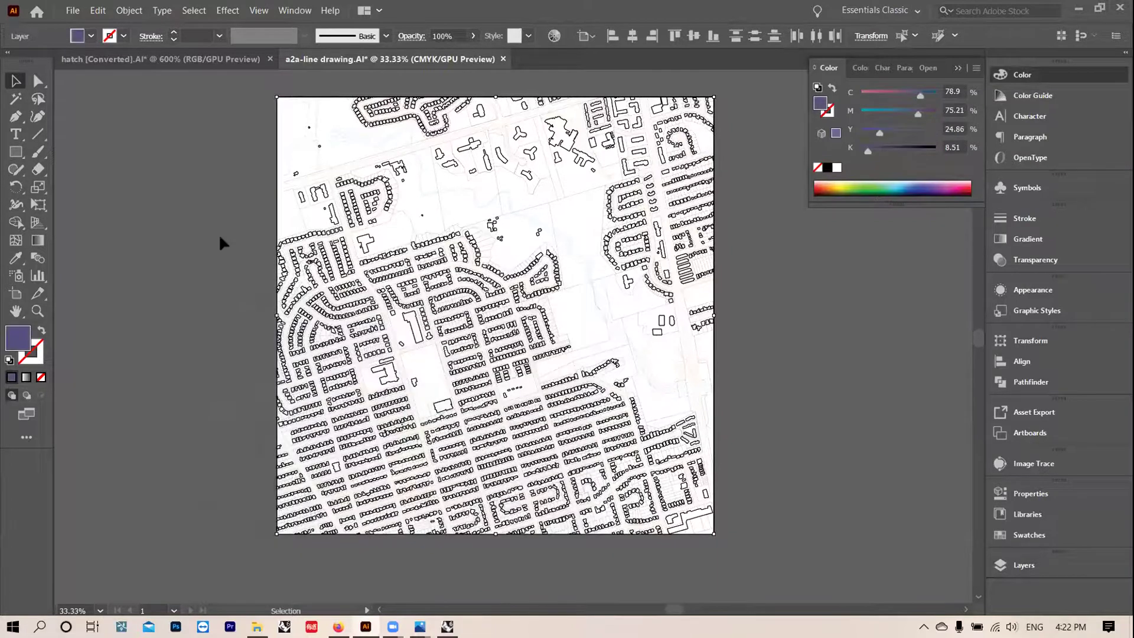
{"action": "left_click", "coordinate": [223, 242]}
{"action": "scroll", "coordinate": [519, 264], "scroll_direction": "down", "scroll_amount": 2}
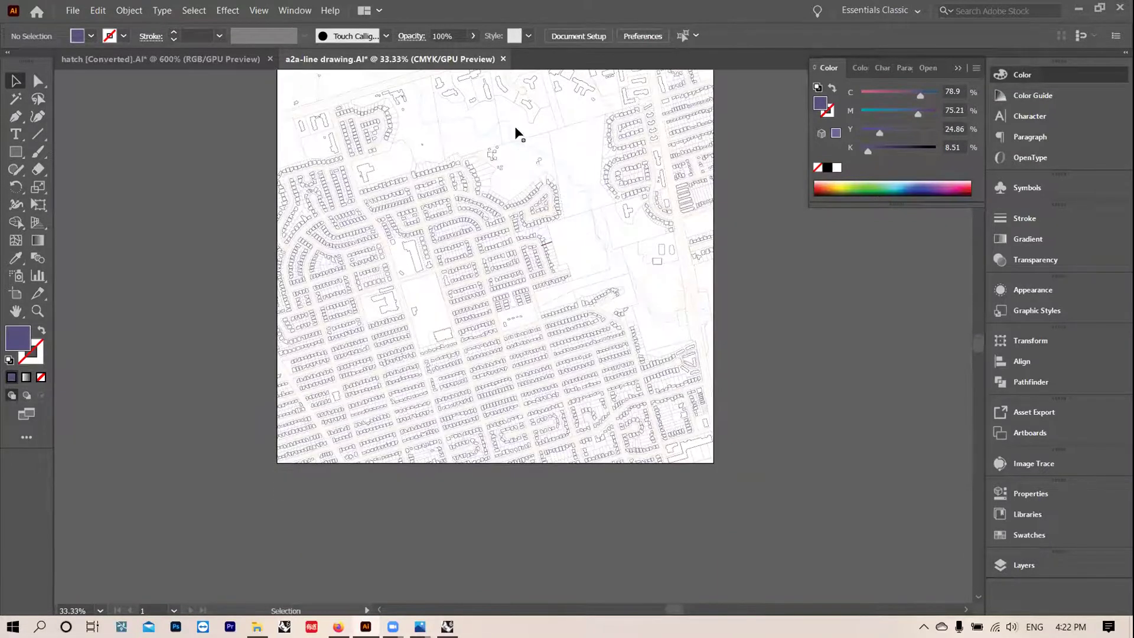
{"action": "scroll", "coordinate": [542, 183], "scroll_direction": "up", "scroll_amount": 3, "text": "alt"}
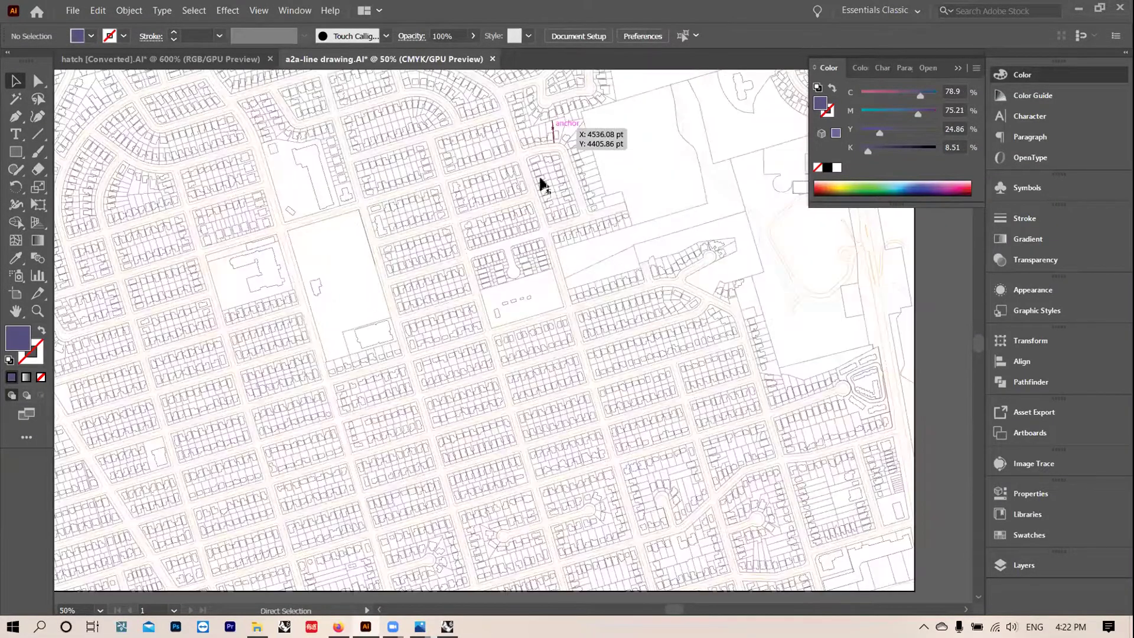
{"action": "scroll", "coordinate": [542, 183], "scroll_direction": "up", "scroll_amount": 1, "text": "alt"}
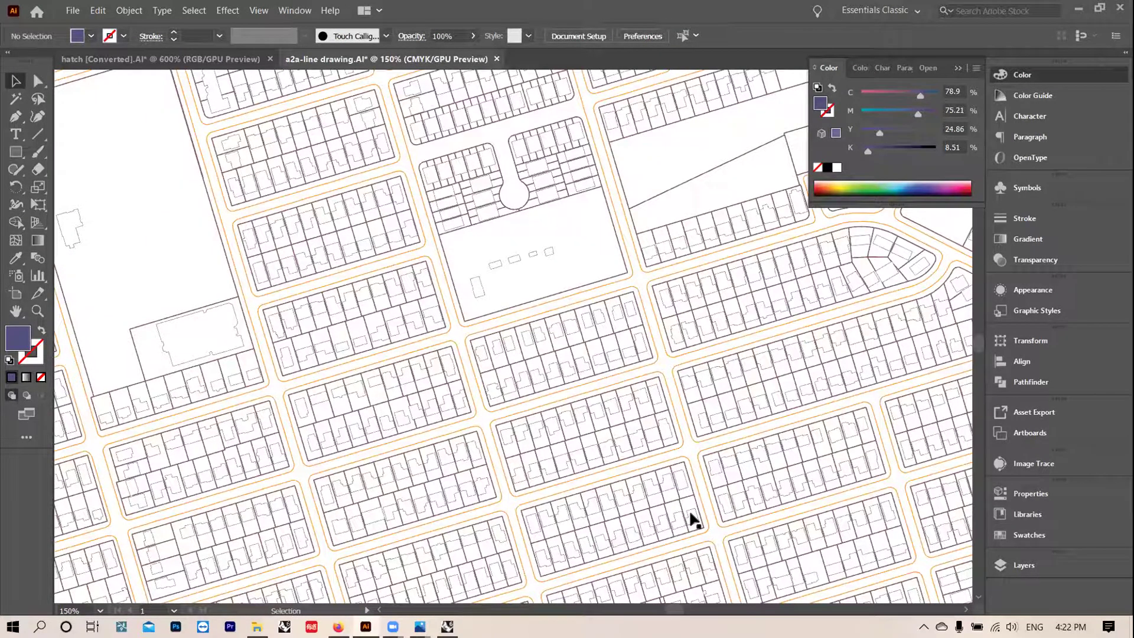
Step: Switch to File Explorer and open the a2a Rhino model from the materials folder
{"action": "key", "text": "alt+Tab"}
{"action": "left_click", "coordinate": [257, 626]}
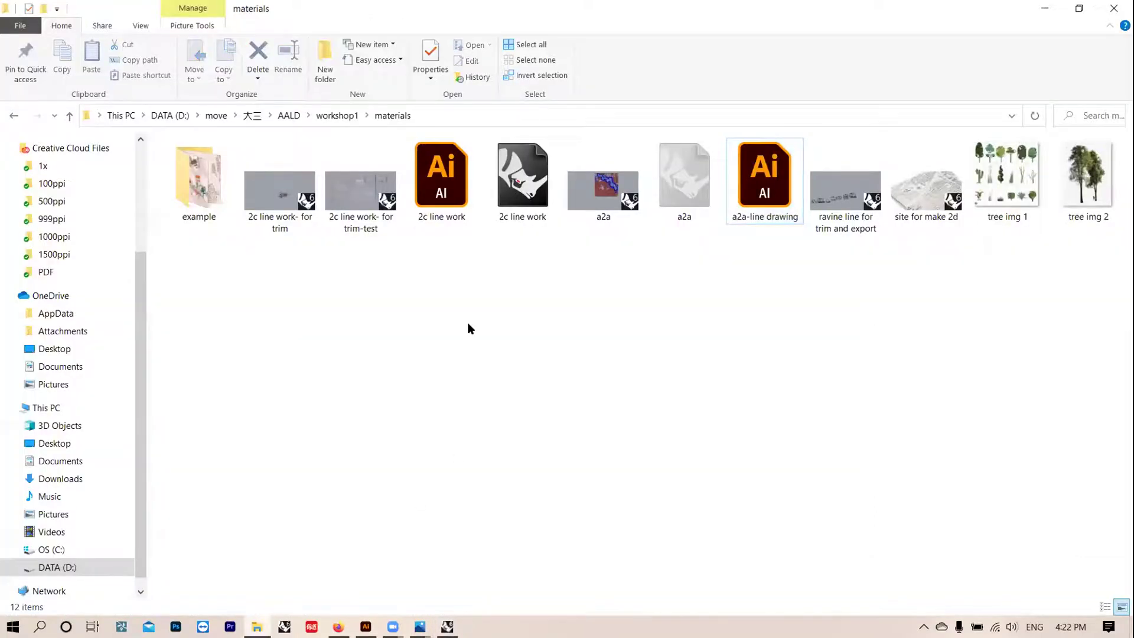
{"action": "double_click", "coordinate": [685, 192]}
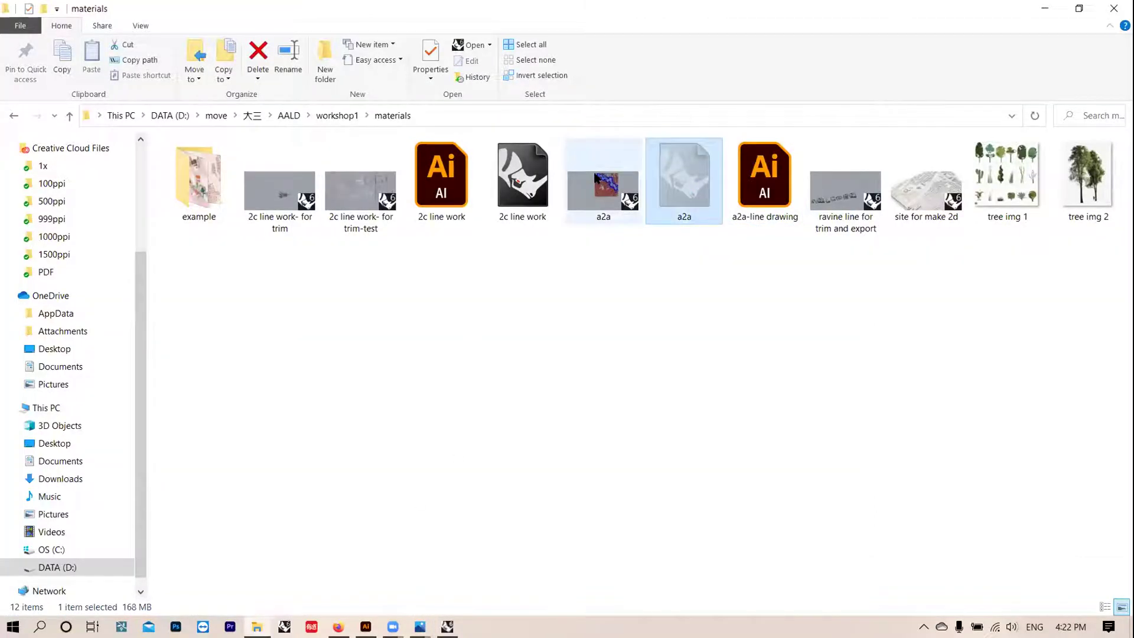
{"action": "double_click", "coordinate": [595, 195]}
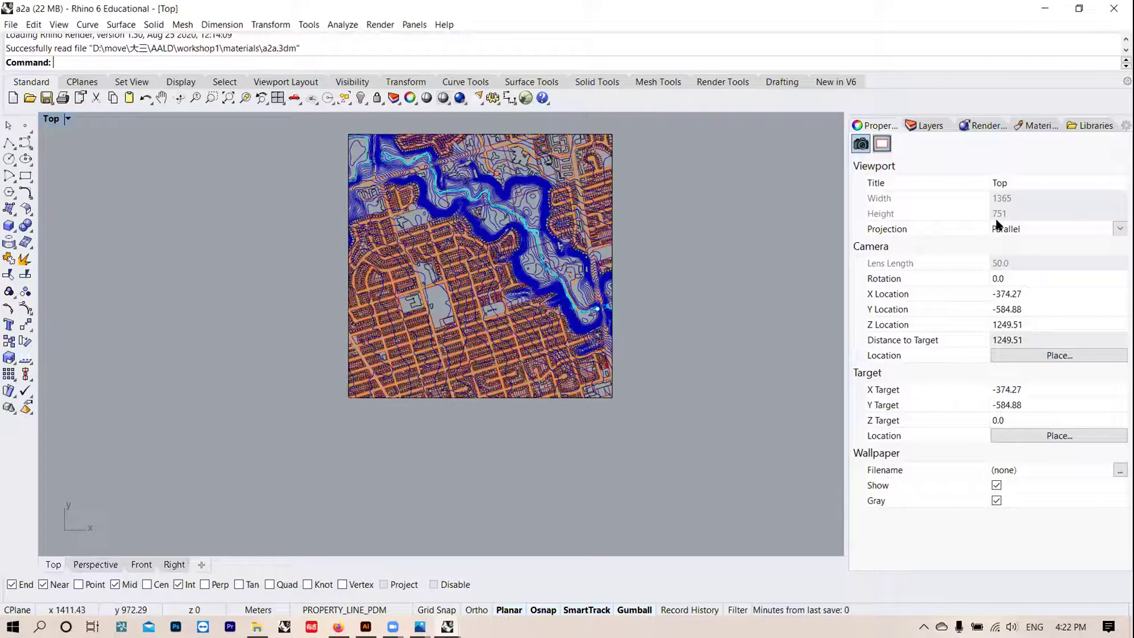
Step: Select one building footprint in the Top view to check its curve type and layer
{"action": "scroll", "coordinate": [534, 311], "scroll_direction": "up", "scroll_amount": 15}
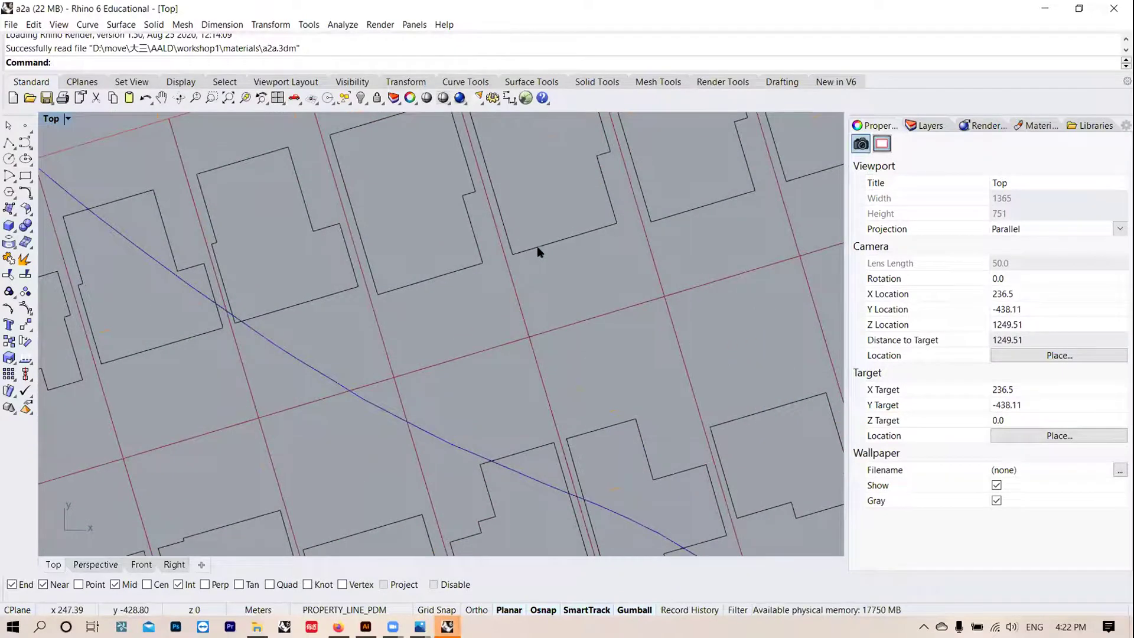
{"action": "left_click", "coordinate": [538, 247]}
{"action": "scroll", "coordinate": [529, 322], "scroll_direction": "down", "scroll_amount": 3}
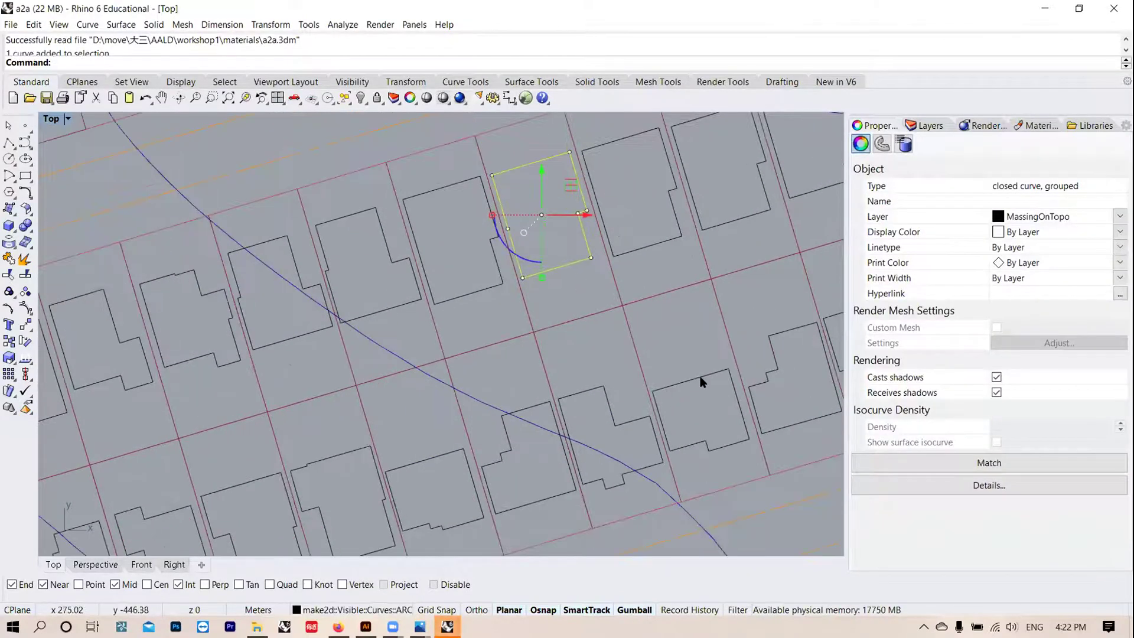
Step: Switch to the open Rhino window holding the Untitled model
{"action": "scroll", "coordinate": [702, 382], "scroll_direction": "down", "scroll_amount": 5}
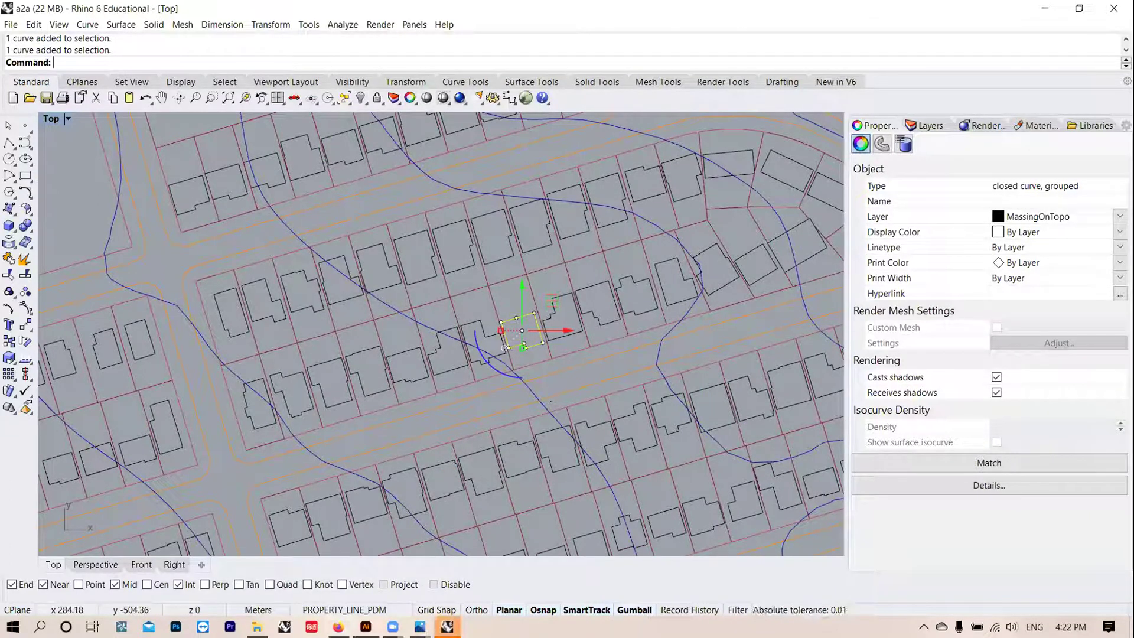
{"action": "mouse_move", "coordinate": [447, 627]}
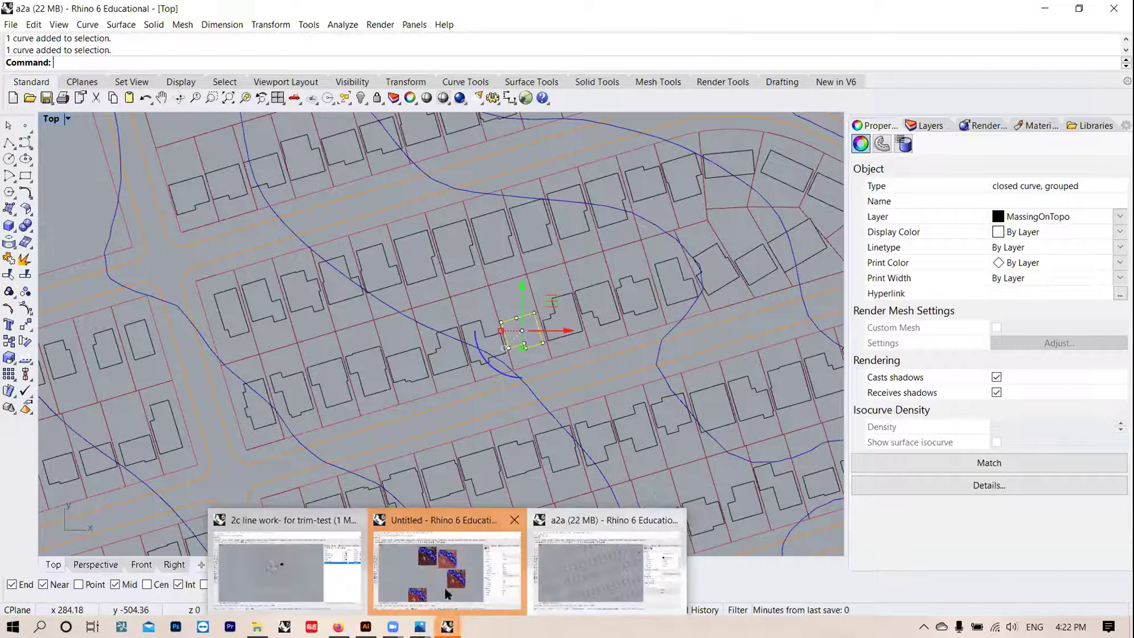
{"action": "left_click", "coordinate": [440, 525]}
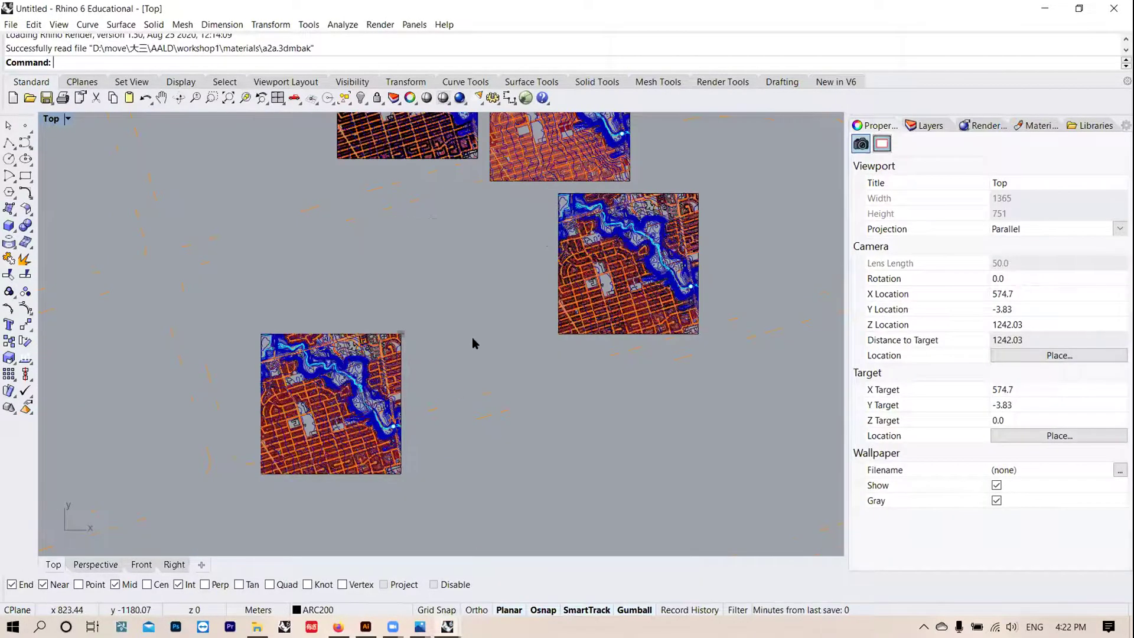
Step: Join the grouped open curves of one house footprint into a single curve, then reselect the footprint to check it
{"action": "right_click_drag", "start_coordinate": [509, 380], "coordinate": [609, 259]}
{"action": "scroll", "coordinate": [462, 283], "scroll_direction": "up", "scroll_amount": 3}
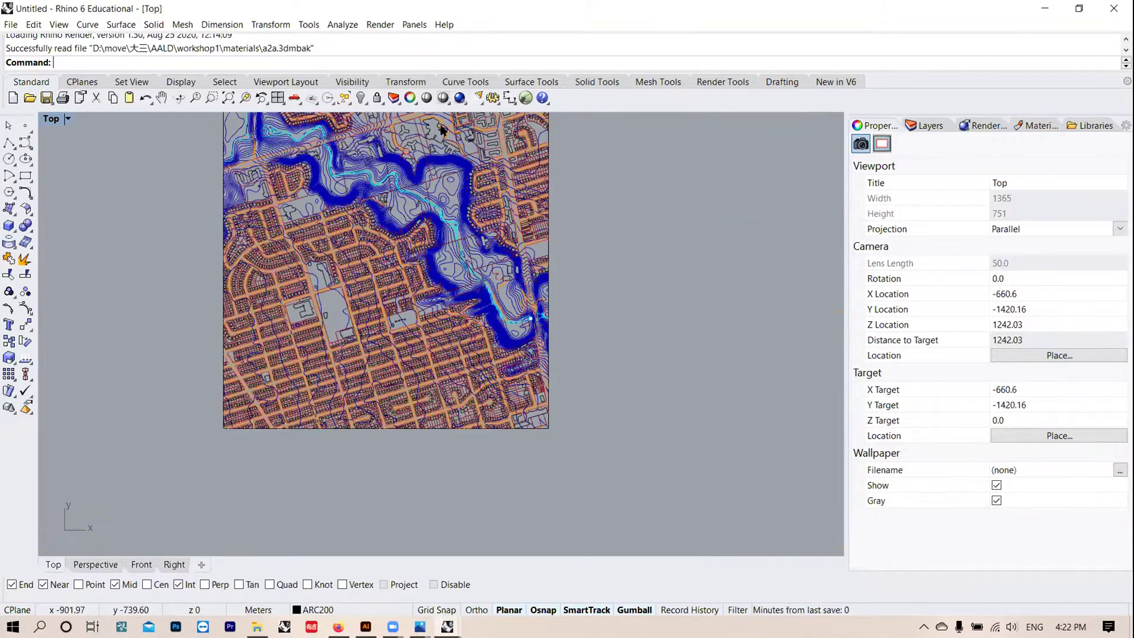
{"action": "scroll", "coordinate": [620, 148], "scroll_direction": "up", "scroll_amount": 3}
{"action": "scroll", "coordinate": [707, 258], "scroll_direction": "up", "scroll_amount": 5}
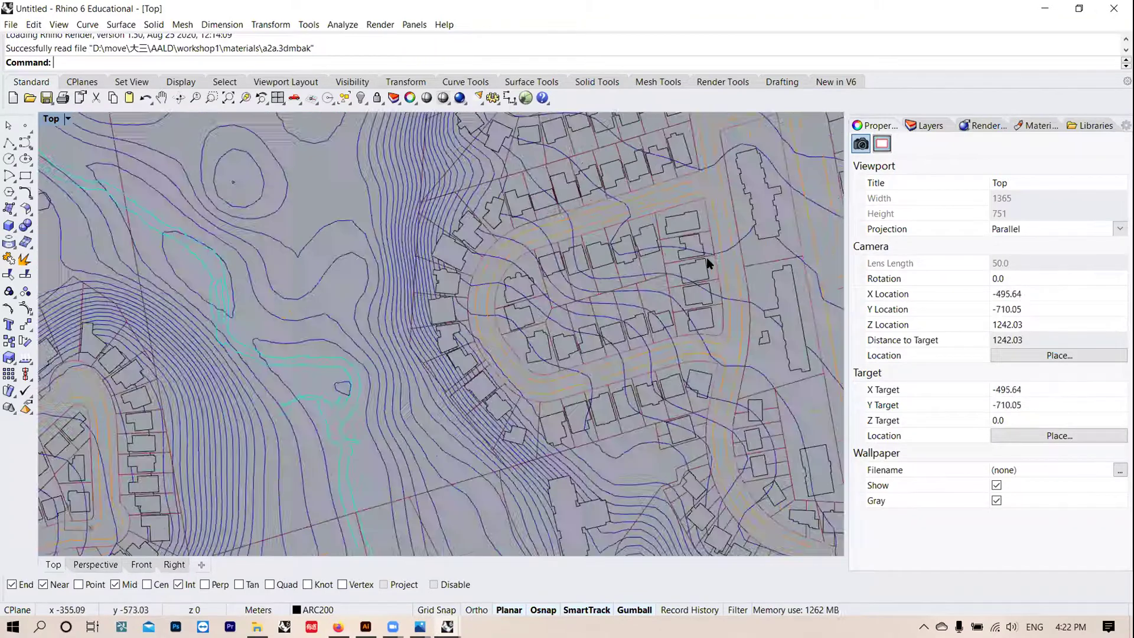
{"action": "left_click", "coordinate": [706, 257]}
{"action": "right_click_drag", "start_coordinate": [749, 209], "coordinate": [656, 220]}
{"action": "scroll", "coordinate": [656, 220], "scroll_direction": "up", "scroll_amount": 3}
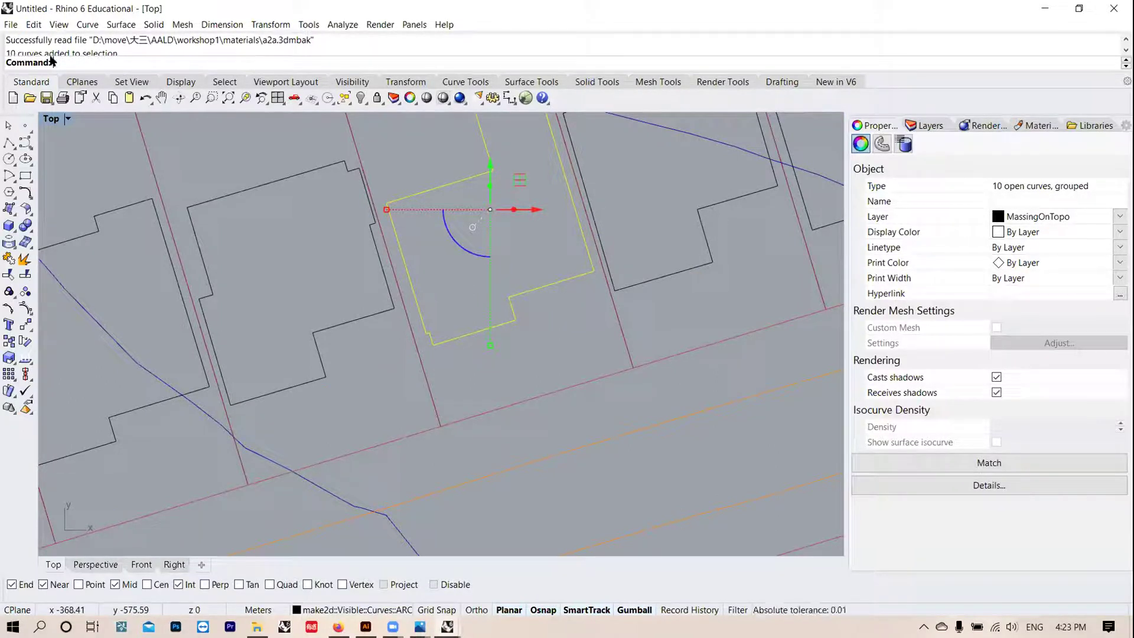
{"action": "right_click_drag", "start_coordinate": [365, 261], "coordinate": [454, 200]}
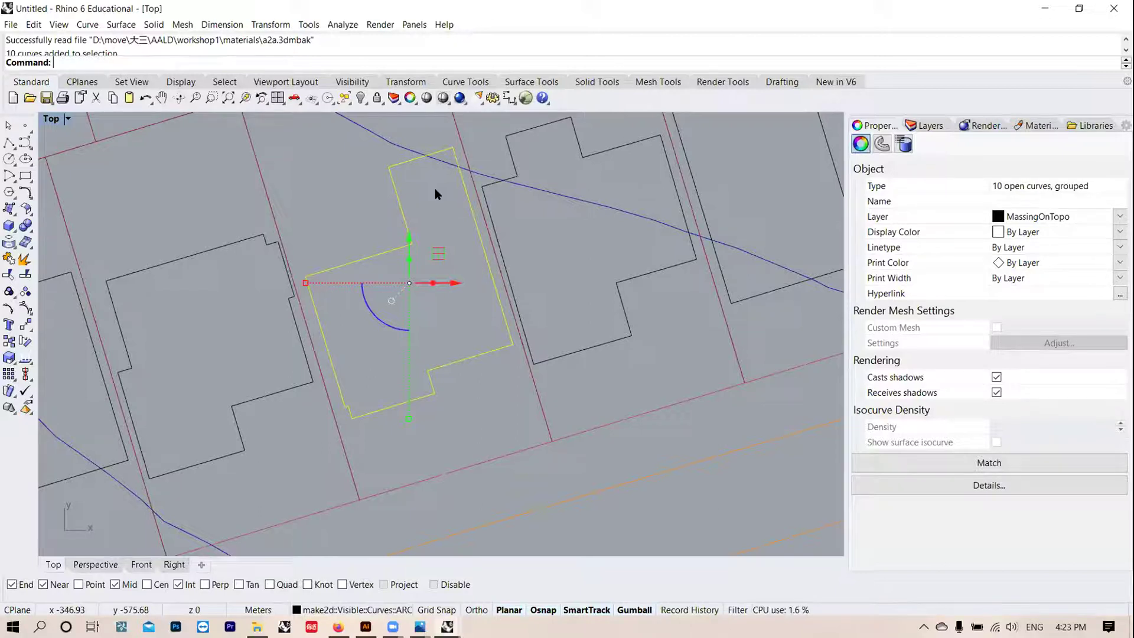
{"action": "type", "text": "join"}
{"action": "key", "text": "Return"}
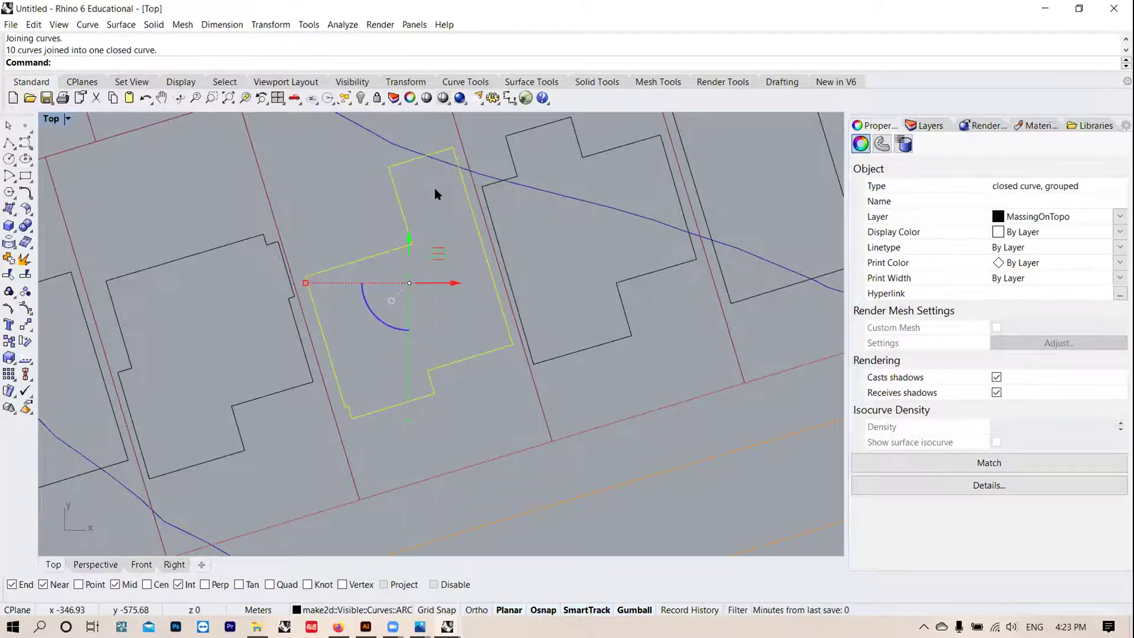
{"action": "left_click", "coordinate": [372, 204]}
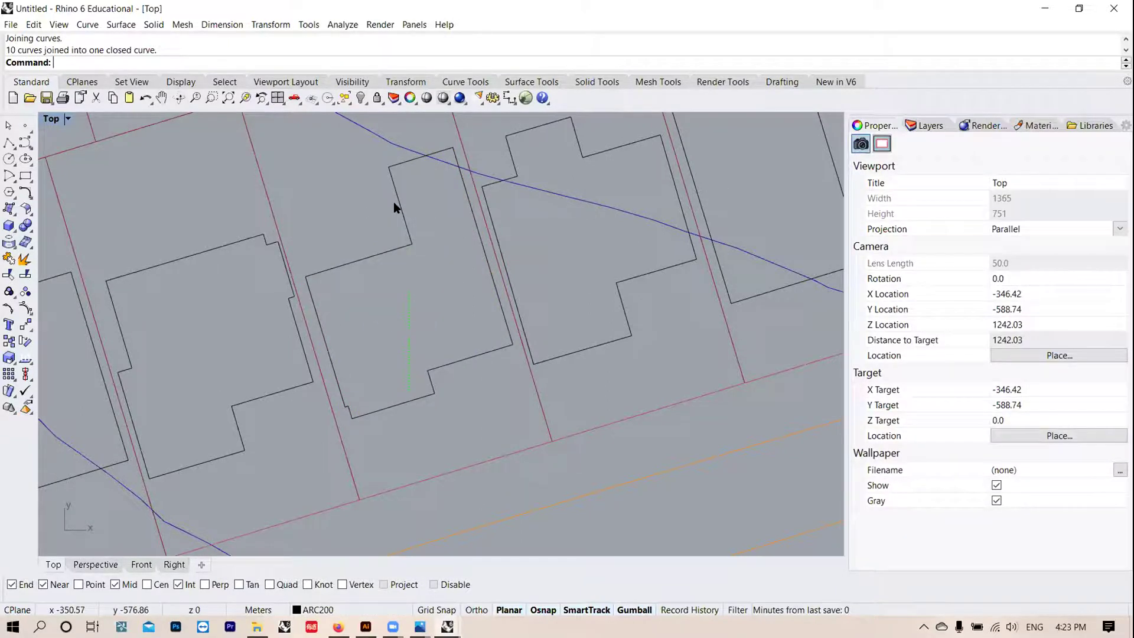
{"action": "left_click", "coordinate": [398, 203]}
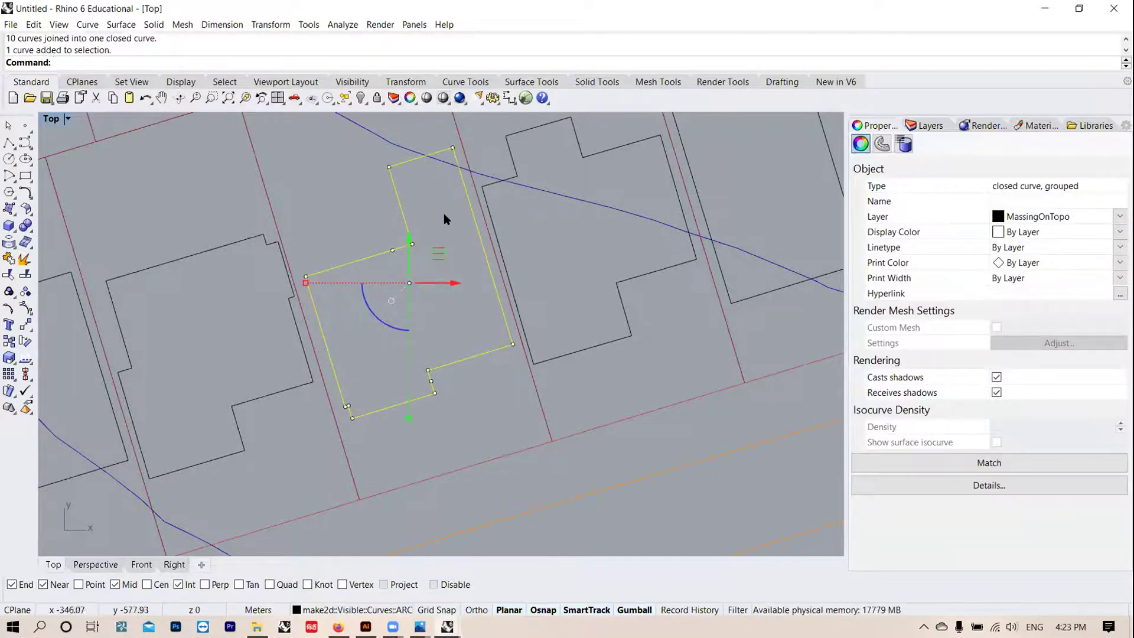
Step: Select all objects on the MassingOnTopo layer under make2d and join their curves
{"action": "scroll", "coordinate": [444, 214], "scroll_direction": "down", "scroll_amount": 2}
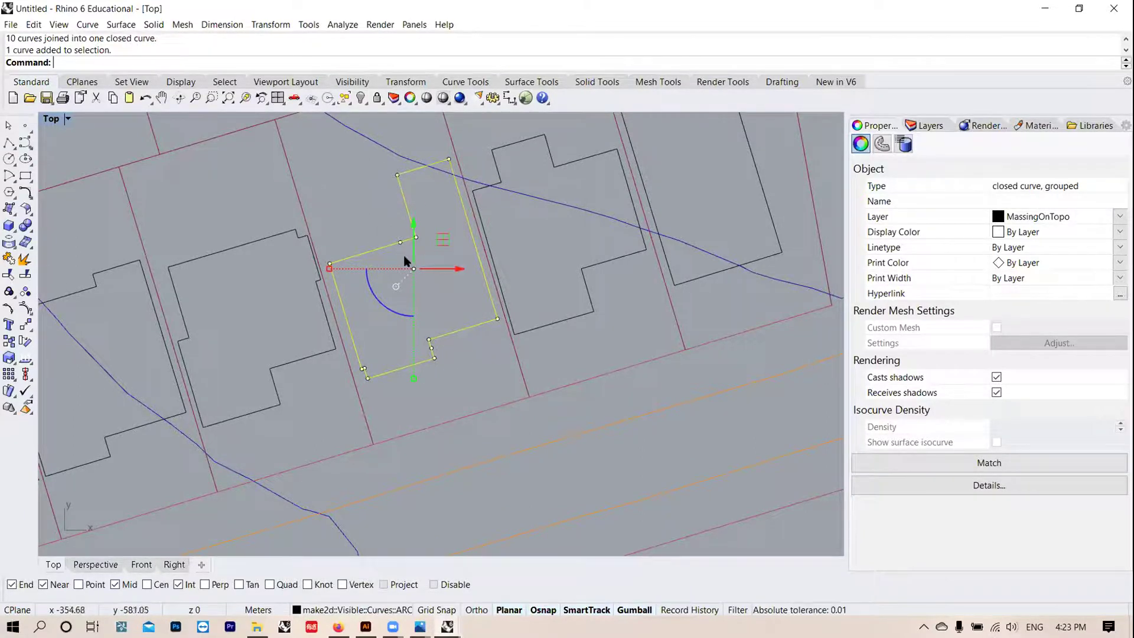
{"action": "scroll", "coordinate": [327, 243], "scroll_direction": "down", "scroll_amount": 3}
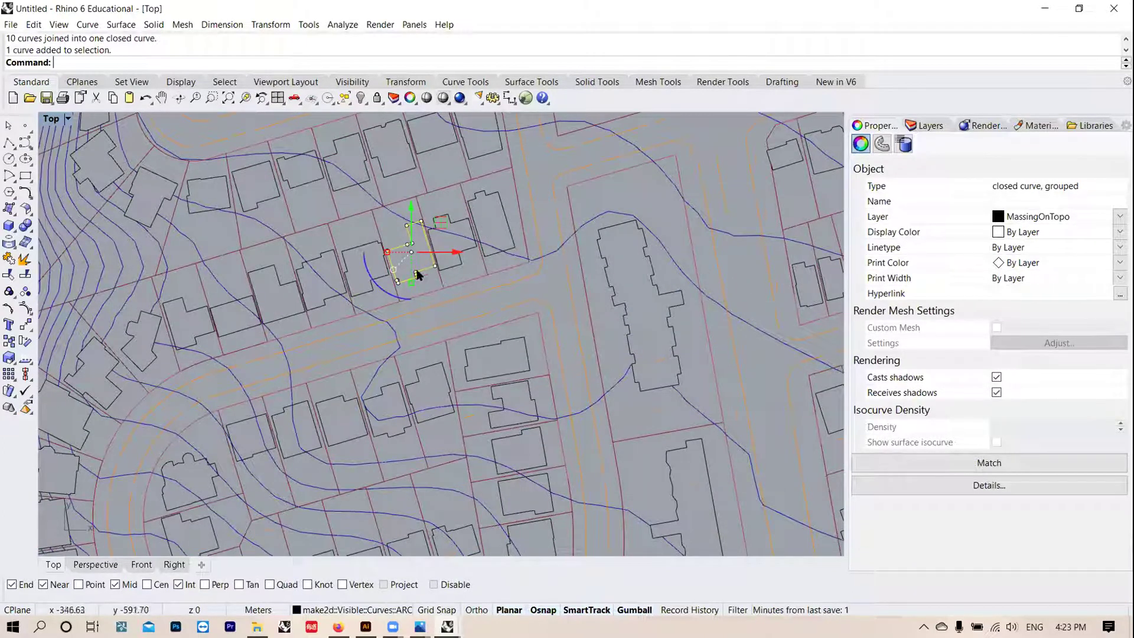
{"action": "scroll", "coordinate": [425, 271], "scroll_direction": "down", "scroll_amount": 4}
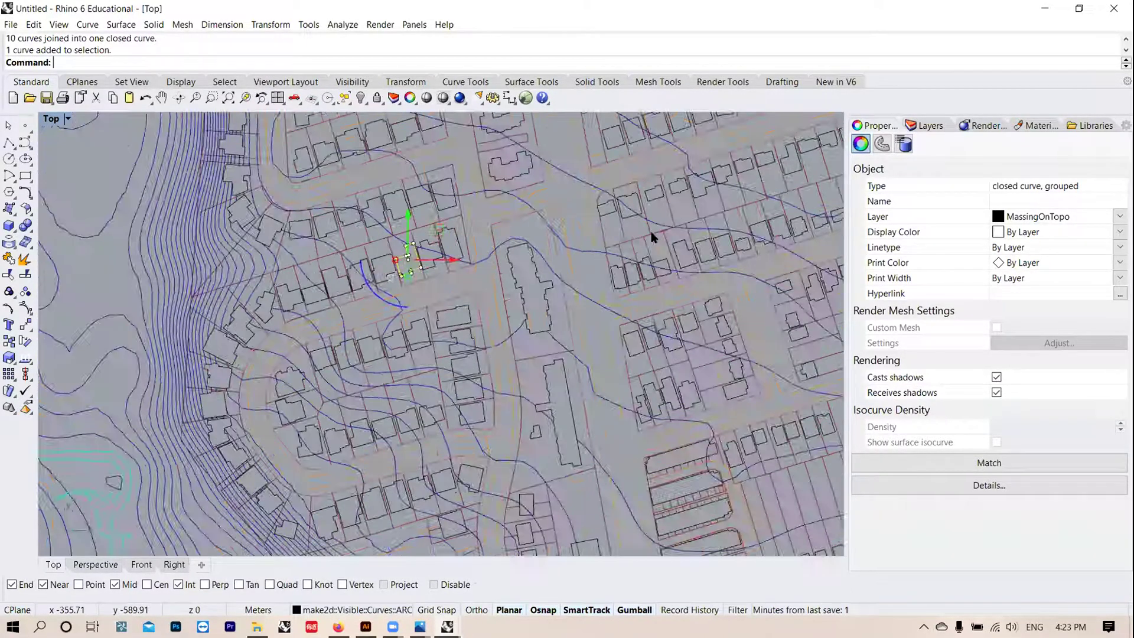
{"action": "scroll", "coordinate": [602, 213], "scroll_direction": "down", "scroll_amount": 2}
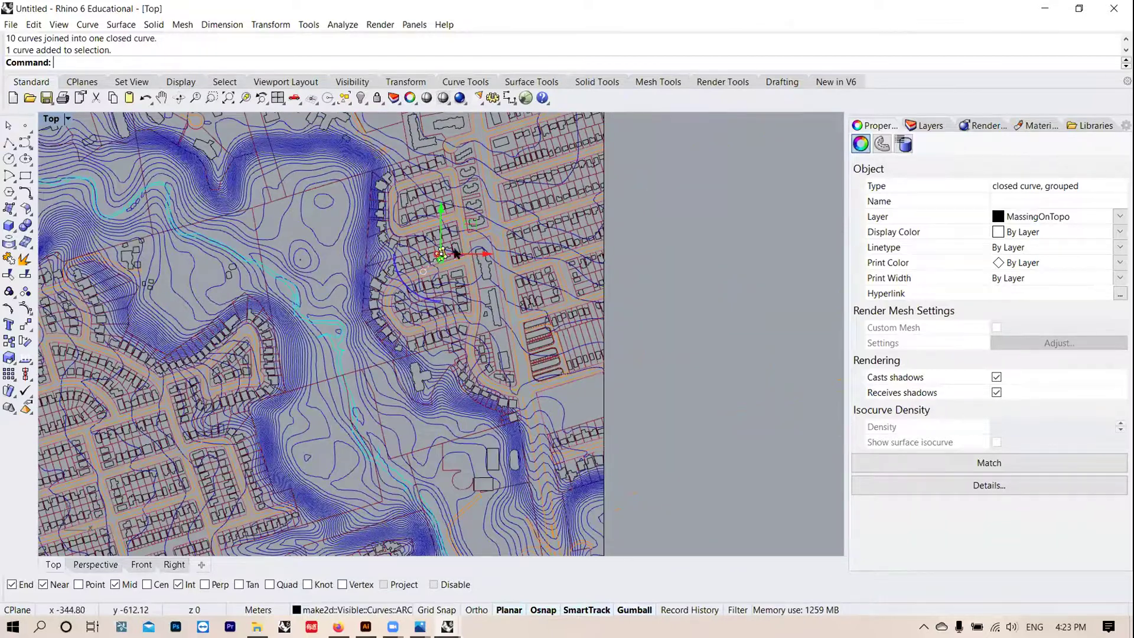
{"action": "scroll", "coordinate": [598, 175], "scroll_direction": "down", "scroll_amount": 5}
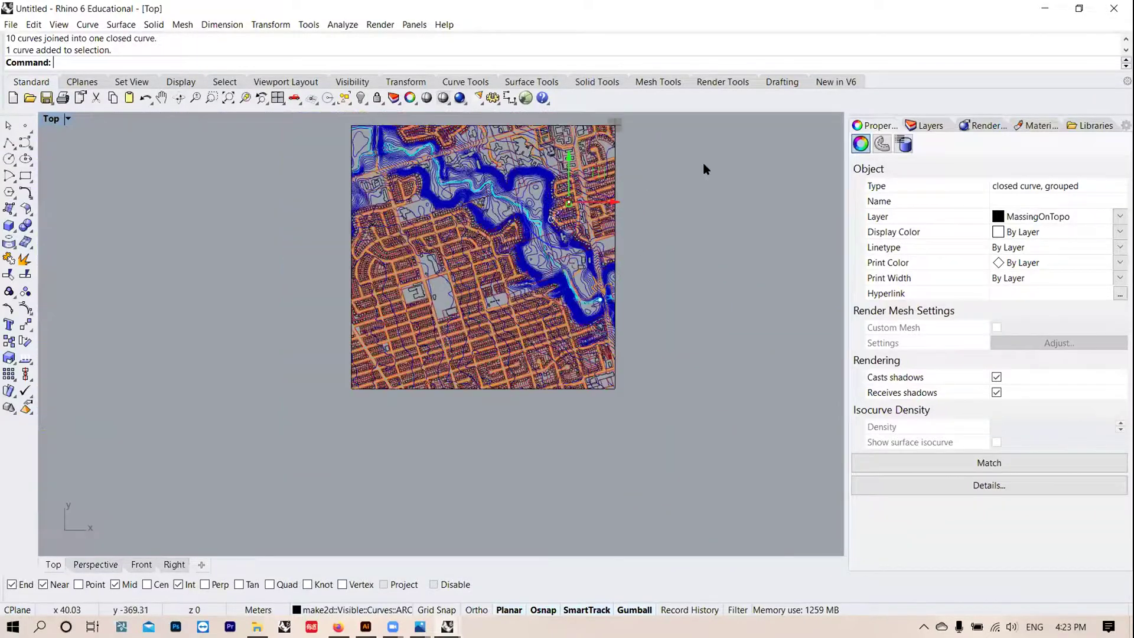
{"action": "left_click", "coordinate": [931, 126]}
{"action": "scroll", "coordinate": [941, 306], "scroll_direction": "down", "scroll_amount": 10}
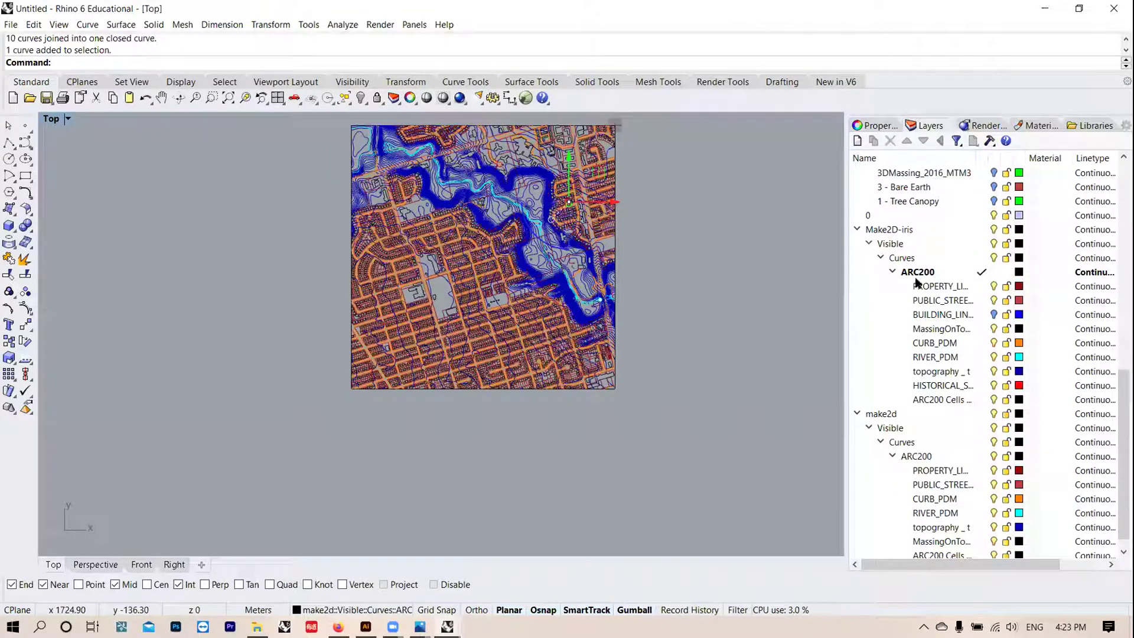
{"action": "scroll", "coordinate": [965, 370], "scroll_direction": "down", "scroll_amount": 1}
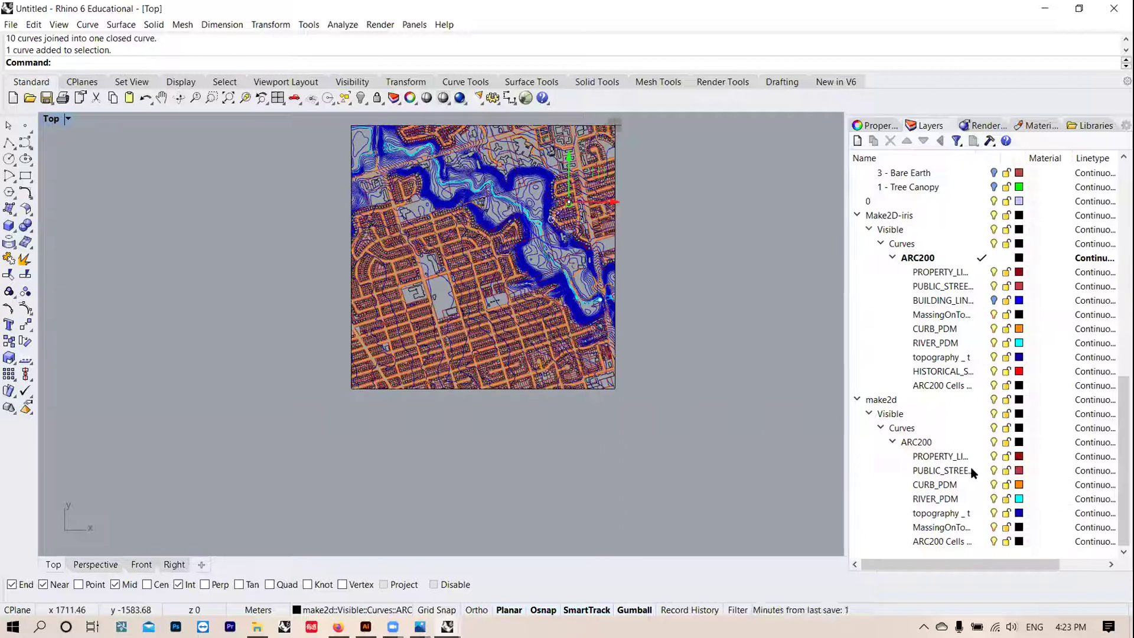
{"action": "left_click", "coordinate": [974, 529]}
{"action": "right_click", "coordinate": [970, 528]}
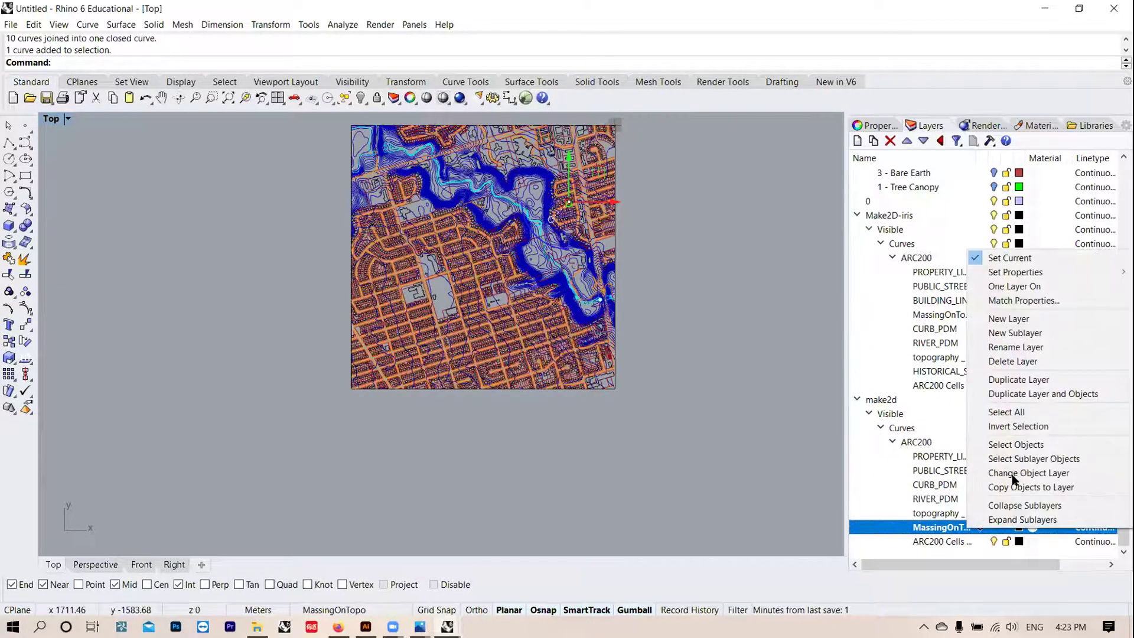
{"action": "left_click", "coordinate": [1026, 444]}
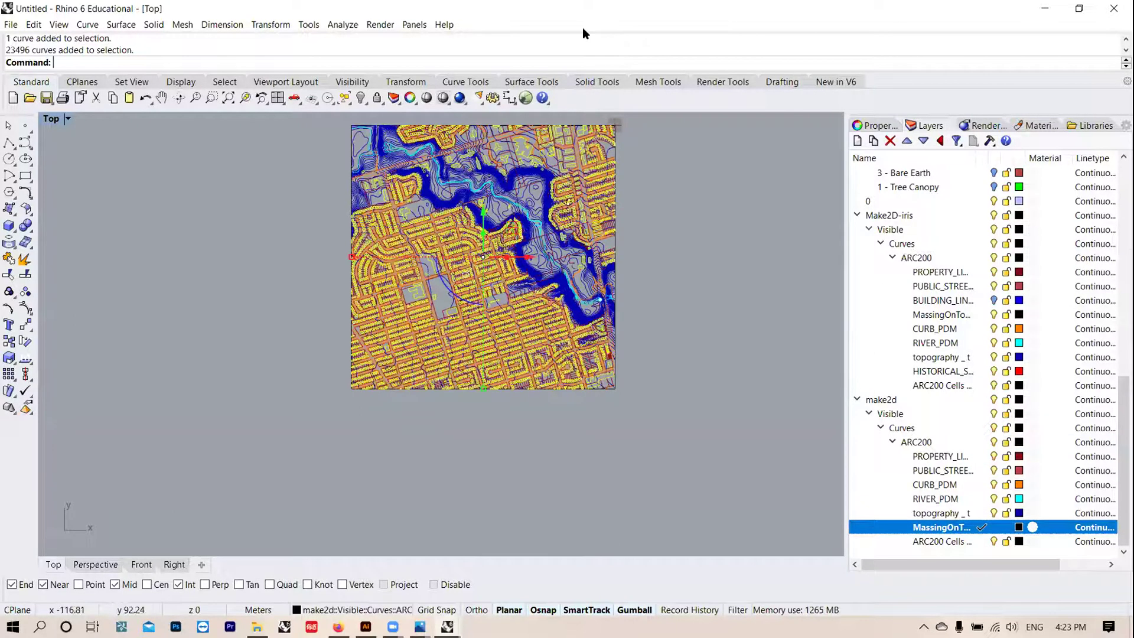
{"action": "type", "text": "join"}
{"action": "key", "text": "Return"}
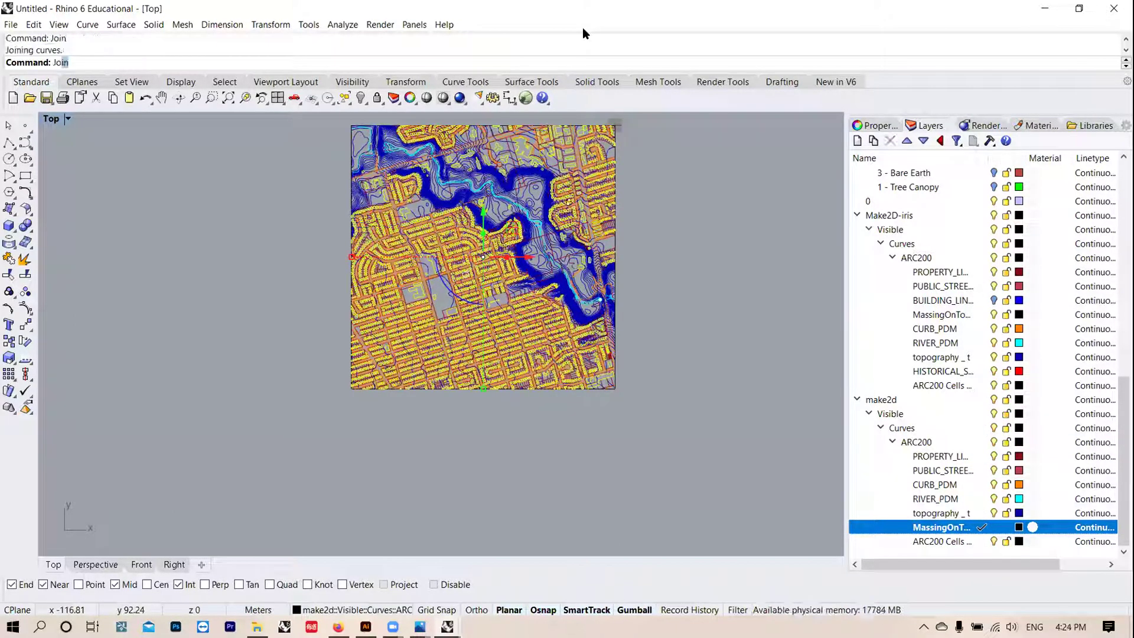
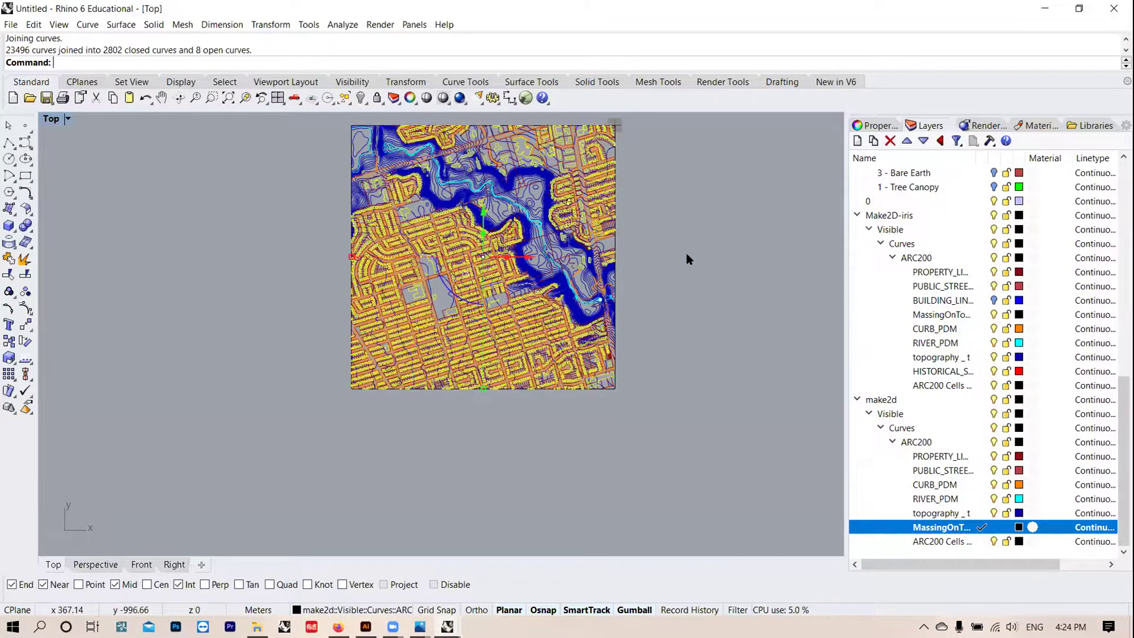
Step: Export the selected site map as Adobe Illustrator file 2a in the workshop1 folder, in RGB with model scale preserved at 1 meter = 0.3 cm
{"action": "left_click_drag", "start_coordinate": [579, 364], "coordinate": [346, 141]}
{"action": "left_click", "coordinate": [11, 24]}
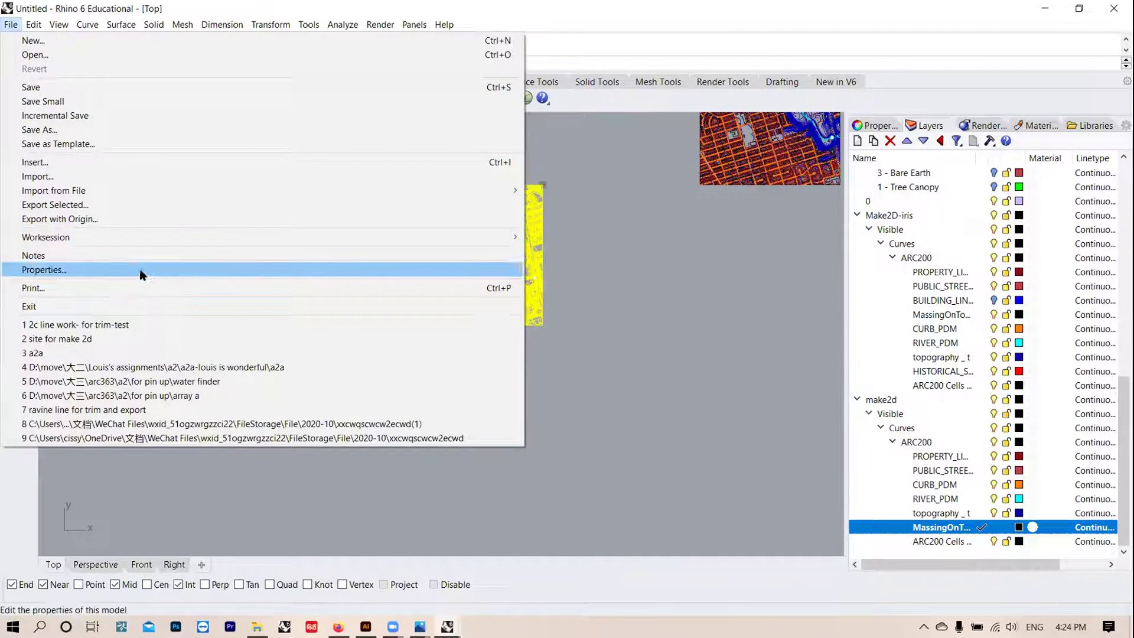
{"action": "left_click", "coordinate": [78, 205]}
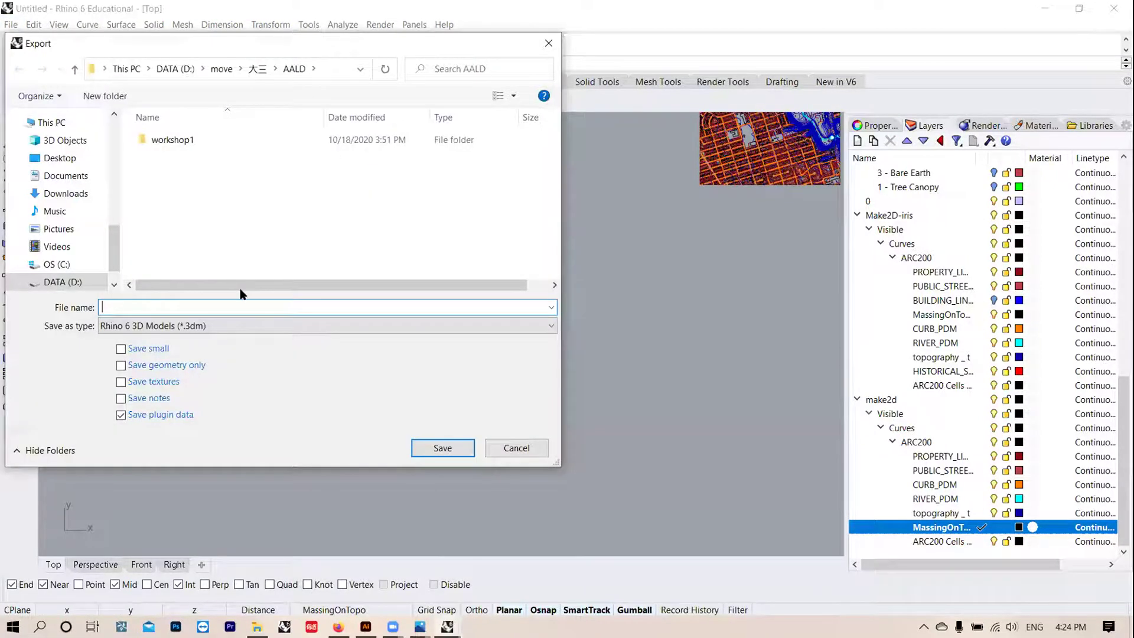
{"action": "left_click", "coordinate": [235, 322]}
{"action": "left_click", "coordinate": [146, 122]}
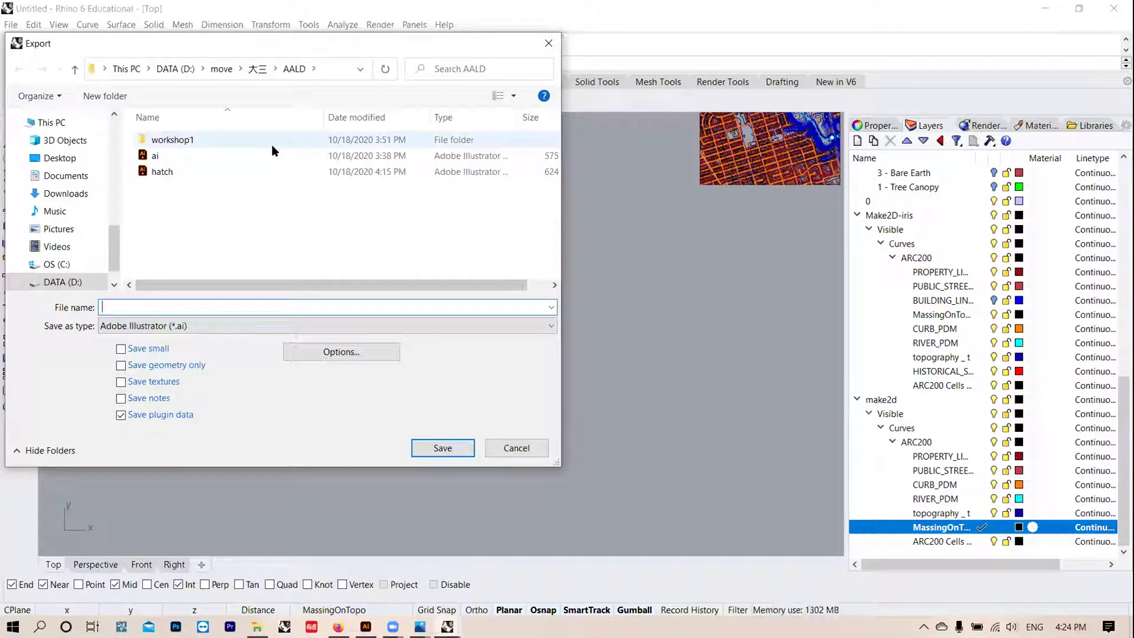
{"action": "double_click", "coordinate": [210, 139]}
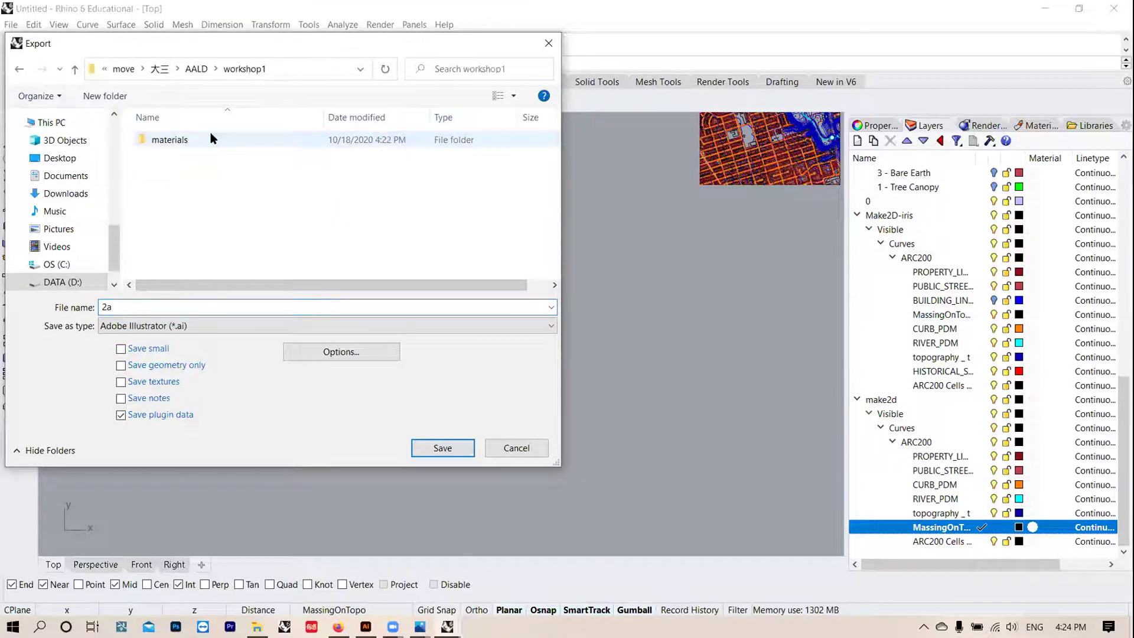
{"action": "left_click", "coordinate": [437, 449]}
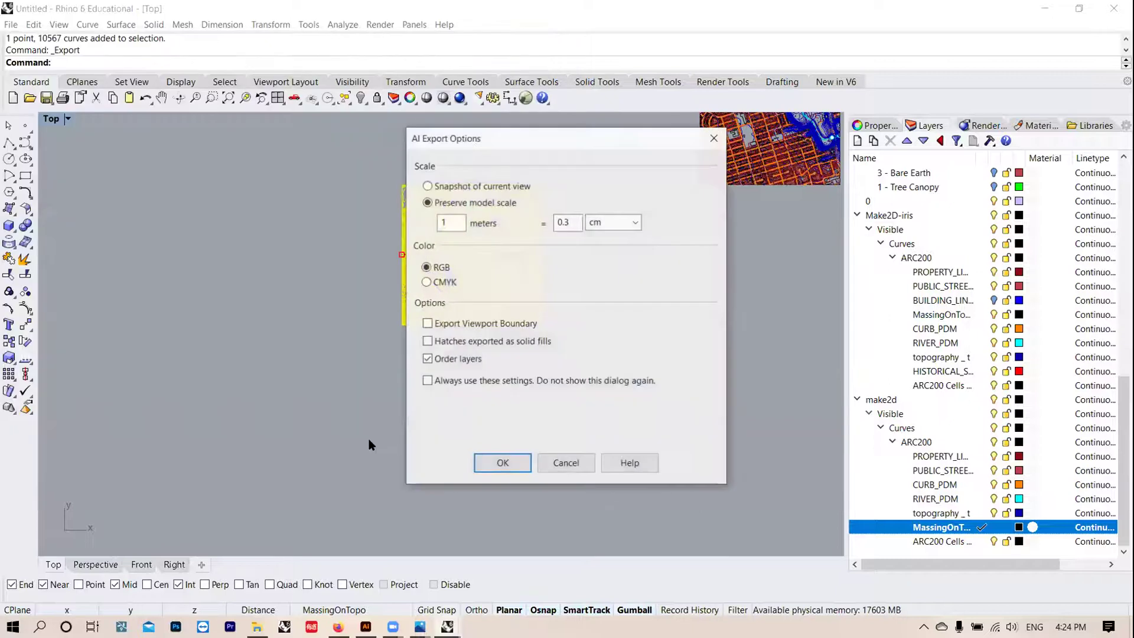
{"action": "left_click", "coordinate": [499, 465]}
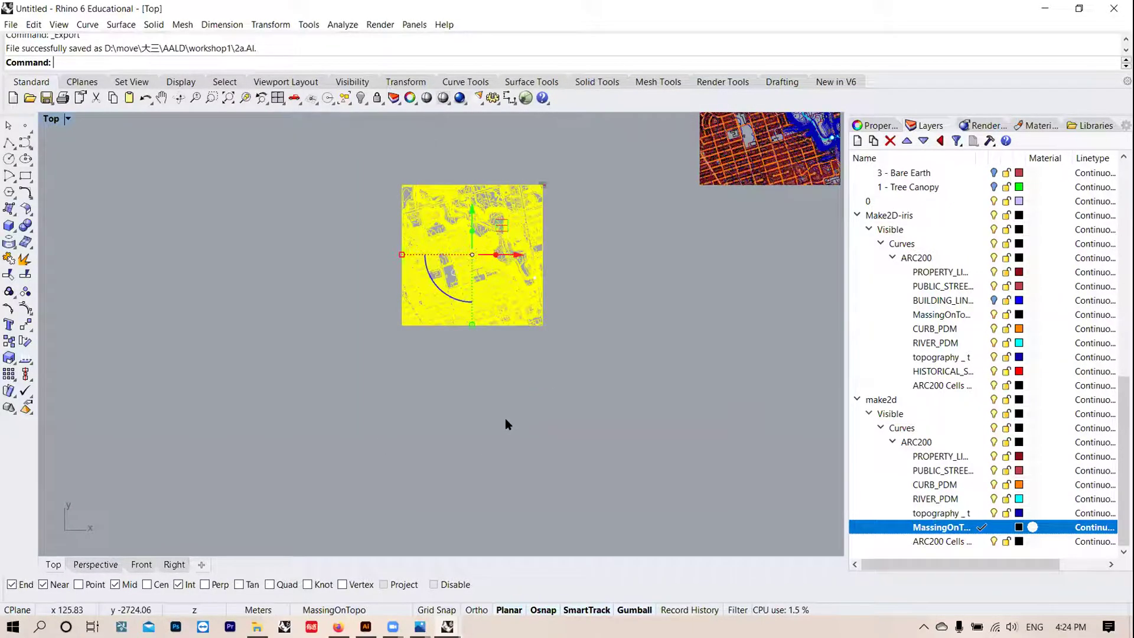
Step: Switch to File Explorer and open the exported 2a file from the workshop1 folder in Illustrator
{"action": "key", "text": "alt+Tab"}
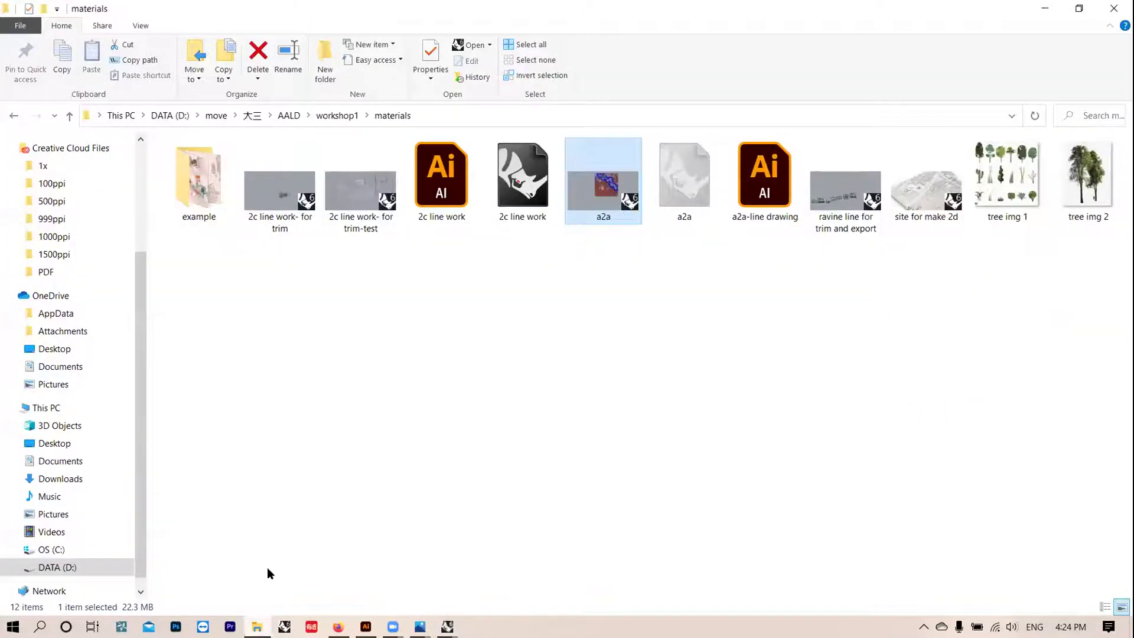
{"action": "left_click", "coordinate": [348, 115]}
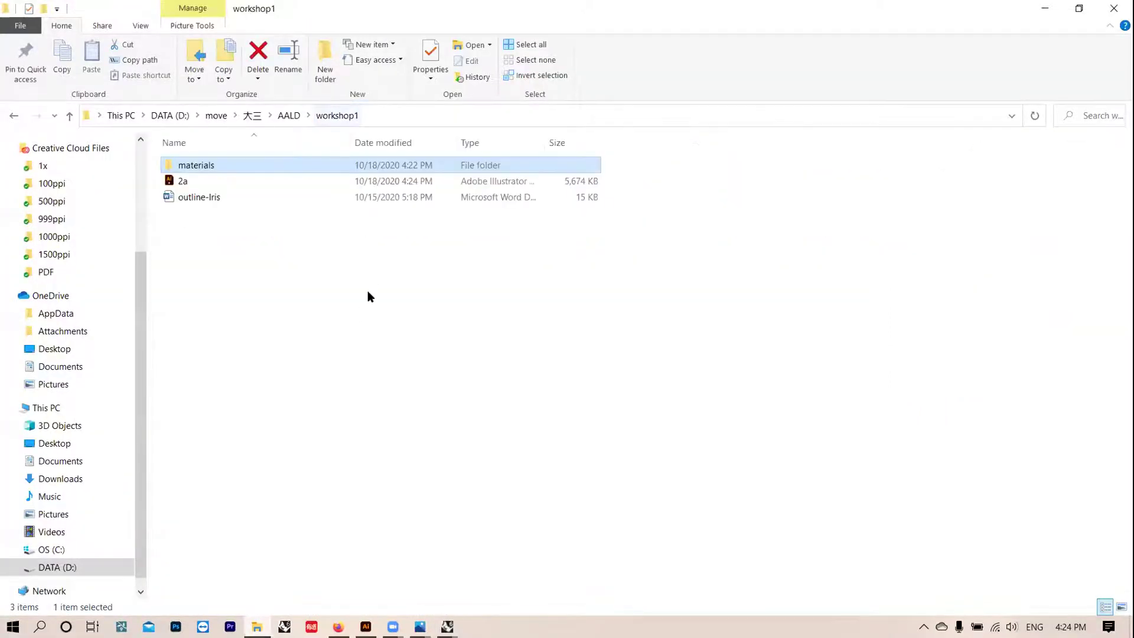
{"action": "double_click", "coordinate": [321, 180]}
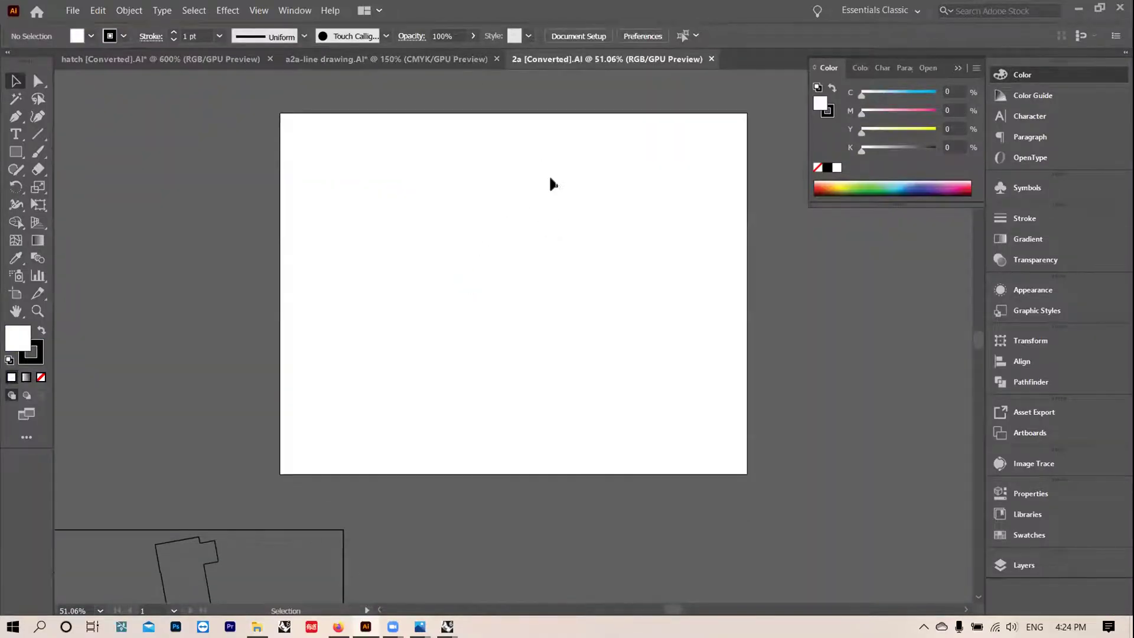
Step: Examine the full extent of the imported site linework in relation to the artboard
{"action": "key", "text": "ctrl+minus"}
{"action": "key", "text": "ctrl+minus"}
{"action": "key", "text": "ctrl+minus"}
{"action": "key", "text": "ctrl+minus"}
{"action": "key", "text": "ctrl+minus"}
{"action": "key", "text": "ctrl+minus"}
{"action": "key", "text": "ctrl+minus"}
{"action": "key", "text": "ctrl+minus"}
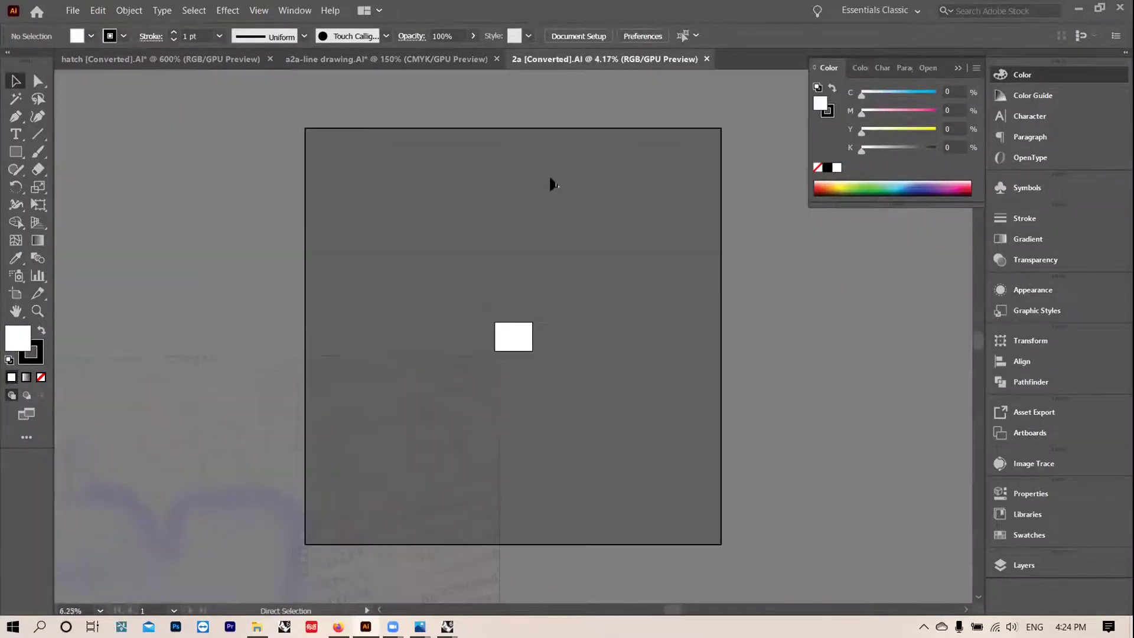
{"action": "scroll", "coordinate": [553, 184], "scroll_direction": "down", "scroll_amount": 2}
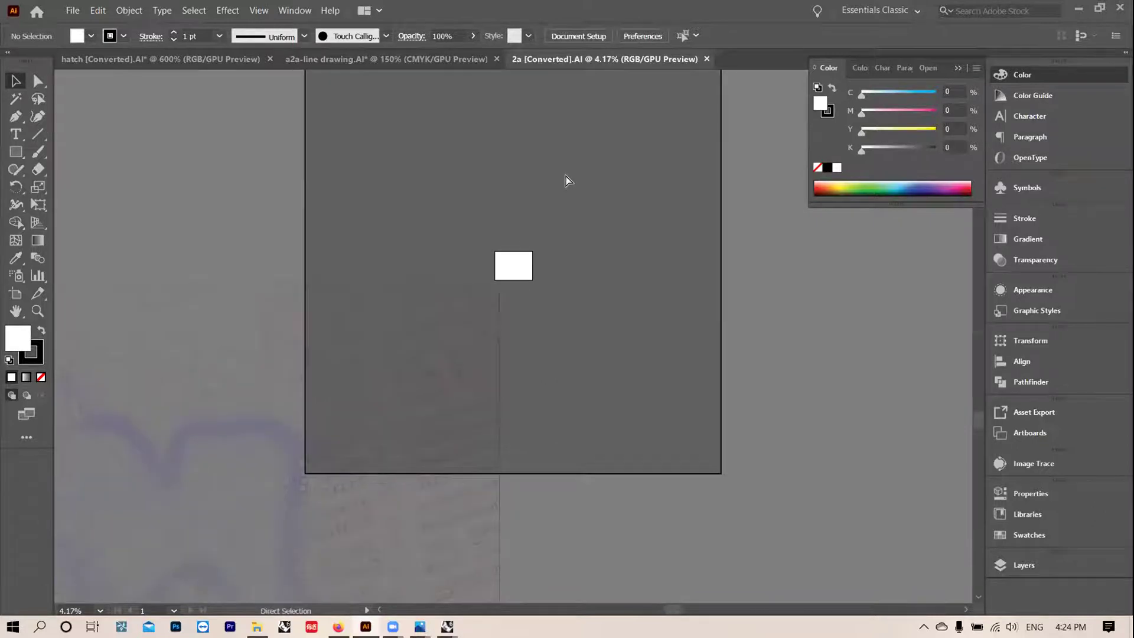
{"action": "key", "text": "ctrl+minus"}
{"action": "scroll", "coordinate": [504, 134], "scroll_direction": "down", "scroll_amount": 4}
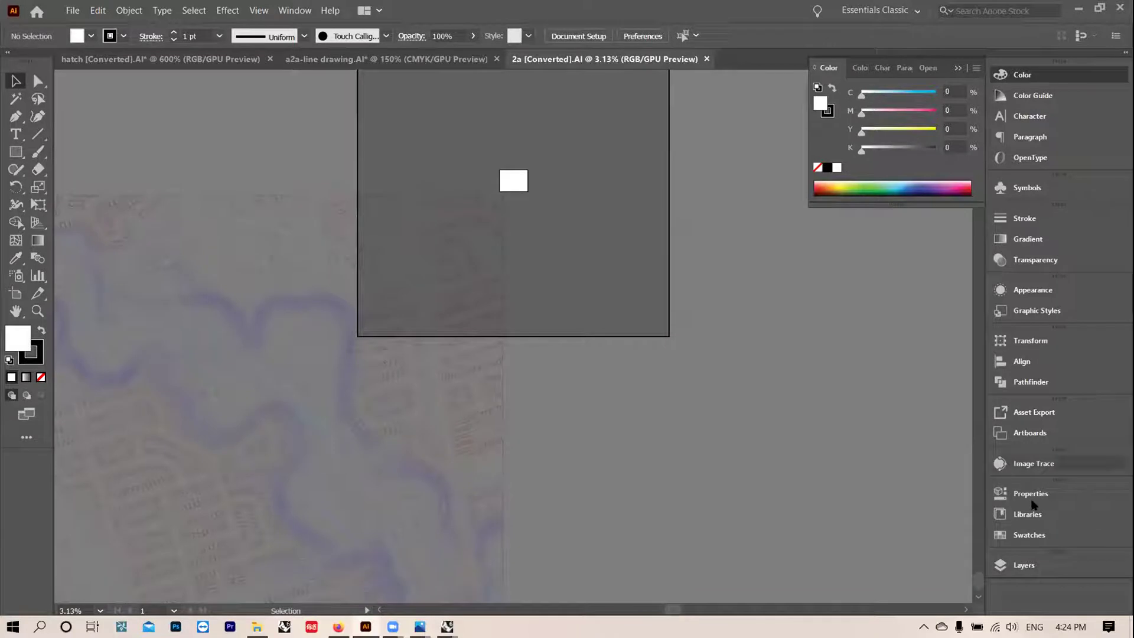
{"action": "left_click", "coordinate": [1024, 566]}
{"action": "left_click", "coordinate": [1024, 566]}
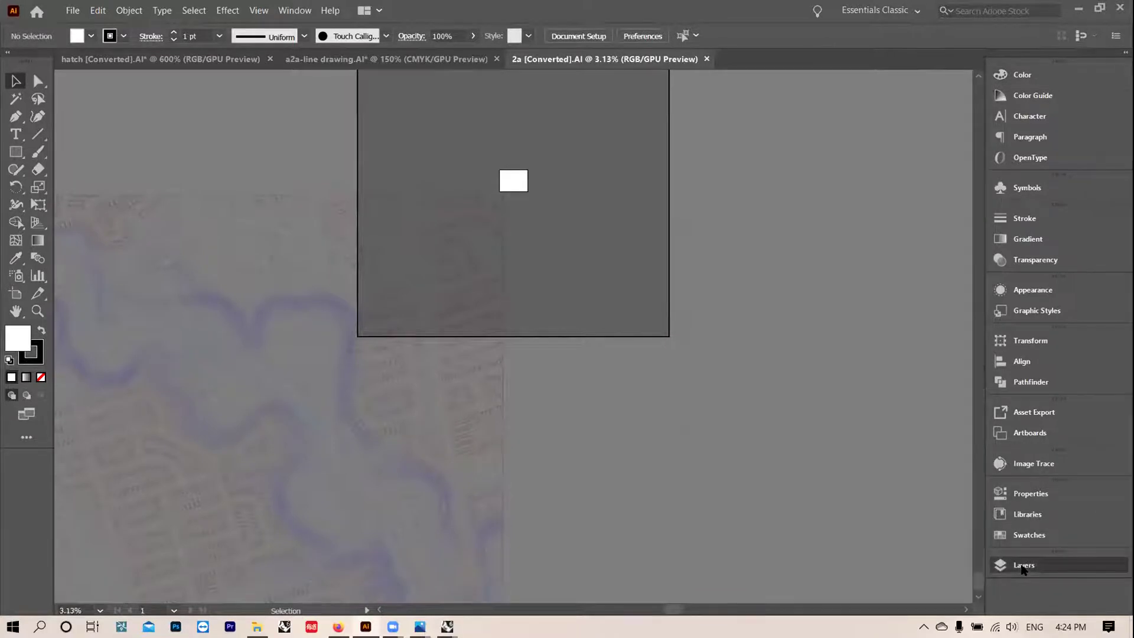
{"action": "left_click", "coordinate": [1034, 438]}
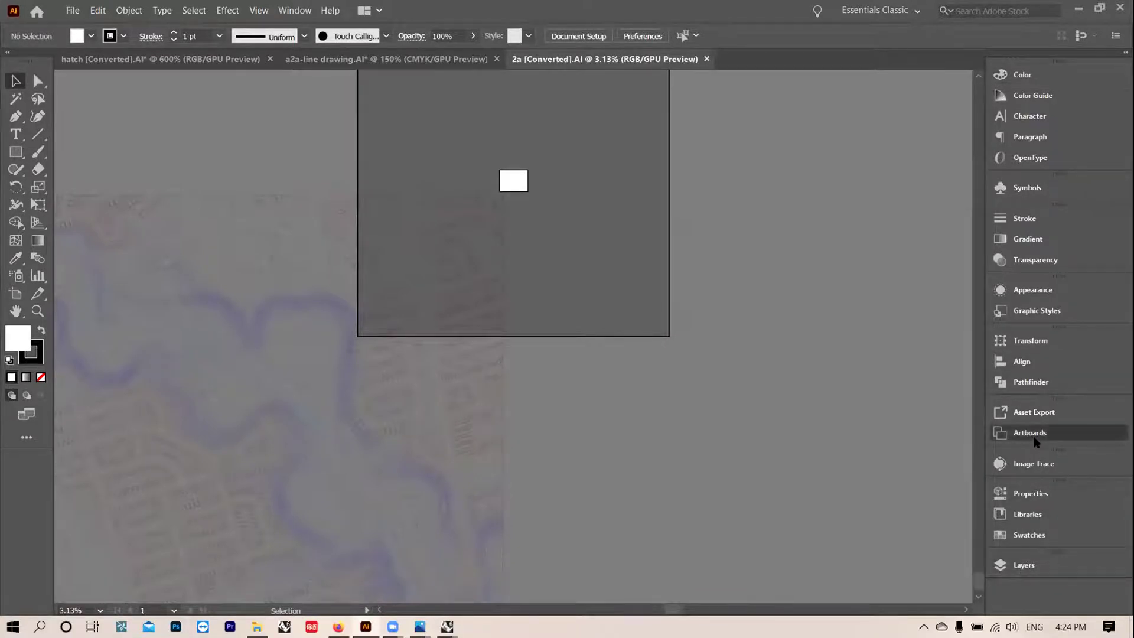
Step: Resize the artboard of the 2a drawing to a 50 in square
{"action": "left_click", "coordinate": [960, 274]}
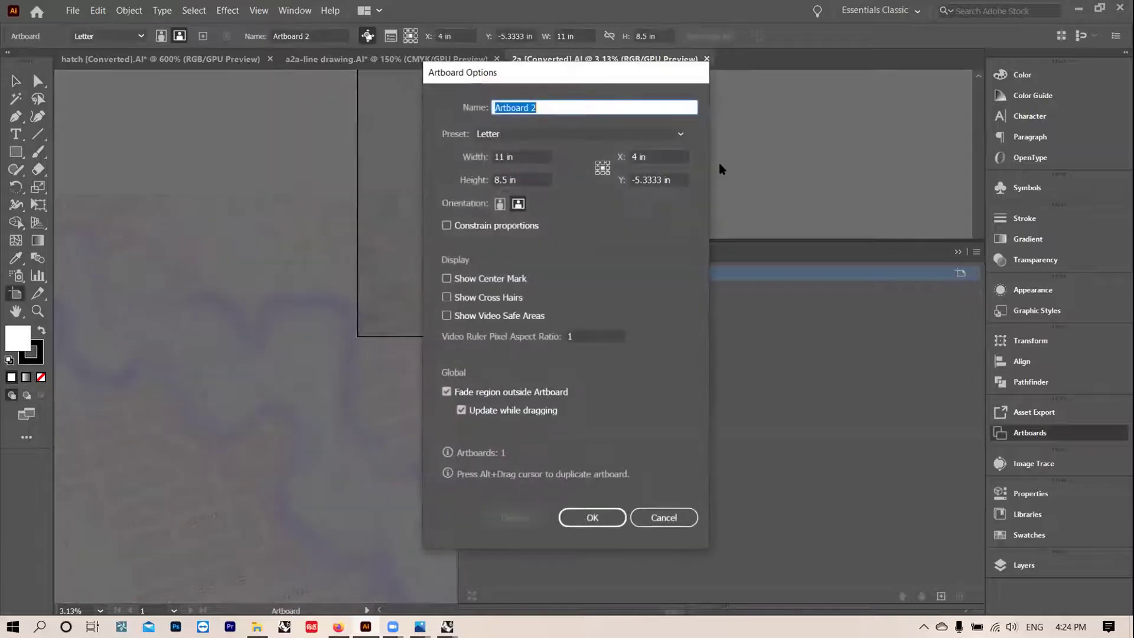
{"action": "left_click", "coordinate": [503, 157]}
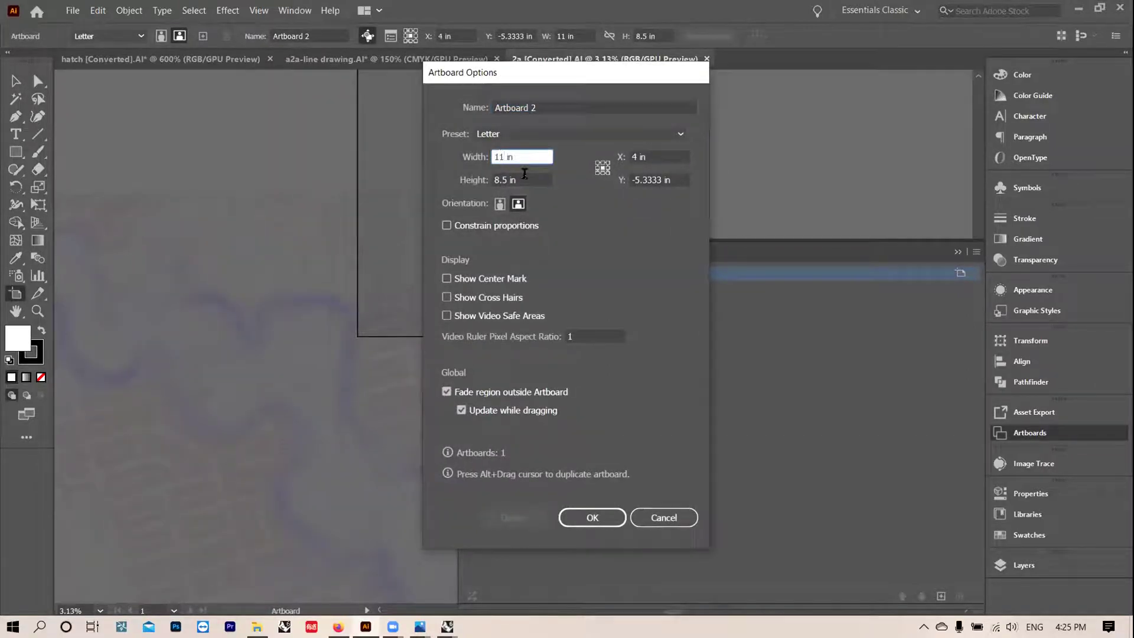
{"action": "key", "text": "BackSpace"}
{"action": "key", "text": "BackSpace"}
{"action": "type", "text": "50"}
{"action": "key", "text": "Tab"}
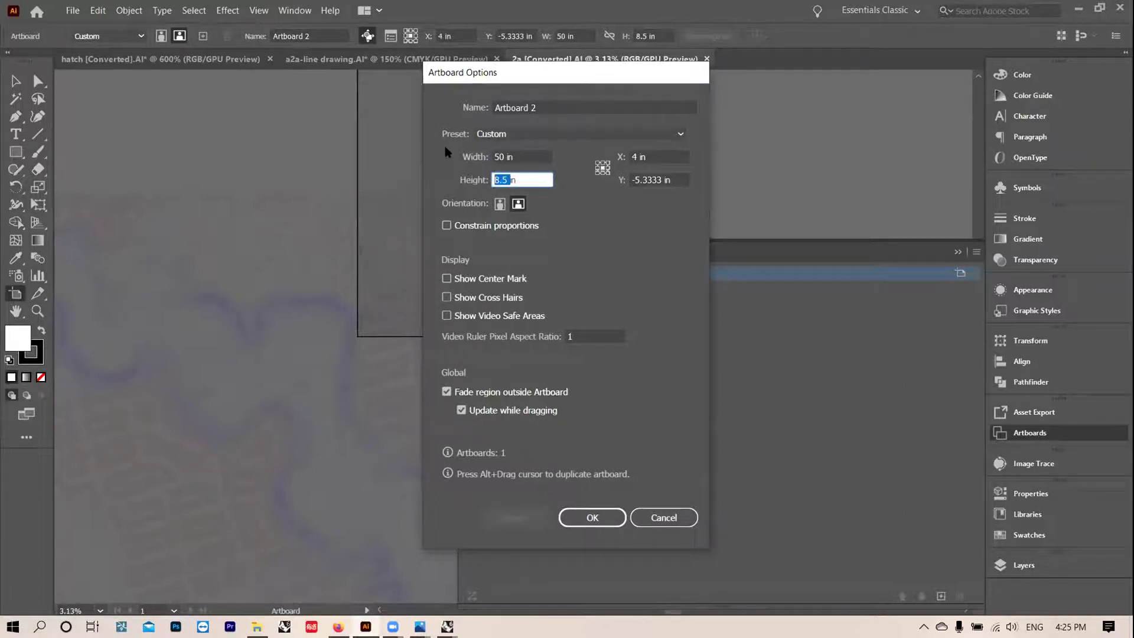
{"action": "key", "text": "Return"}
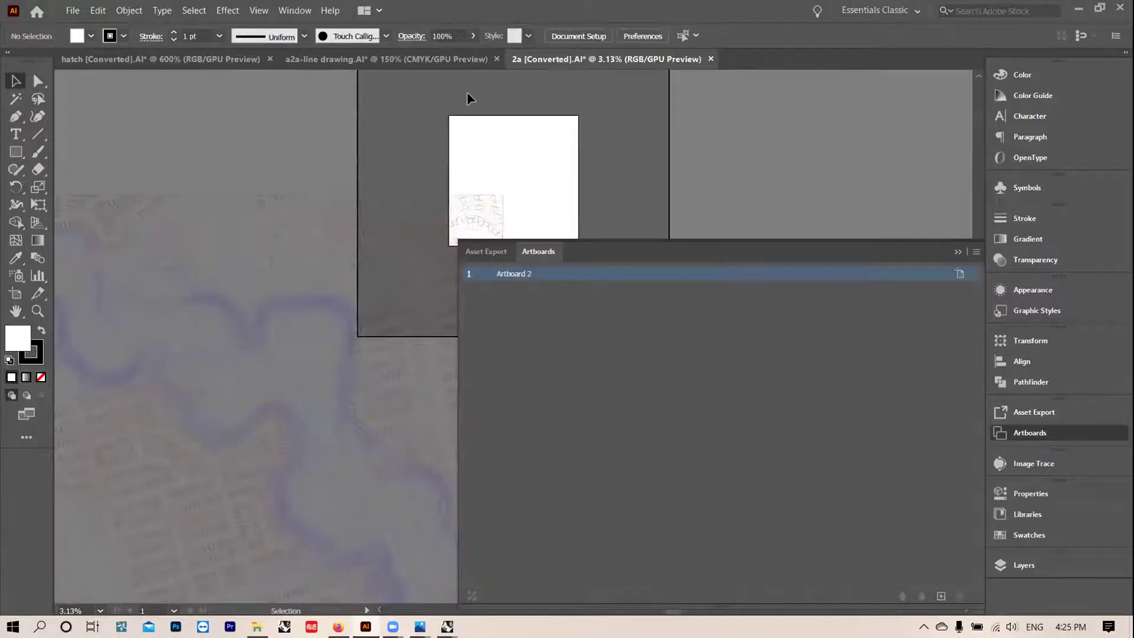
{"action": "left_click", "coordinate": [469, 97]}
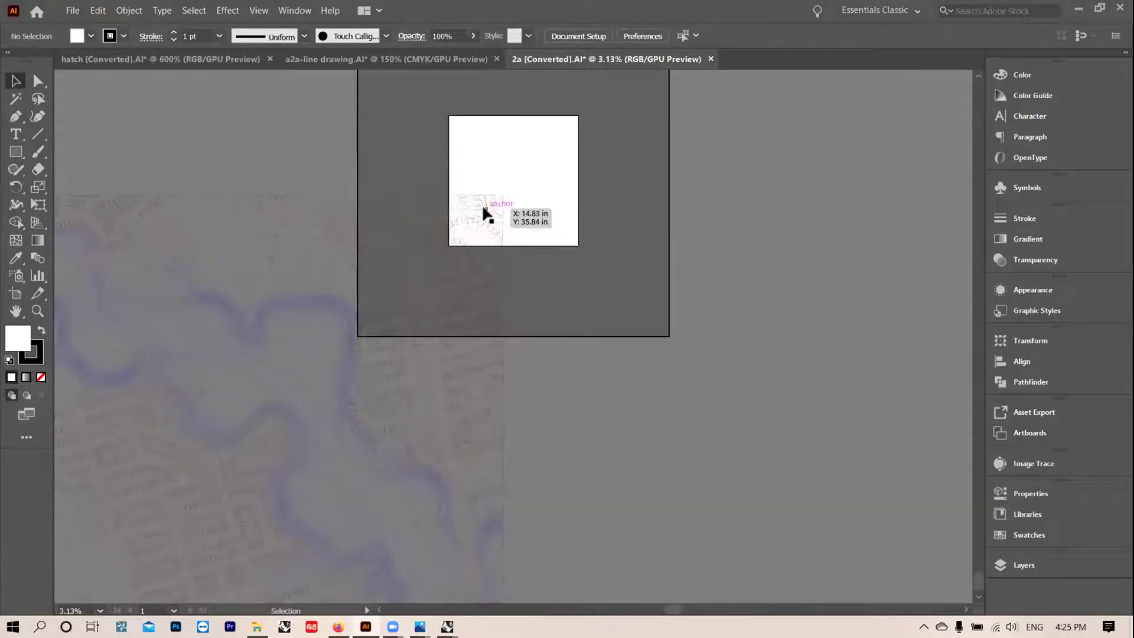
{"action": "left_click_drag", "start_coordinate": [380, 144], "coordinate": [672, 283]}
{"action": "left_click", "coordinate": [671, 286]}
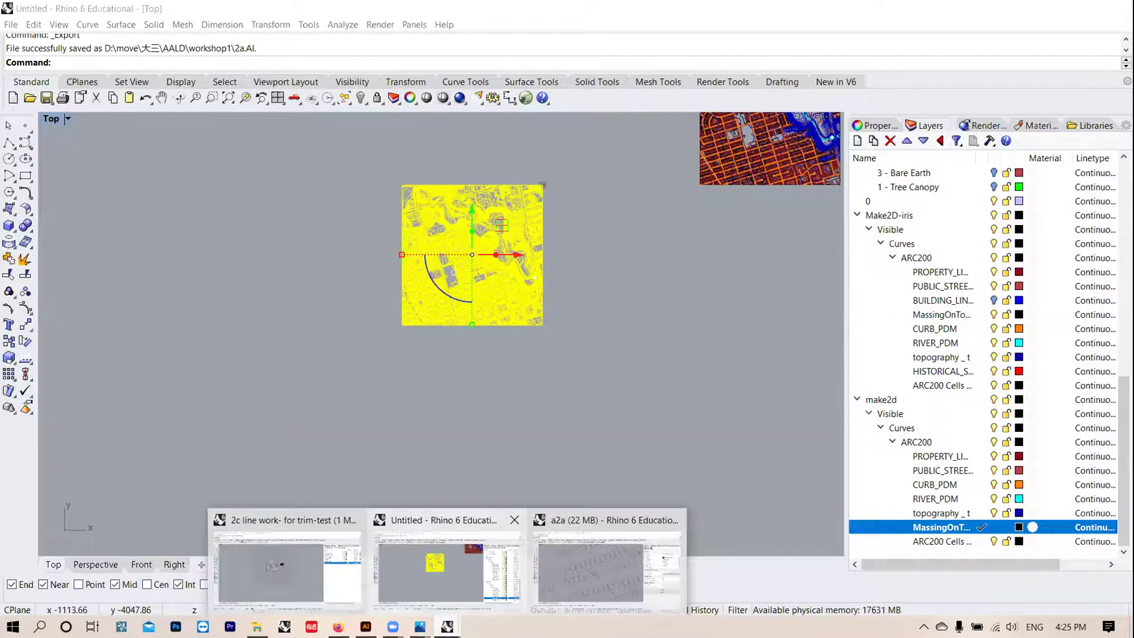
Step: Switch to Rhino and export the selected site map as Illustrator file 2a-new, in RGB with model scale preserved at 1 meter = 0.02 cm
{"action": "left_click", "coordinate": [491, 582]}
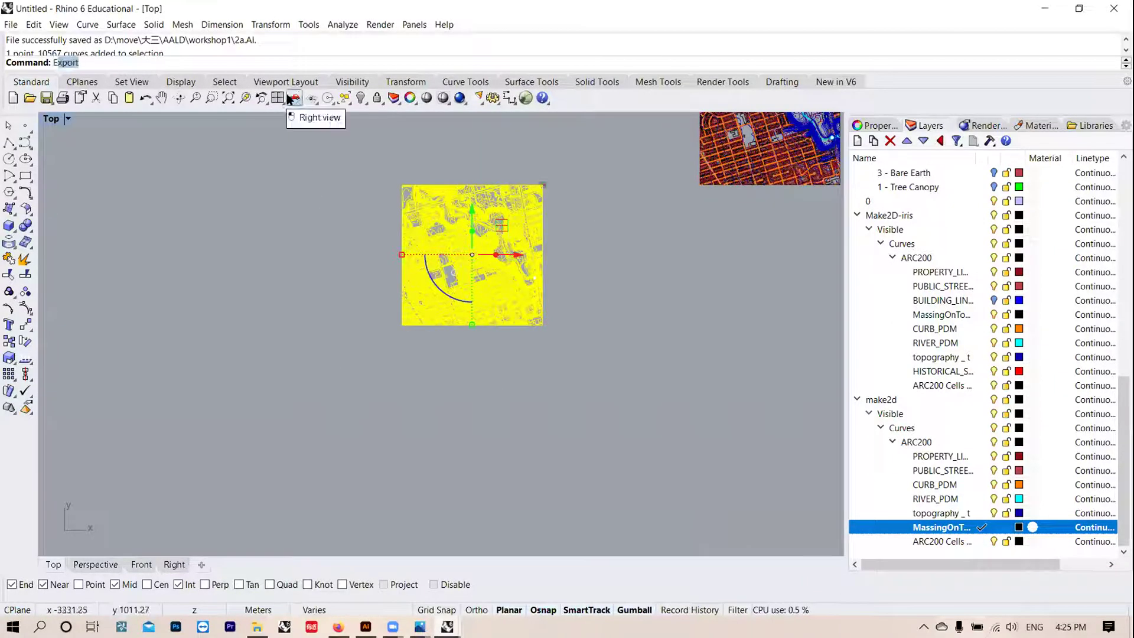
{"action": "key", "text": "Return"}
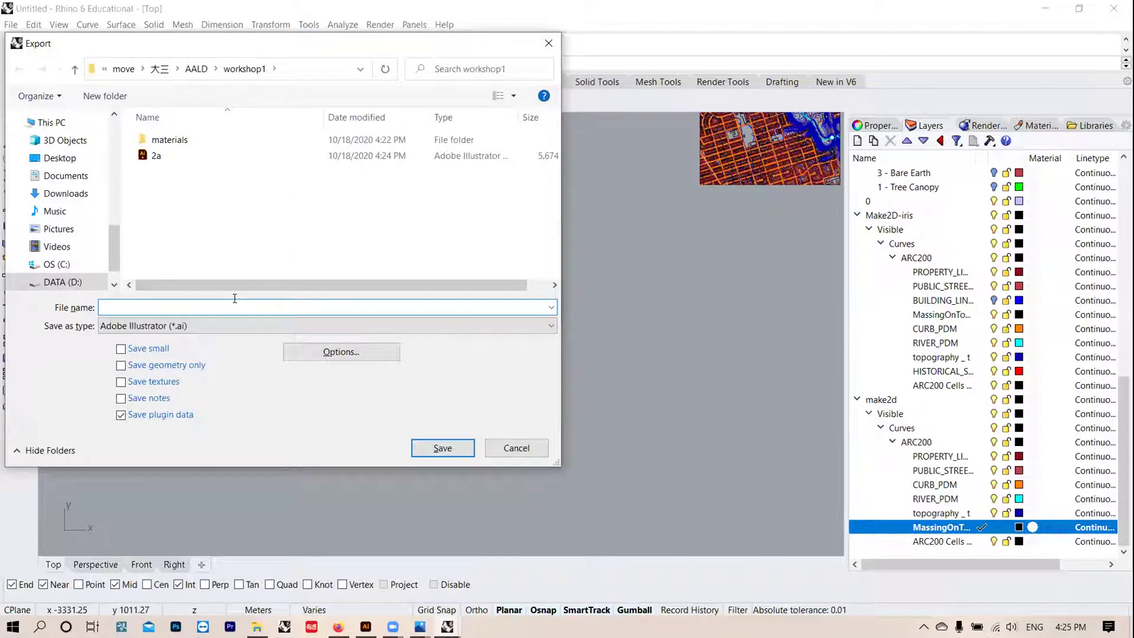
{"action": "type", "text": "2a-ne"}
{"action": "key", "text": "Return"}
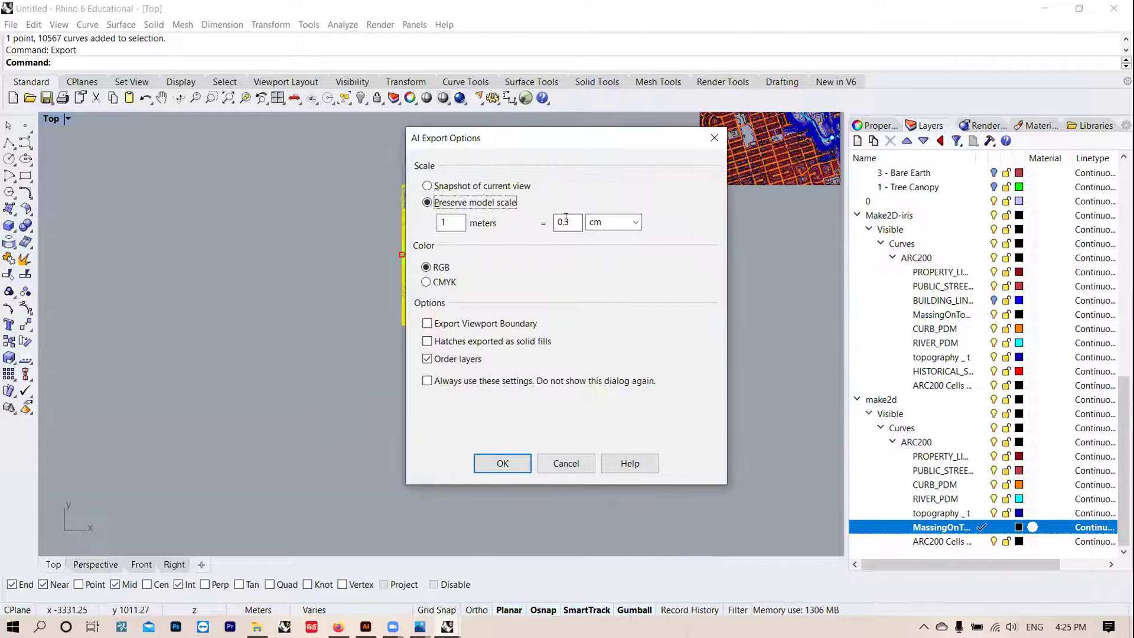
{"action": "double_click", "coordinate": [567, 222]}
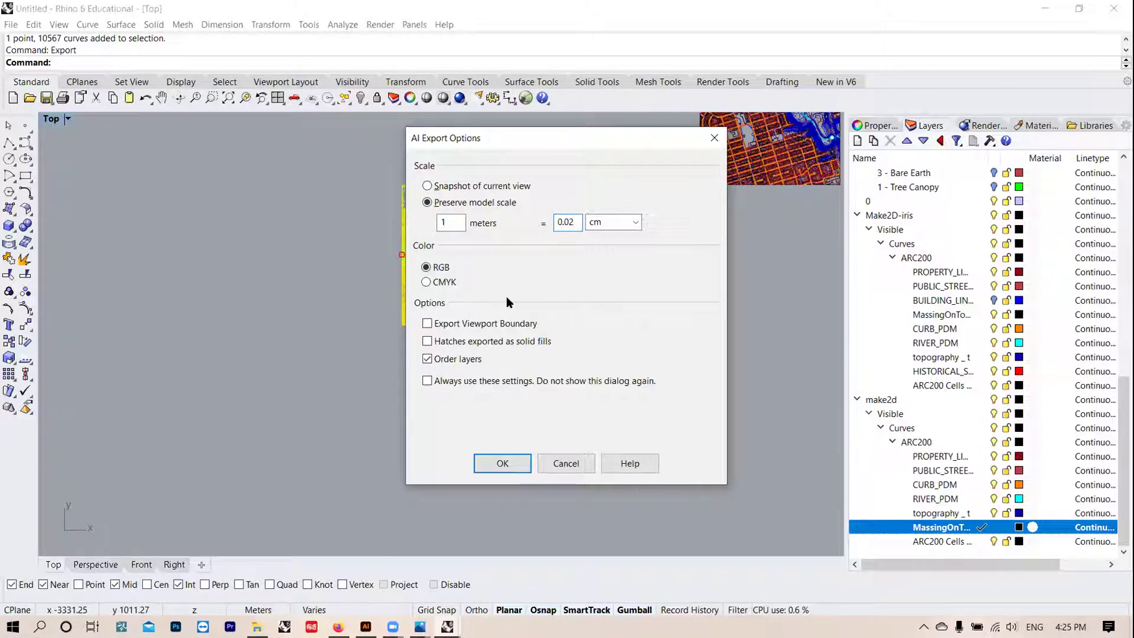
{"action": "left_click_drag", "start_coordinate": [644, 139], "coordinate": [623, 71]}
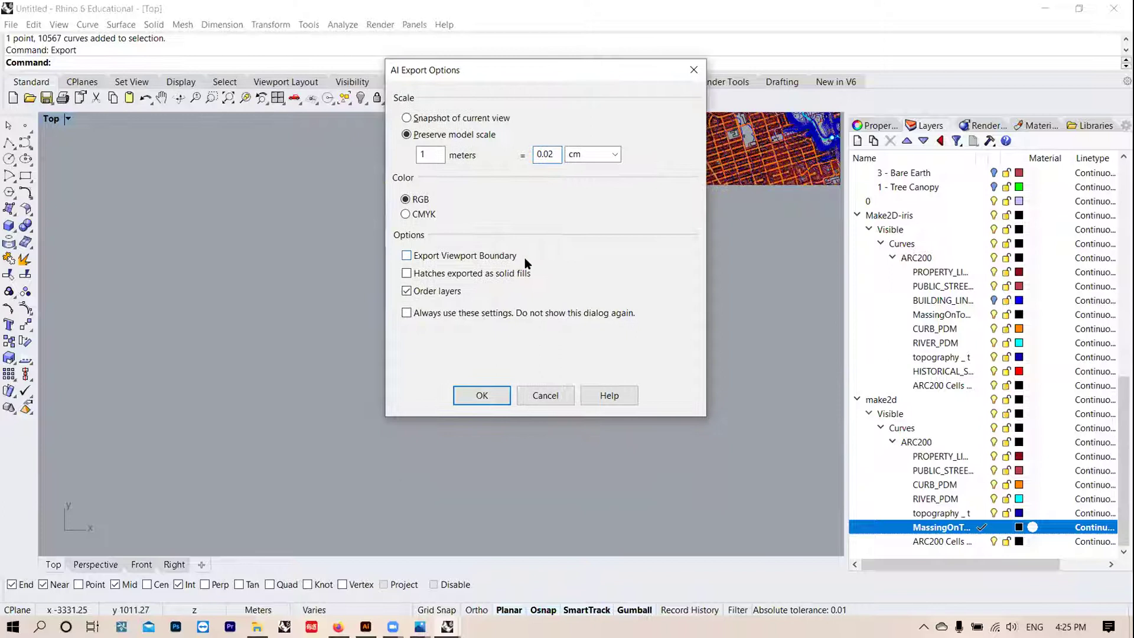
{"action": "left_click", "coordinate": [482, 395]}
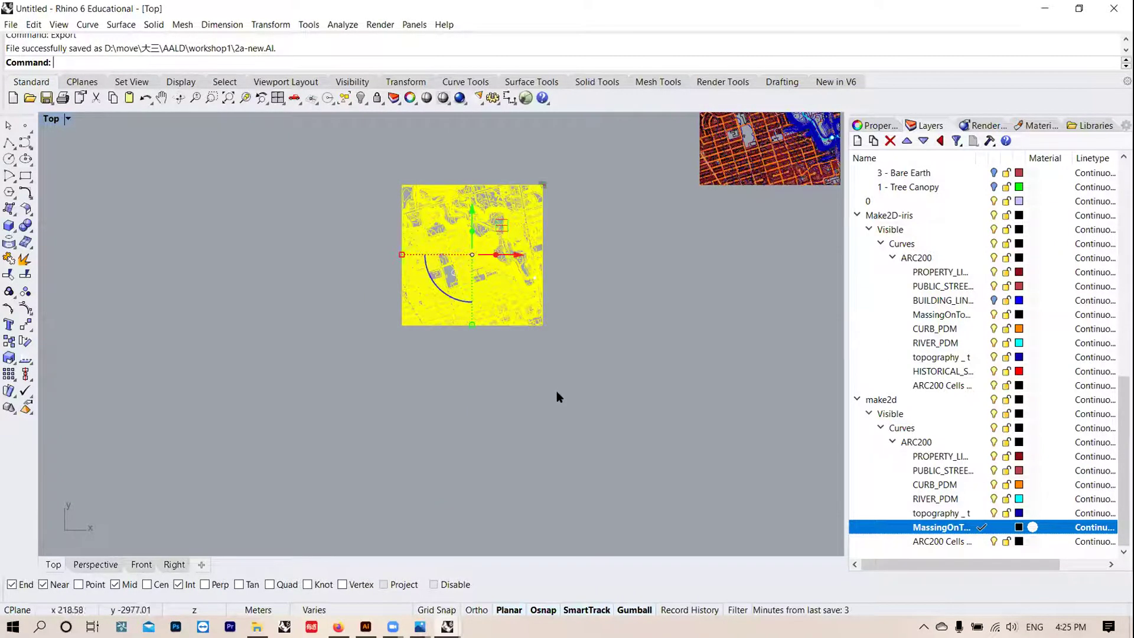
Step: Switch to Illustrator, close the 2a document and open the newly exported 2a-new file from File Explorer
{"action": "key", "text": "alt+Tab"}
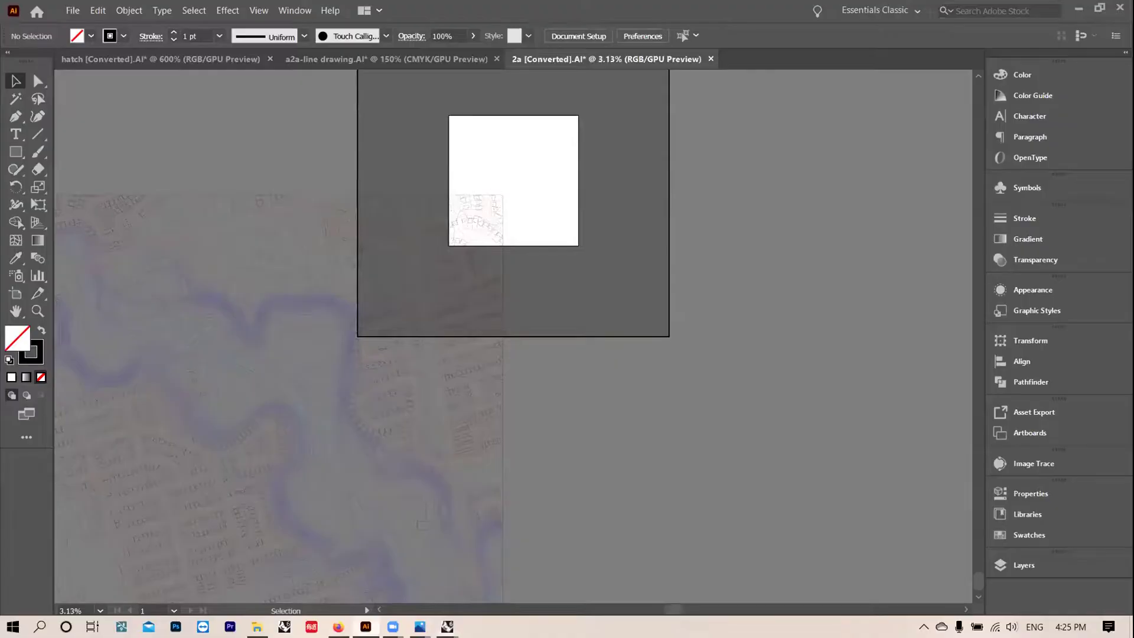
{"action": "left_click", "coordinate": [710, 59]}
{"action": "left_click", "coordinate": [643, 335]}
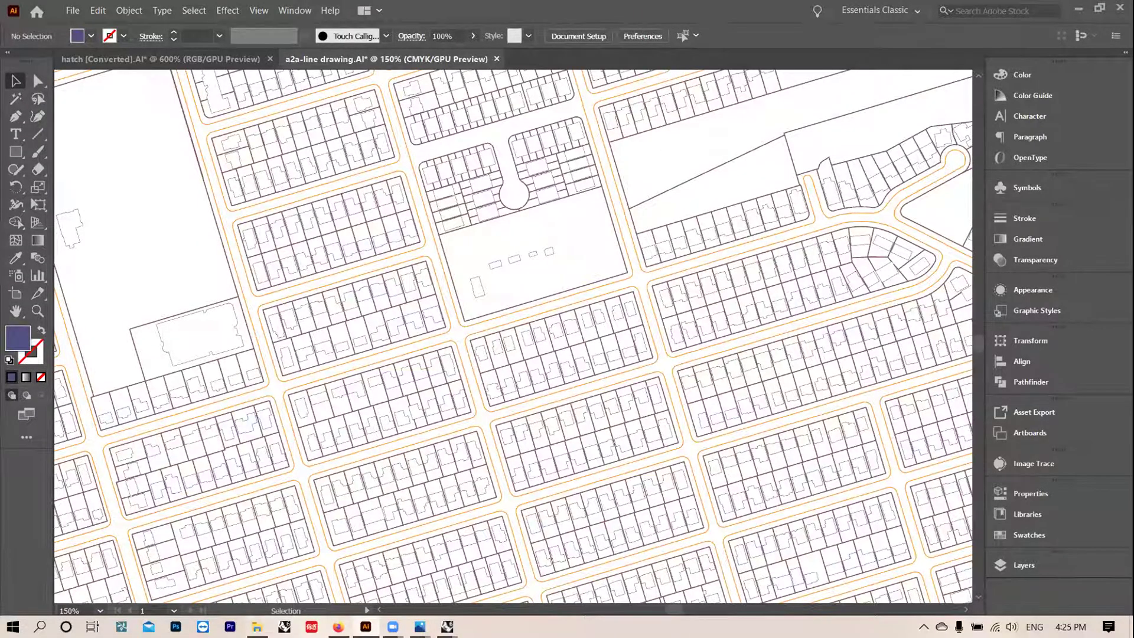
{"action": "left_click", "coordinate": [257, 626]}
{"action": "double_click", "coordinate": [253, 190]}
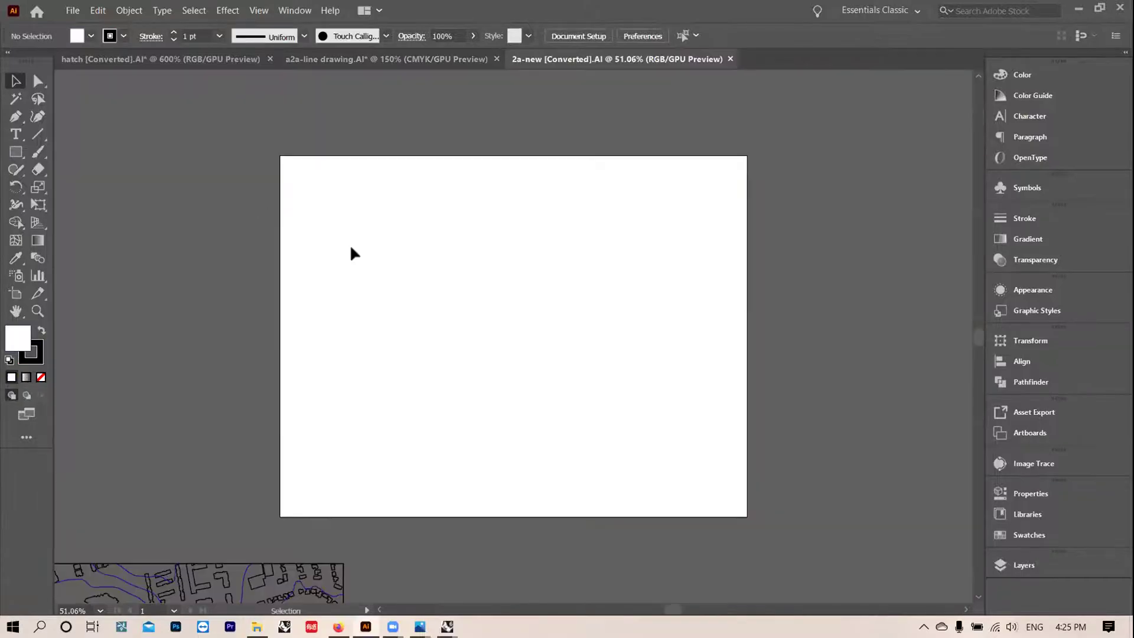
{"action": "key", "text": "ctrl+0"}
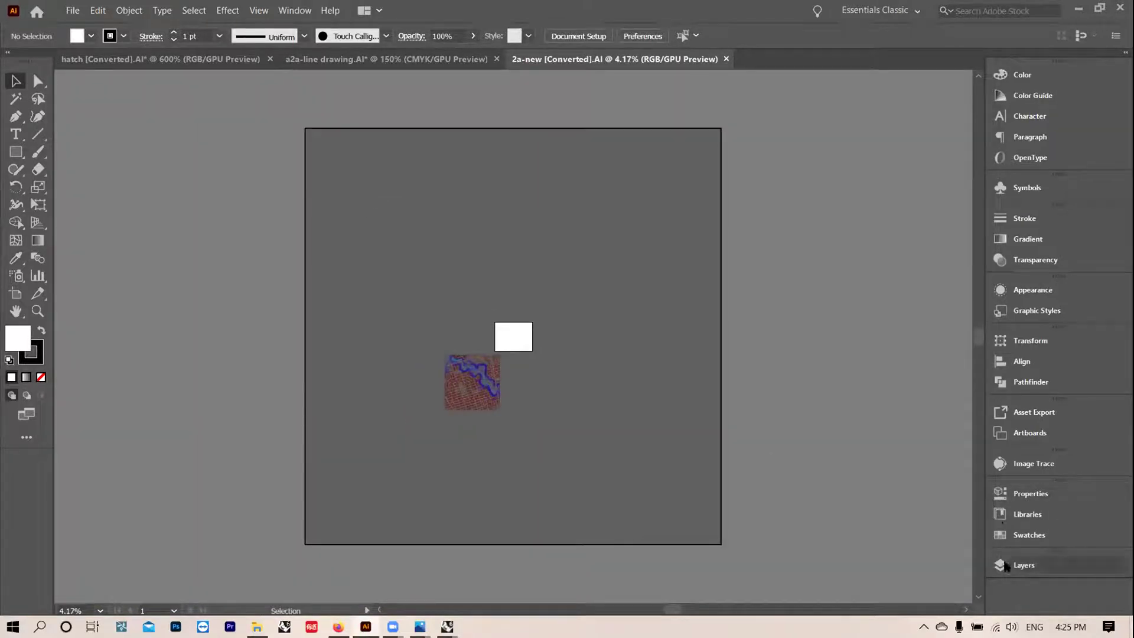
Step: Set the artboard of the 2a-new drawing to 40 in wide and 40 in high
{"action": "left_click", "coordinate": [1031, 432]}
{"action": "left_click", "coordinate": [960, 273]}
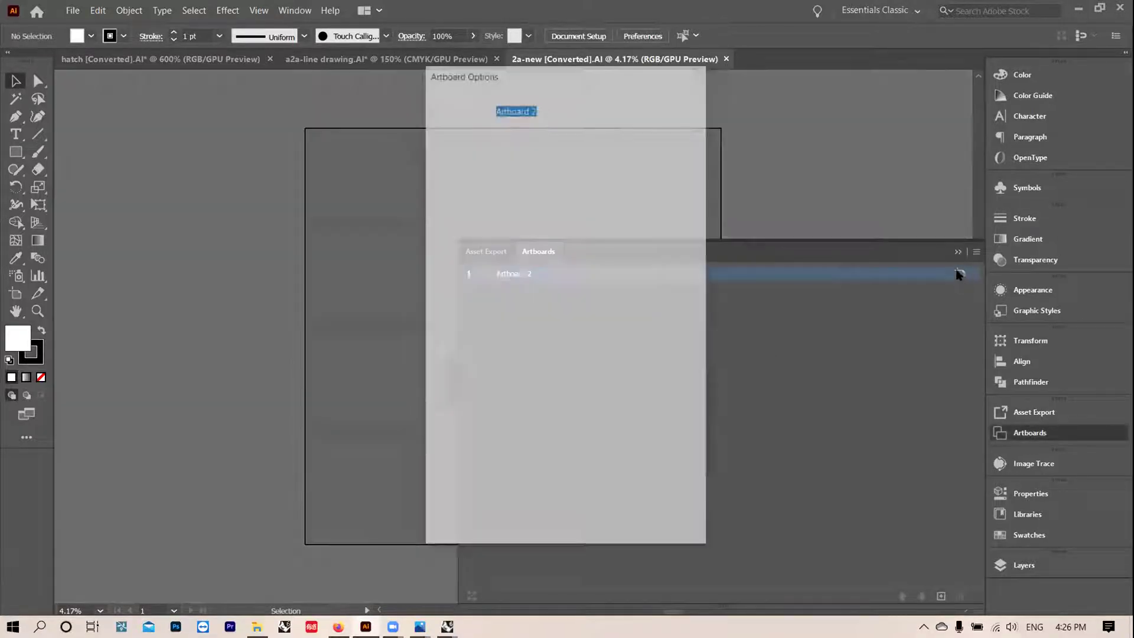
{"action": "left_click", "coordinate": [501, 157]}
{"action": "key", "text": "ctrl+a"}
{"action": "type", "text": "4"}
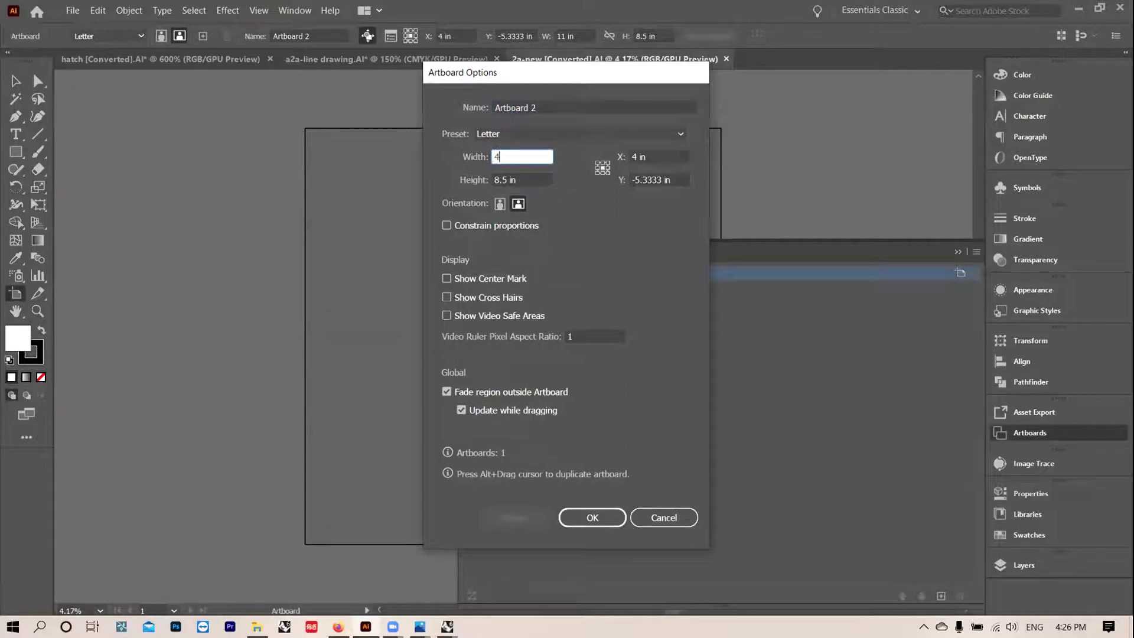
{"action": "type", "text": "0"}
{"action": "key", "text": "Tab"}
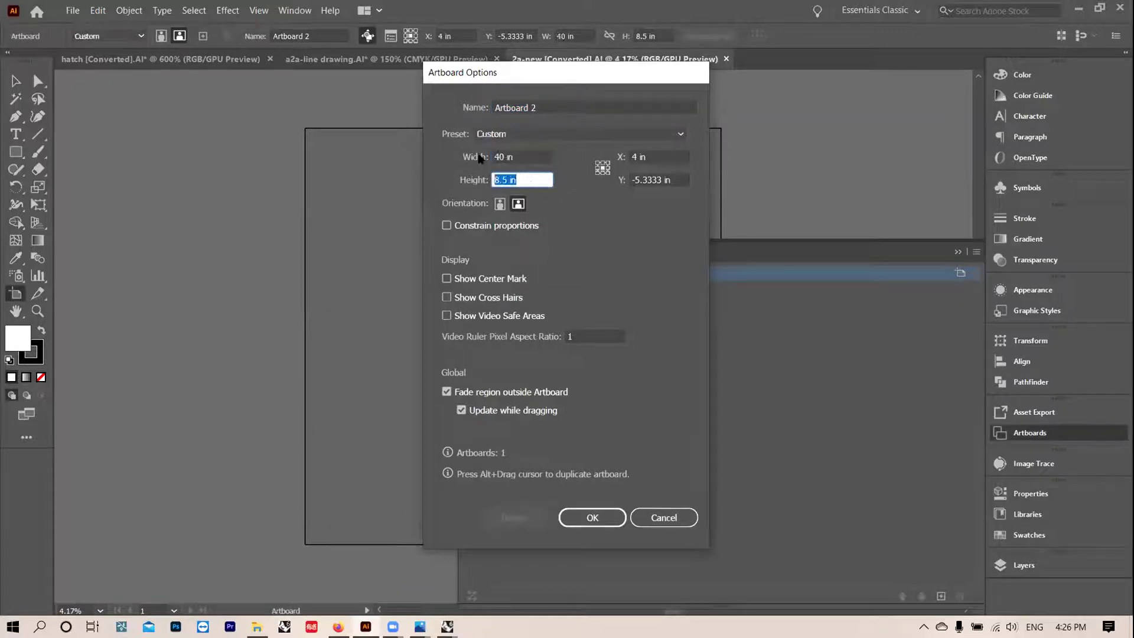
{"action": "type", "text": "40"}
{"action": "left_click", "coordinate": [510, 152]}
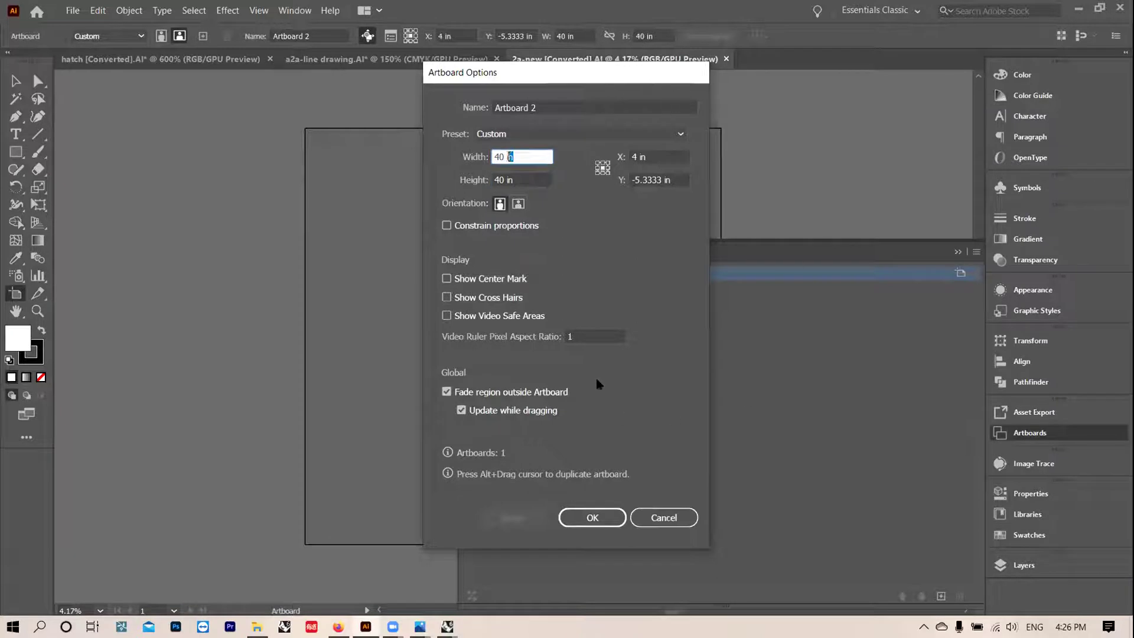
{"action": "left_click_drag", "start_coordinate": [648, 72], "coordinate": [652, 62]}
{"action": "left_click", "coordinate": [604, 457]}
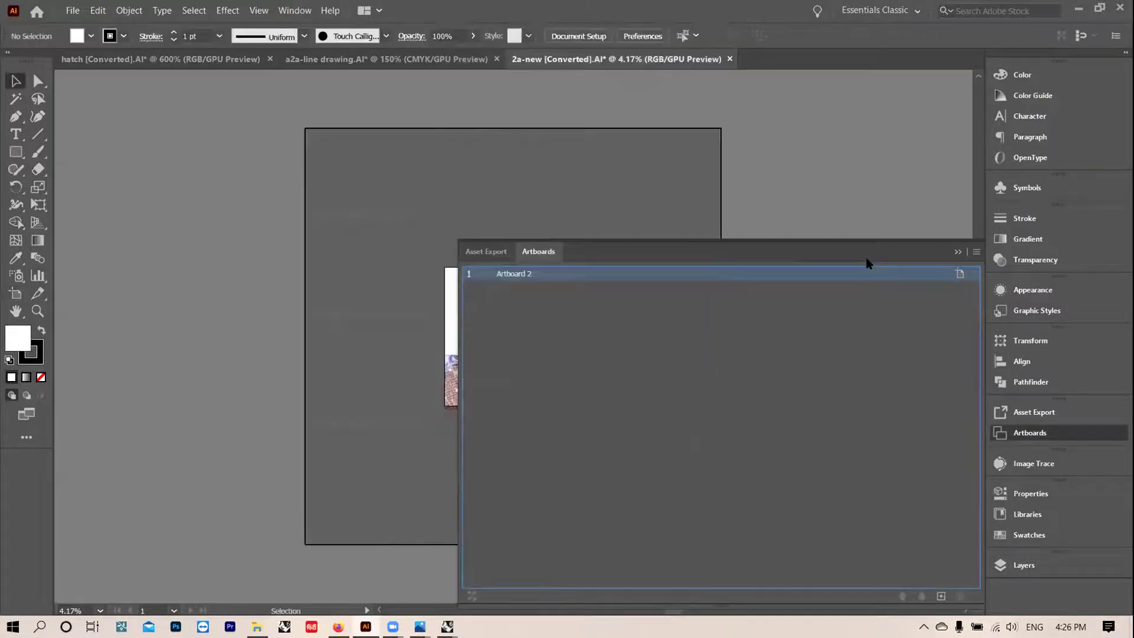
{"action": "left_click", "coordinate": [961, 253]}
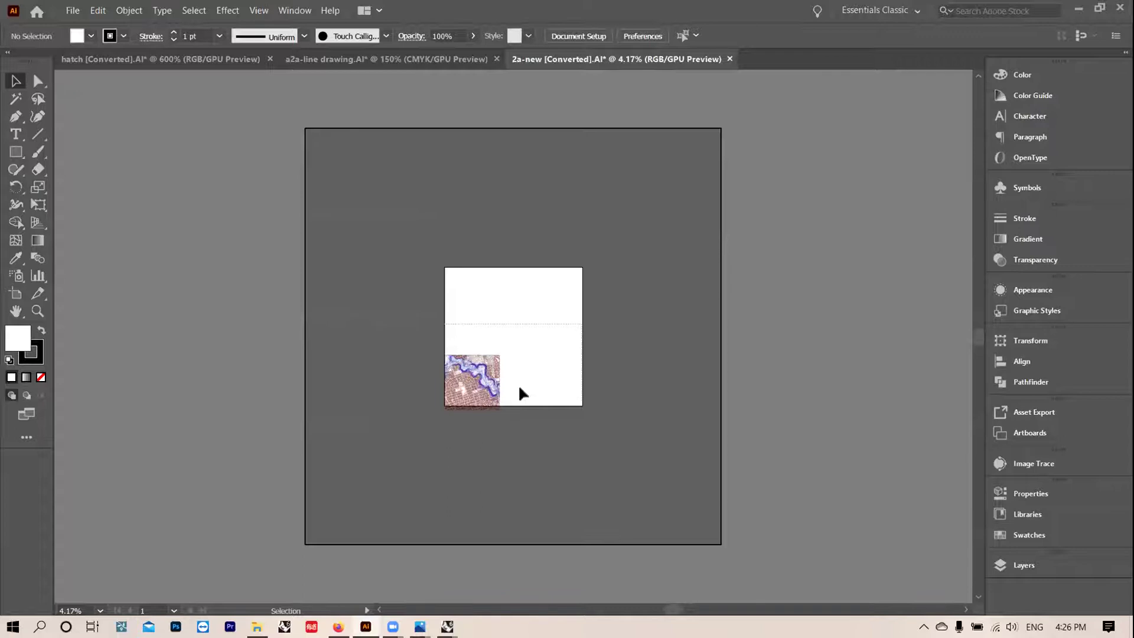
Step: Move the entire site linework to near the centre of the artboard
{"action": "left_click", "coordinate": [498, 378]}
{"action": "left_click_drag", "start_coordinate": [491, 398], "coordinate": [532, 347]}
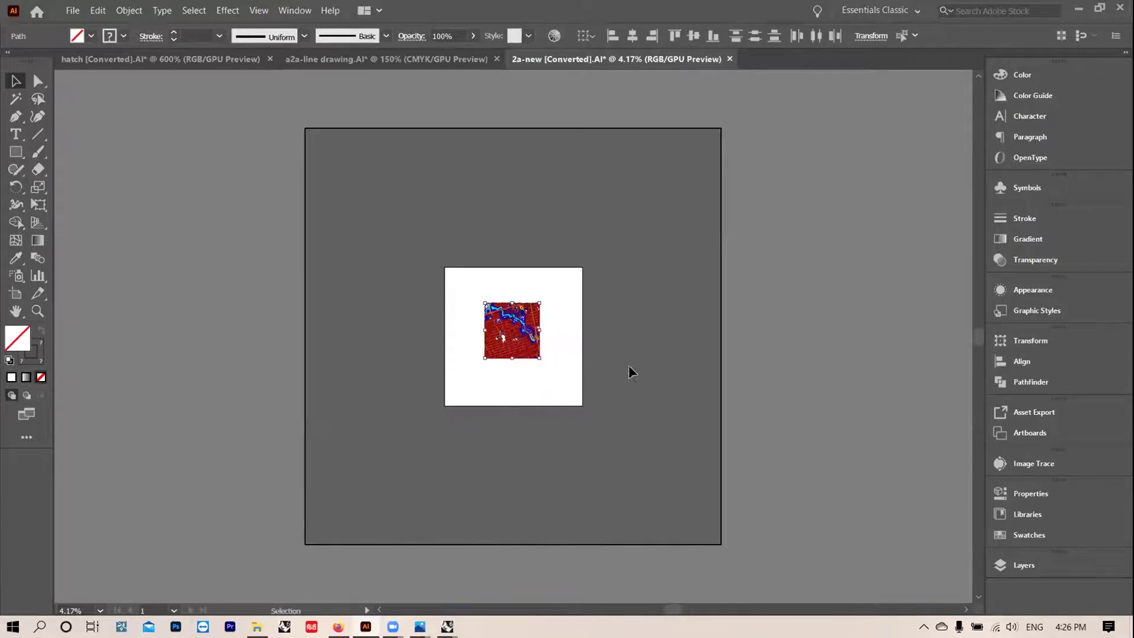
{"action": "left_click", "coordinate": [631, 372]}
Step: Examine the repositioned site linework up close on the artboard
{"action": "key", "text": "ctrl+equal"}
{"action": "key", "text": "ctrl+equal"}
{"action": "key", "text": "ctrl+equal"}
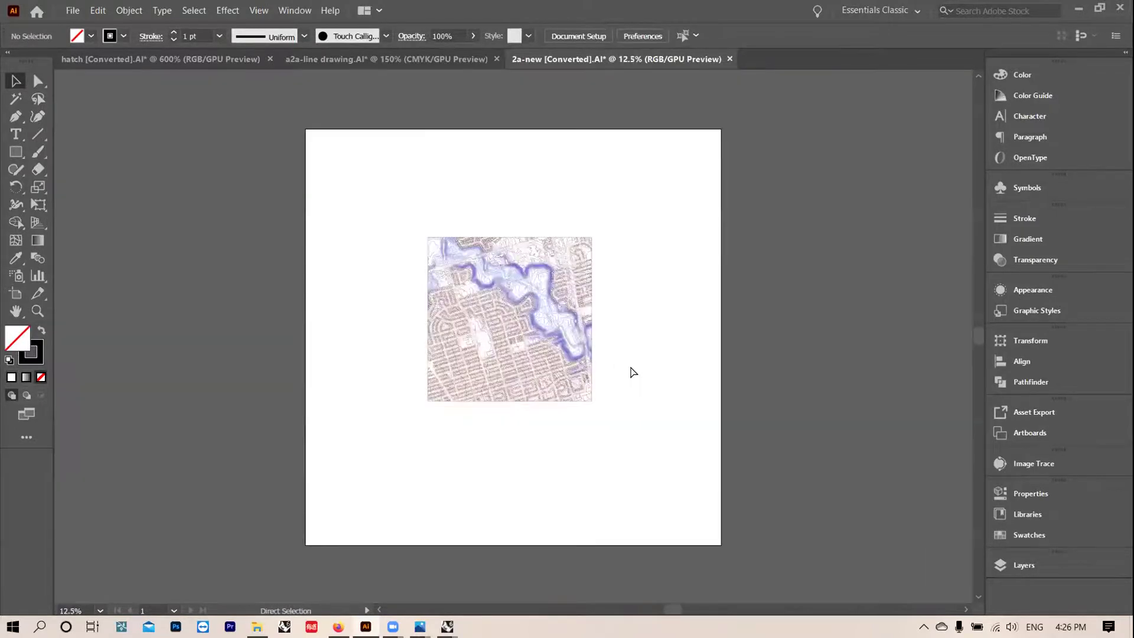
{"action": "key", "text": "ctrl+equal"}
{"action": "key", "text": "ctrl+equal"}
{"action": "scroll", "coordinate": [655, 346], "scroll_direction": "down", "scroll_amount": 2}
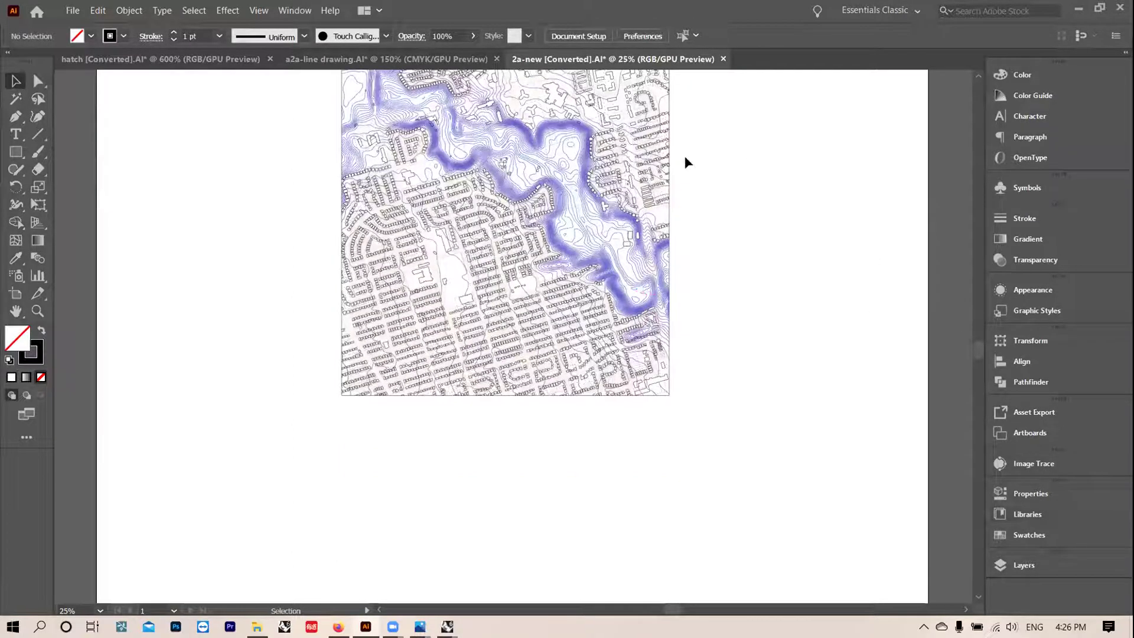
{"action": "scroll", "coordinate": [575, 385], "scroll_direction": "up", "scroll_amount": 1}
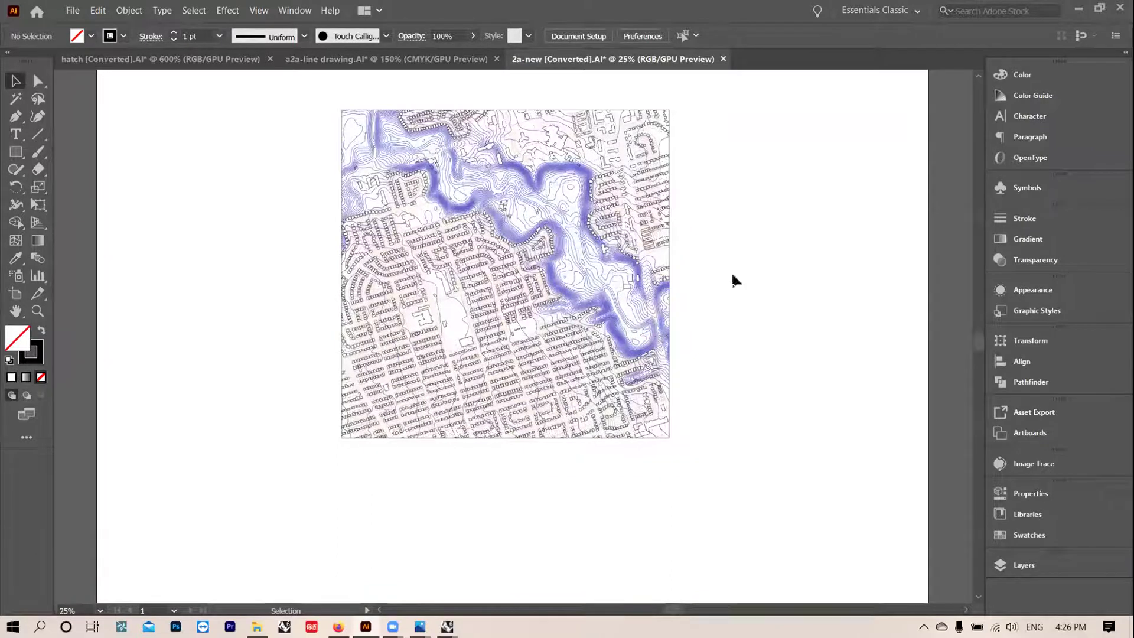
{"action": "key", "text": "ctrl+equal"}
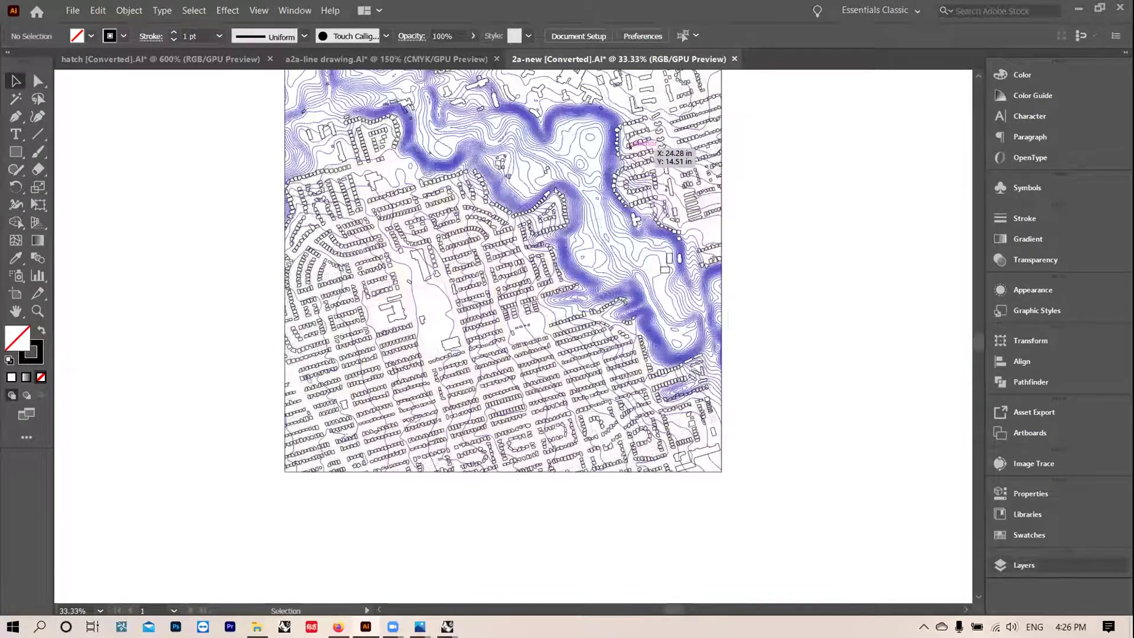
Step: Select everything on the building footprint layer and swap fill and stroke to give the buildings a solid black fill without outline
{"action": "left_click", "coordinate": [1024, 565]}
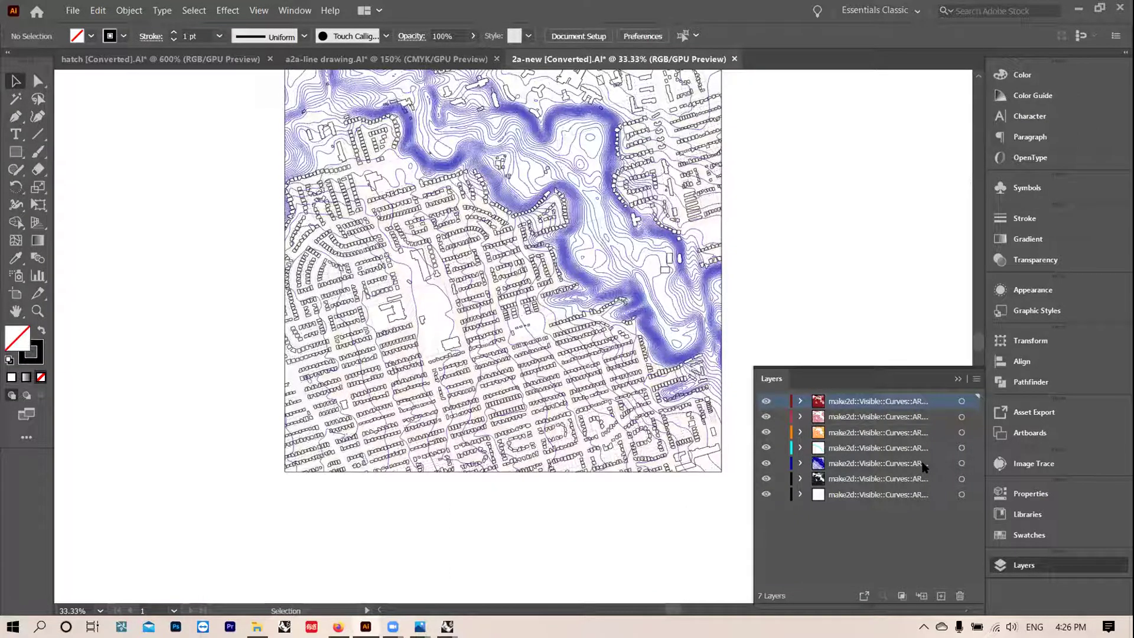
{"action": "left_click", "coordinate": [961, 478]}
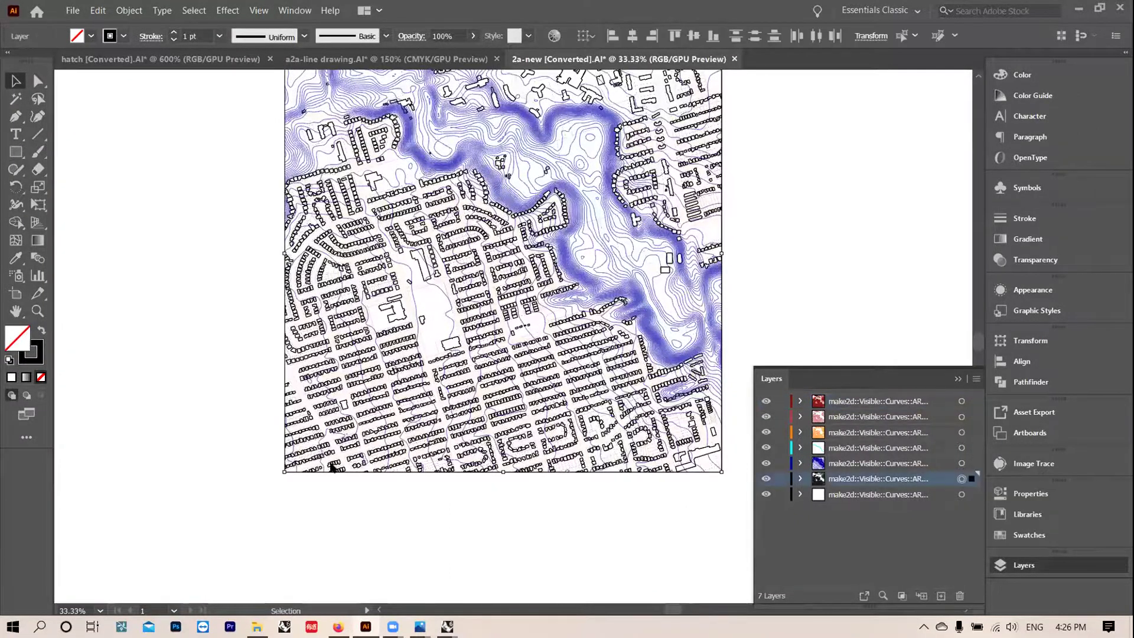
{"action": "left_click", "coordinate": [41, 330]}
{"action": "left_click", "coordinate": [867, 328]}
{"action": "scroll", "coordinate": [858, 313], "scroll_direction": "up", "scroll_amount": 2}
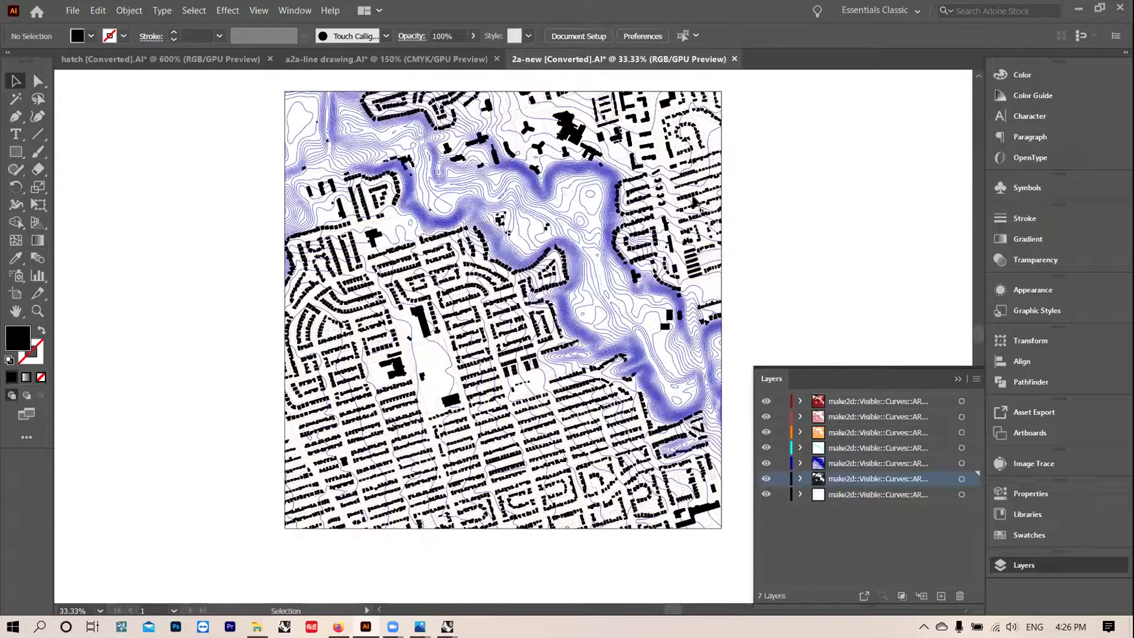
{"action": "scroll", "coordinate": [833, 286], "scroll_direction": "down", "scroll_amount": 2}
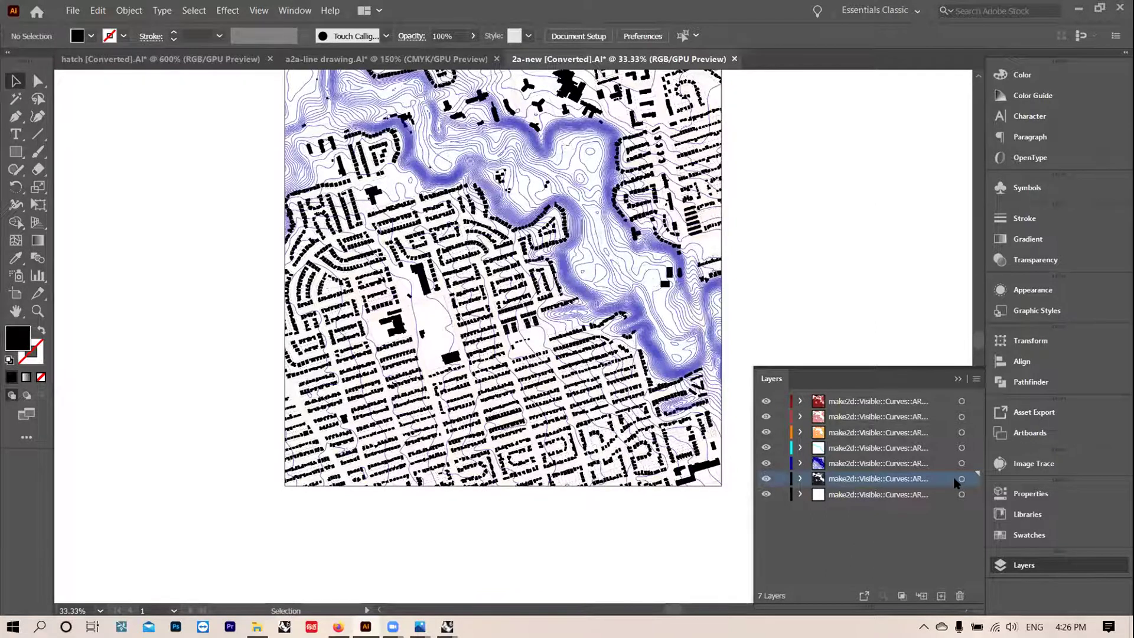
Step: Reselect the building footprint layer and swap its fill and stroke back to black outlines without fill
{"action": "left_click", "coordinate": [41, 331]}
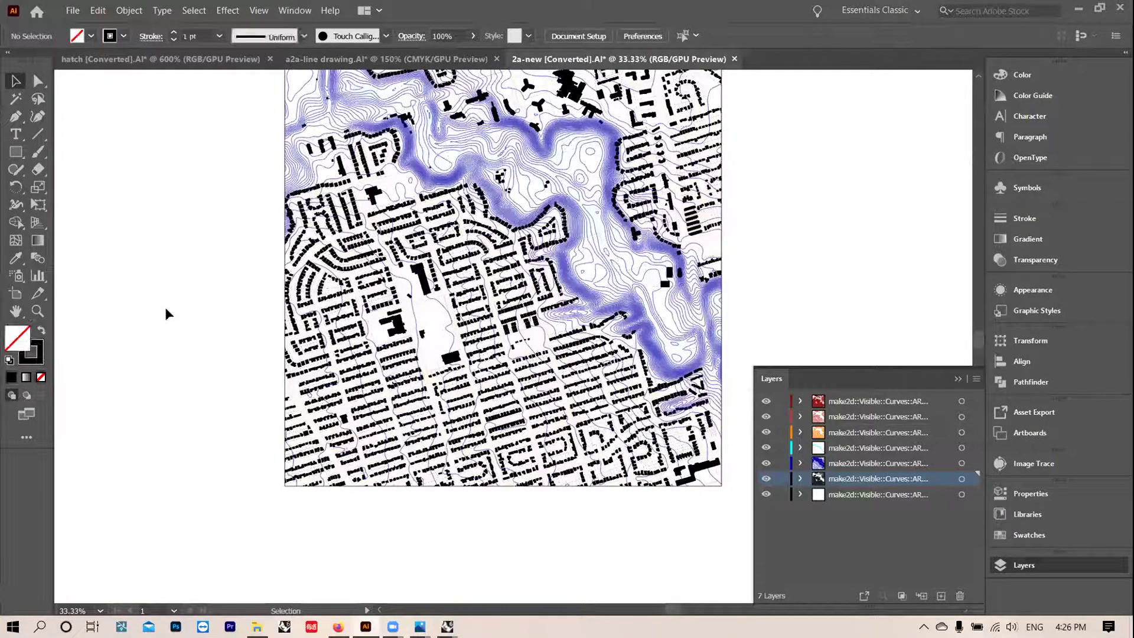
{"action": "left_click", "coordinate": [962, 479]}
{"action": "left_click", "coordinate": [41, 332]}
{"action": "left_click", "coordinate": [142, 304]}
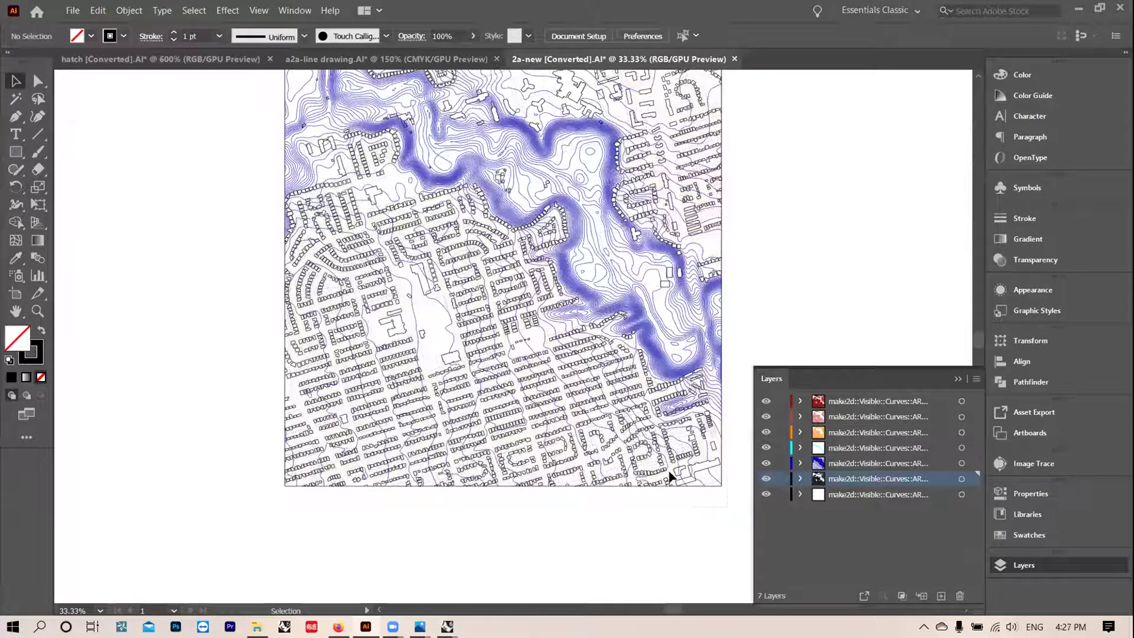
Step: Select all the site linework and duplicate it in place onto a new layer
{"action": "scroll", "coordinate": [307, 135], "scroll_direction": "up", "scroll_amount": 1}
{"action": "scroll", "coordinate": [238, 101], "scroll_direction": "up", "scroll_amount": 2}
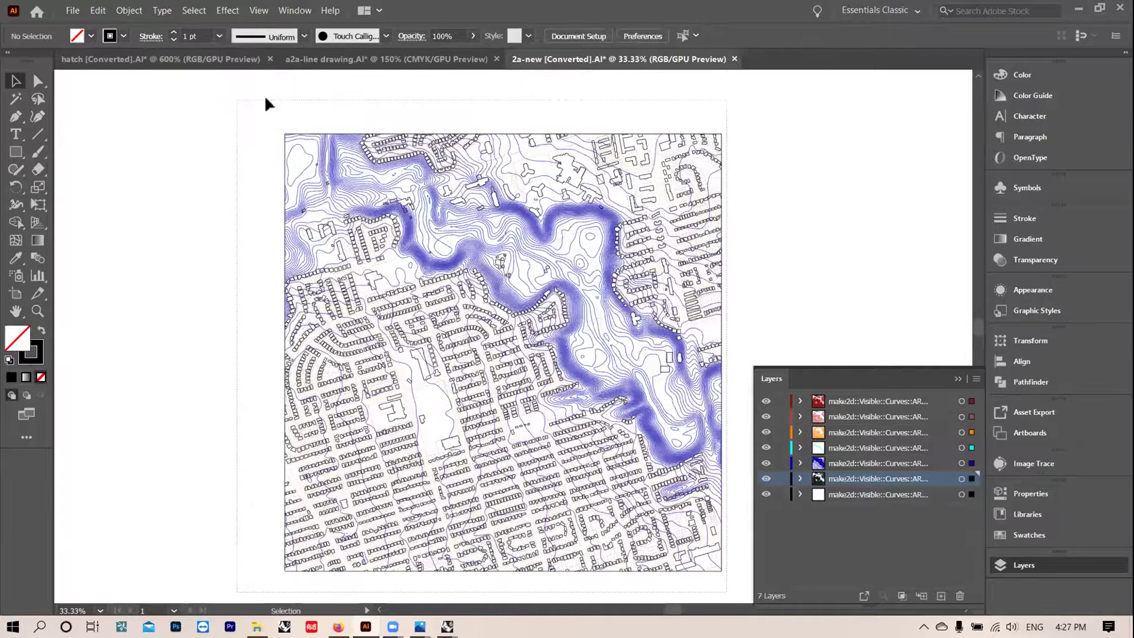
{"action": "key", "text": "ctrl+a"}
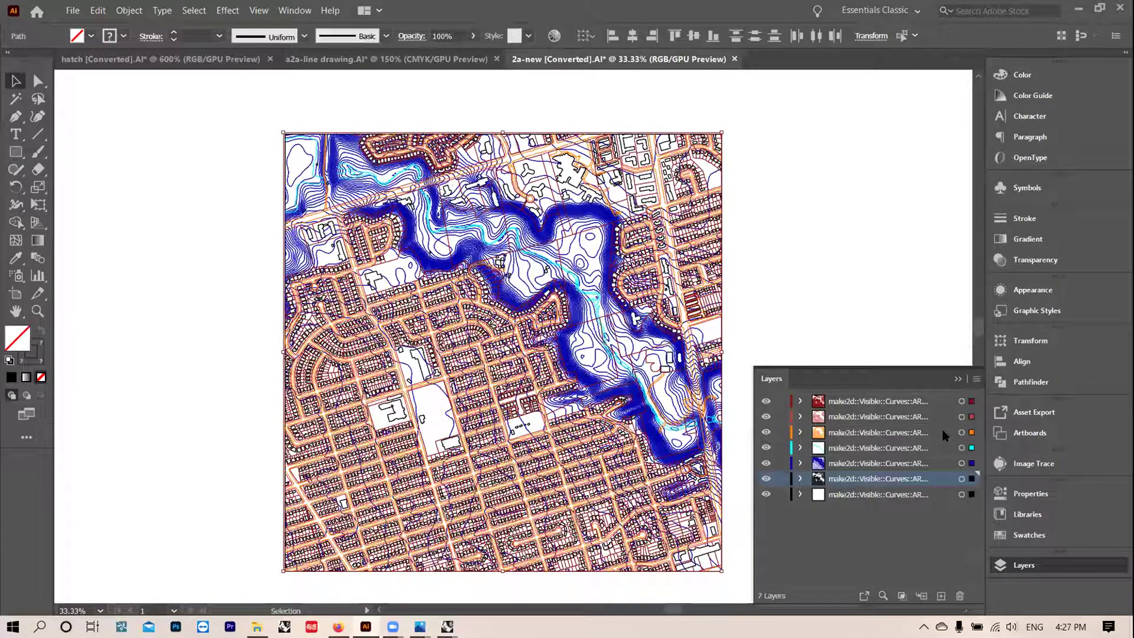
{"action": "key", "text": "ctrl+l"}
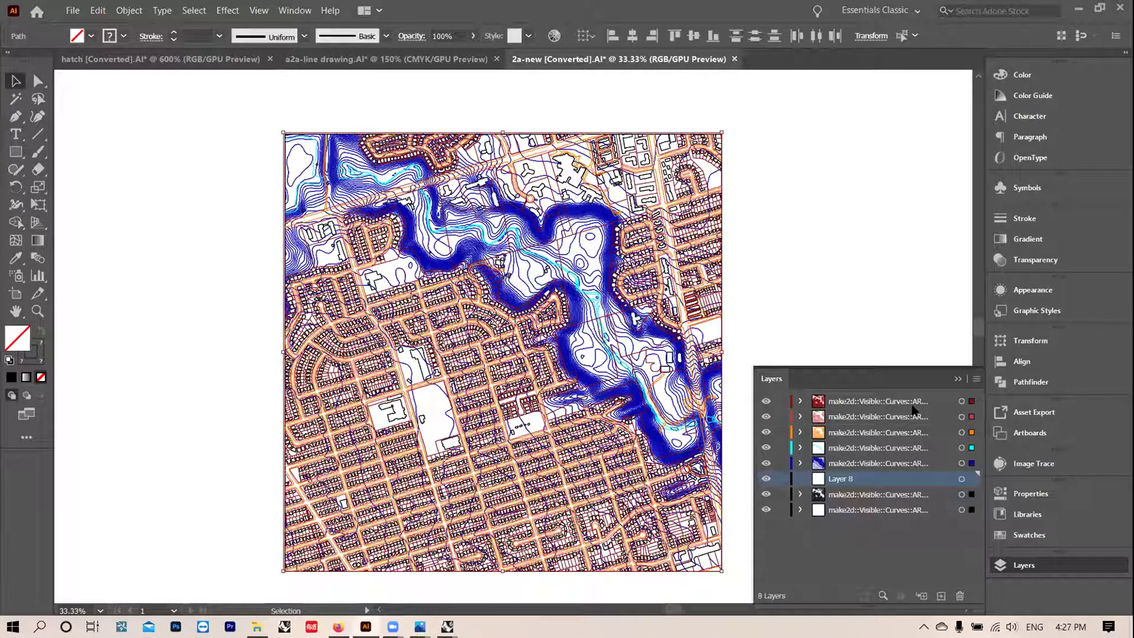
{"action": "key", "text": "ctrl+shift+x"}
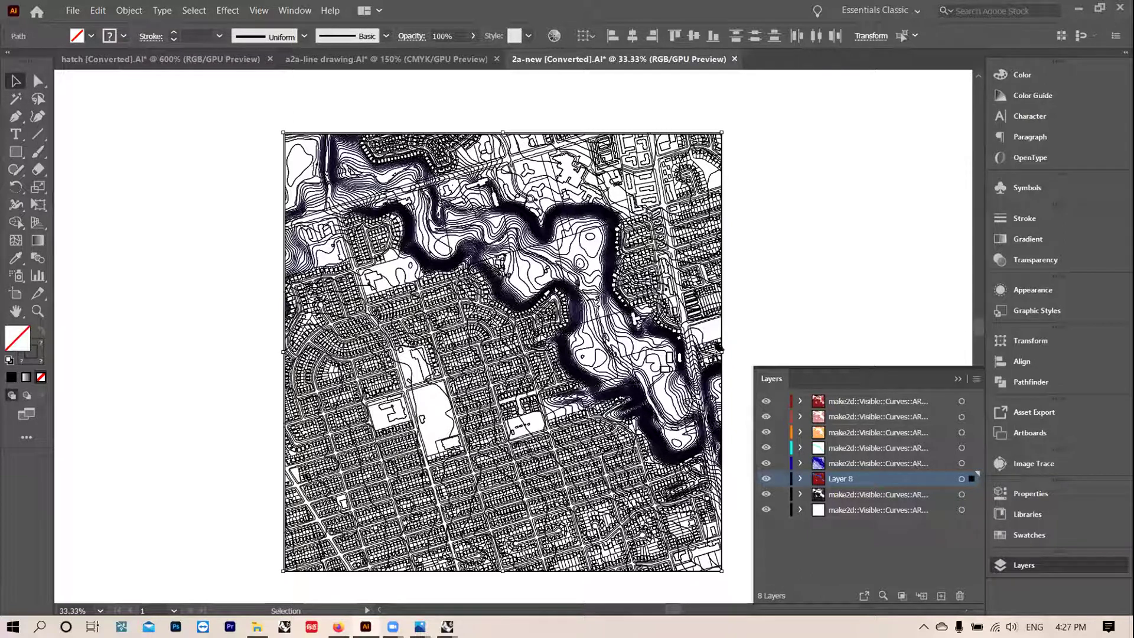
Step: Set the stroke weight of the duplicated linework to 0.001 pt
{"action": "left_click", "coordinate": [219, 37]}
{"action": "left_click", "coordinate": [218, 36]}
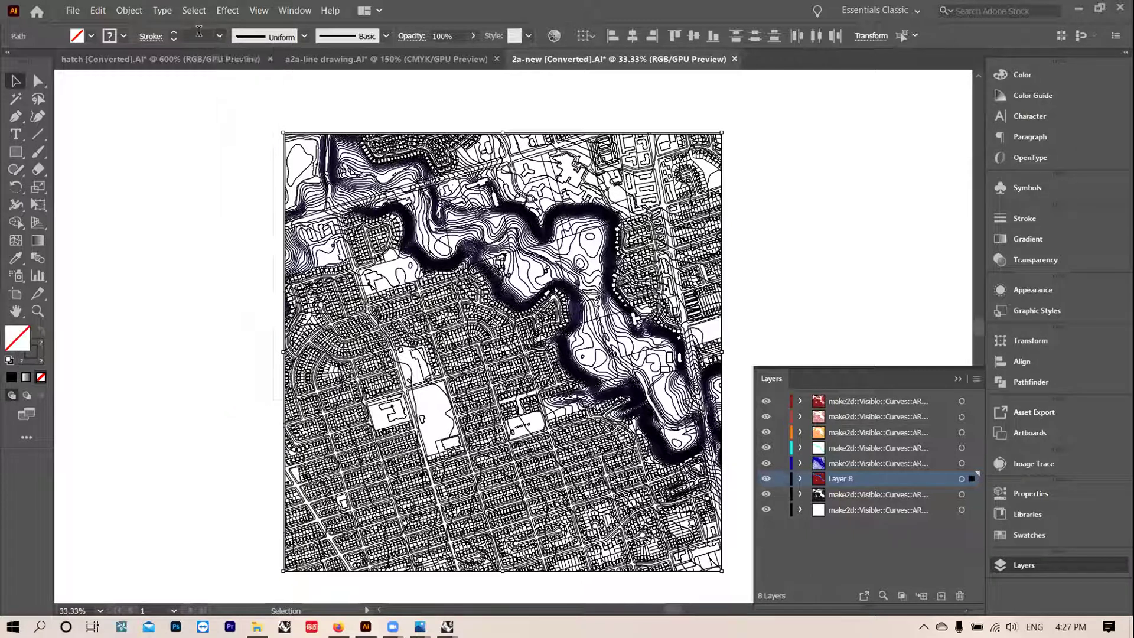
{"action": "type", "text": "0"}
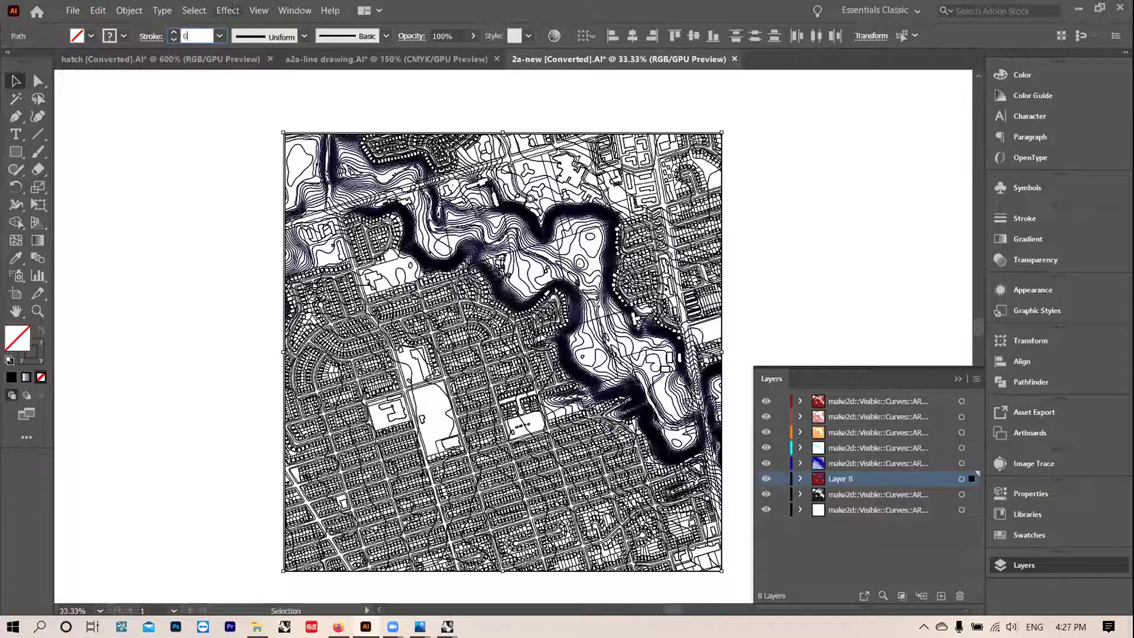
{"action": "type", "text": ".001"}
{"action": "key", "text": "Return"}
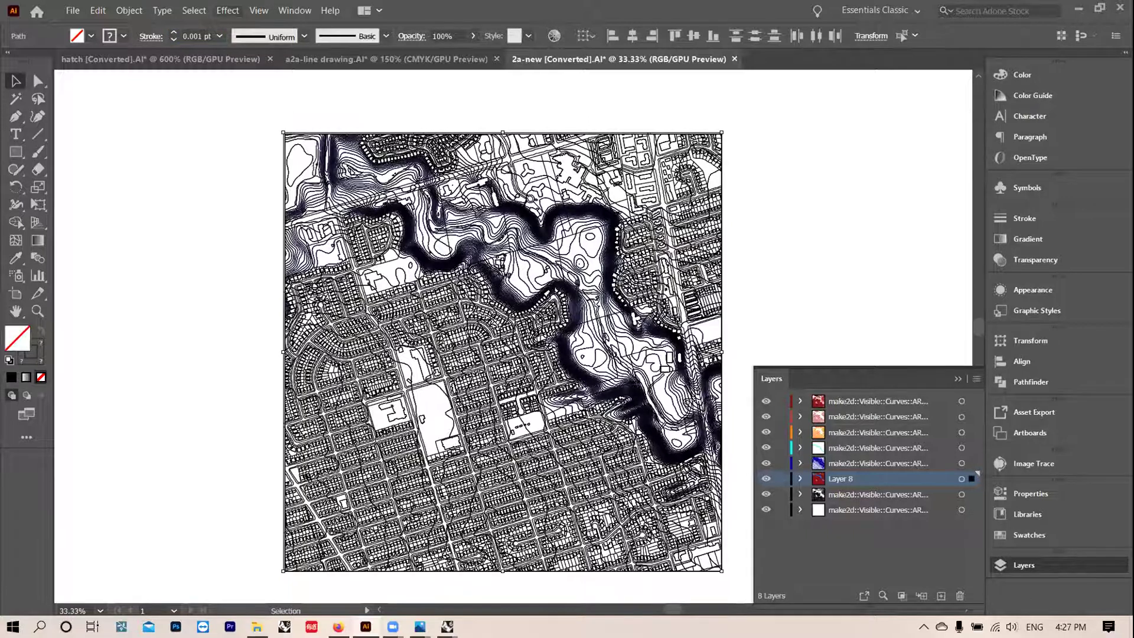
{"action": "left_click", "coordinate": [168, 212]}
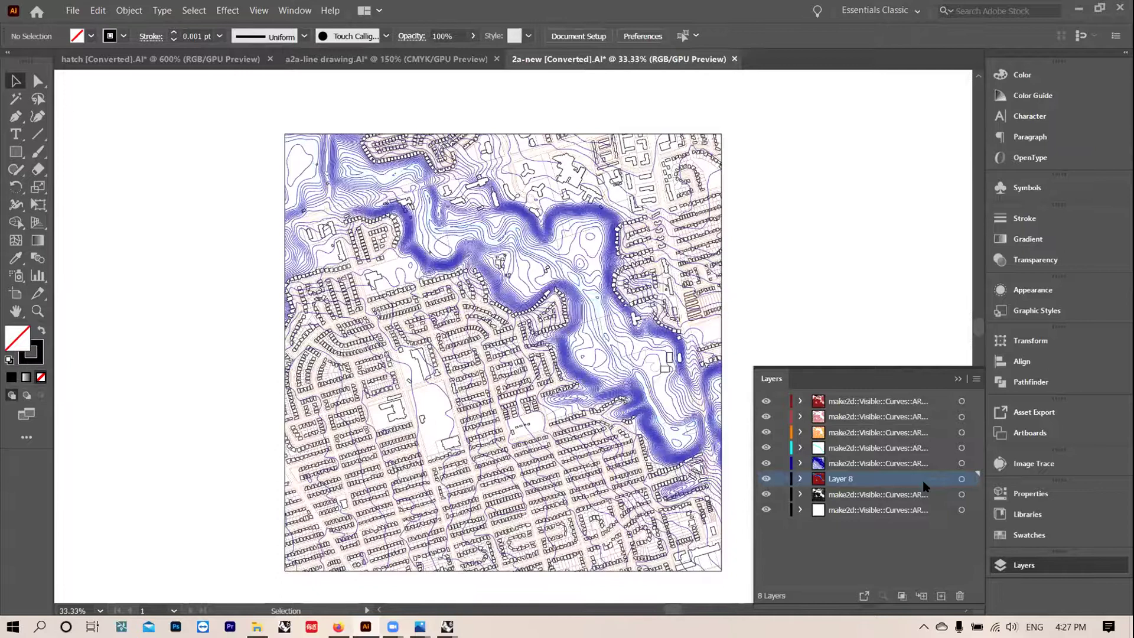
Step: Hide every layer except Layer 8 to isolate the duplicated linework
{"action": "key", "text": "ctrl+1"}
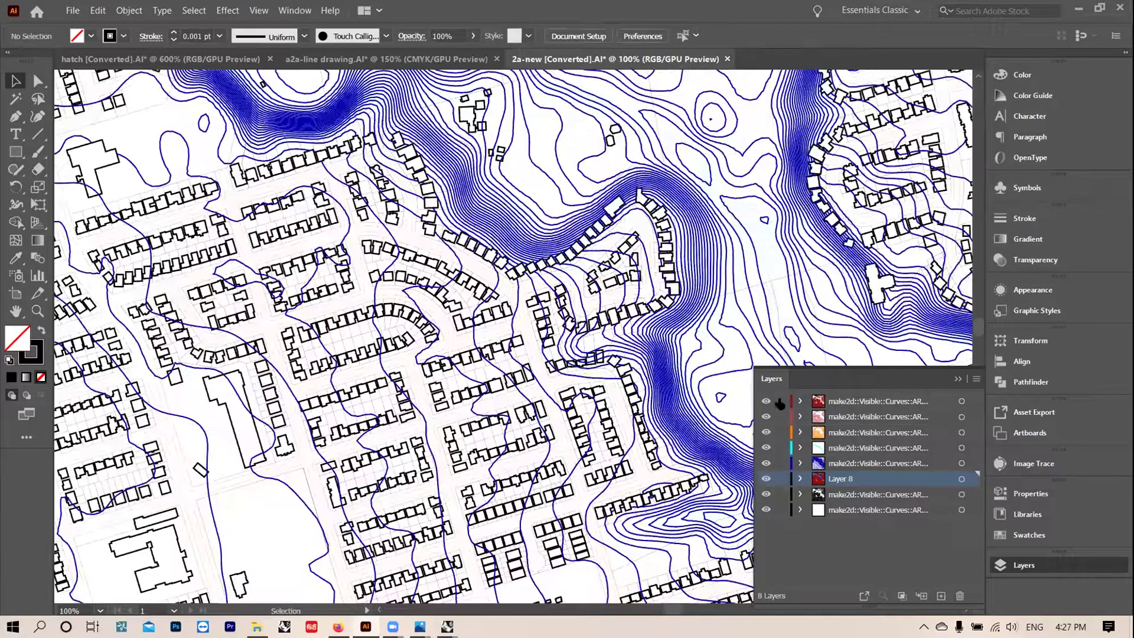
{"action": "left_click", "coordinate": [766, 402]}
{"action": "left_click_drag", "start_coordinate": [765, 416], "coordinate": [767, 448]}
{"action": "left_click", "coordinate": [766, 494]}
{"action": "left_click", "coordinate": [766, 510]}
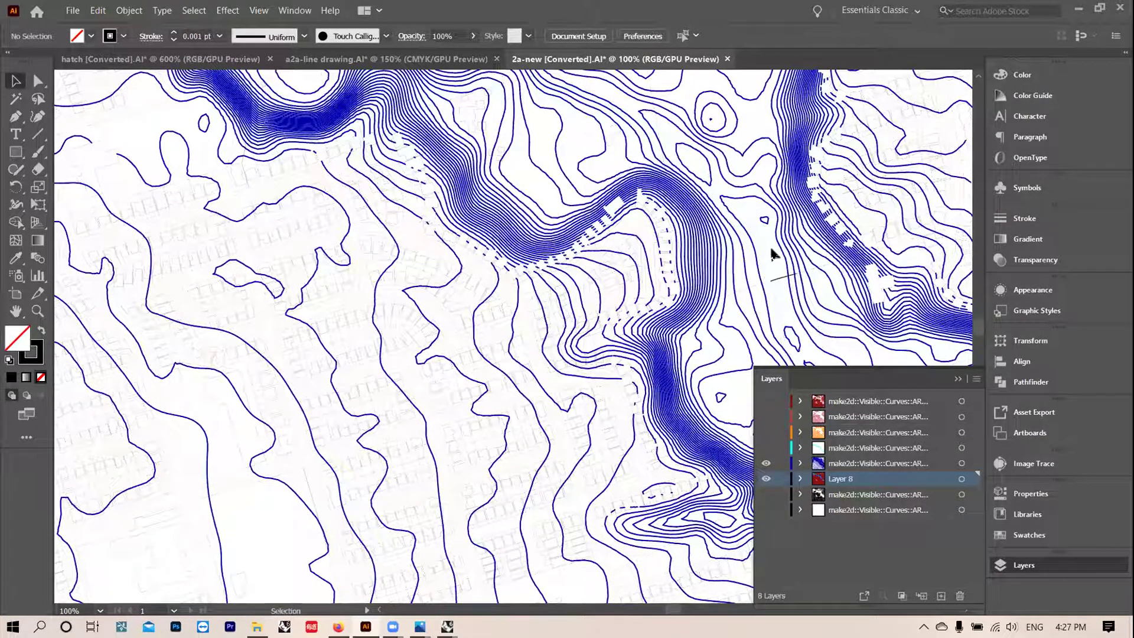
{"action": "scroll", "coordinate": [686, 384], "scroll_direction": "up", "scroll_amount": 5}
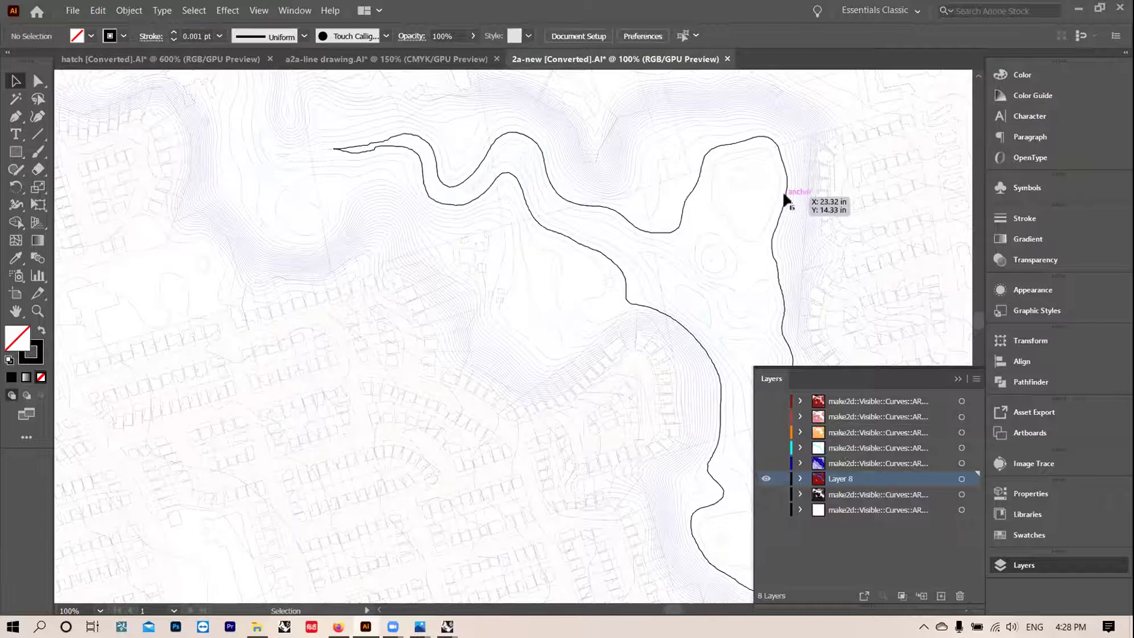
Step: Select everything on Layer 8 for the Live Paint Bucket and choose a light pink fill colour
{"action": "left_click", "coordinate": [961, 479]}
{"action": "left_click", "coordinate": [423, 259]}
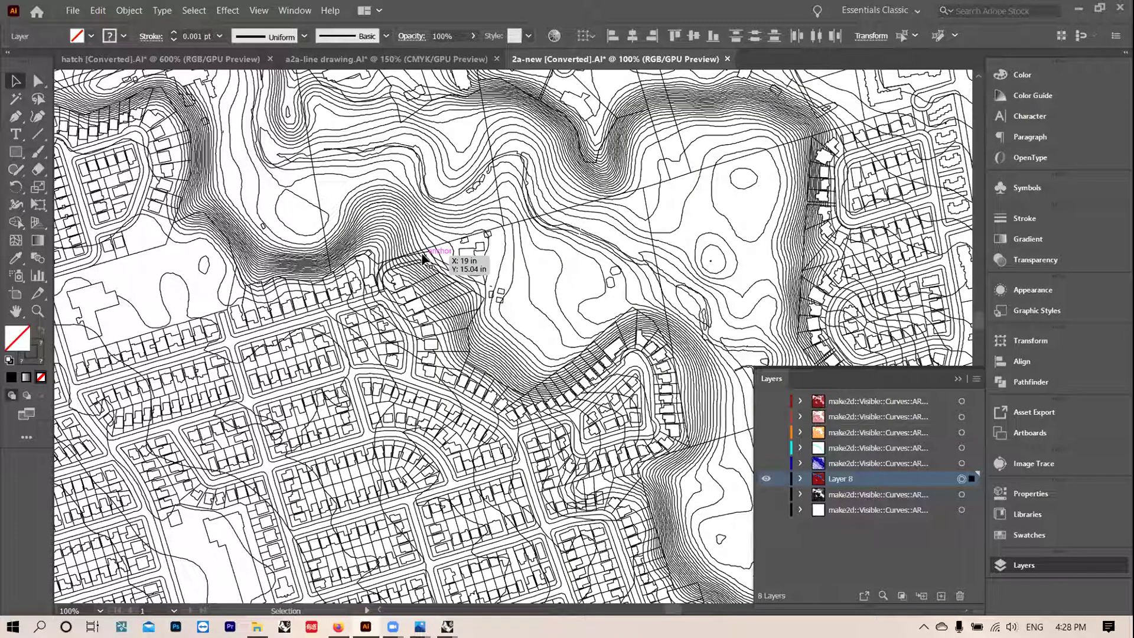
{"action": "key", "text": "k"}
{"action": "key", "text": "ctrl+a"}
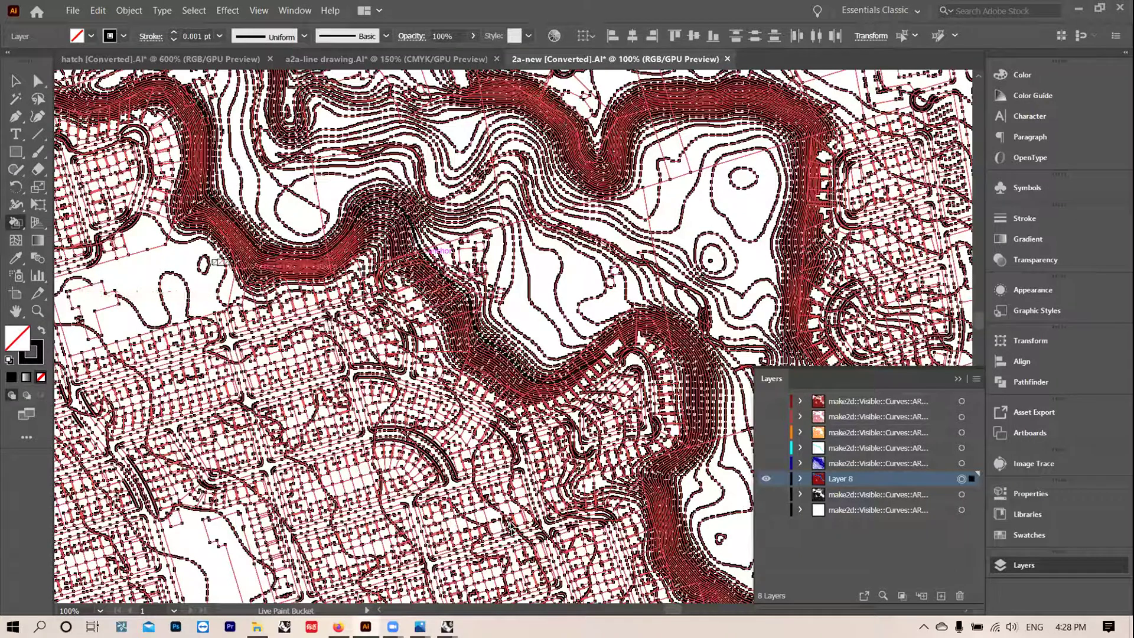
{"action": "scroll", "coordinate": [401, 357], "scroll_direction": "down", "scroll_amount": 2}
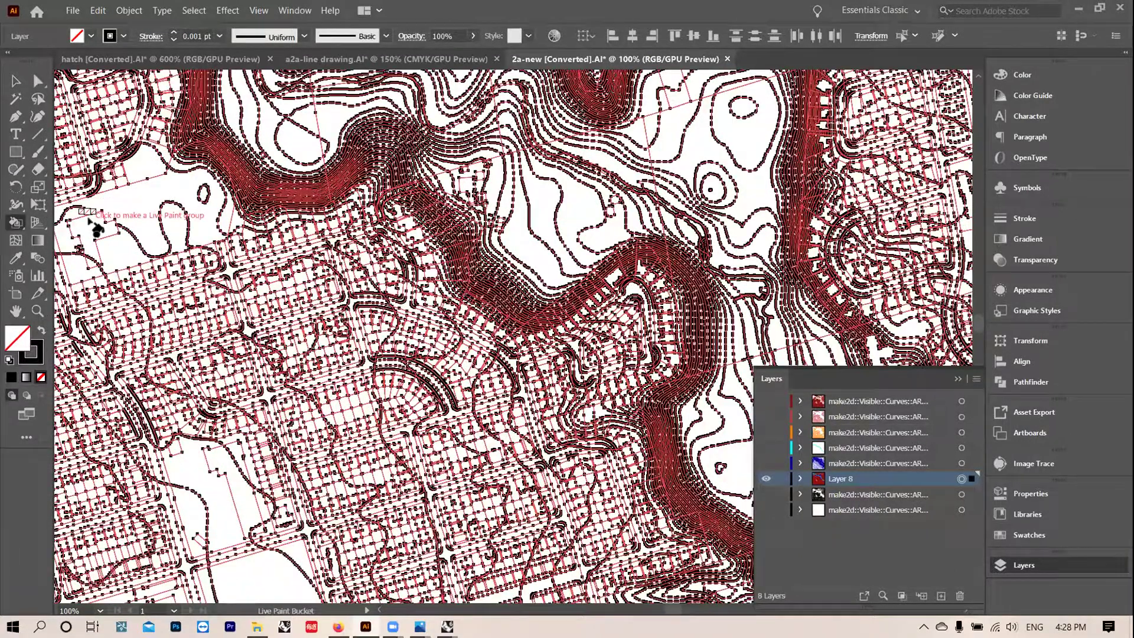
{"action": "double_click", "coordinate": [19, 345]}
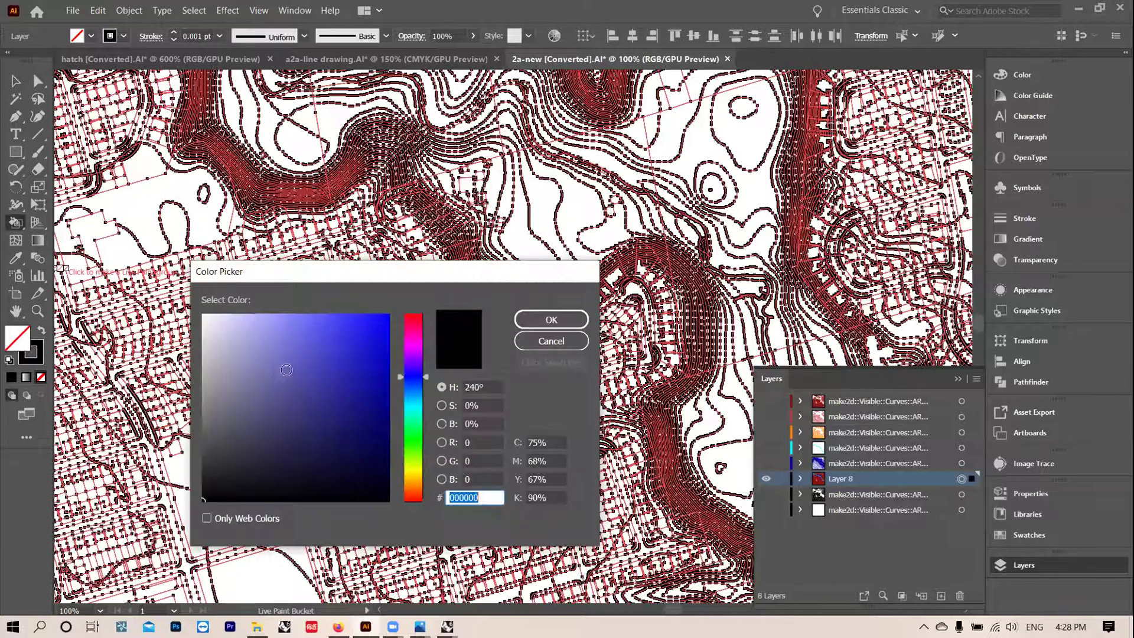
{"action": "left_click", "coordinate": [415, 341]}
{"action": "left_click", "coordinate": [237, 326]}
{"action": "left_click", "coordinate": [551, 320]}
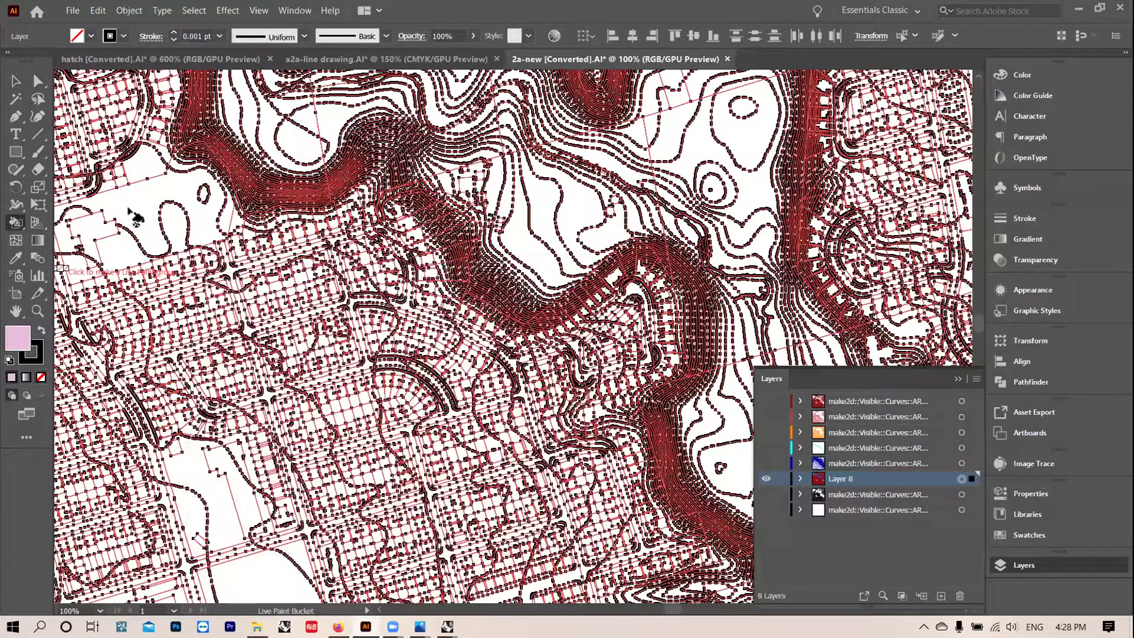
Step: Turn the selected linework into a Live Paint group and fill the two large building footprints with light pink
{"action": "left_click", "coordinate": [95, 232]}
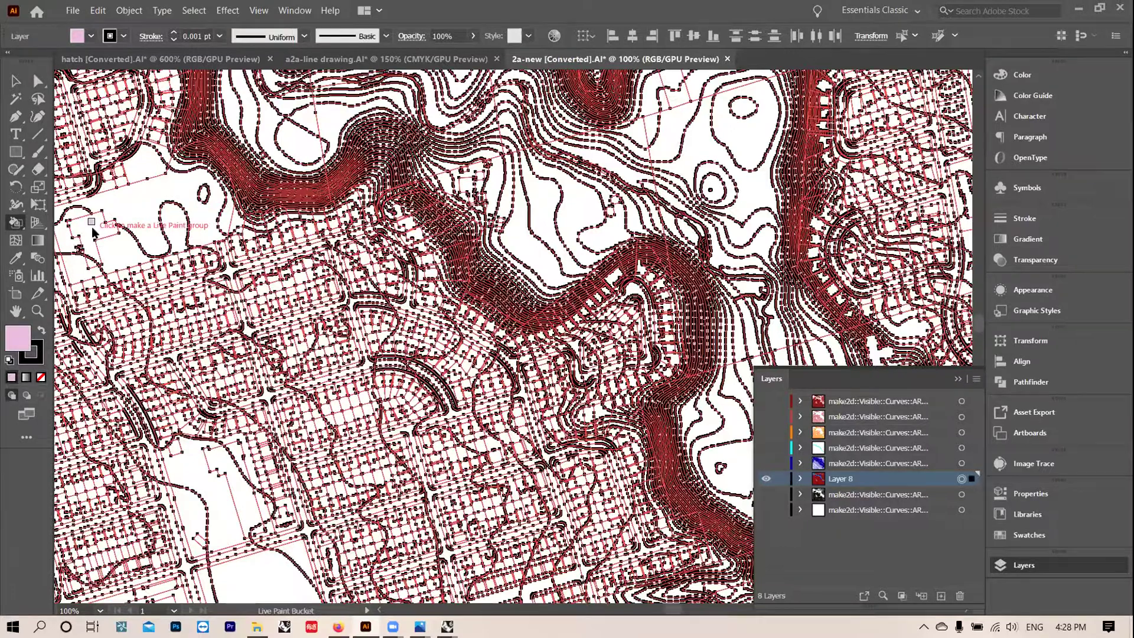
{"action": "left_click", "coordinate": [644, 345]}
{"action": "left_click", "coordinate": [91, 221]}
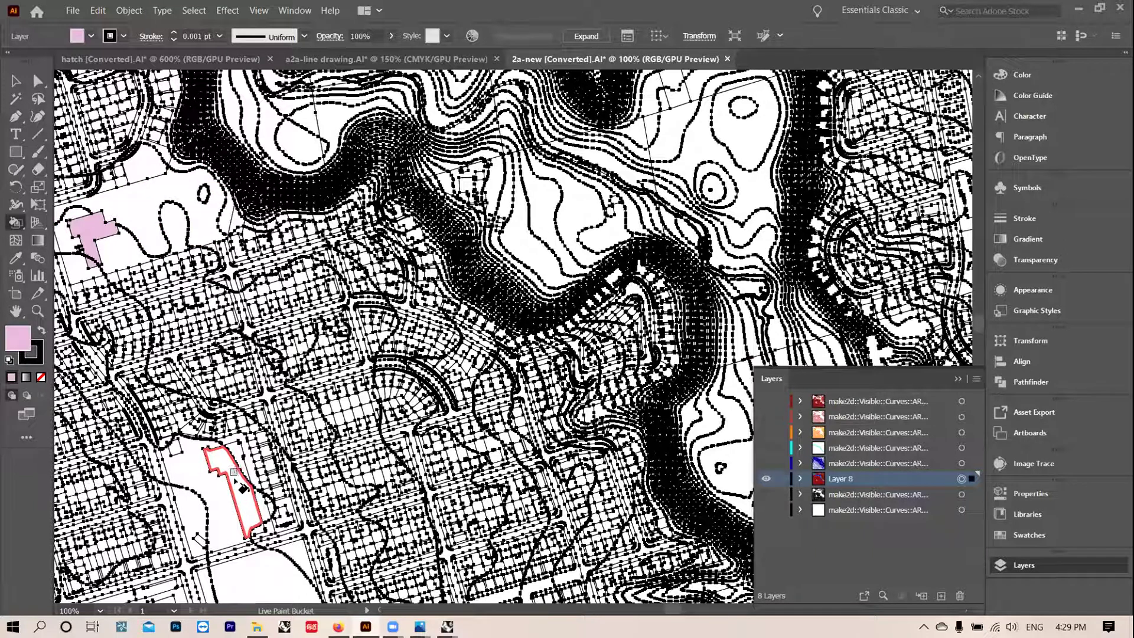
{"action": "left_click", "coordinate": [243, 448]}
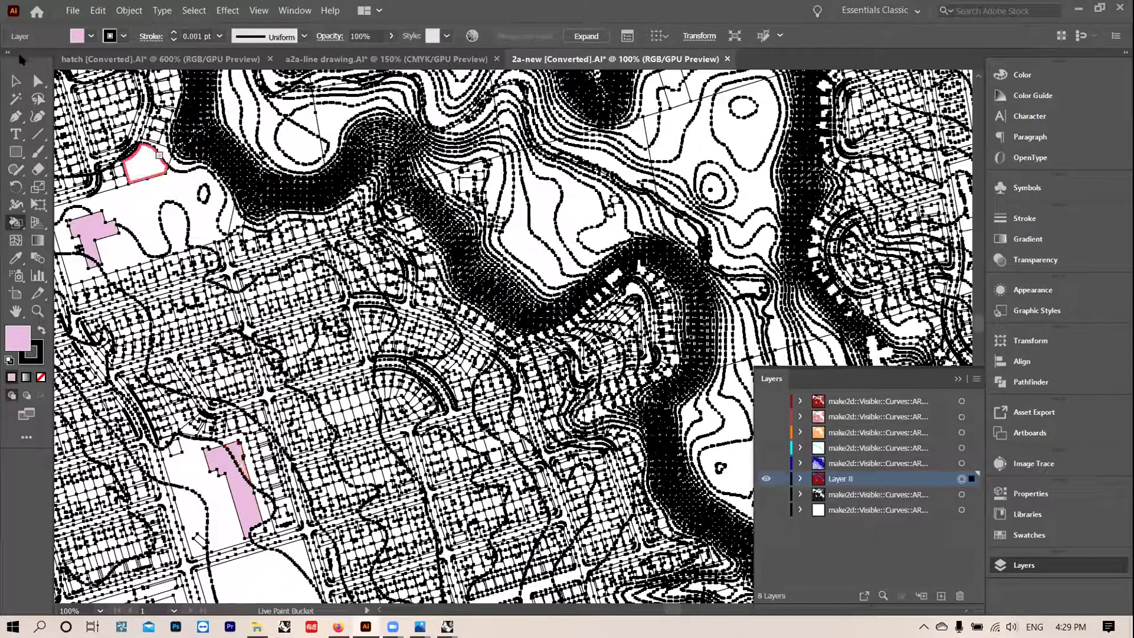
Step: Remove the stroke from the Live Paint group on Layer 8 and show the hidden linework layers again
{"action": "left_click", "coordinate": [14, 81]}
{"action": "left_click", "coordinate": [162, 196]}
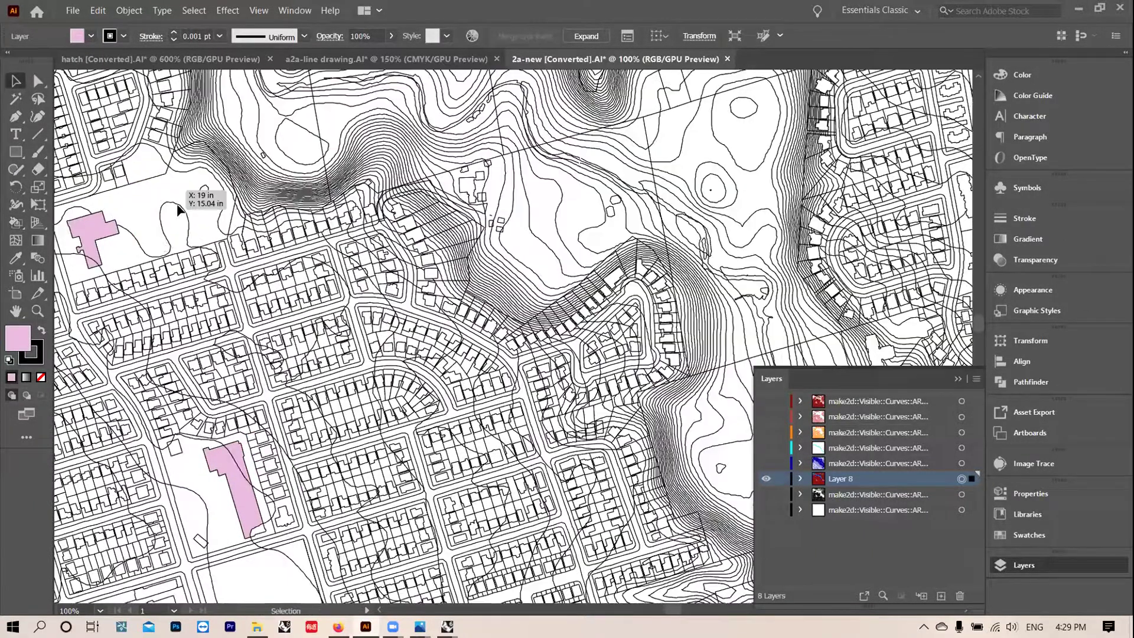
{"action": "left_click", "coordinate": [962, 480]}
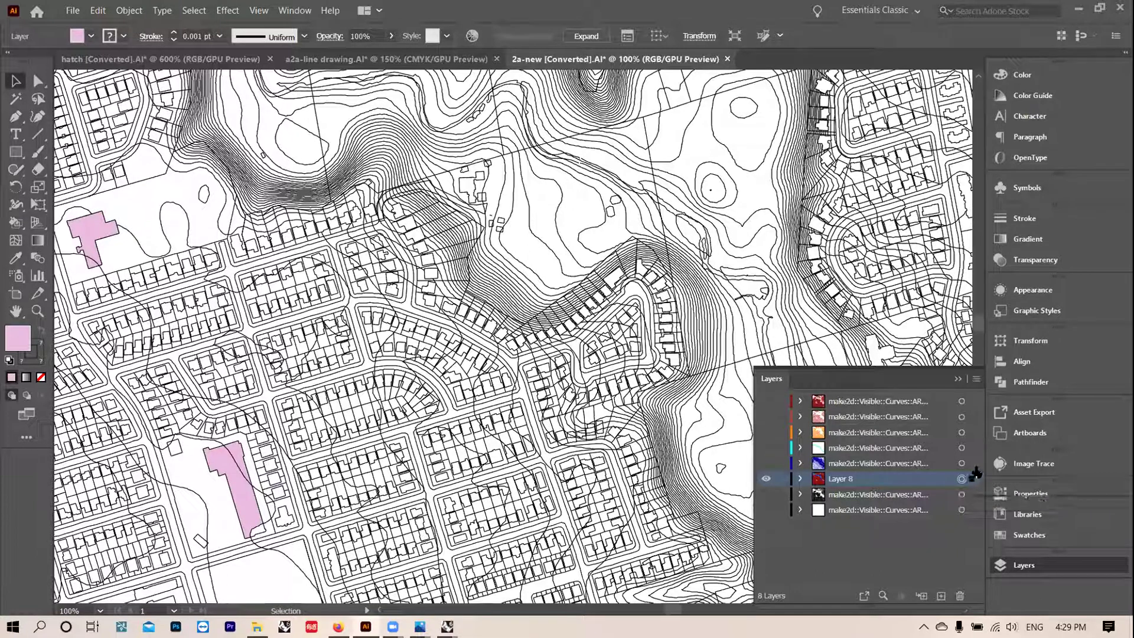
{"action": "double_click", "coordinate": [39, 350]}
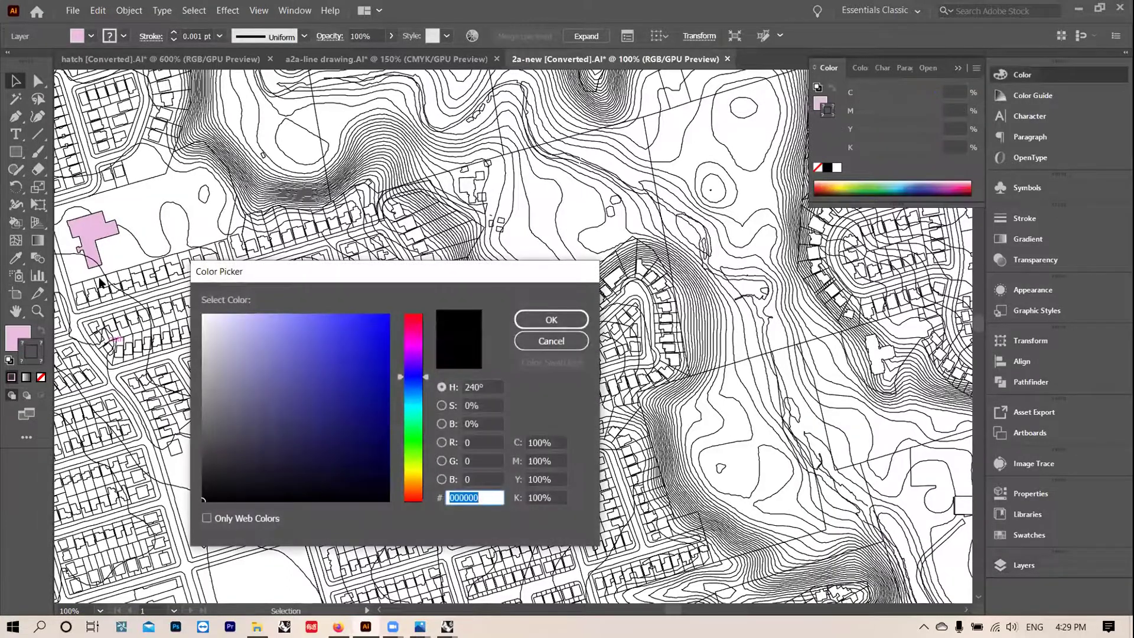
{"action": "left_click", "coordinate": [571, 342]}
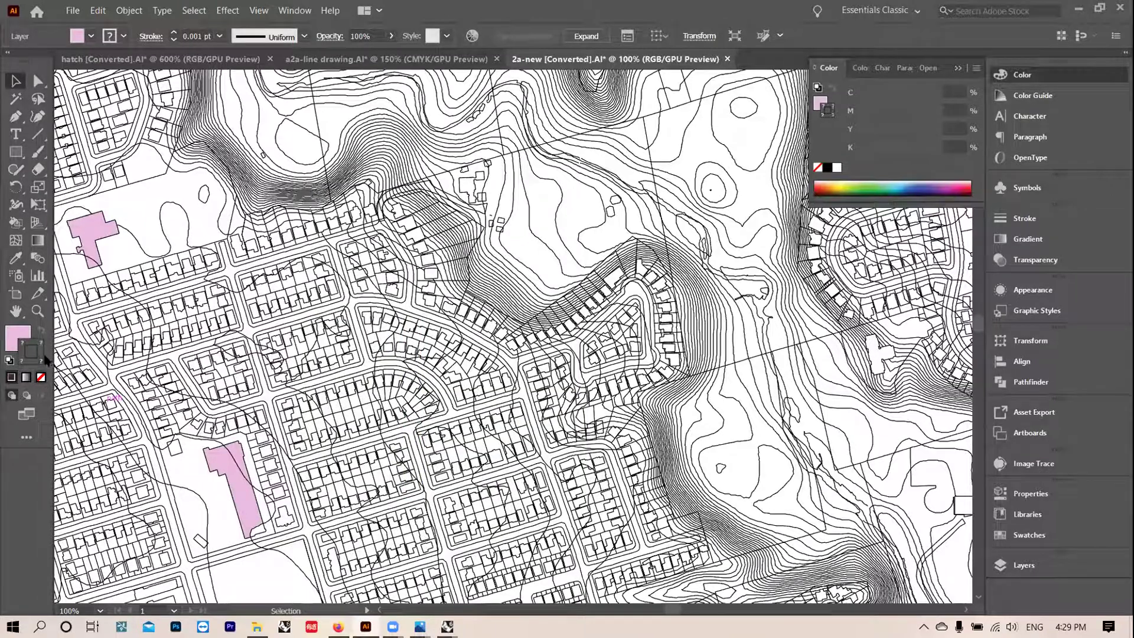
{"action": "left_click", "coordinate": [1024, 565]}
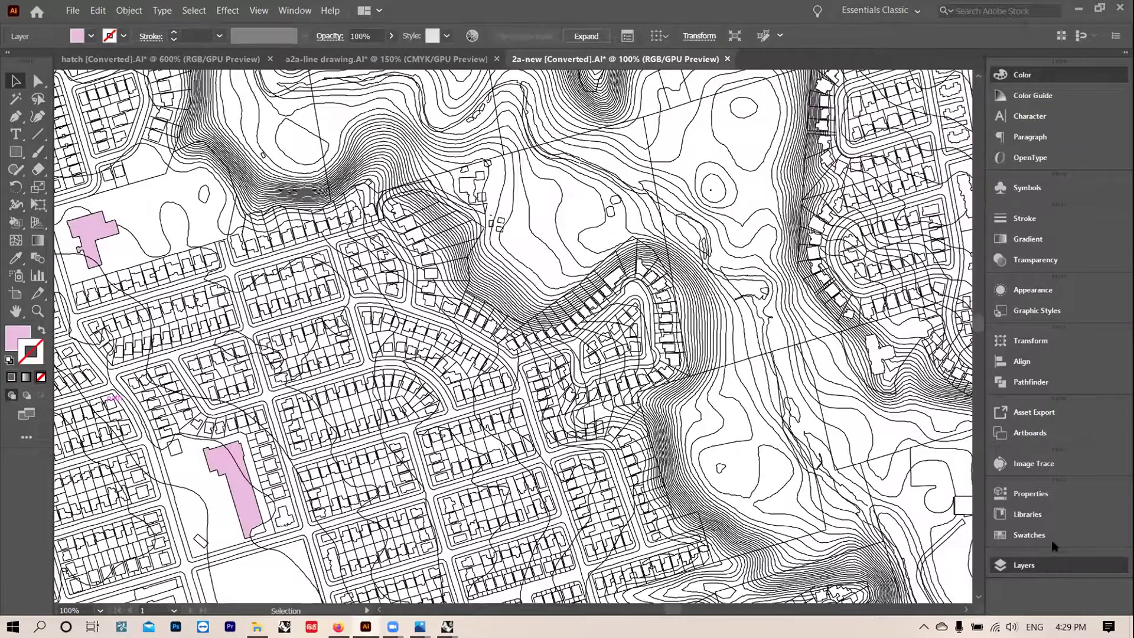
{"action": "left_click", "coordinate": [962, 479]}
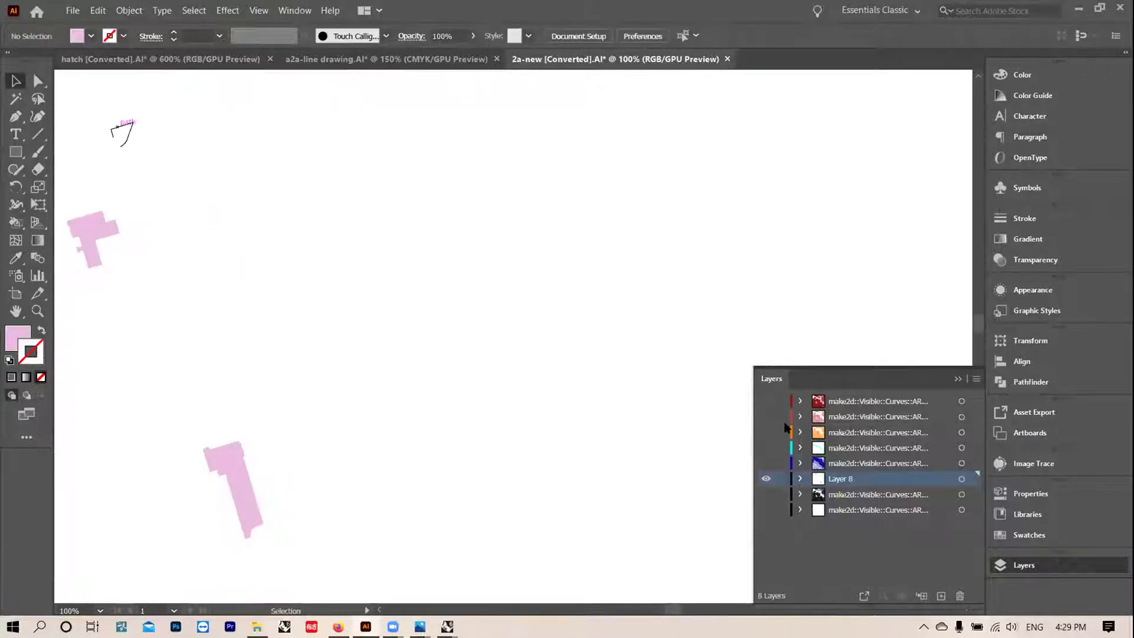
{"action": "left_click_drag", "start_coordinate": [770, 407], "coordinate": [767, 519]}
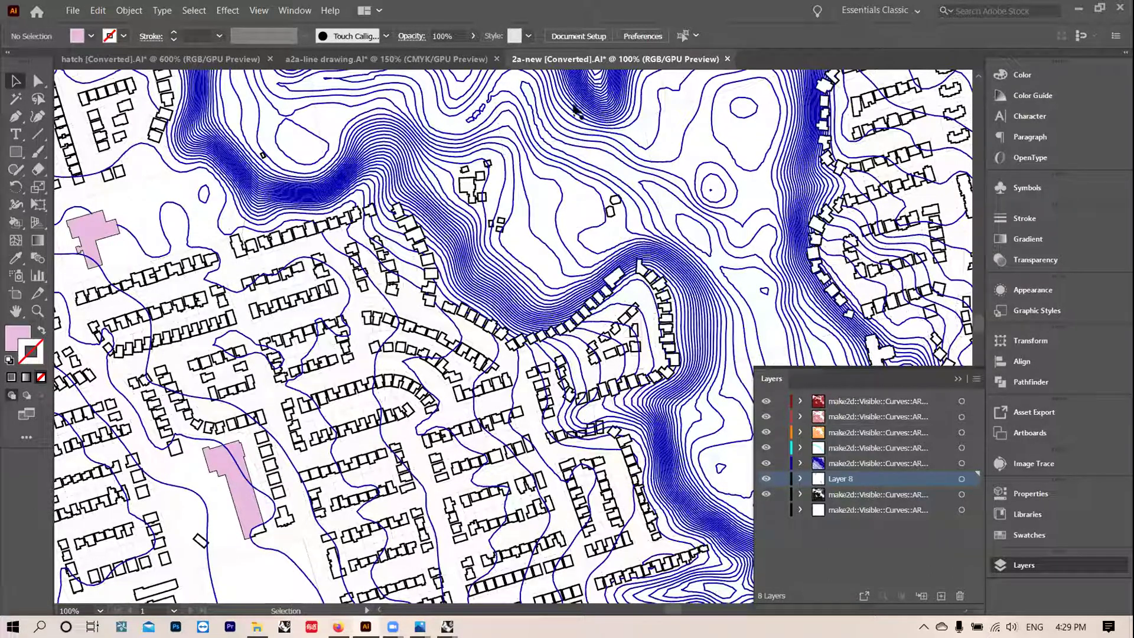
Step: Switch to the hatch document, bring the blue-grey four-sided shape into close view and collapse the layer list
{"action": "left_click", "coordinate": [202, 63]}
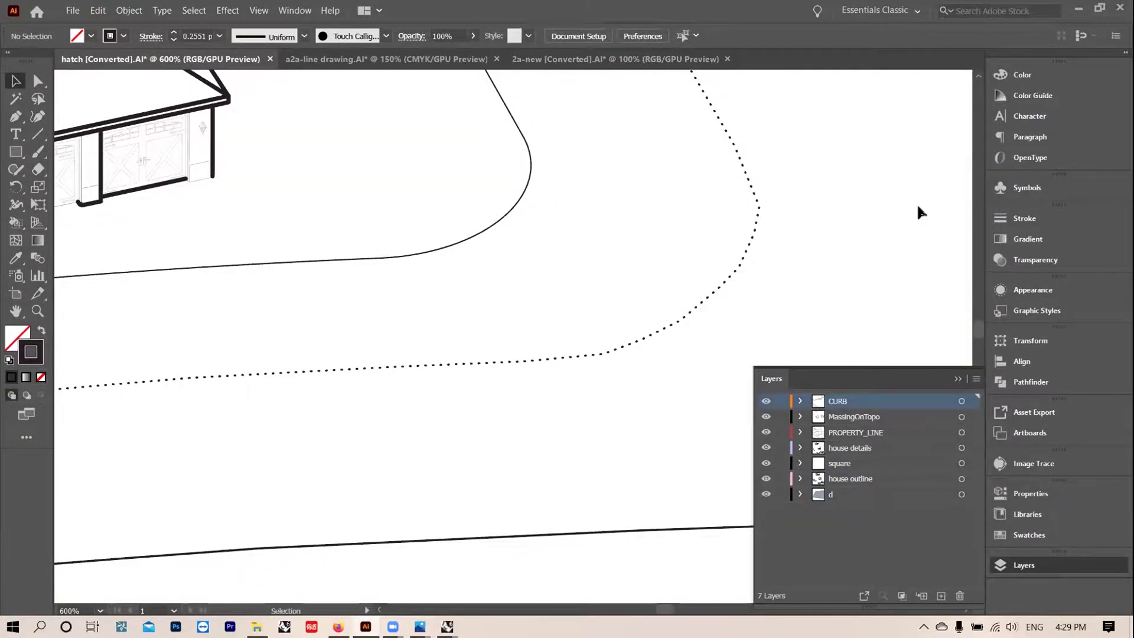
{"action": "key", "text": "ctrl+minus"}
{"action": "key", "text": "ctrl+minus"}
{"action": "key", "text": "ctrl+minus"}
{"action": "key", "text": "ctrl+minus"}
{"action": "key", "text": "ctrl+minus"}
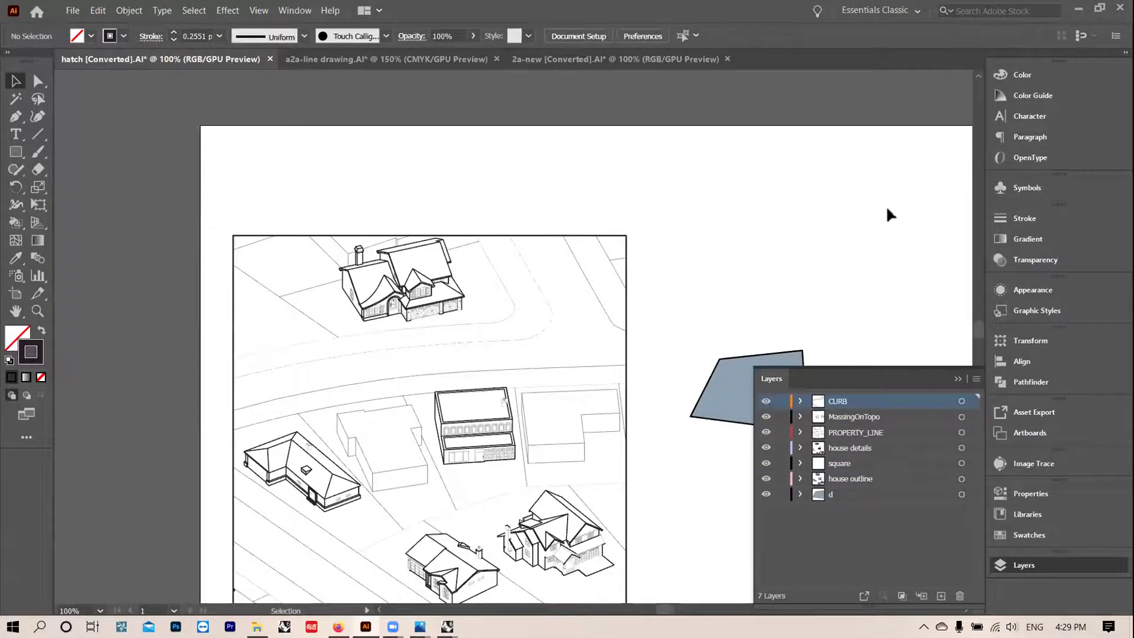
{"action": "scroll", "coordinate": [872, 222], "scroll_direction": "down", "scroll_amount": 3}
{"action": "scroll", "coordinate": [696, 157], "scroll_direction": "right", "scroll_amount": 3}
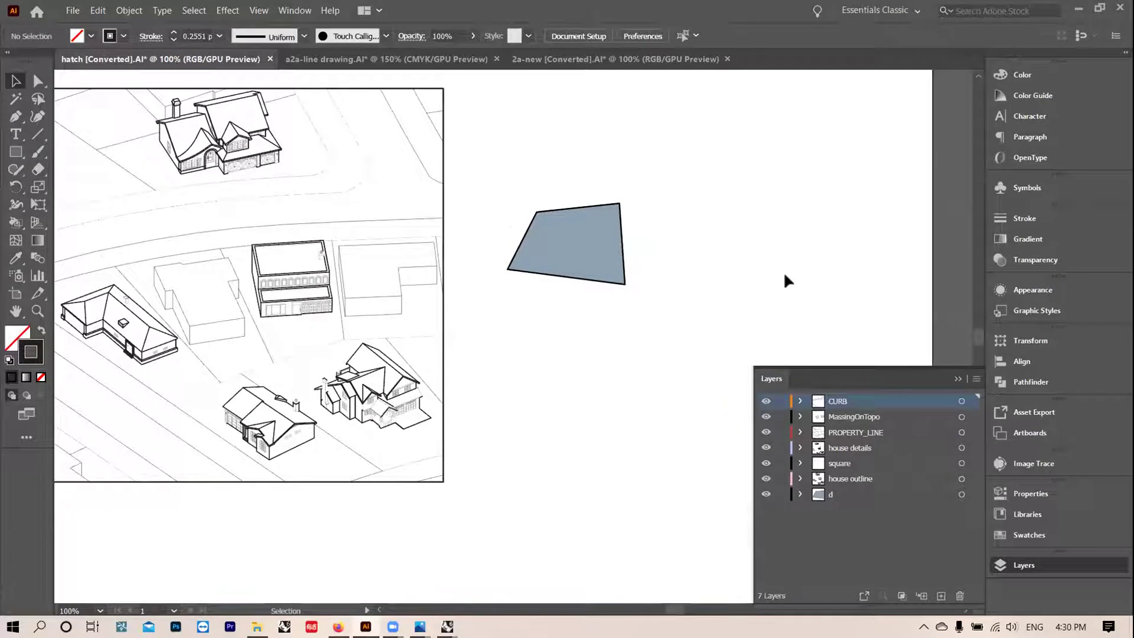
{"action": "key", "text": "ctrl+plus"}
{"action": "key", "text": "ctrl+plus"}
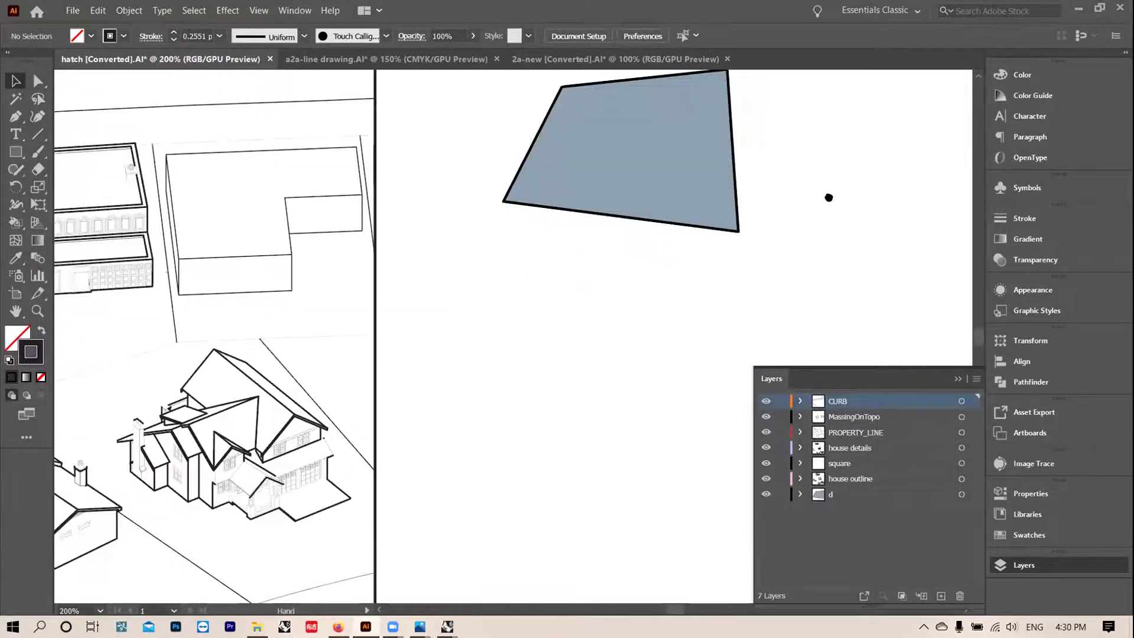
{"action": "left_click_drag", "start_coordinate": [828, 195], "coordinate": [657, 301]}
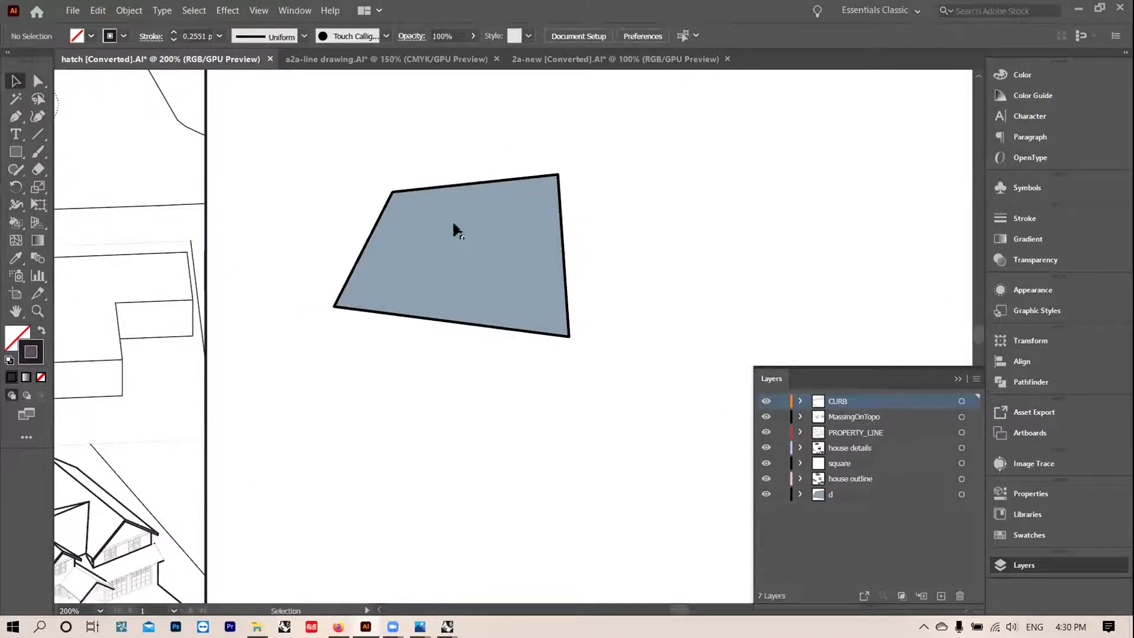
{"action": "left_click", "coordinate": [959, 379]}
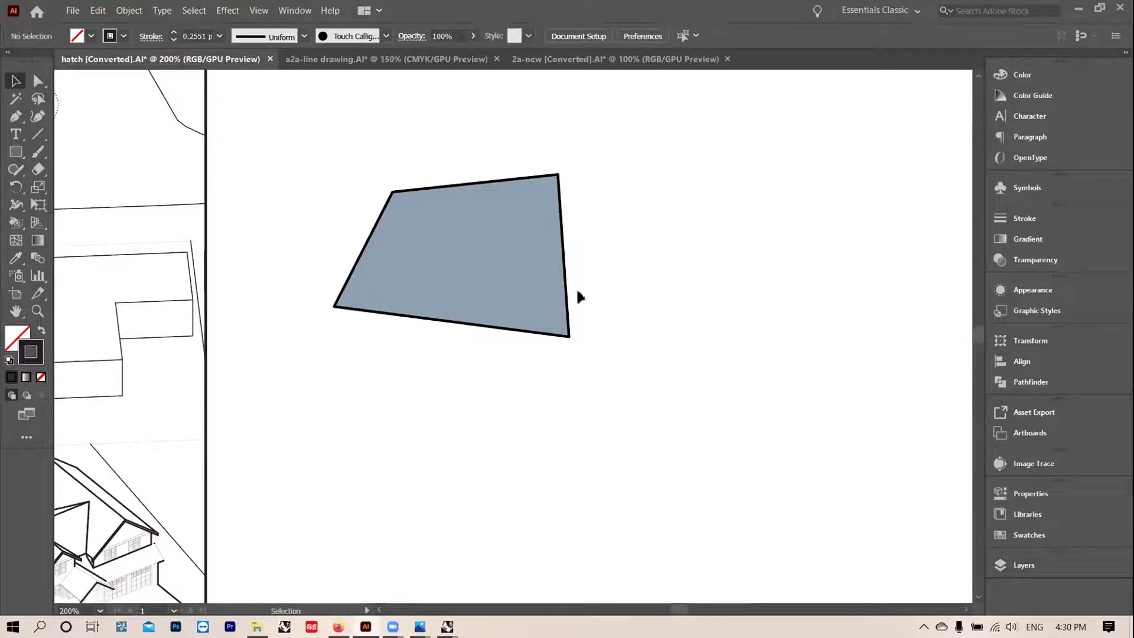
Step: Select the blue-grey four-sided shape and open the Basic Graphics_Textures pattern swatch library
{"action": "left_click", "coordinate": [430, 250]}
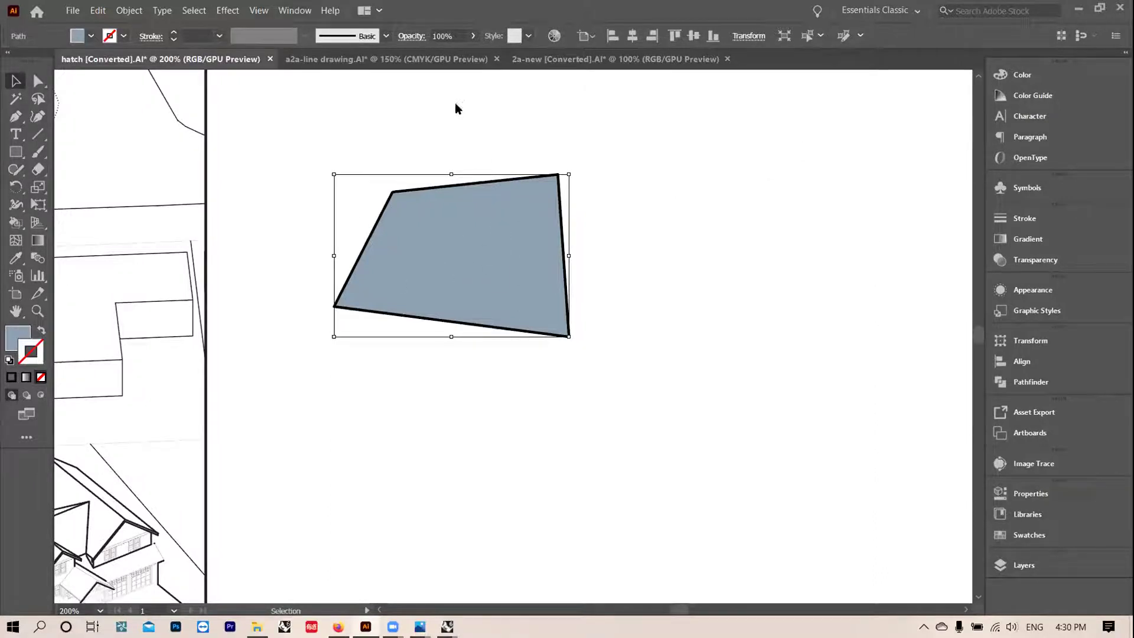
{"action": "key", "text": "alt+w"}
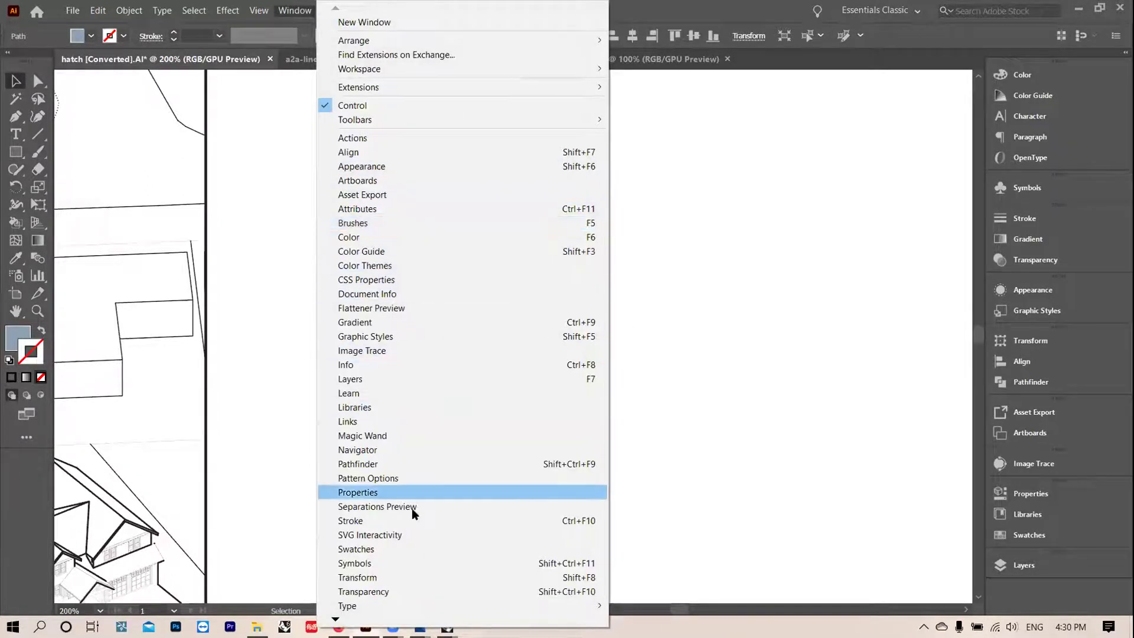
{"action": "left_click", "coordinate": [405, 551]}
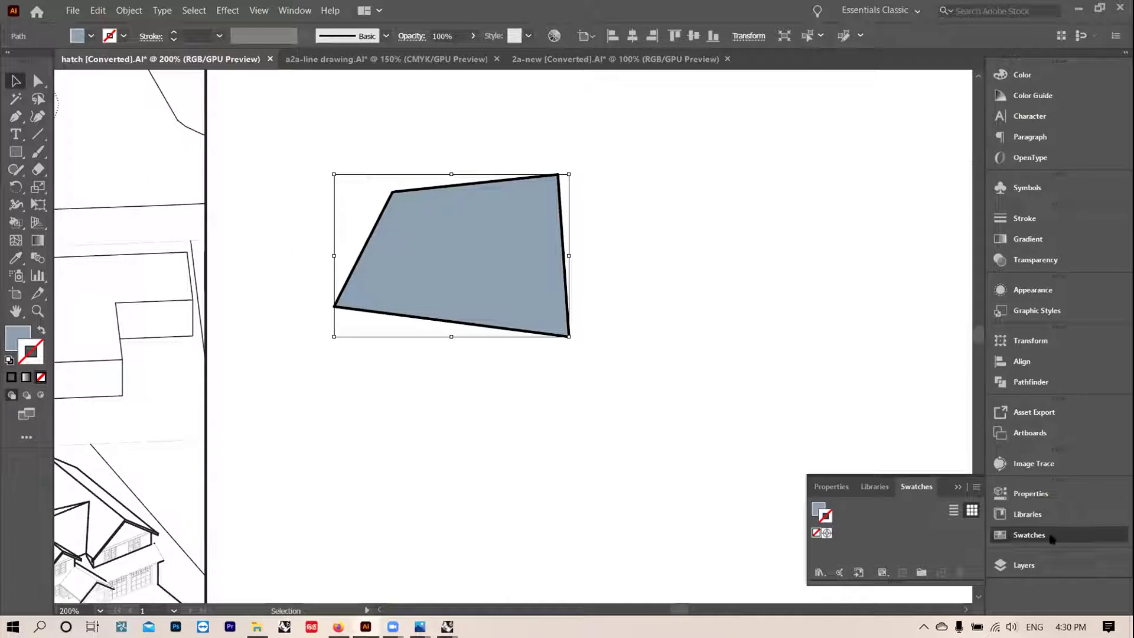
{"action": "left_click", "coordinate": [976, 488]}
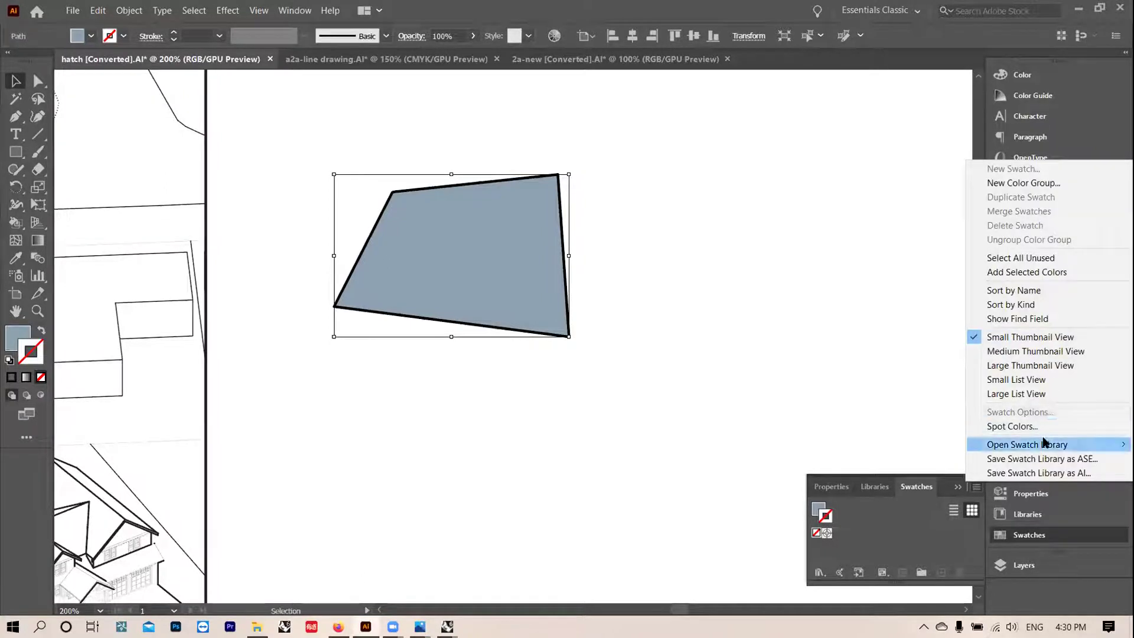
{"action": "mouse_move", "coordinate": [1045, 443]}
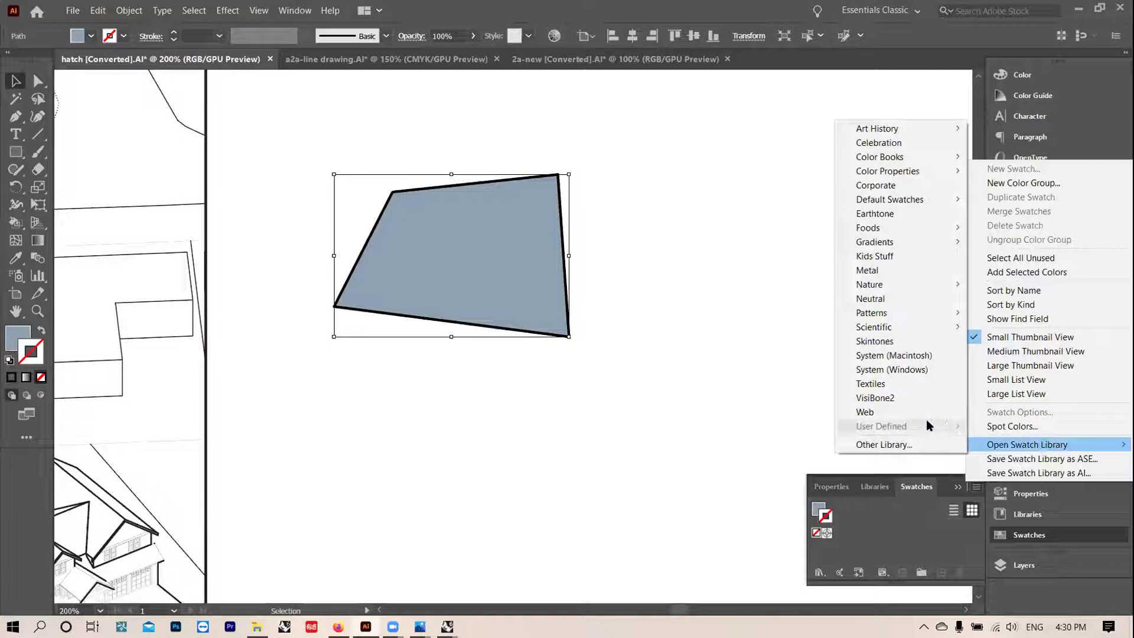
{"action": "mouse_move", "coordinate": [909, 159]}
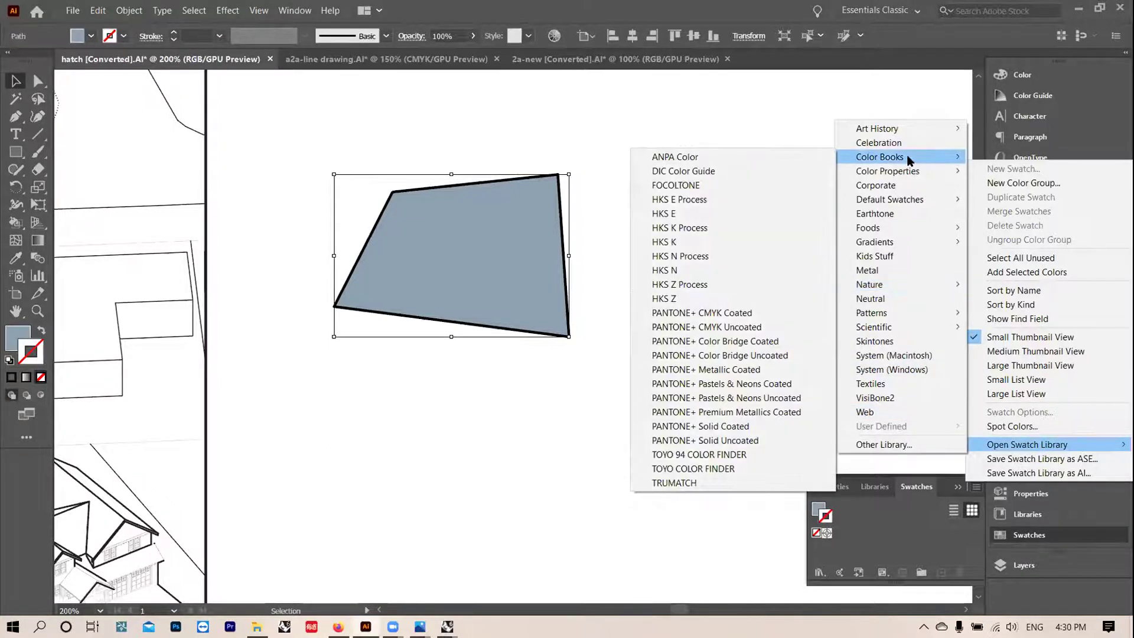
{"action": "mouse_move", "coordinate": [903, 130]}
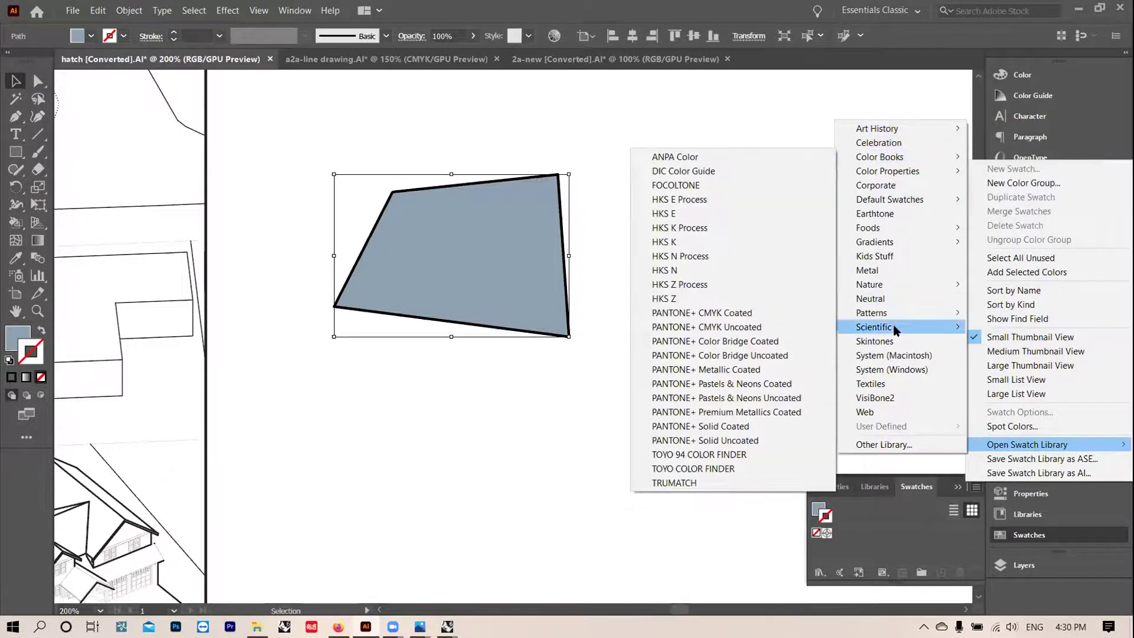
{"action": "mouse_move", "coordinate": [893, 312]}
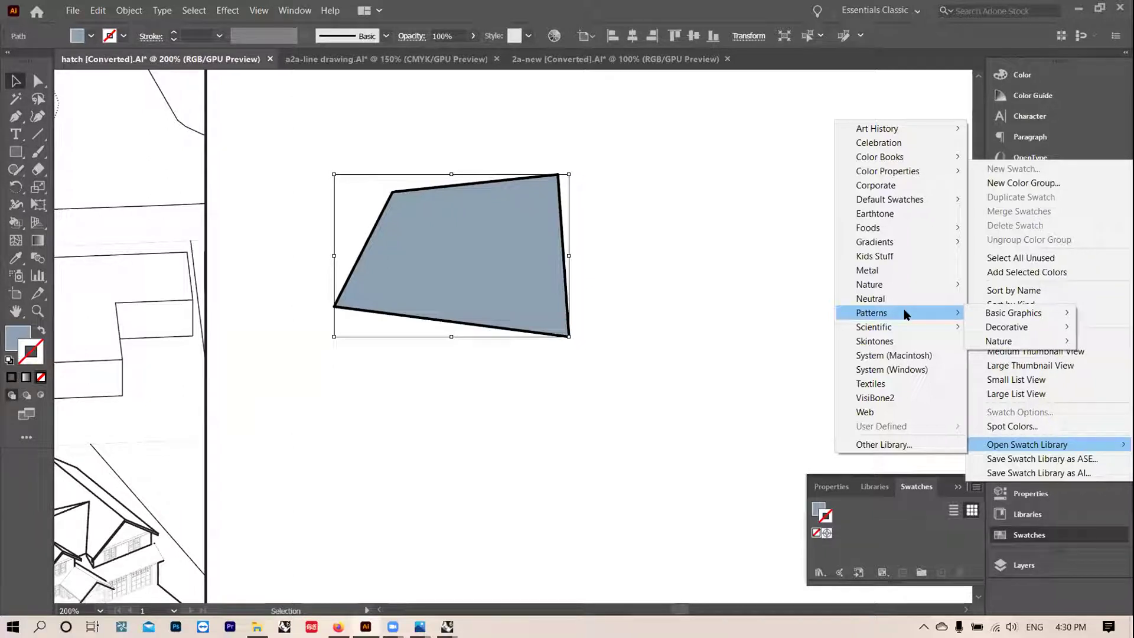
{"action": "mouse_move", "coordinate": [972, 316]}
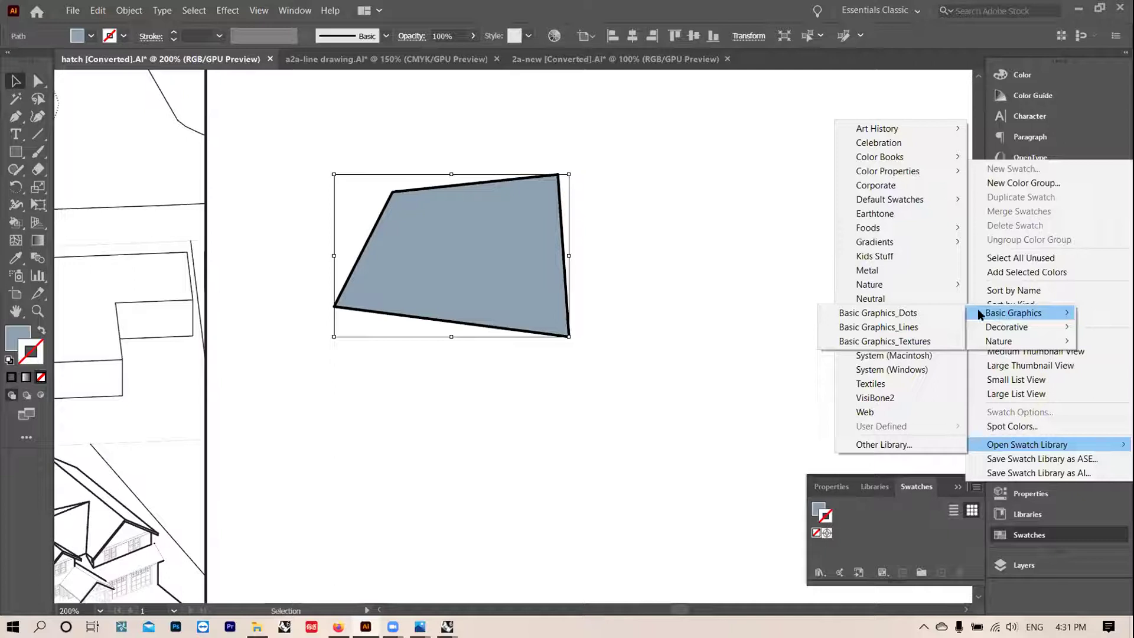
{"action": "left_click", "coordinate": [917, 341]}
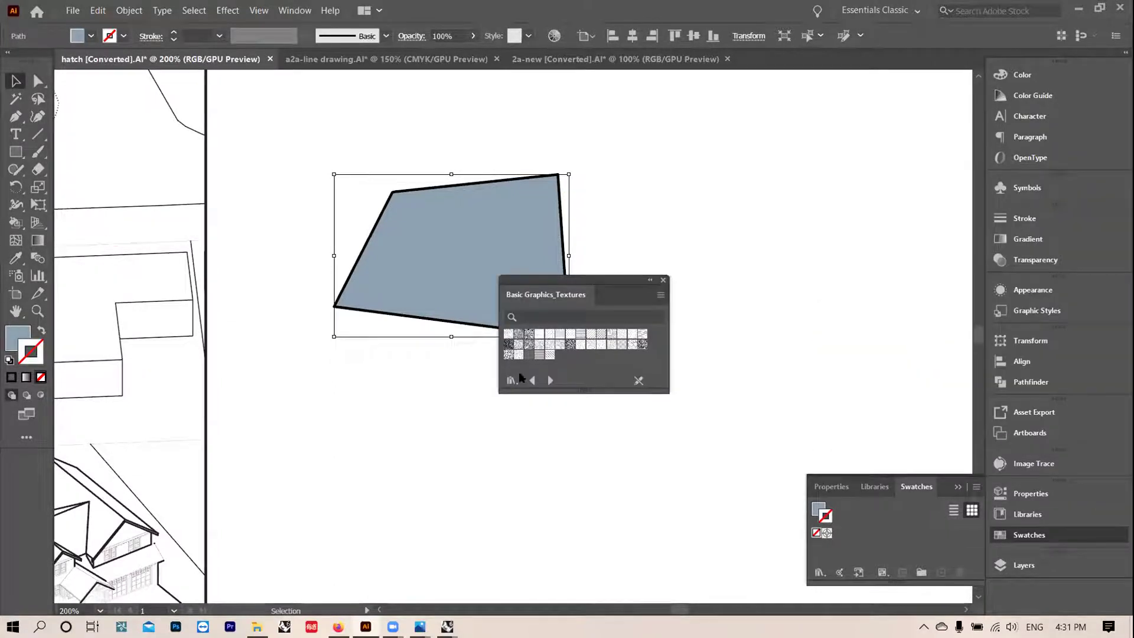
Step: Fill the four-sided shape with the horizontal-line texture USGS 8 Sewage Disposal and collapse the texture library
{"action": "left_click", "coordinate": [541, 355]}
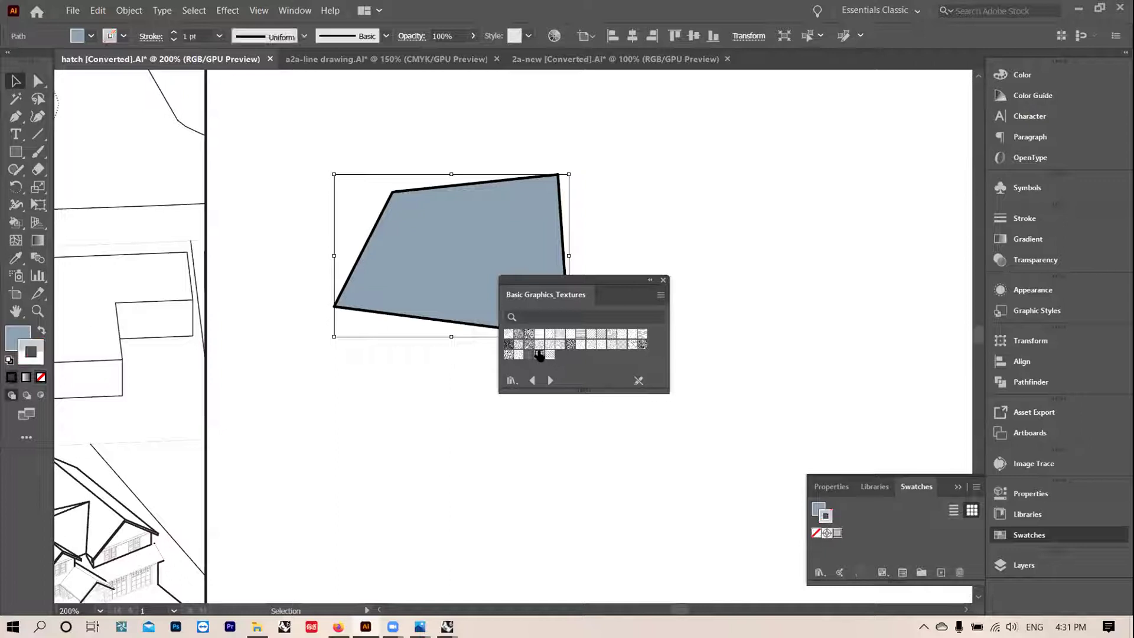
{"action": "left_click", "coordinate": [18, 335]}
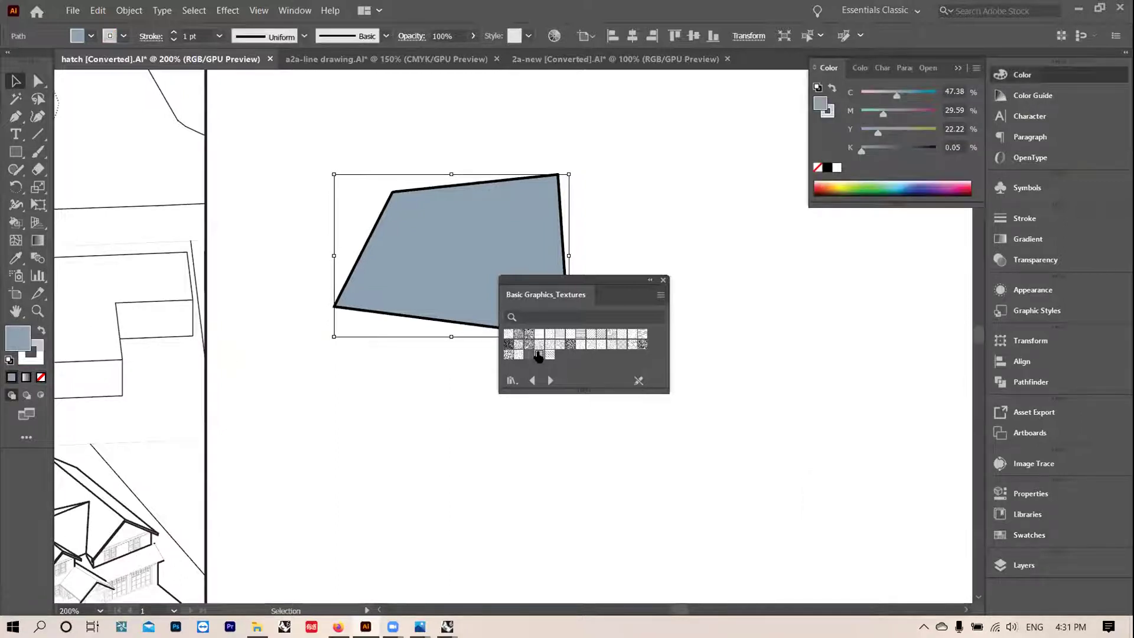
{"action": "left_click", "coordinate": [539, 355]}
{"action": "left_click", "coordinate": [650, 280]}
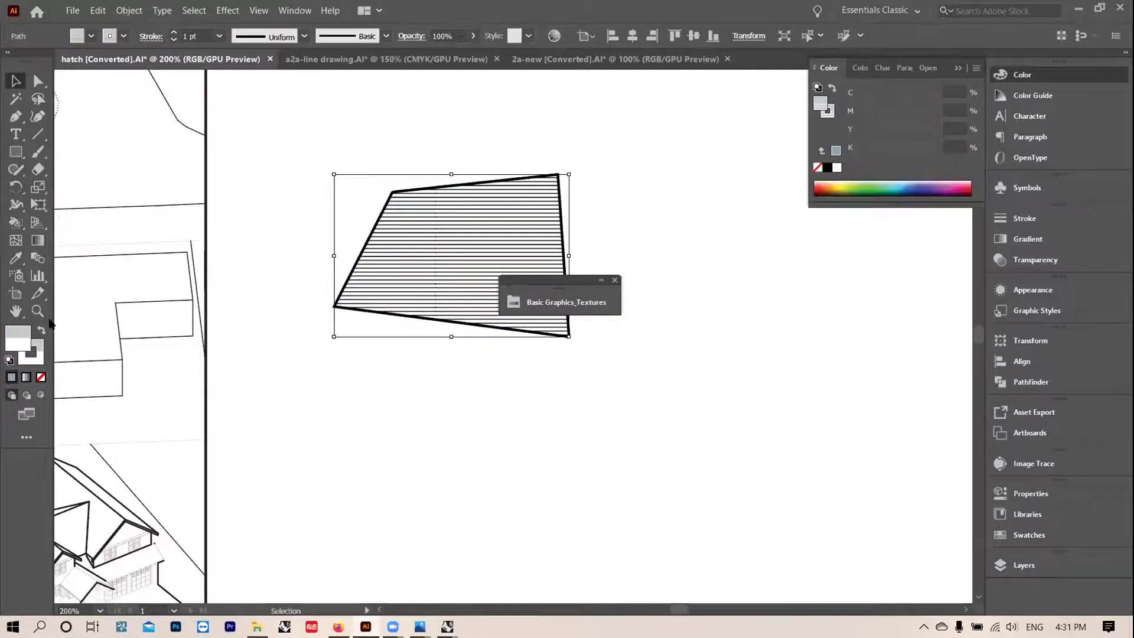
Step: Set the shape's stroke to the near-black colour #141419 and move the texture library clear of the shape
{"action": "double_click", "coordinate": [33, 349]}
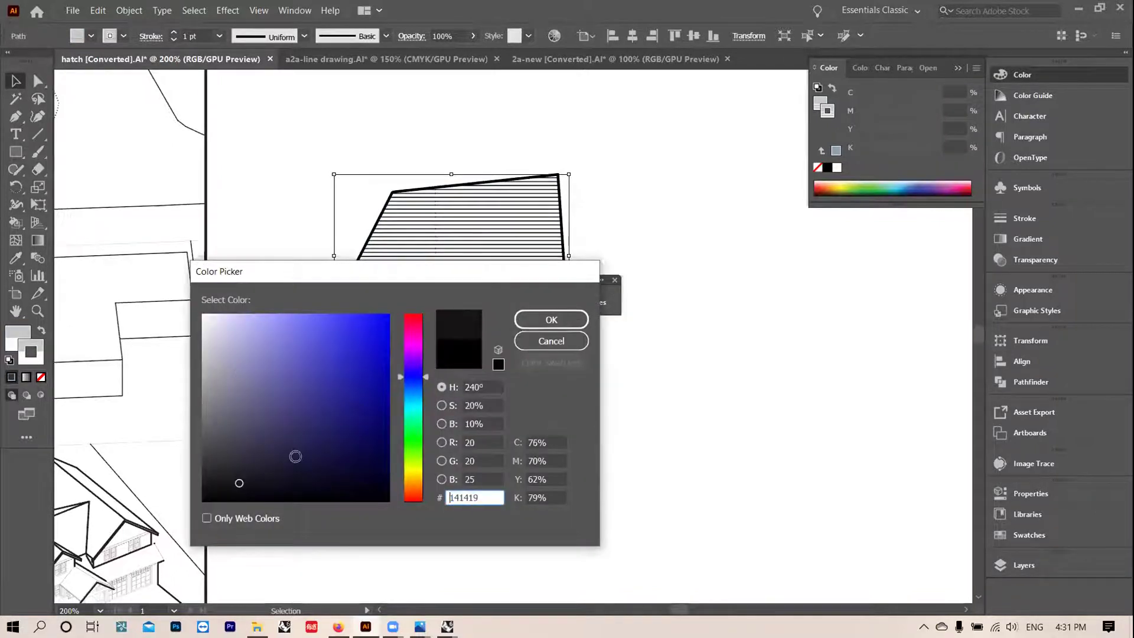
{"action": "left_click", "coordinate": [551, 319]}
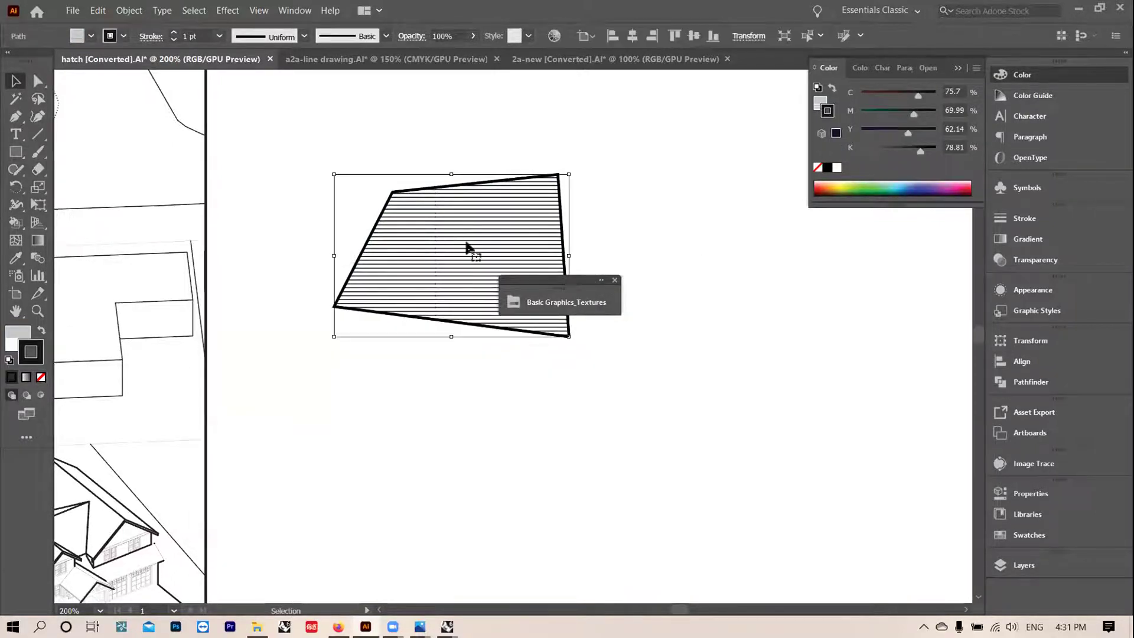
{"action": "left_click_drag", "start_coordinate": [570, 284], "coordinate": [744, 244]}
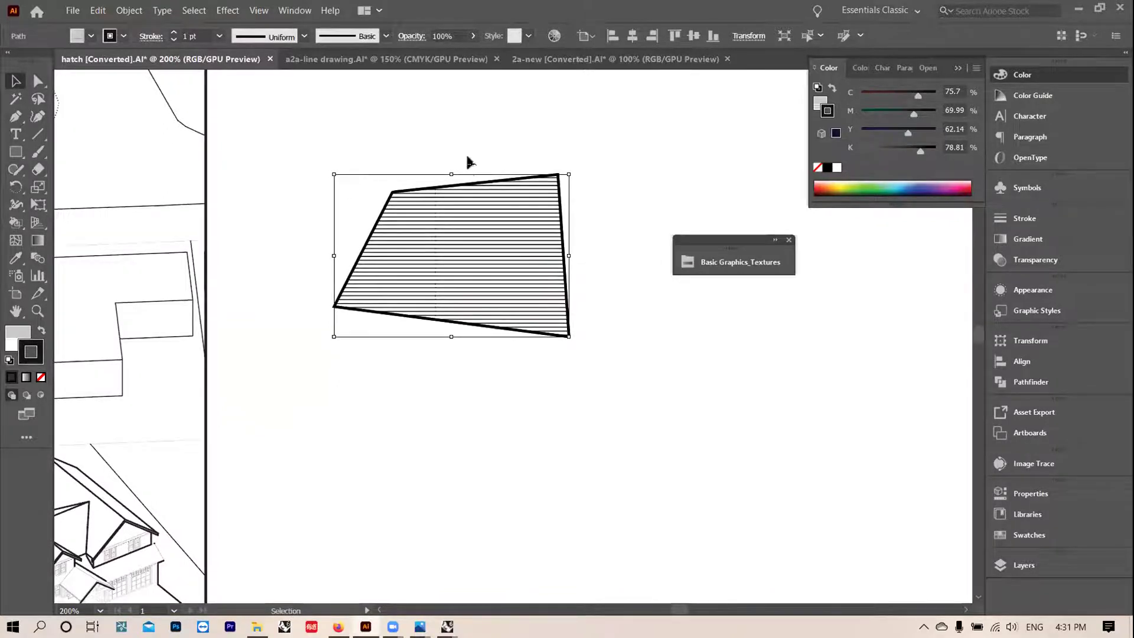
Step: Scale only the line pattern inside the shape uniformly to 50%, leaving the object itself out of the transformation
{"action": "key", "text": "ctrl+equal"}
{"action": "scroll", "coordinate": [550, 194], "scroll_direction": "down", "scroll_amount": 1}
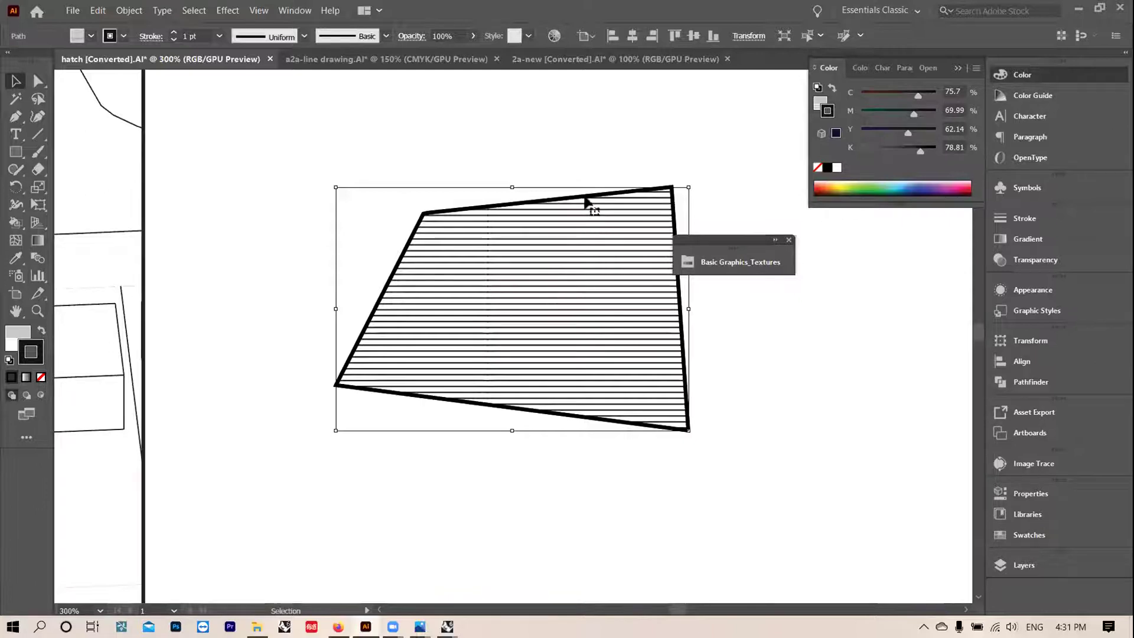
{"action": "right_click", "coordinate": [592, 293]}
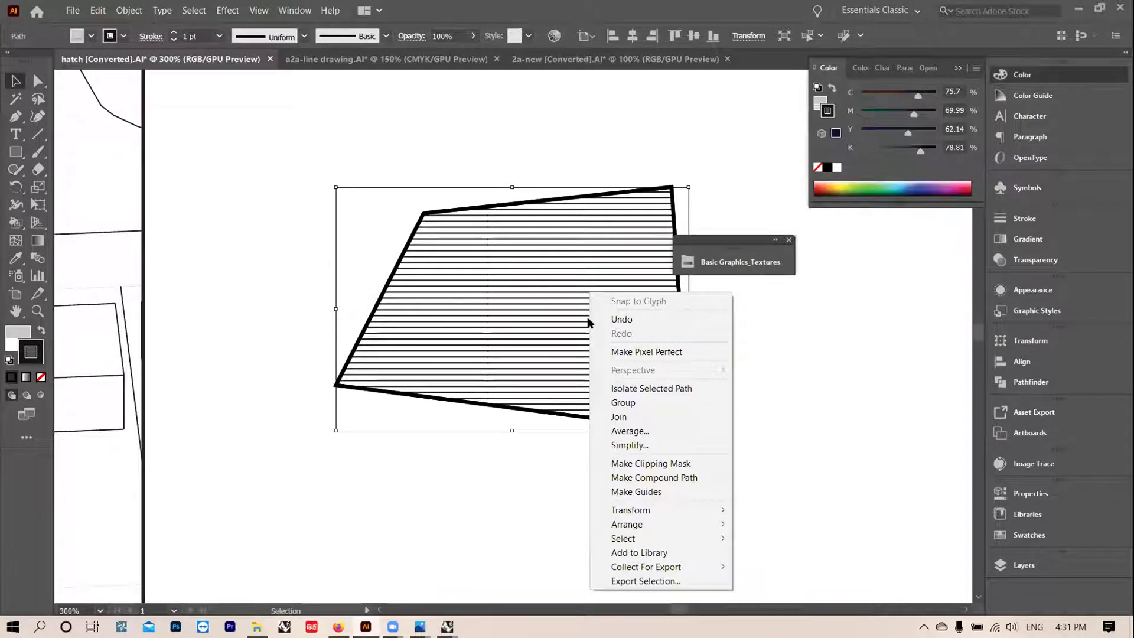
{"action": "mouse_move", "coordinate": [628, 511]}
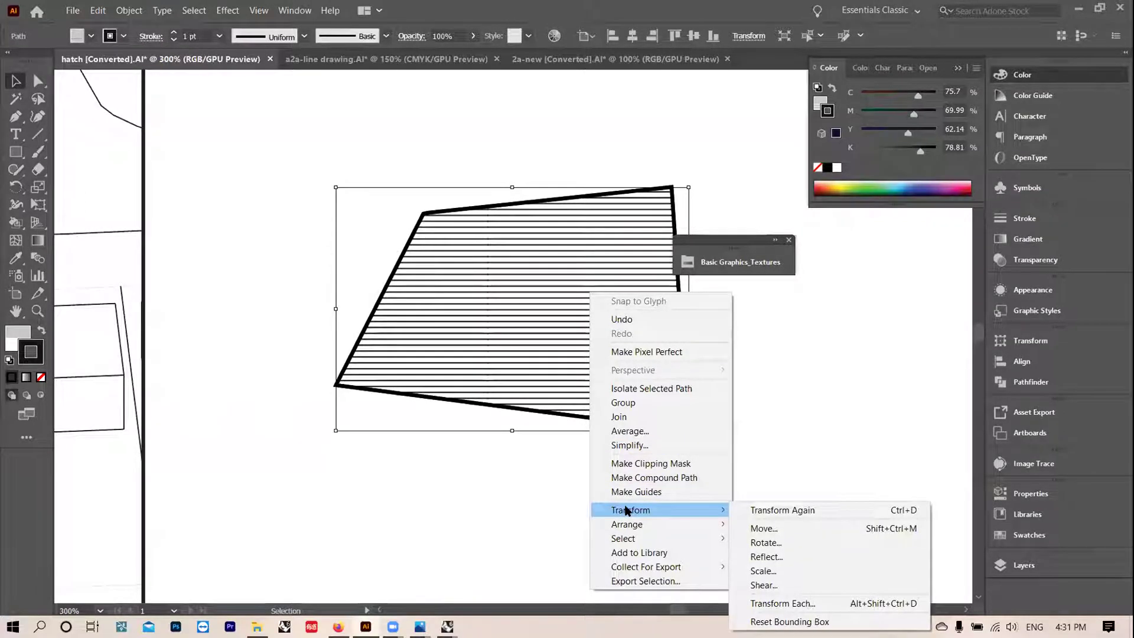
{"action": "left_click", "coordinate": [788, 570]}
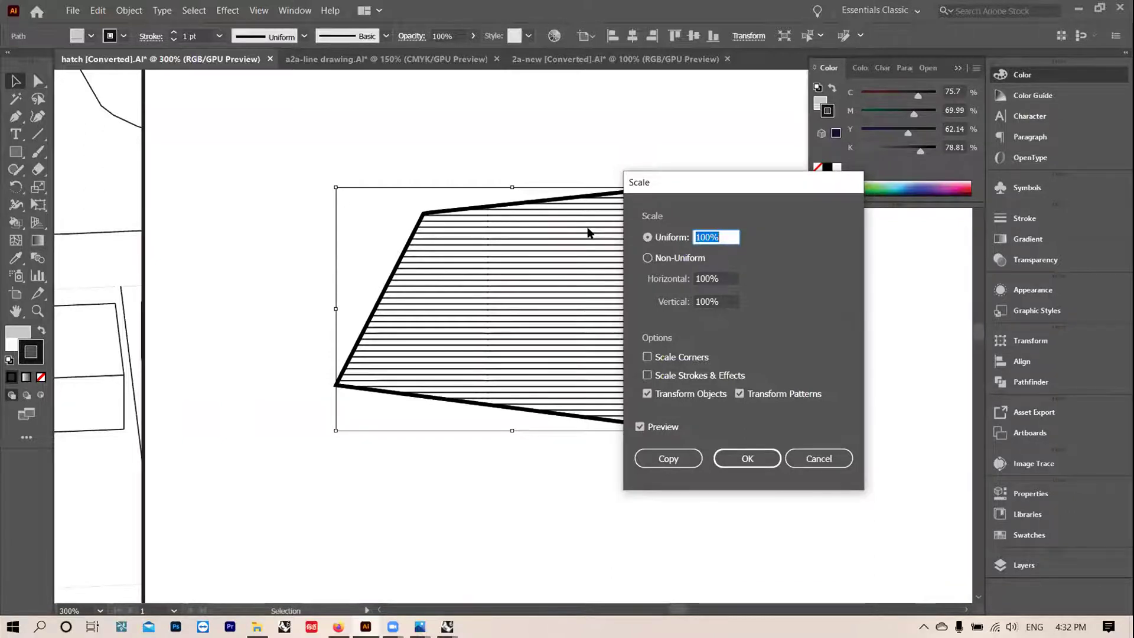
{"action": "left_click", "coordinate": [646, 394]}
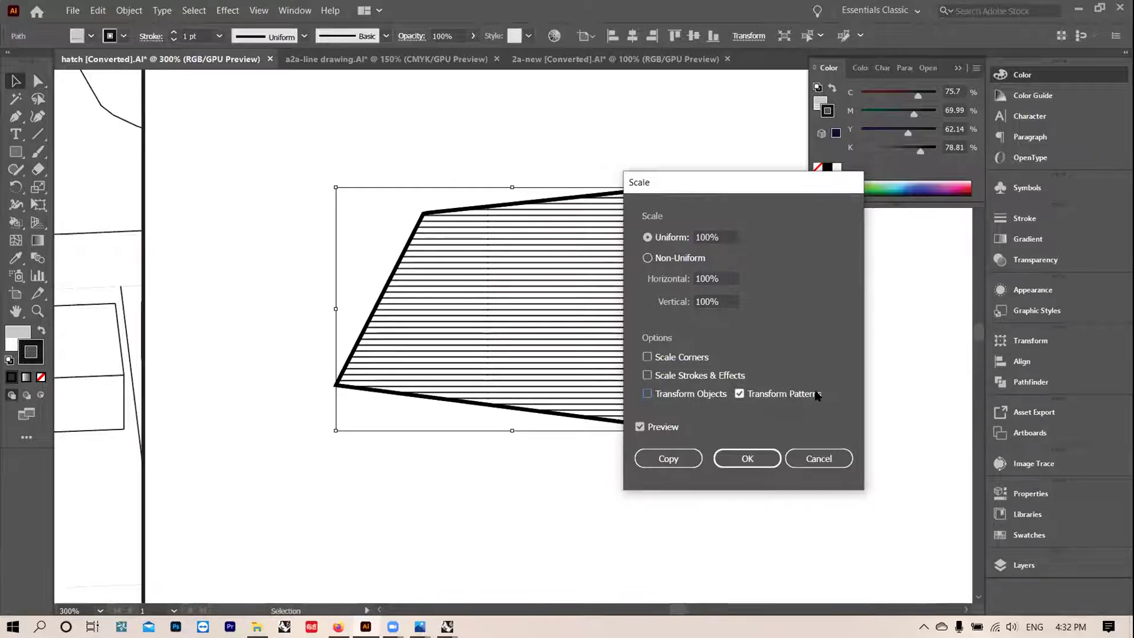
{"action": "double_click", "coordinate": [709, 235]}
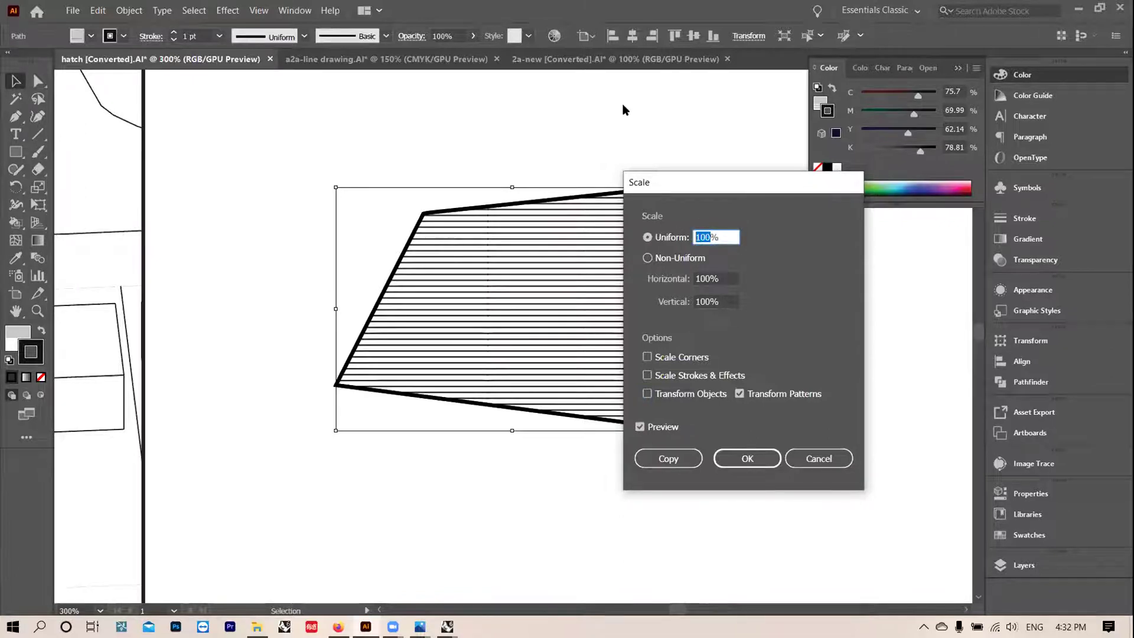
{"action": "type", "text": "50"}
{"action": "left_click", "coordinate": [749, 458]}
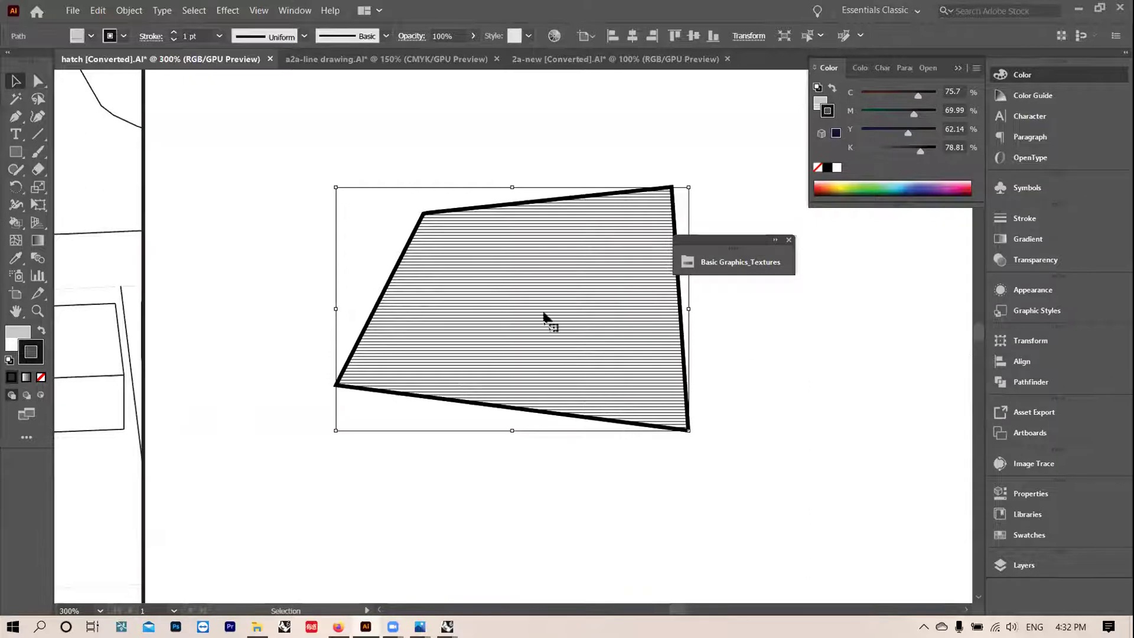
{"action": "key", "text": "a"}
{"action": "key", "text": "ctrl+plus"}
{"action": "key", "text": "v"}
{"action": "key", "text": "ctrl+plus"}
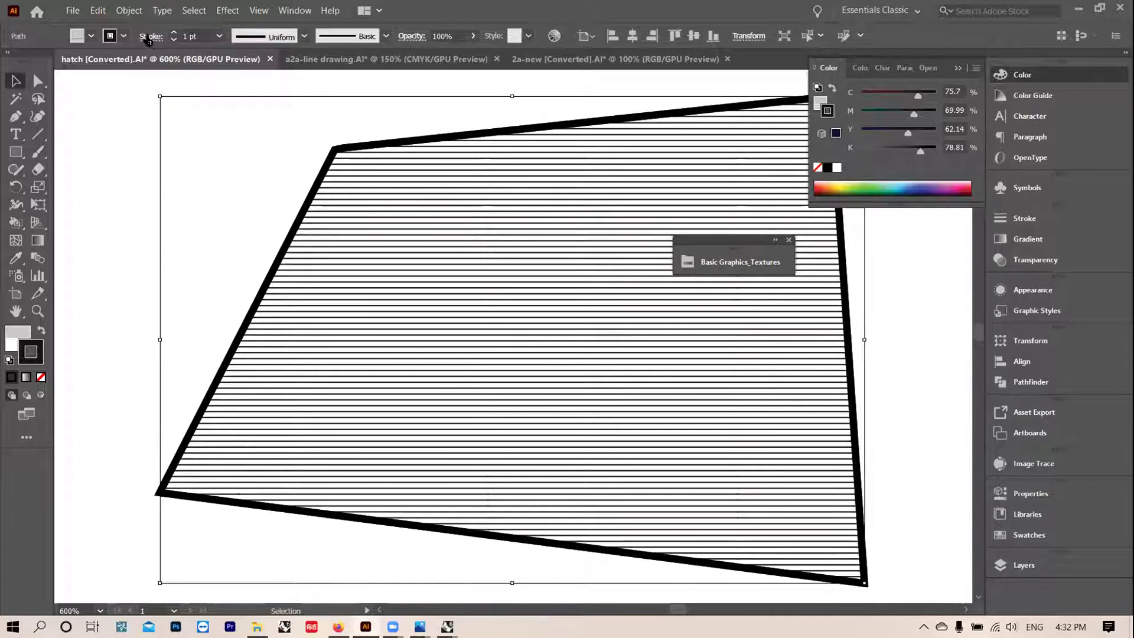
{"action": "left_click", "coordinate": [129, 11]}
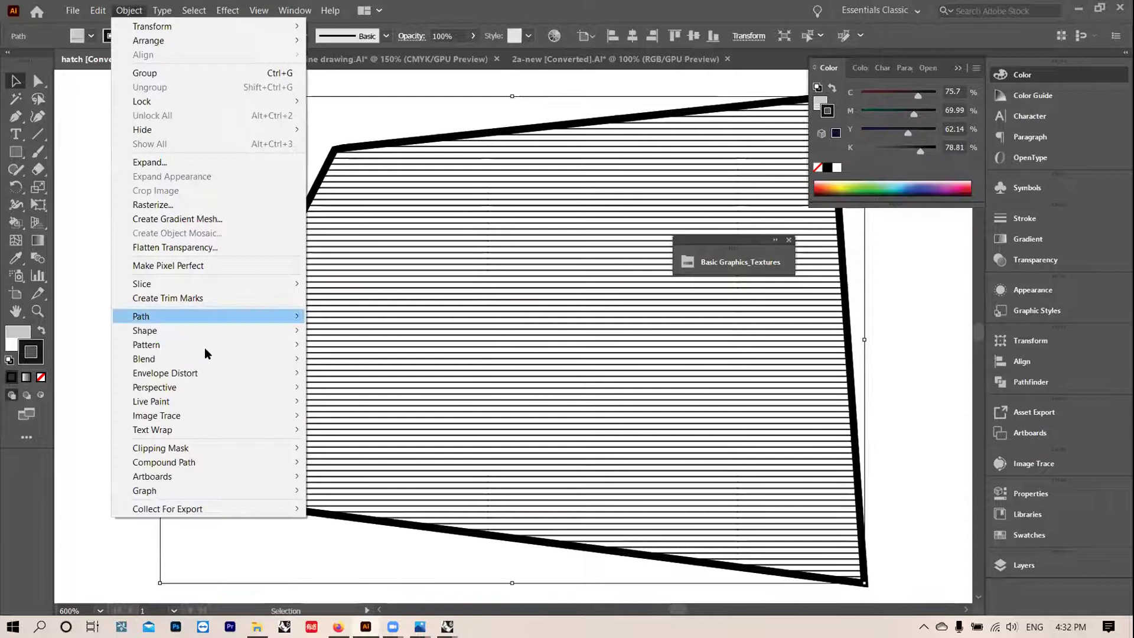
{"action": "mouse_move", "coordinate": [205, 348]}
{"action": "left_click", "coordinate": [615, 278]}
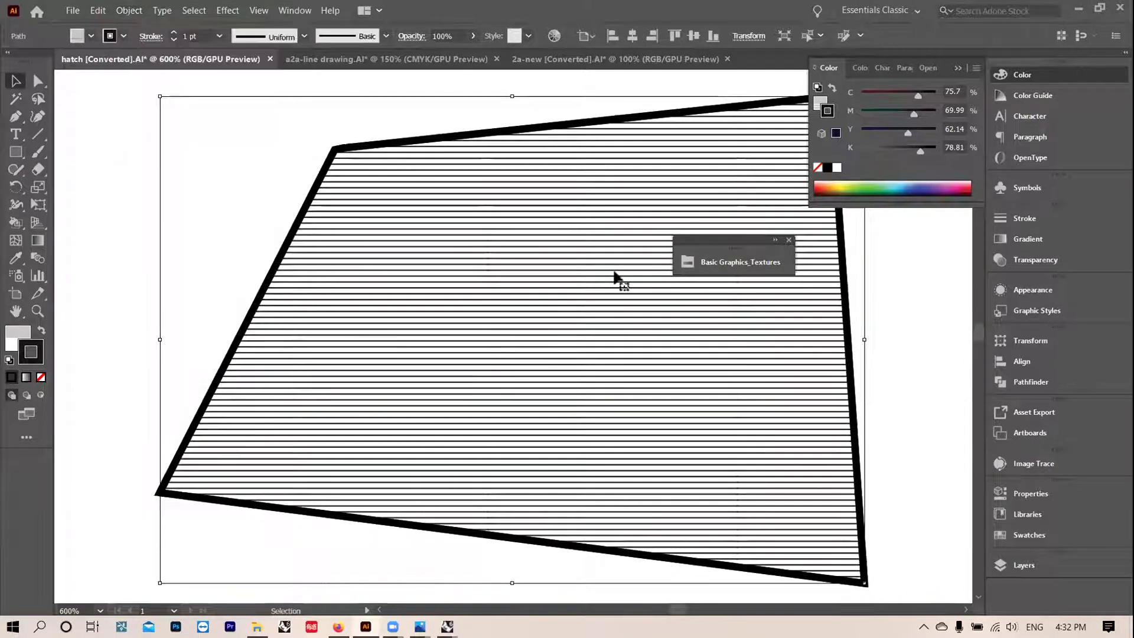
{"action": "left_click", "coordinate": [39, 329]}
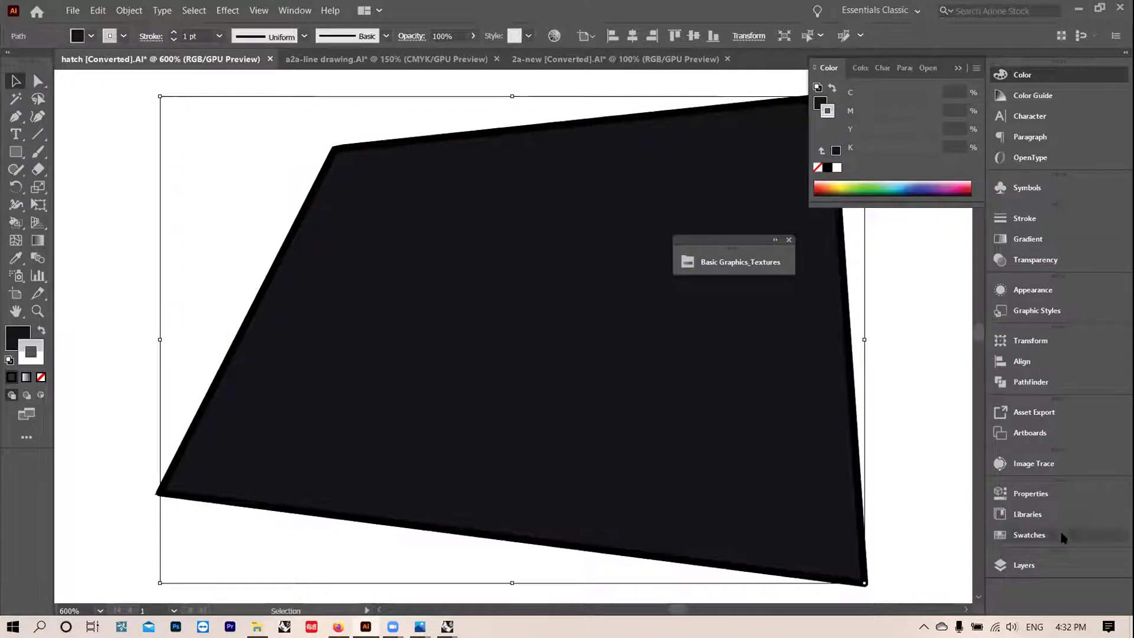
{"action": "left_click", "coordinate": [1024, 564]}
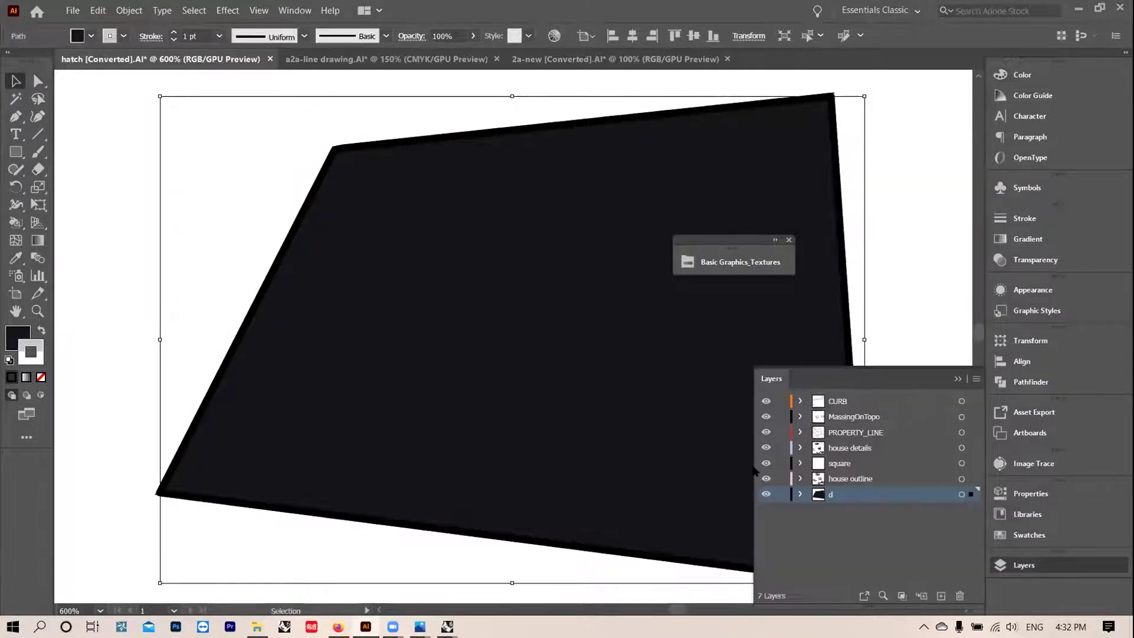
{"action": "left_click", "coordinate": [39, 330]}
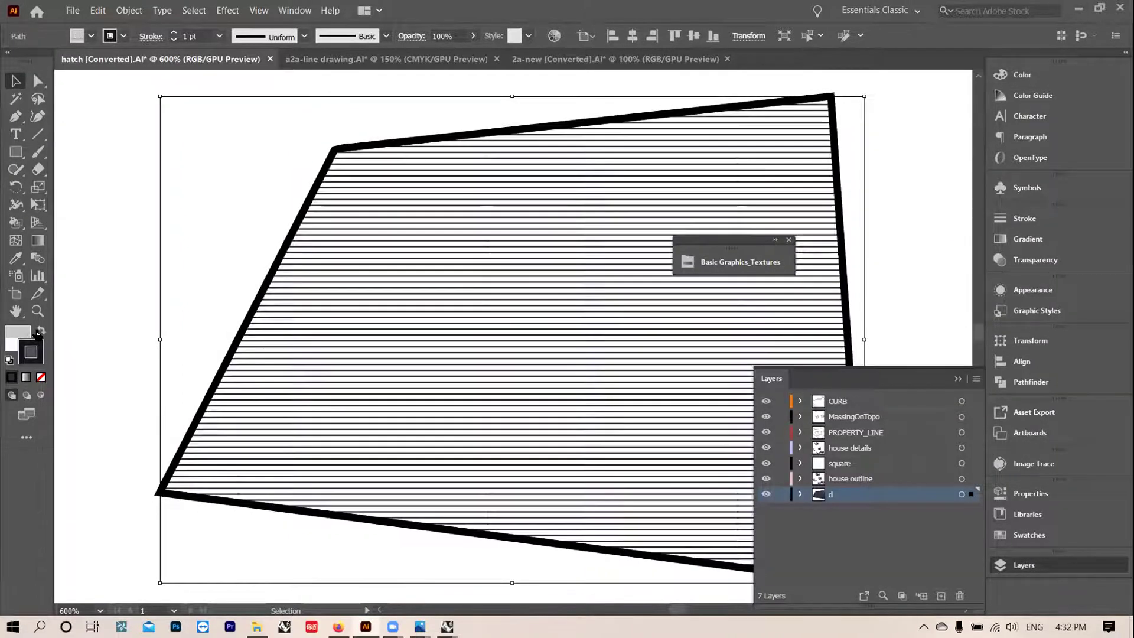
Step: Open the shape's horizontal-line fill pattern for editing and bring the whole grid of tile copies into view
{"action": "left_click", "coordinate": [18, 336]}
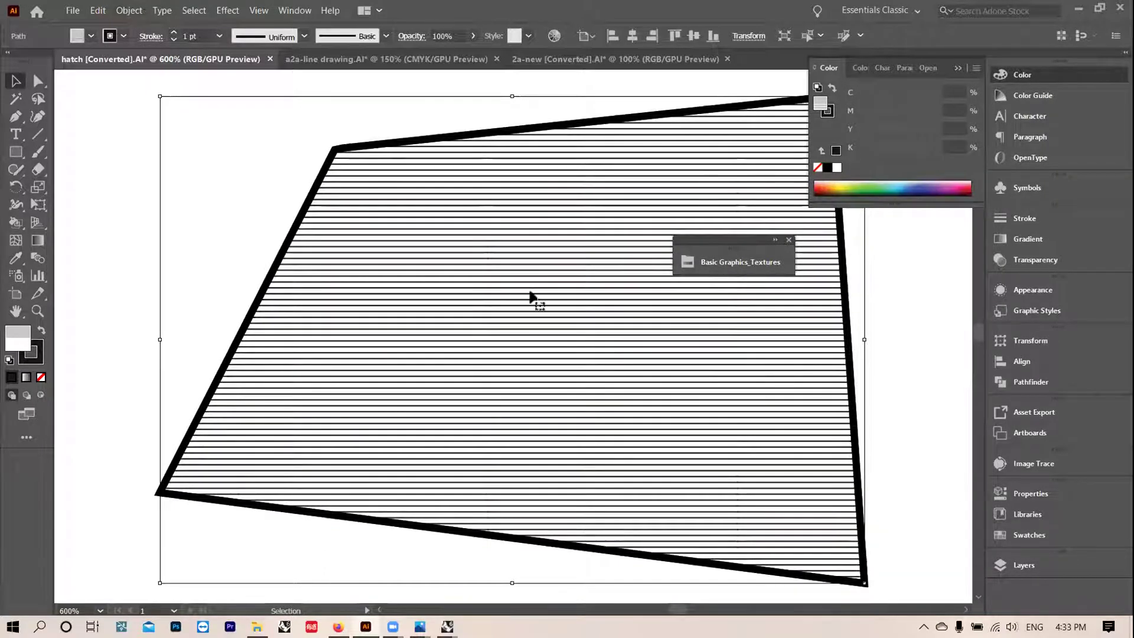
{"action": "left_click", "coordinate": [129, 10]}
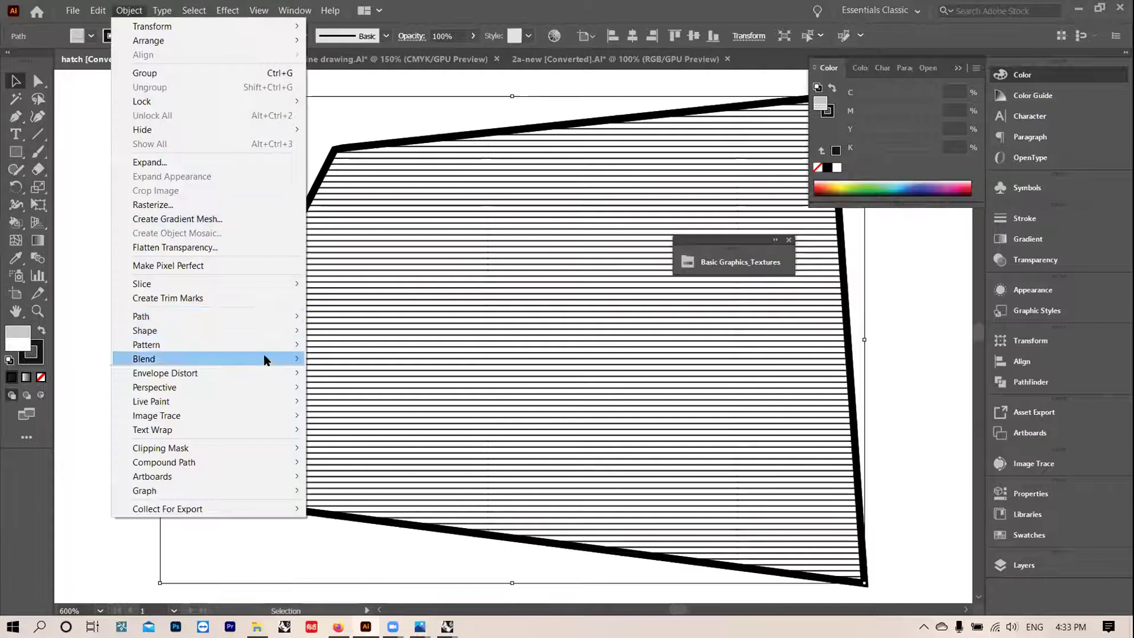
{"action": "mouse_move", "coordinate": [265, 345]}
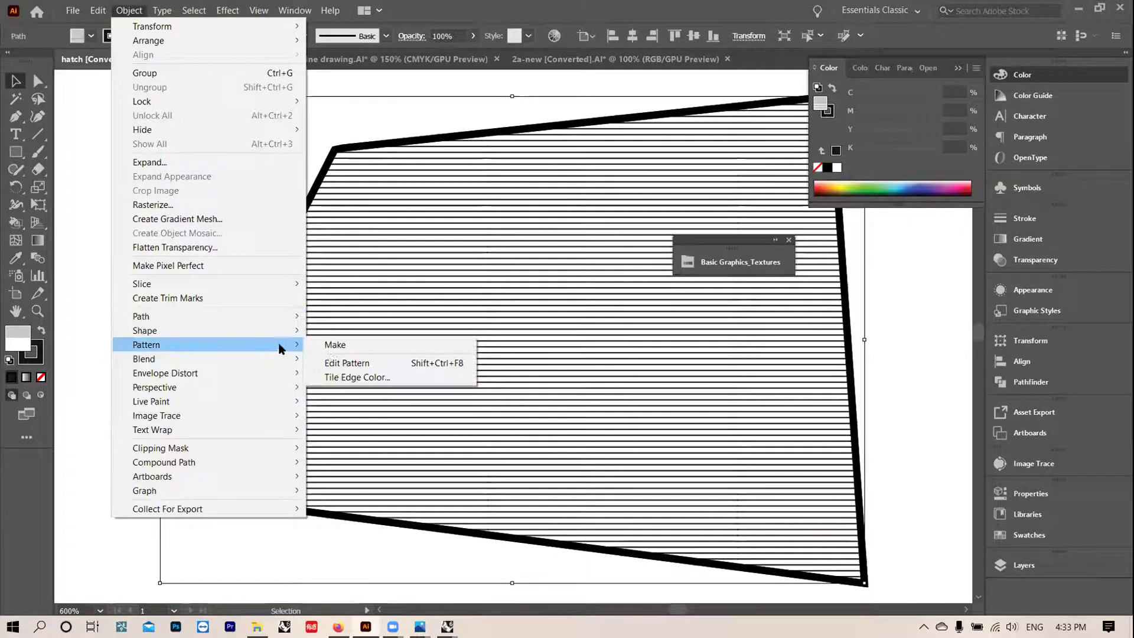
{"action": "left_click", "coordinate": [343, 364]}
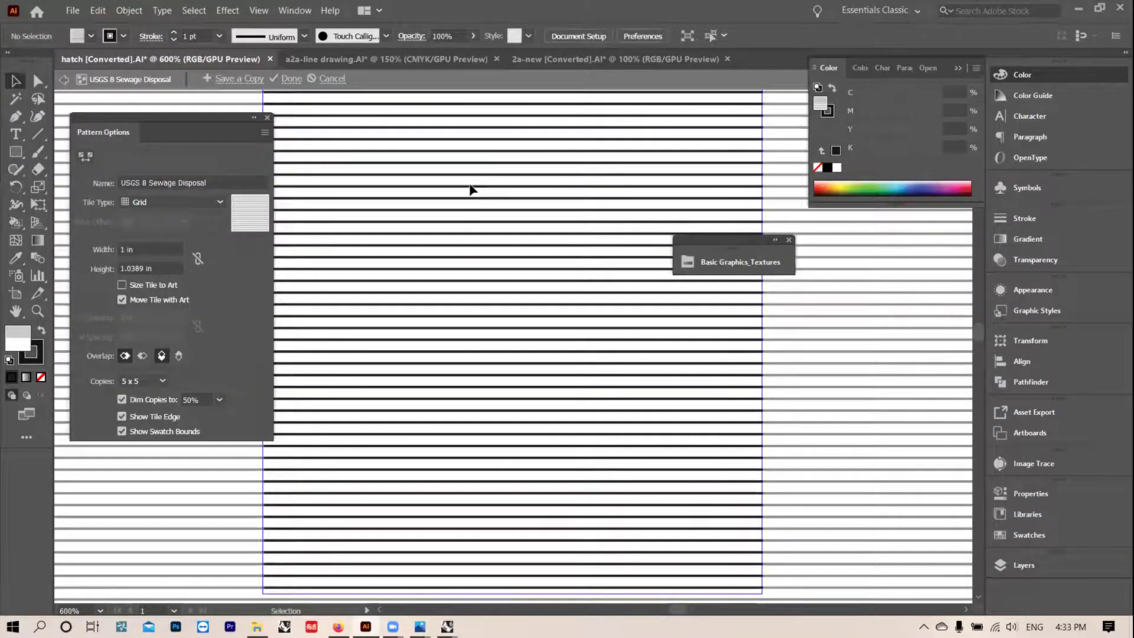
{"action": "key", "text": "ctrl+minus"}
{"action": "key", "text": "ctrl+minus"}
{"action": "key", "text": "ctrl+minus"}
{"action": "key", "text": "ctrl+minus"}
{"action": "key", "text": "ctrl+minus"}
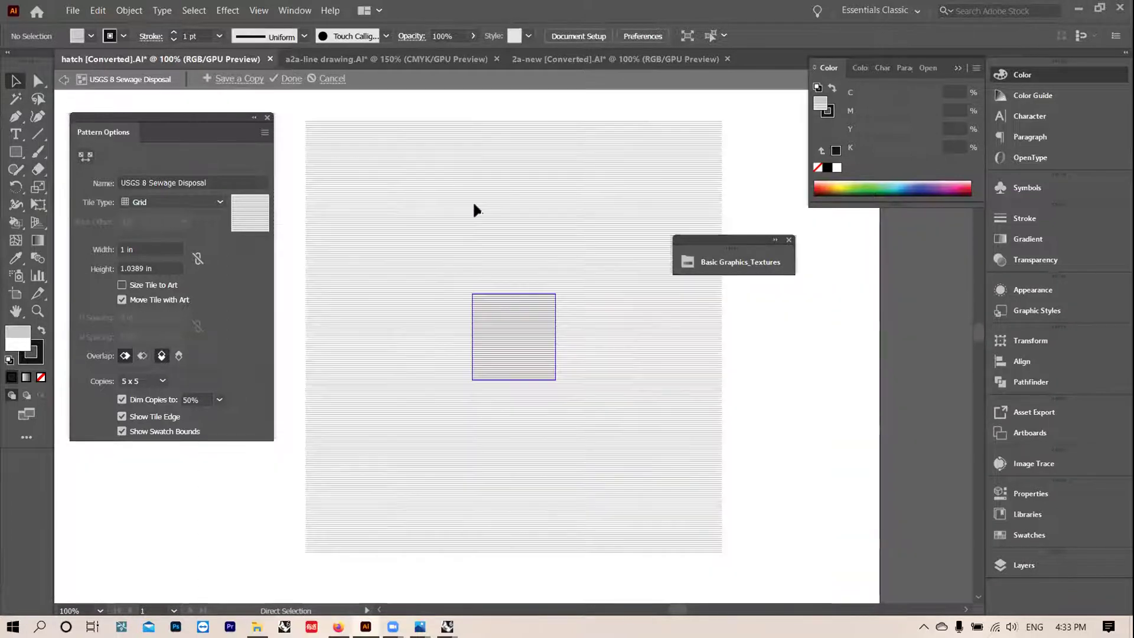
{"action": "scroll", "coordinate": [463, 260], "scroll_direction": "down", "scroll_amount": 2}
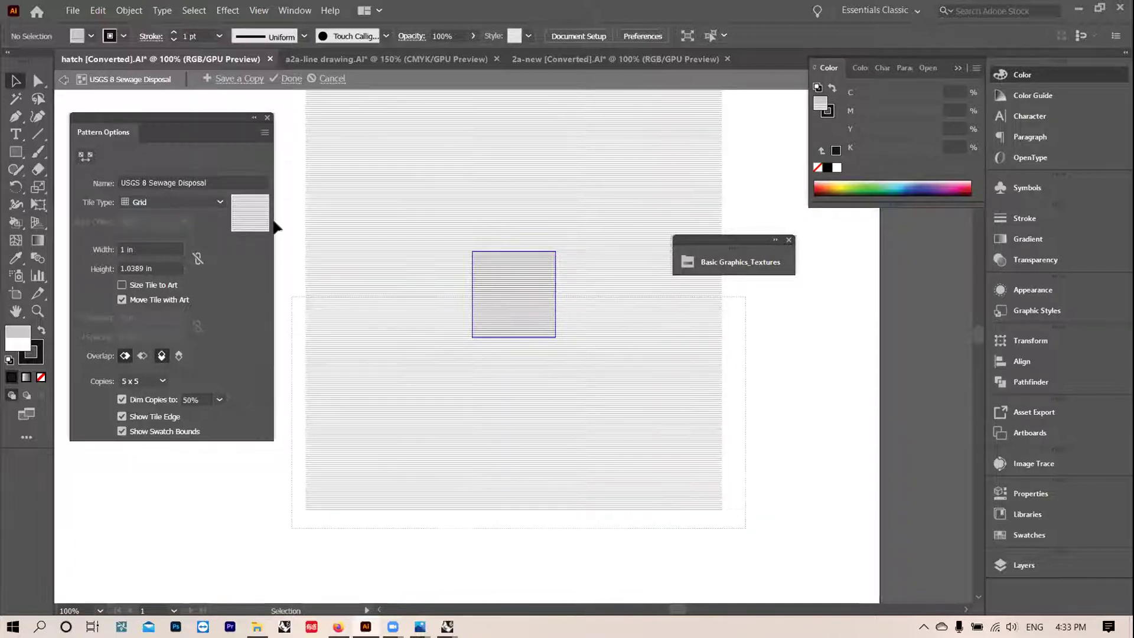
Step: Select all the lines in the original pattern tile and set their stroke weight to 0.001 pt
{"action": "scroll", "coordinate": [279, 256], "scroll_direction": "up", "scroll_amount": 5}
{"action": "key", "text": "ctrl+a"}
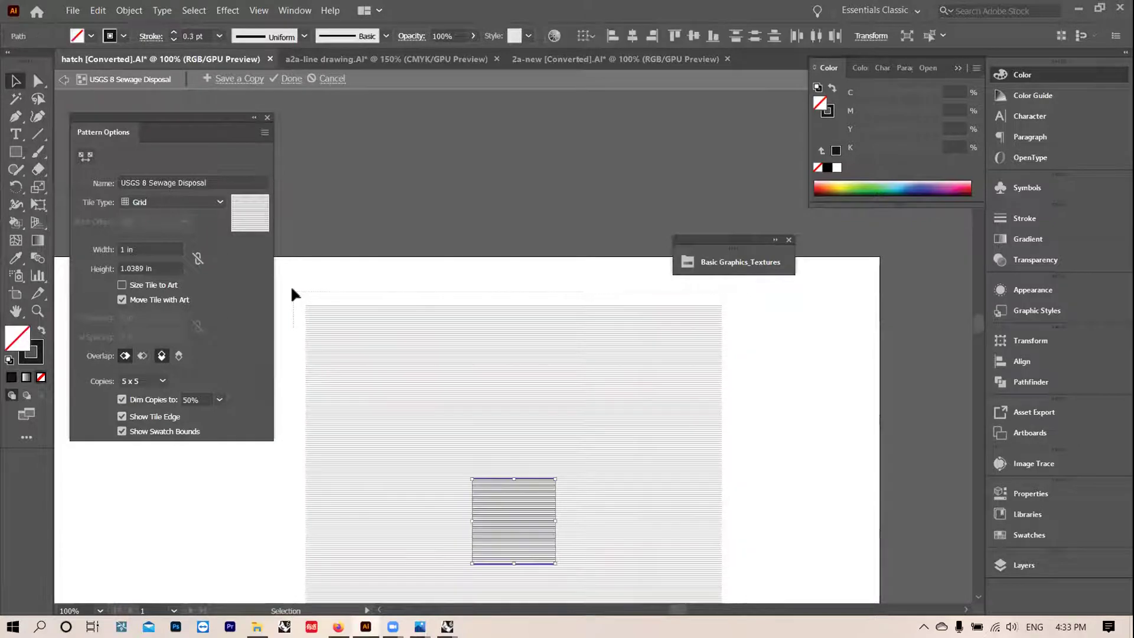
{"action": "scroll", "coordinate": [274, 115], "scroll_direction": "down", "scroll_amount": 2}
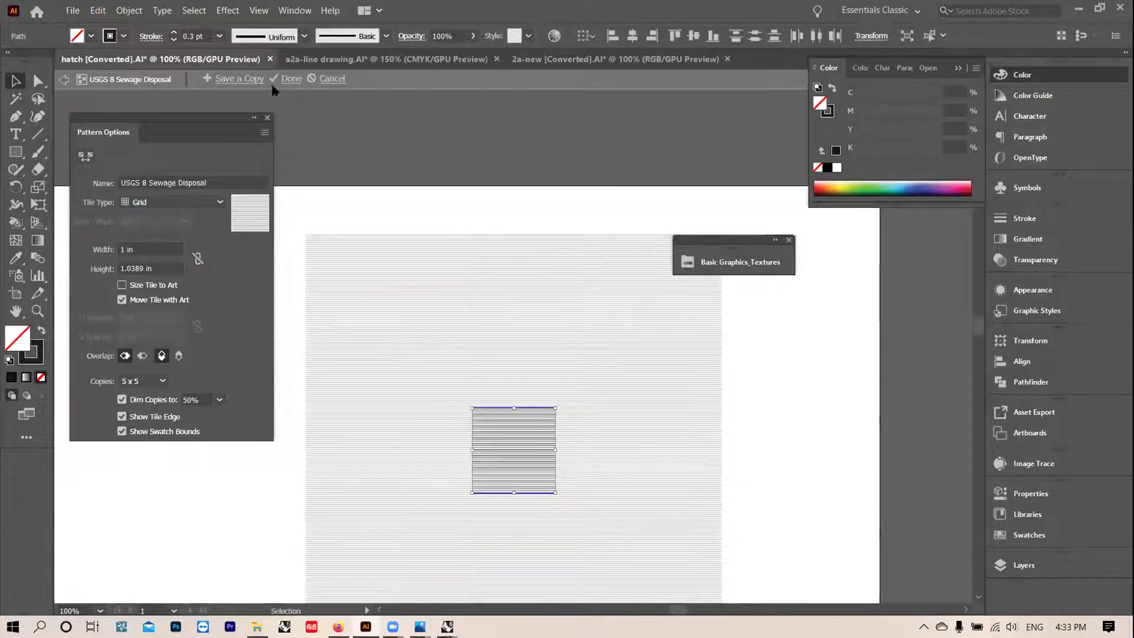
{"action": "left_click", "coordinate": [187, 36]}
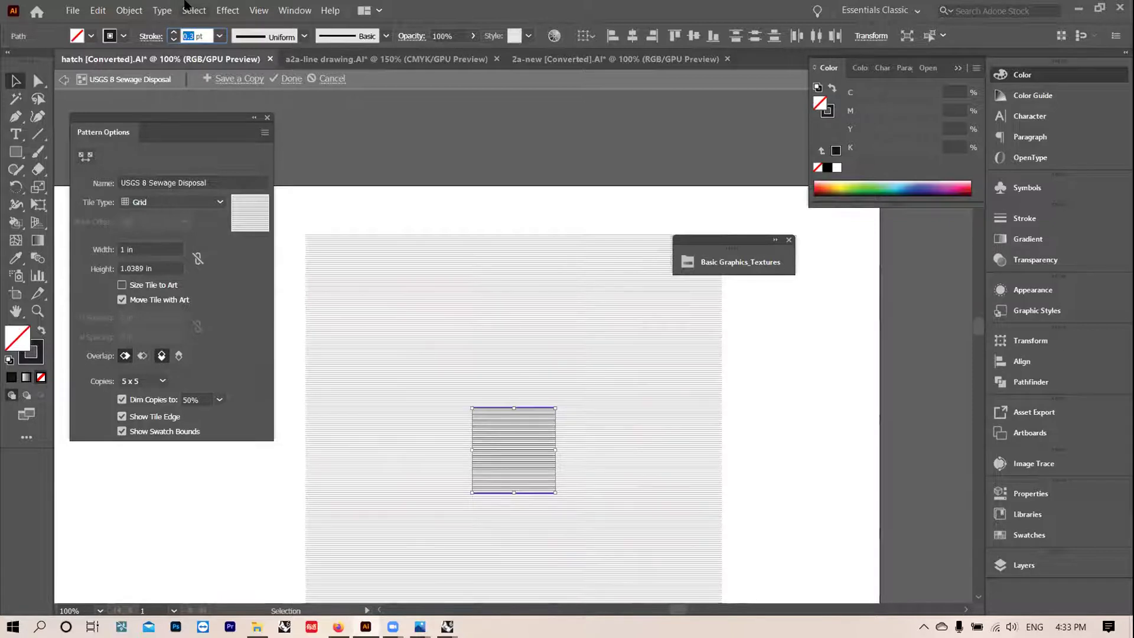
{"action": "type", "text": "0.001"}
{"action": "left_click", "coordinate": [787, 330]}
{"action": "key", "text": "ctrl+plus"}
{"action": "key", "text": "ctrl+plus"}
{"action": "key", "text": "ctrl+plus"}
{"action": "key", "text": "ctrl+plus"}
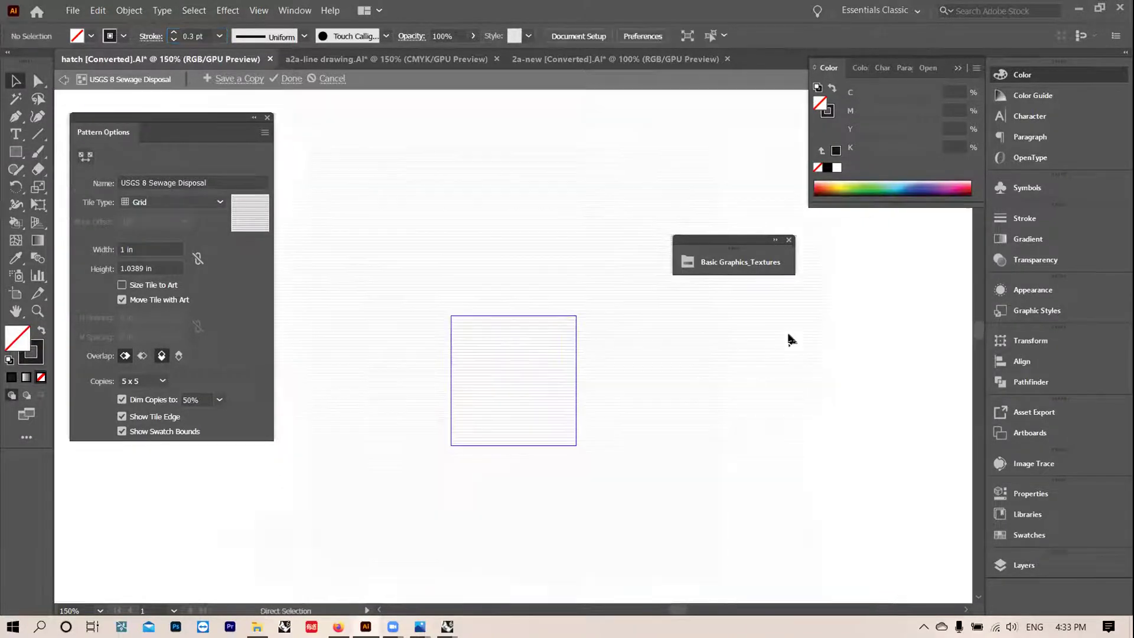
{"action": "scroll", "coordinate": [564, 222], "scroll_direction": "down", "scroll_amount": 3}
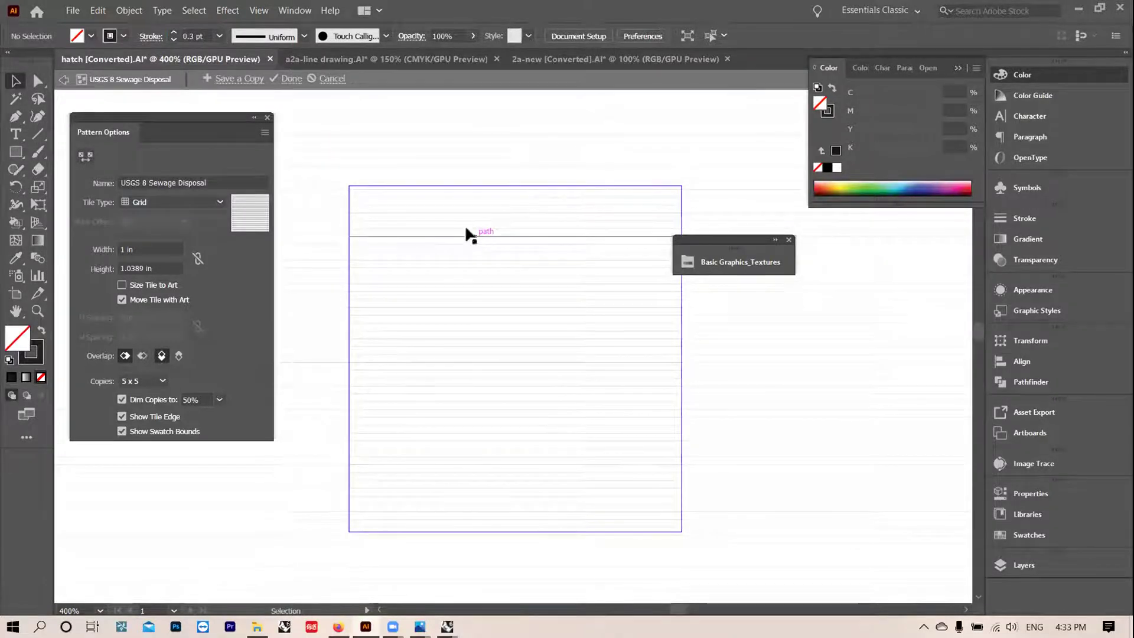
{"action": "scroll", "coordinate": [455, 177], "scroll_direction": "down", "scroll_amount": 3}
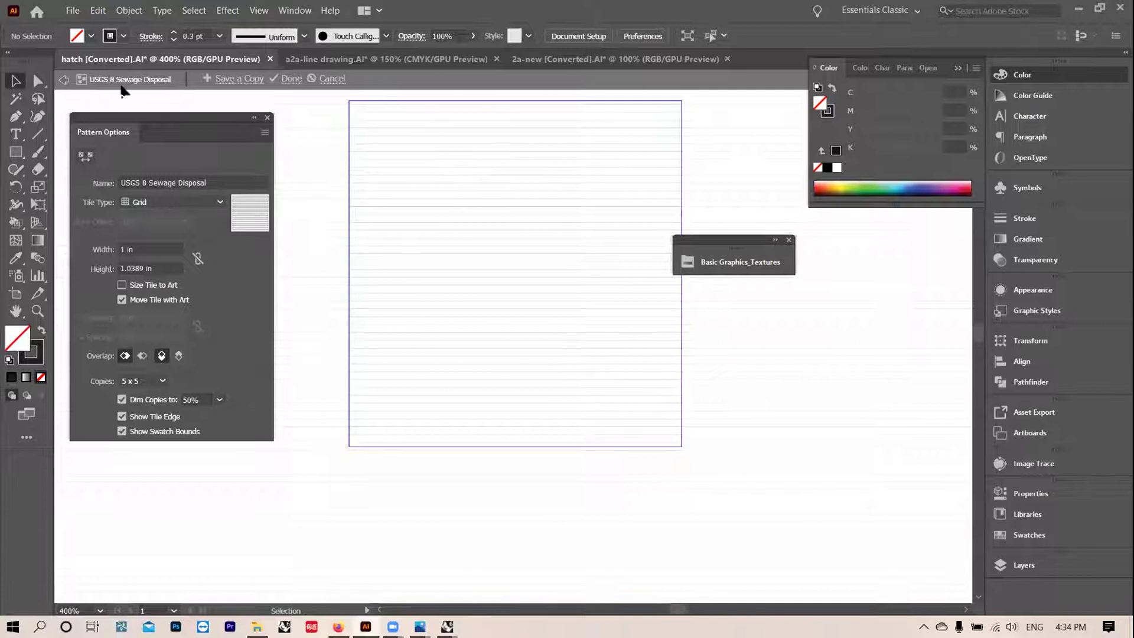
Step: Save a copy of the thinned line pattern as AALD and float the Swatches panel beside the texture library
{"action": "left_click", "coordinate": [256, 81]}
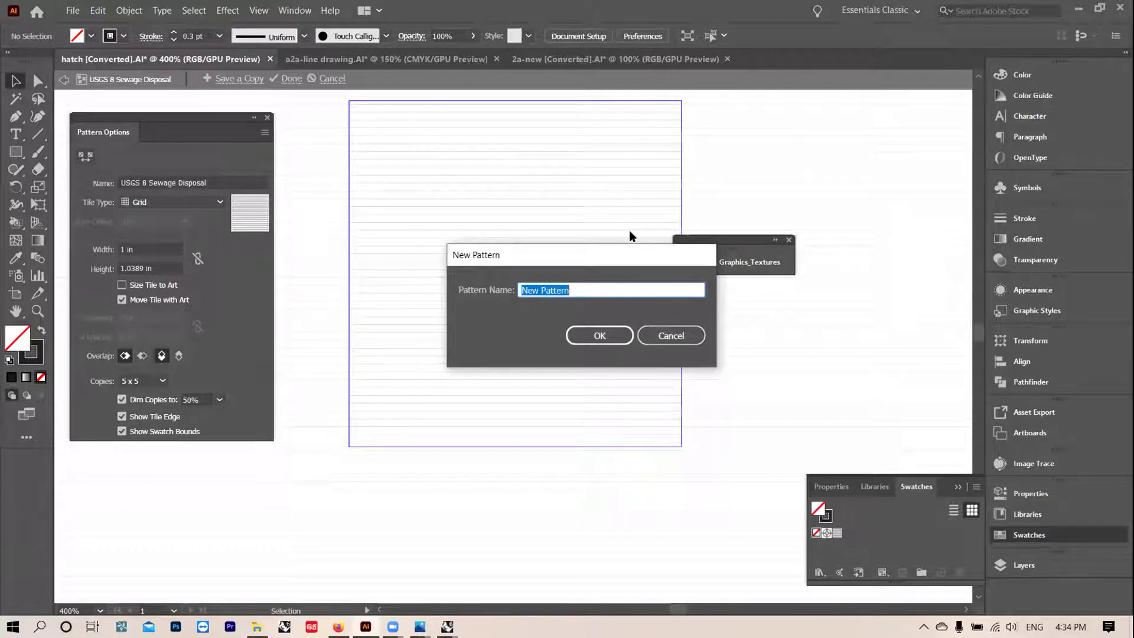
{"action": "key", "text": "BackSpace"}
{"action": "type", "text": "AALD"}
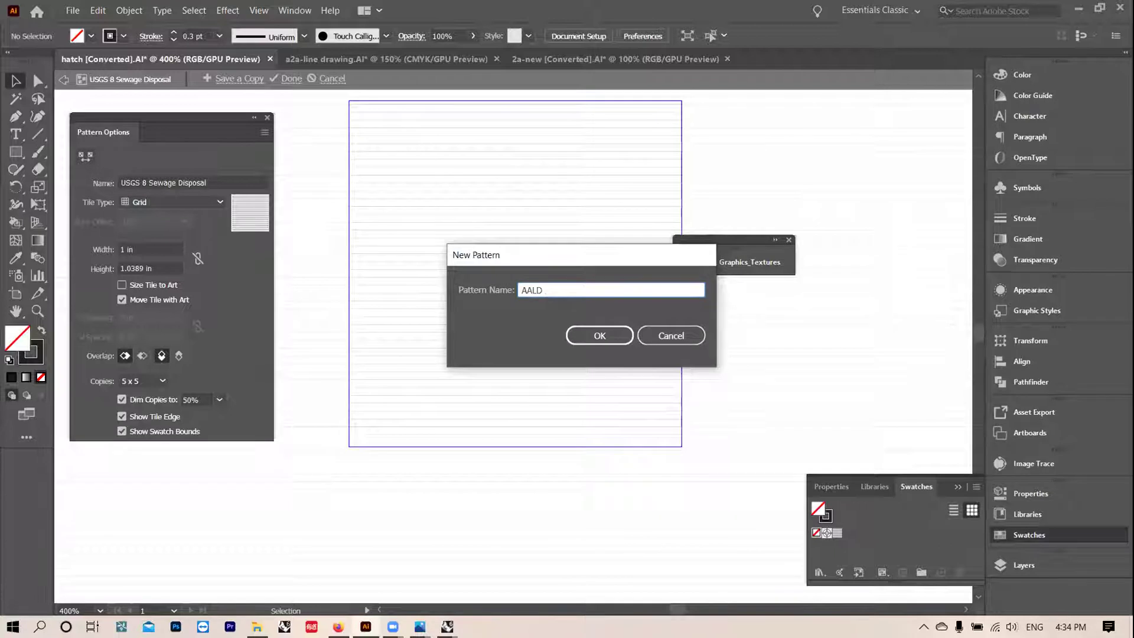
{"action": "left_click", "coordinate": [610, 332]}
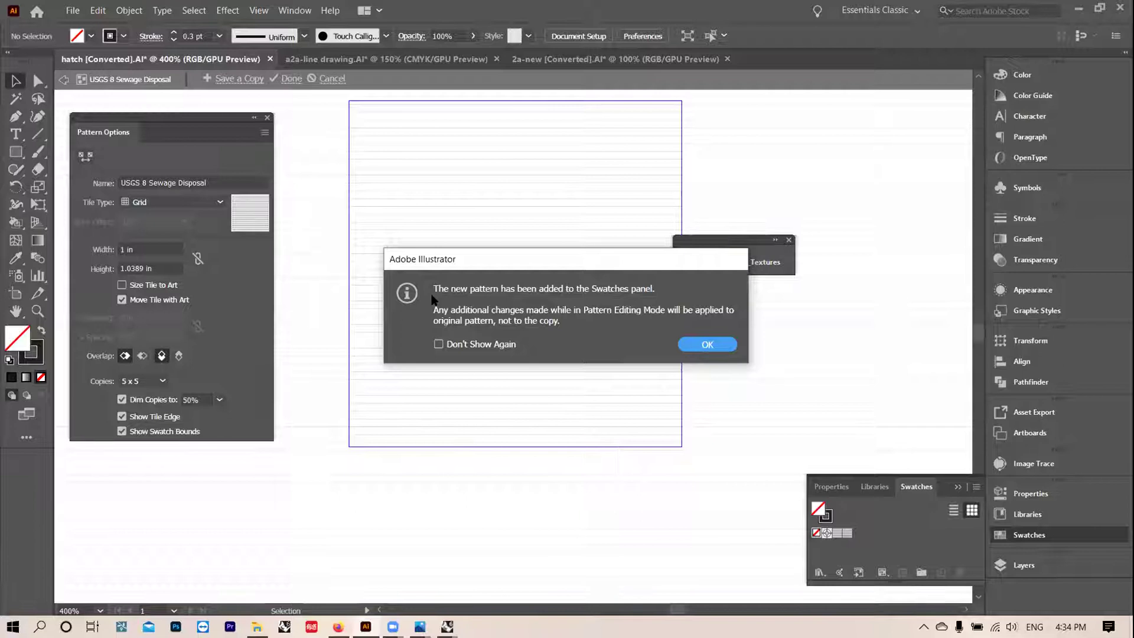
{"action": "left_click", "coordinate": [712, 347]}
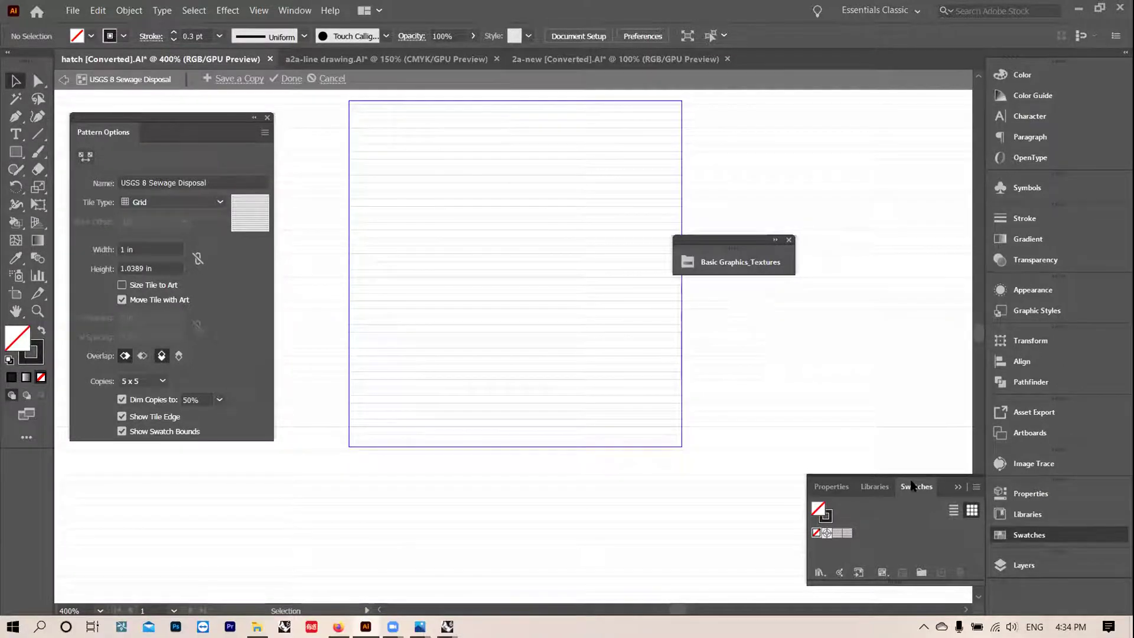
{"action": "left_click_drag", "start_coordinate": [948, 486], "coordinate": [950, 270]}
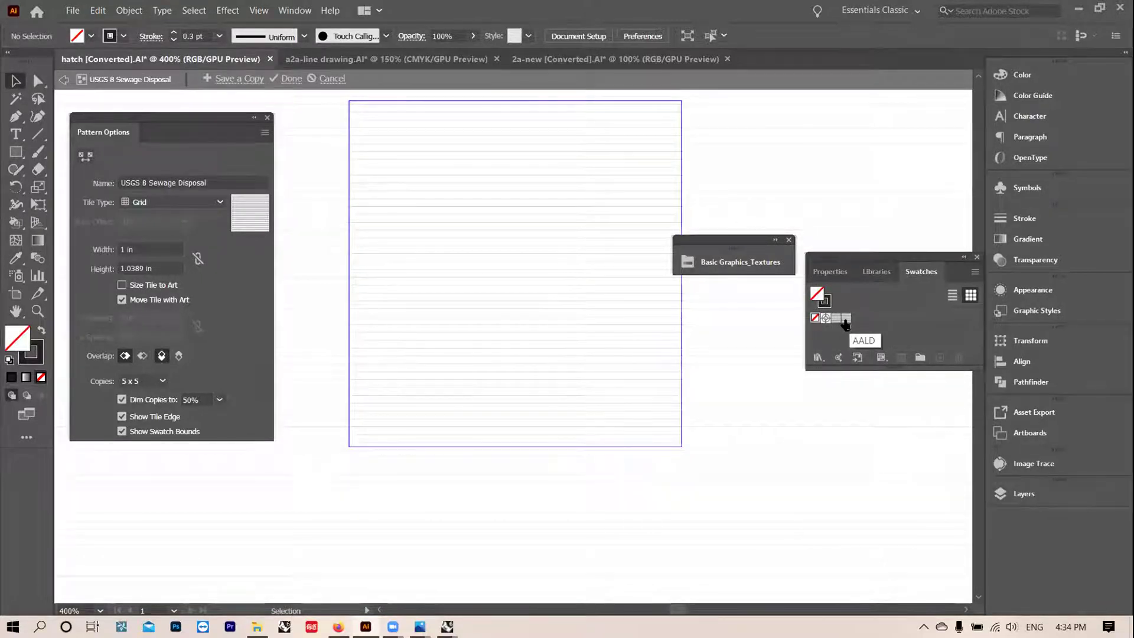
{"action": "left_click_drag", "start_coordinate": [846, 325], "coordinate": [362, 104]}
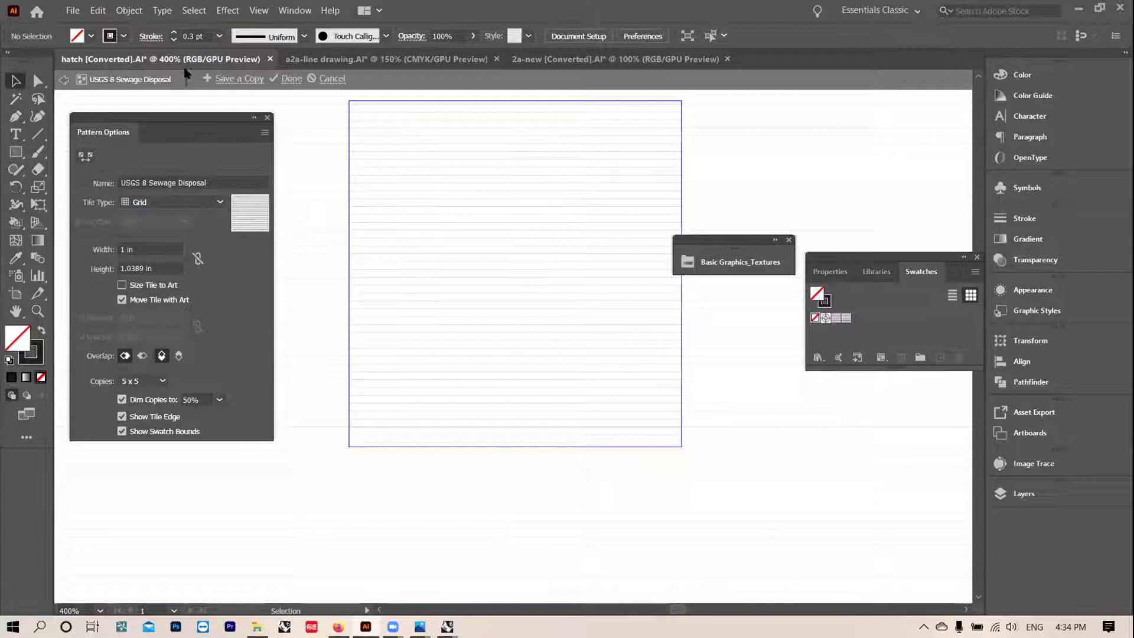
Step: Apply the pattern edit and return to the site drawing with the whole filled shape in view
{"action": "left_click", "coordinate": [292, 78]}
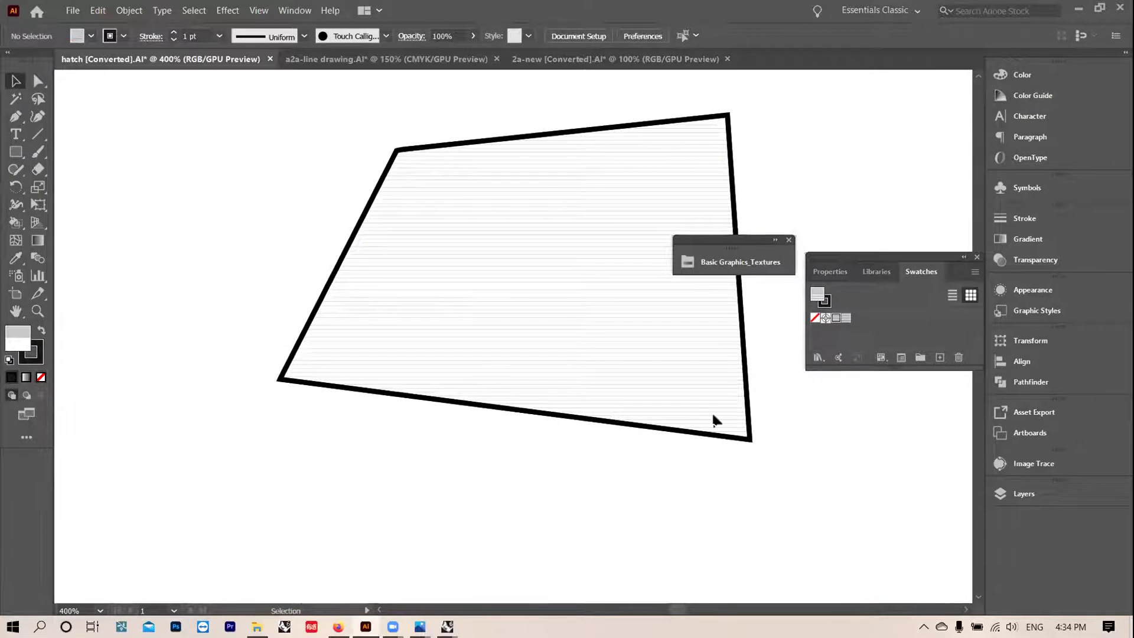
{"action": "scroll", "coordinate": [319, 319], "scroll_direction": "down", "scroll_amount": 2}
{"action": "key", "text": "ctrl+minus"}
{"action": "key", "text": "ctrl+minus"}
{"action": "key", "text": "ctrl+minus"}
{"action": "key", "text": "ctrl+minus"}
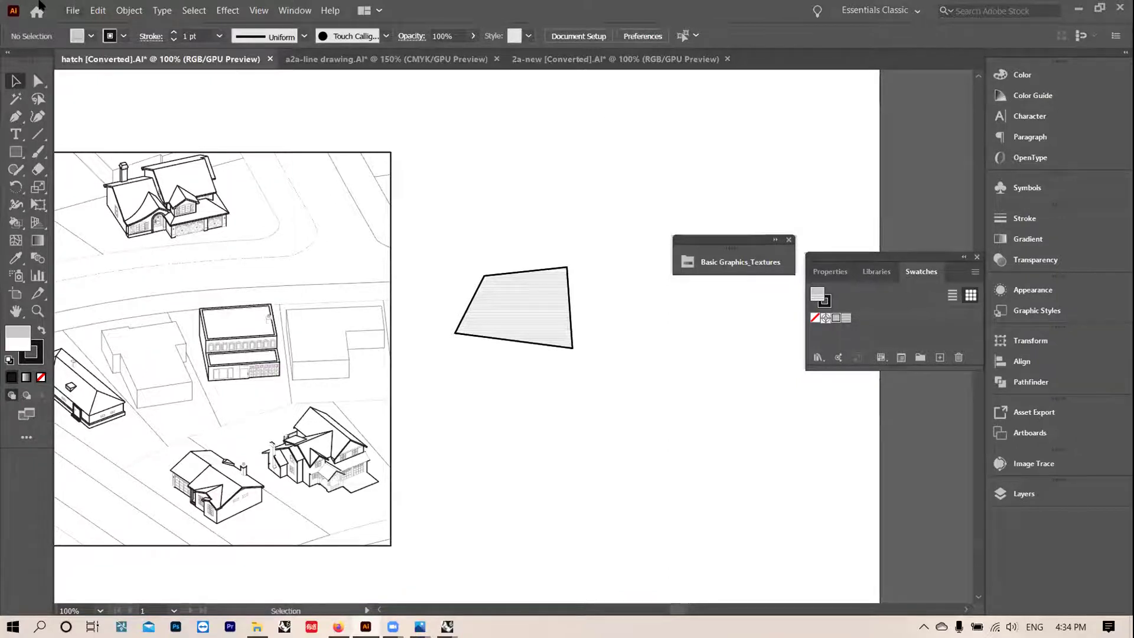
{"action": "left_click", "coordinate": [71, 10]}
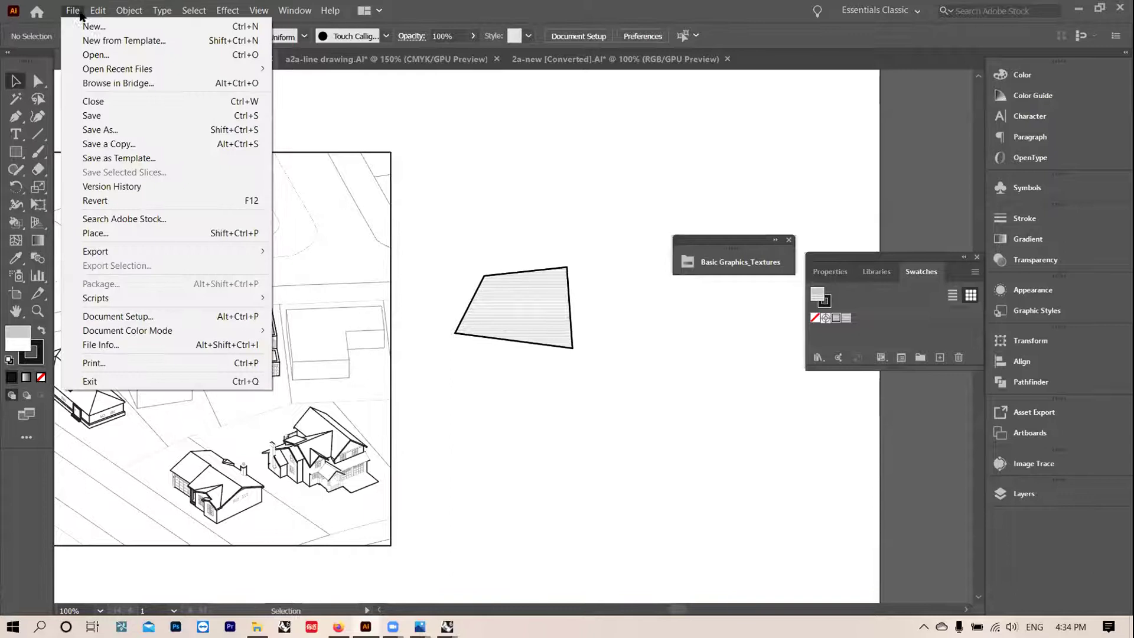
{"action": "left_click", "coordinate": [95, 58]}
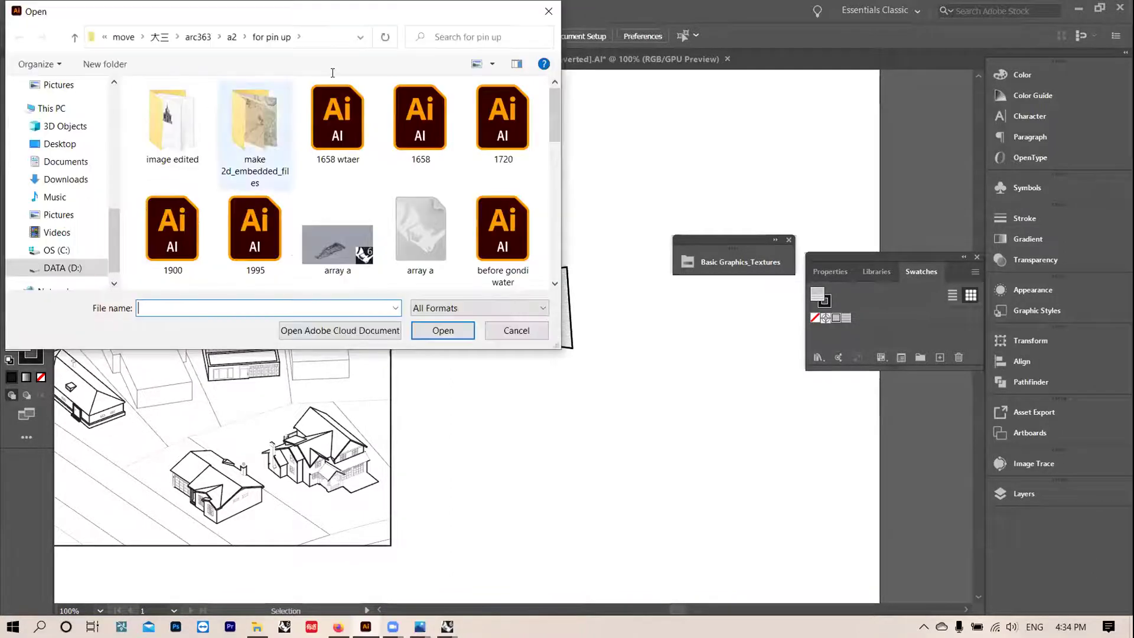
{"action": "key", "text": "Escape"}
Step: Create a new landscape Letter document, 11 x 8.5 in, with one artboard
{"action": "left_click", "coordinate": [72, 10]}
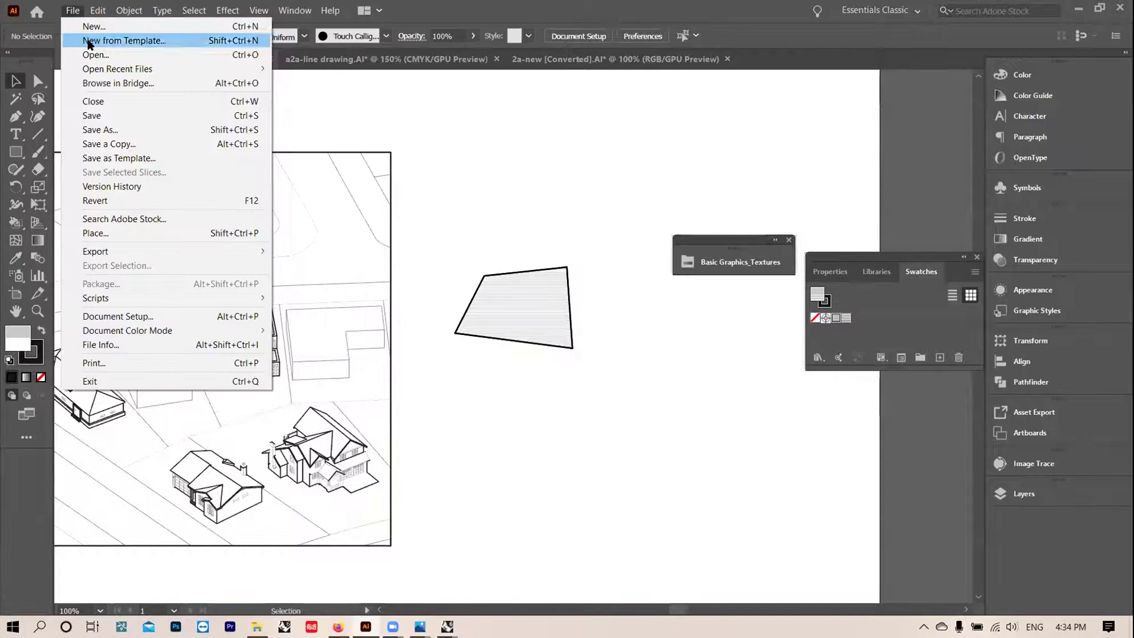
{"action": "left_click", "coordinate": [94, 27]}
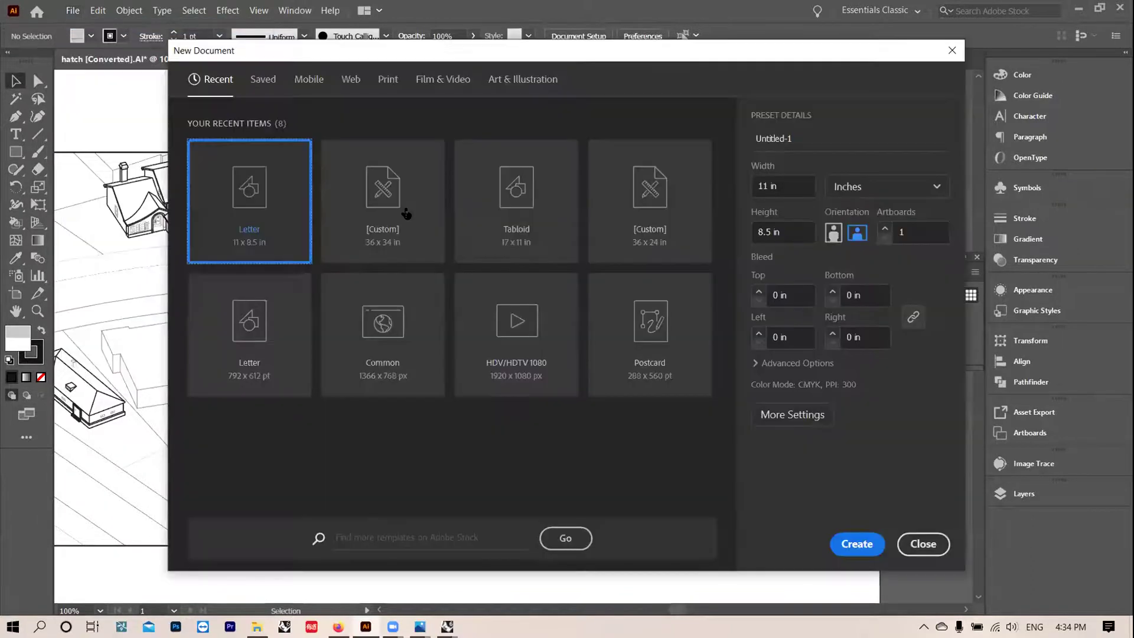
{"action": "left_click", "coordinate": [880, 543]}
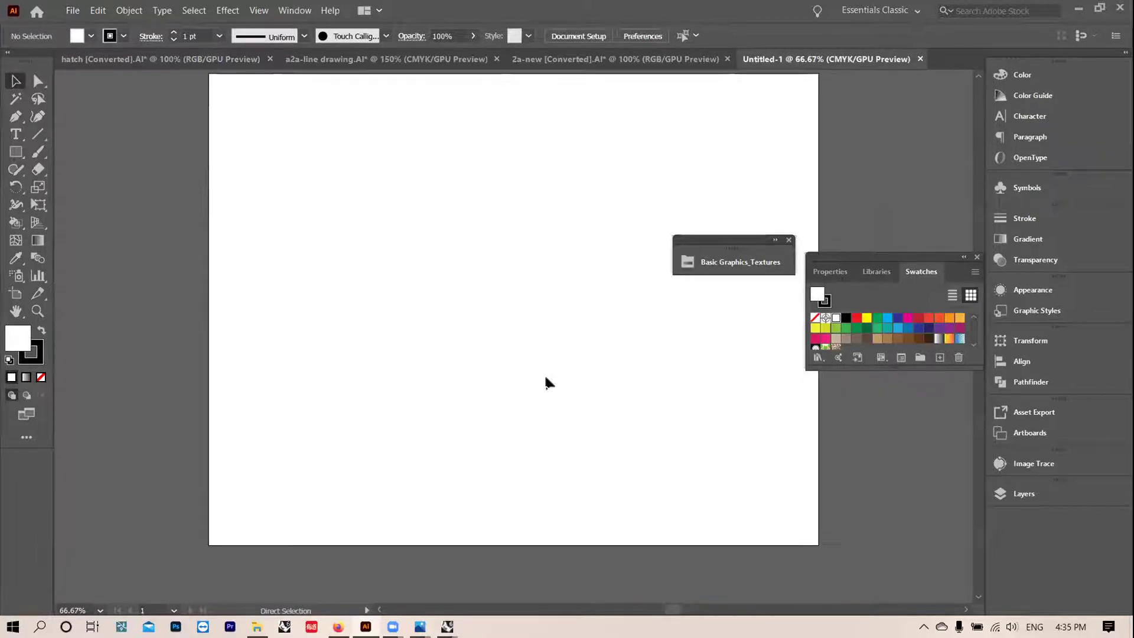
{"action": "key", "text": "ctrl+minus"}
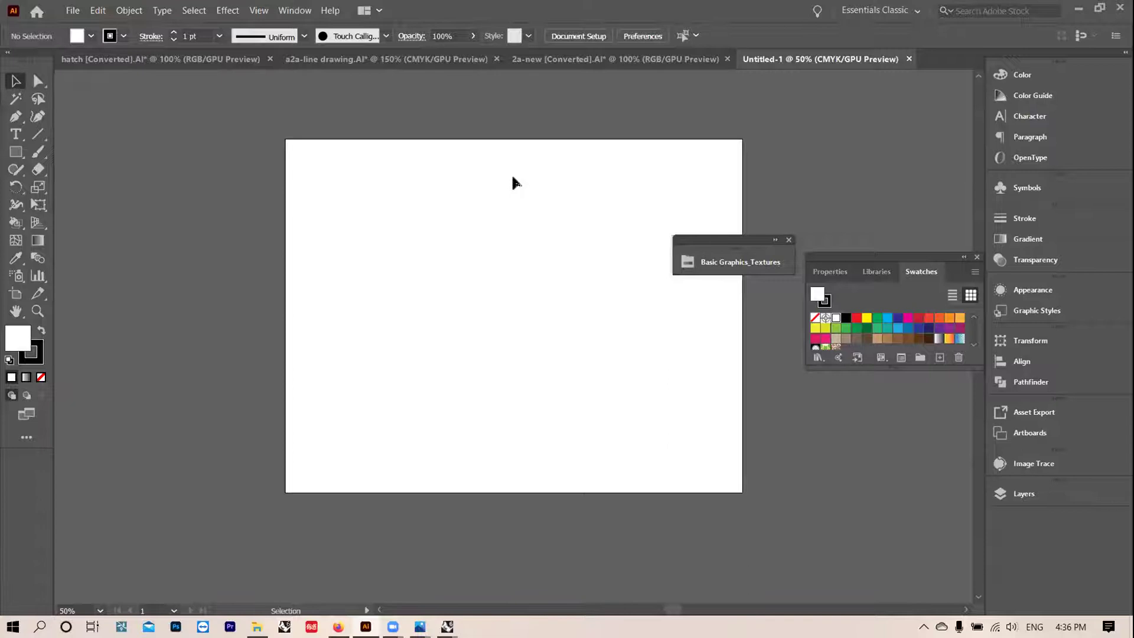
Step: Open the image tree img 2 from the materials folder inside AALD's workshop1 folder
{"action": "left_click", "coordinate": [75, 12]}
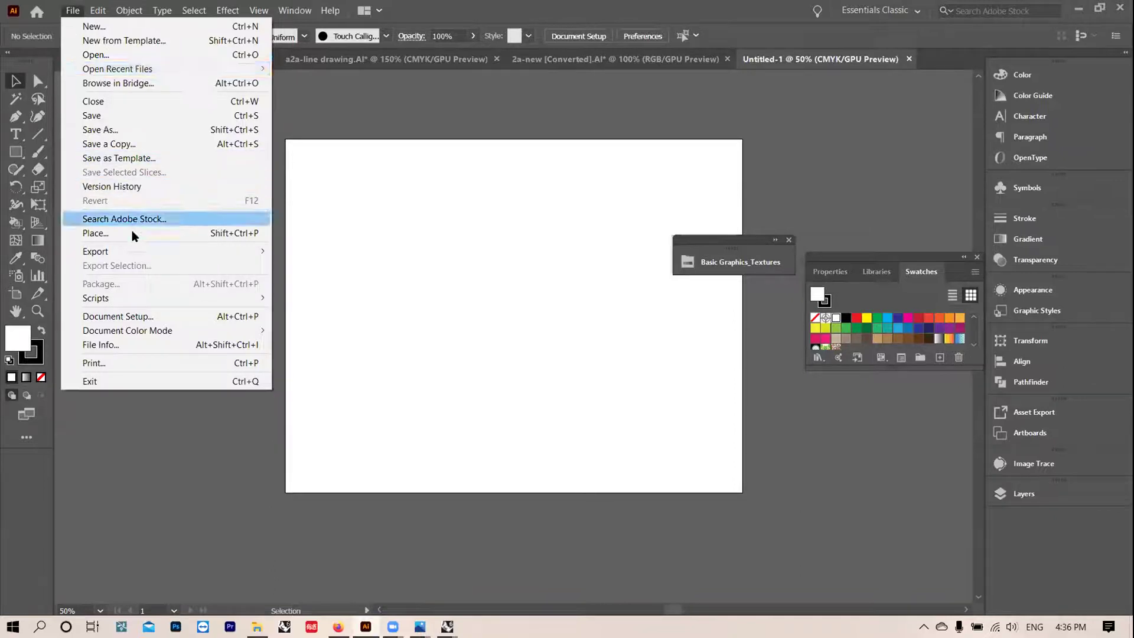
{"action": "left_click", "coordinate": [90, 54]}
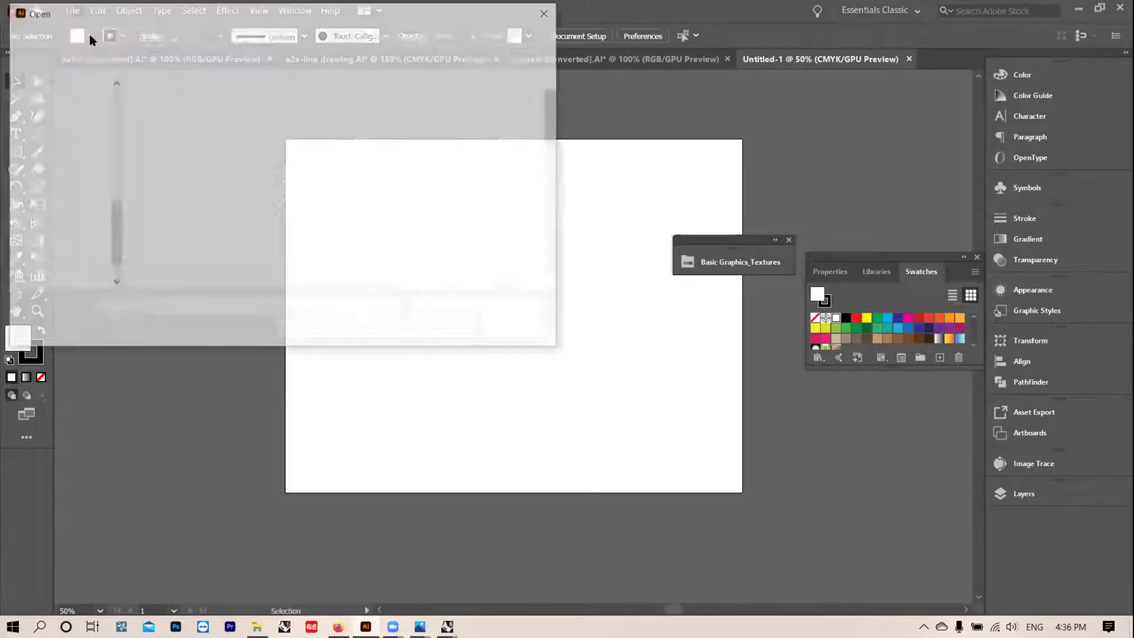
{"action": "left_click", "coordinate": [161, 37]}
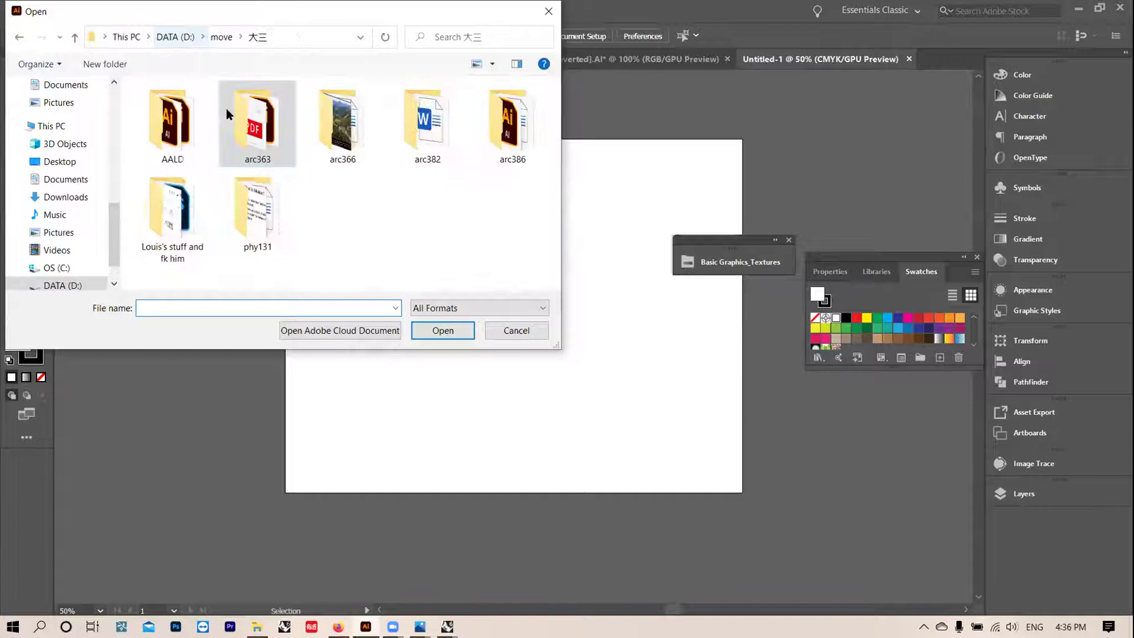
{"action": "double_click", "coordinate": [171, 124]}
{"action": "double_click", "coordinate": [220, 109]}
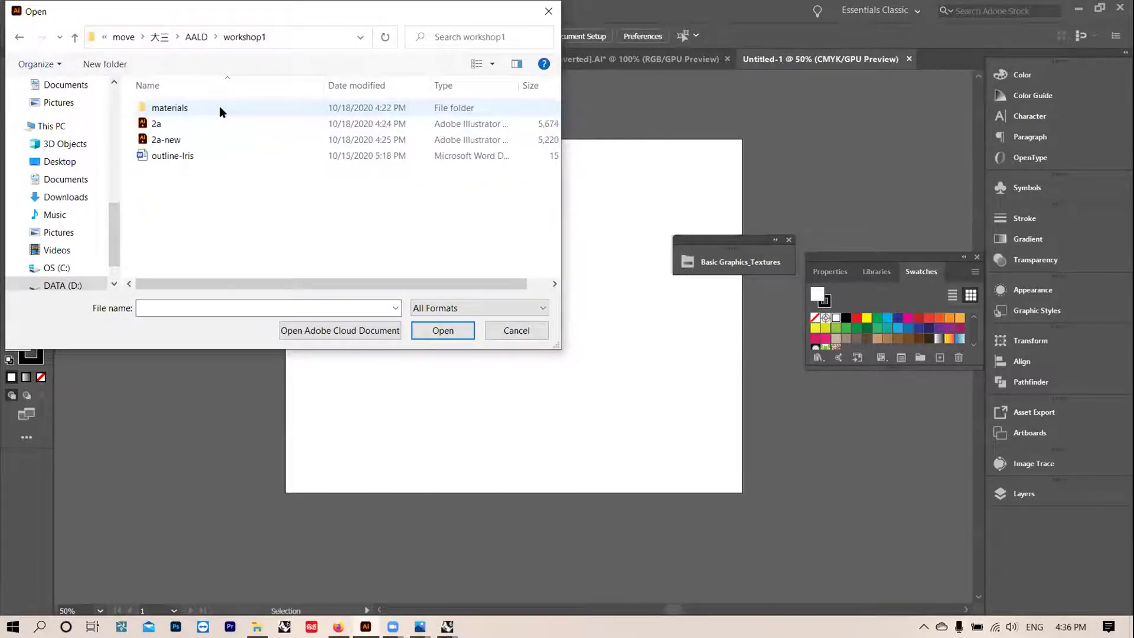
{"action": "double_click", "coordinate": [221, 109]}
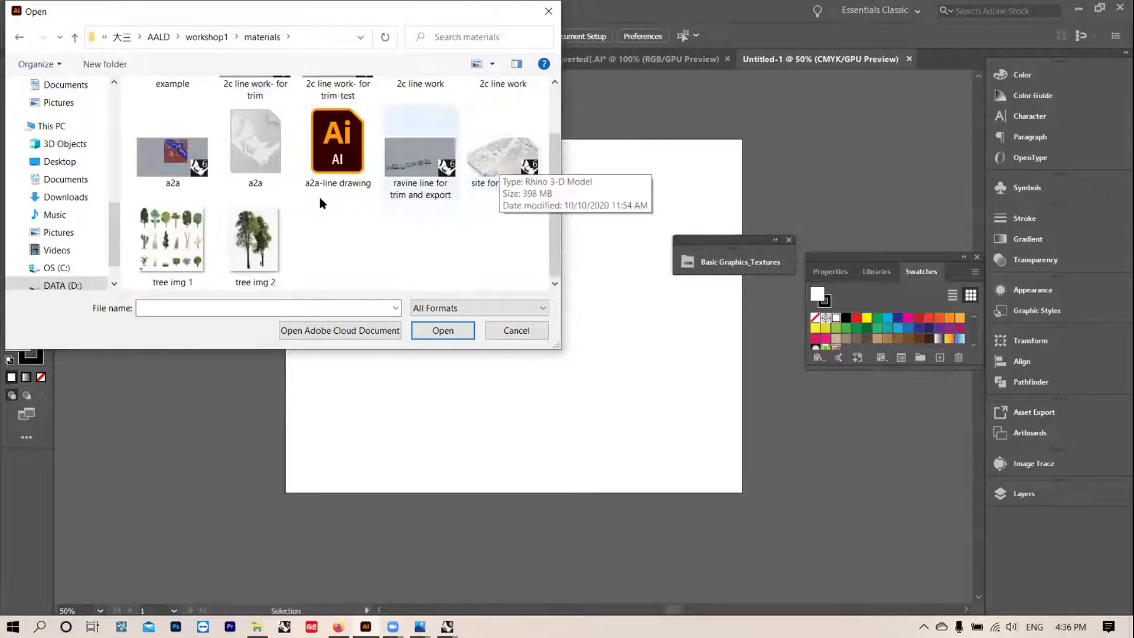
{"action": "left_click", "coordinate": [254, 242]}
{"action": "left_click", "coordinate": [458, 331]}
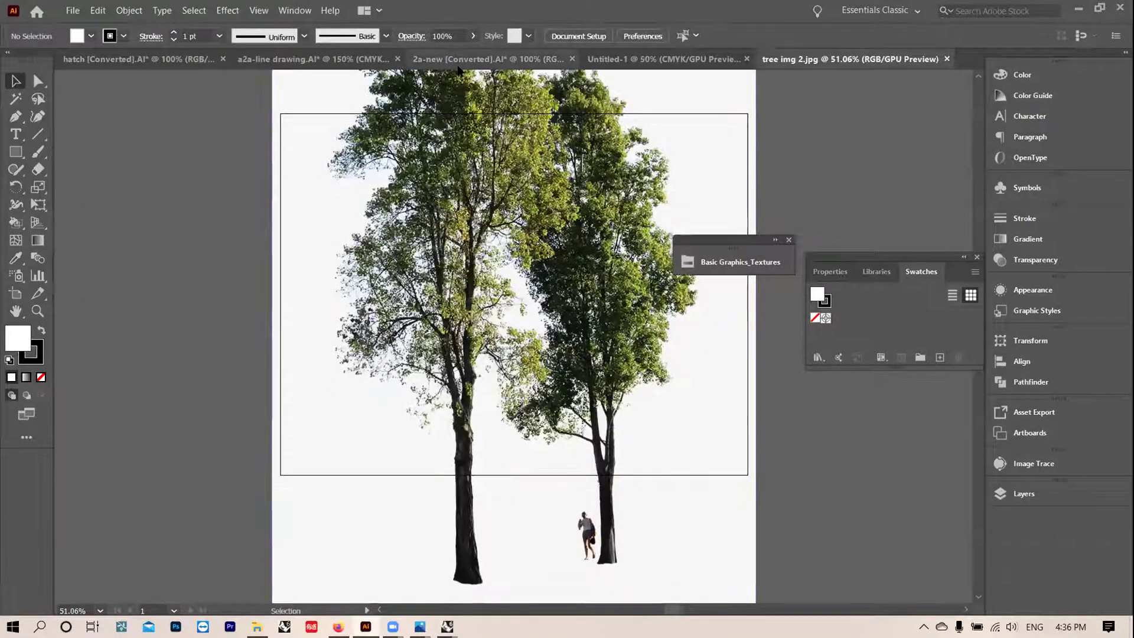
{"action": "key", "text": "ctrl+minus"}
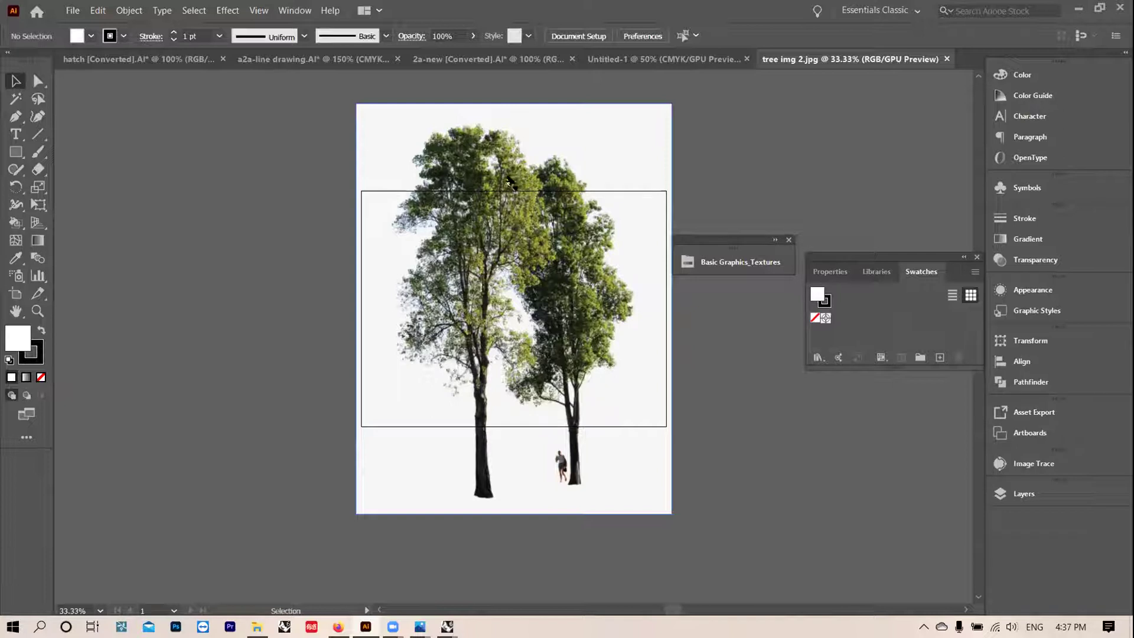
Step: Scale the tree image down proportionally to about 5.5 x 7.1 in so it fits within the artboard
{"action": "left_click", "coordinate": [523, 249]}
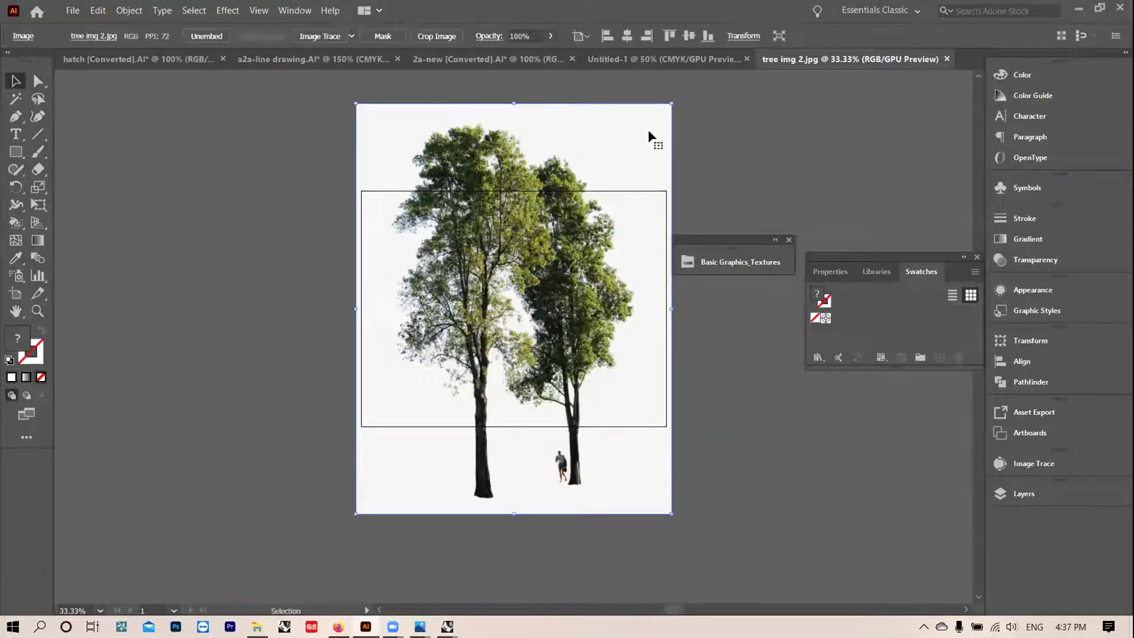
{"action": "left_click_drag", "start_coordinate": [671, 103], "coordinate": [584, 223]}
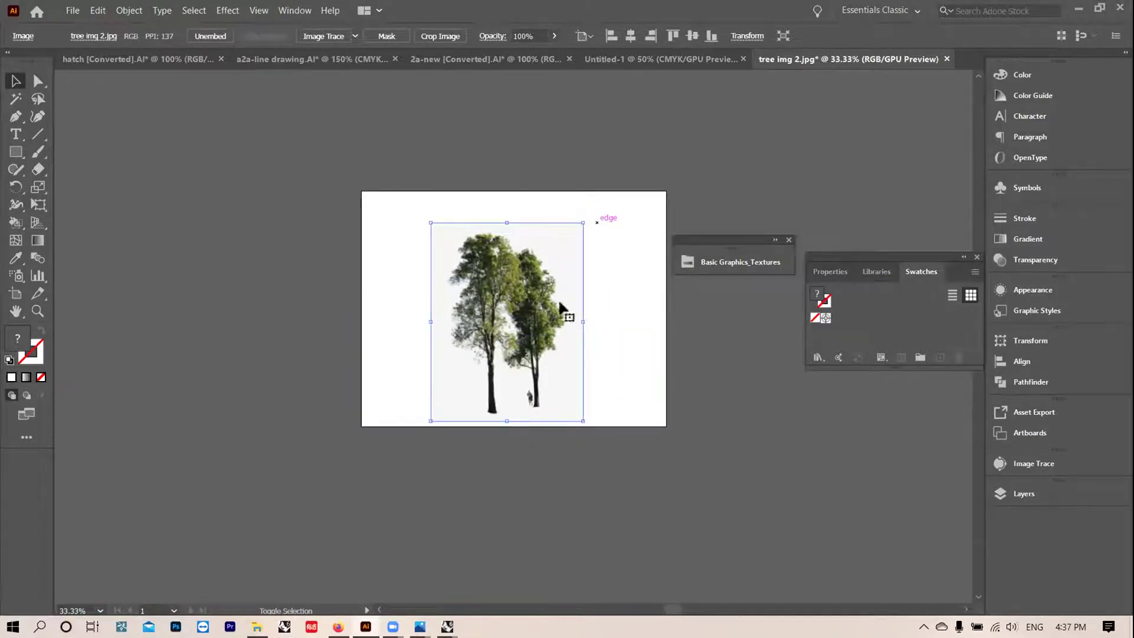
{"action": "scroll", "coordinate": [638, 247], "scroll_direction": "down", "scroll_amount": 2}
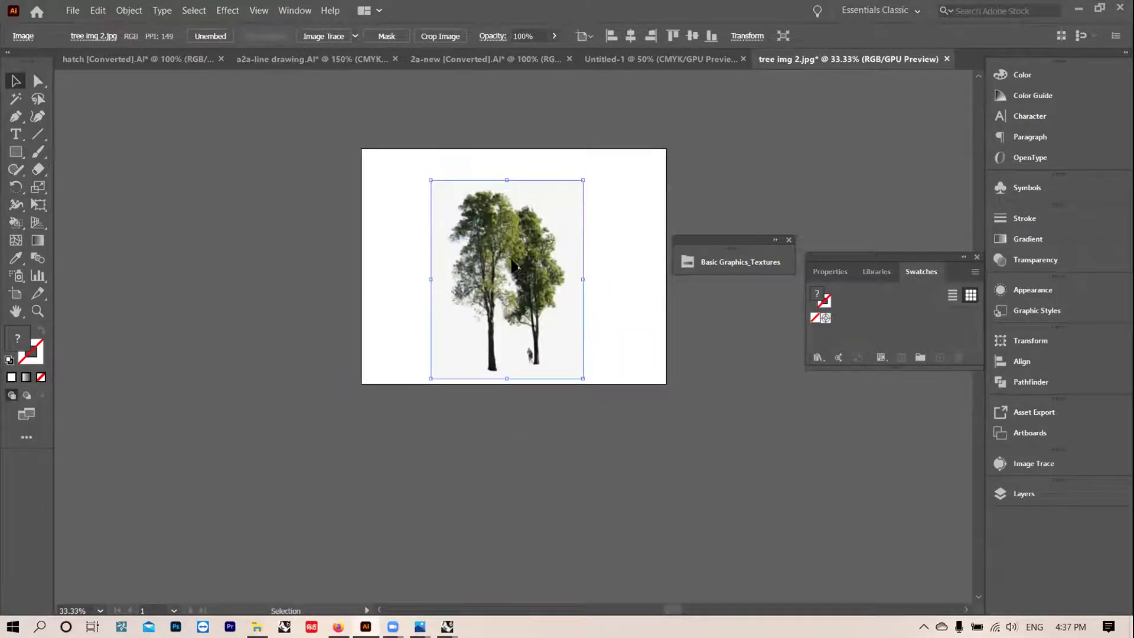
Step: Trace the tree image with the default Image Trace preset and bring up the advanced tracing options in a floating panel
{"action": "left_click", "coordinate": [341, 38]}
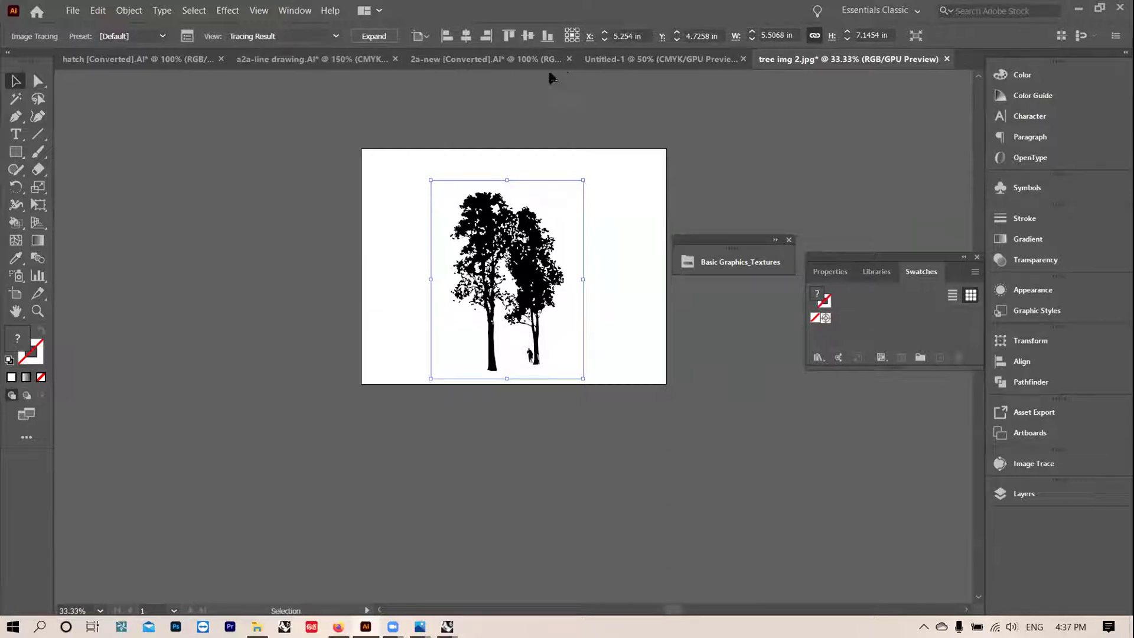
{"action": "left_click", "coordinate": [188, 36]}
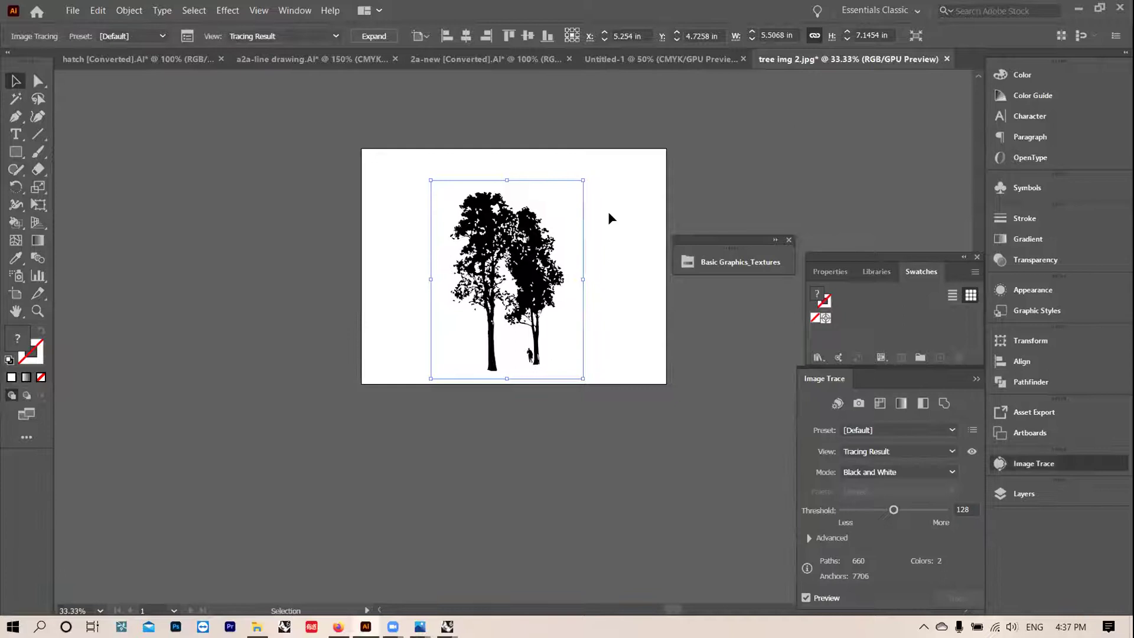
{"action": "key", "text": "ctrl+1"}
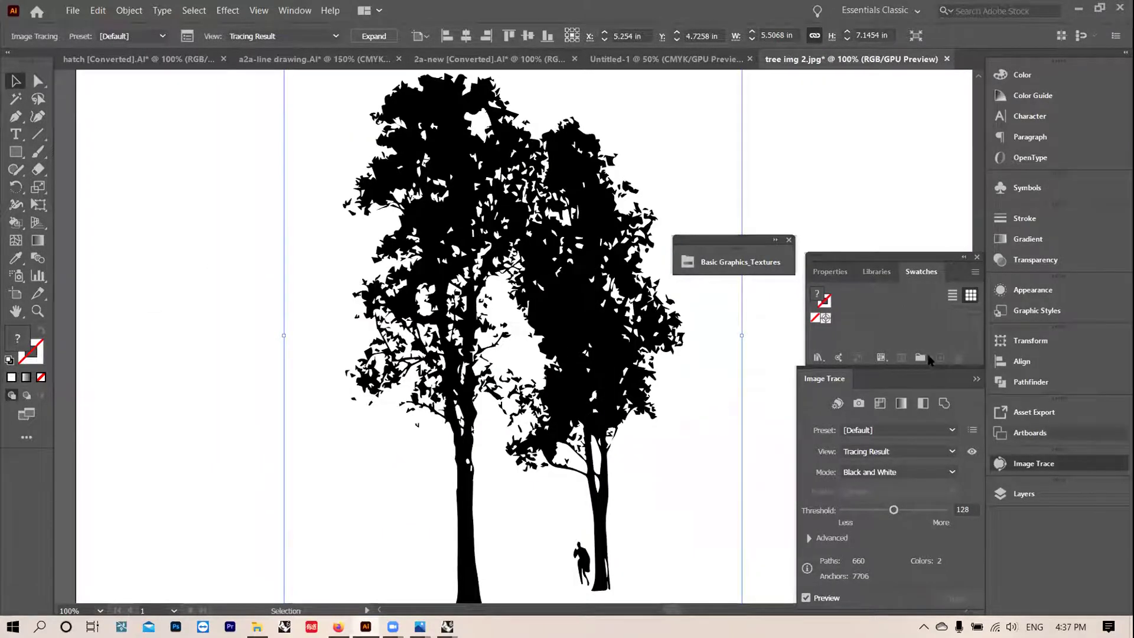
{"action": "left_click_drag", "start_coordinate": [940, 386], "coordinate": [940, 241]}
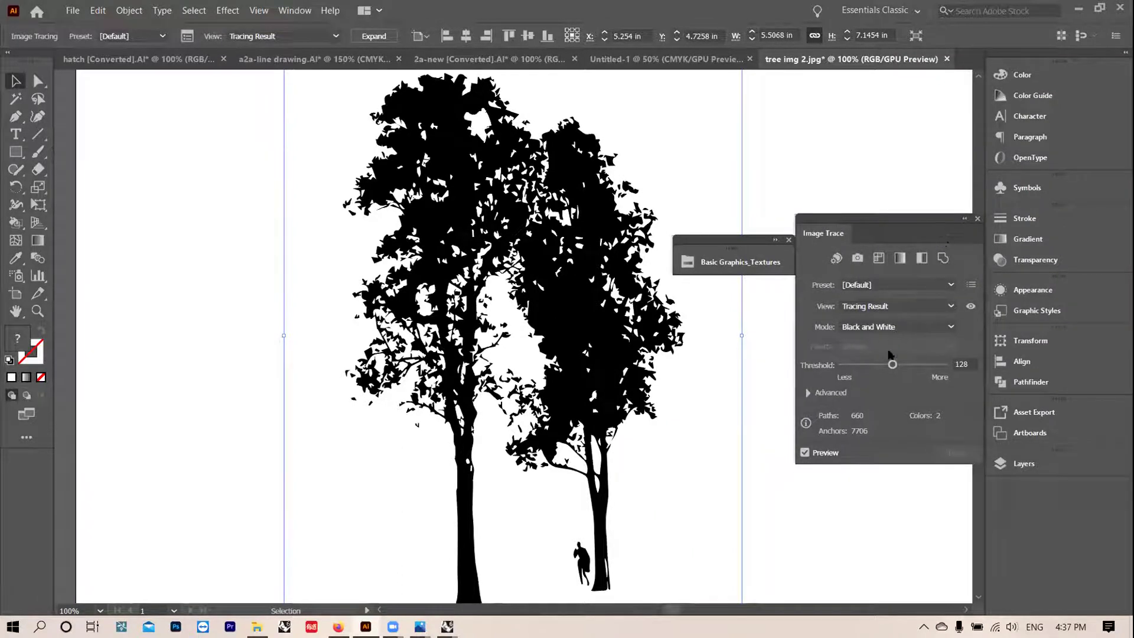
{"action": "left_click", "coordinate": [809, 392]}
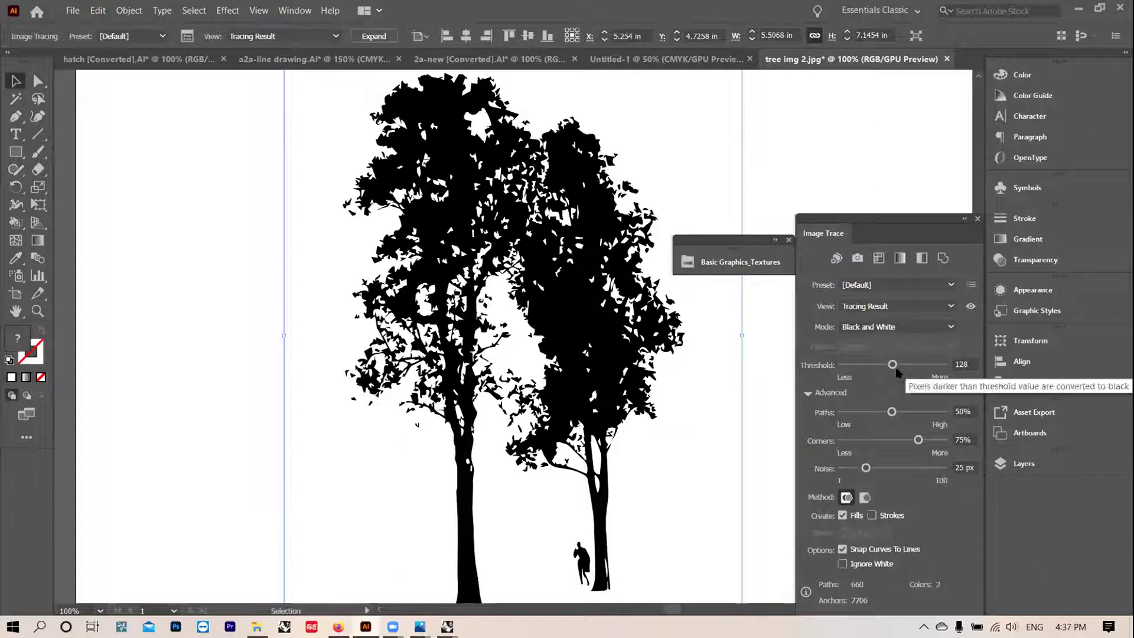
Step: Refine the tree trace with Threshold 185, Paths 95%, Corners 16% and Noise 1 px
{"action": "mouse_move", "coordinate": [892, 364]}
{"action": "left_mouse_down"}
{"action": "mouse_move", "coordinate": [929, 367]}
{"action": "mouse_move", "coordinate": [915, 367]}
{"action": "left_mouse_up"}
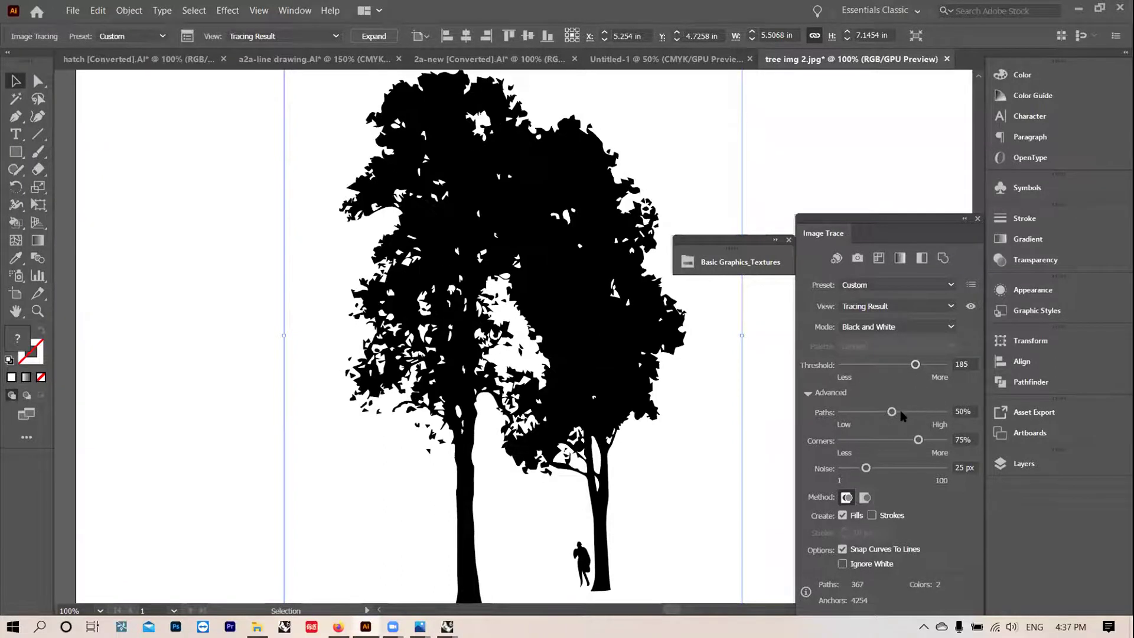
{"action": "mouse_move", "coordinate": [892, 412]}
{"action": "left_mouse_down"}
{"action": "mouse_move", "coordinate": [938, 412]}
{"action": "mouse_move", "coordinate": [858, 441]}
{"action": "mouse_move", "coordinate": [833, 469]}
{"action": "left_mouse_up"}
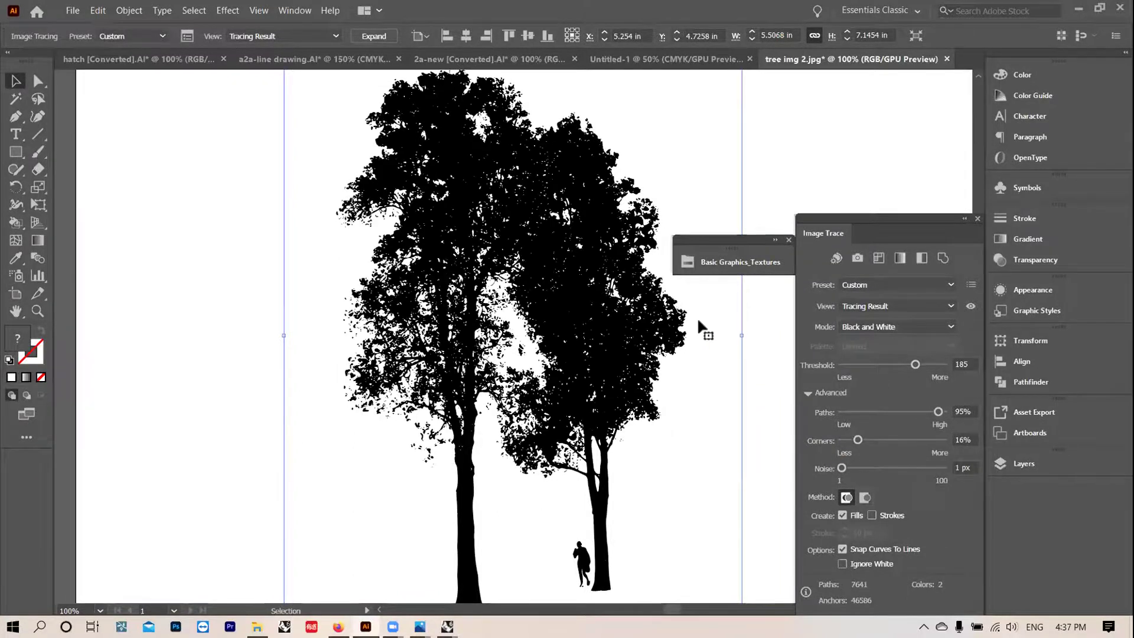
{"action": "scroll", "coordinate": [703, 328], "scroll_direction": "down", "scroll_amount": 3}
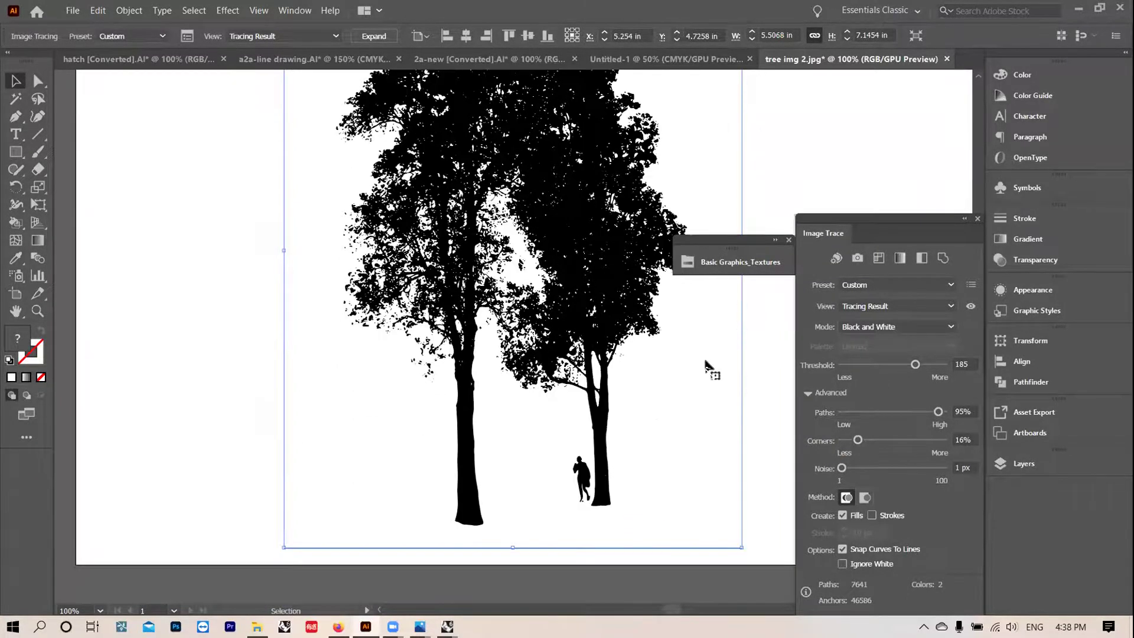
{"action": "scroll", "coordinate": [629, 367], "scroll_direction": "up", "scroll_amount": 3}
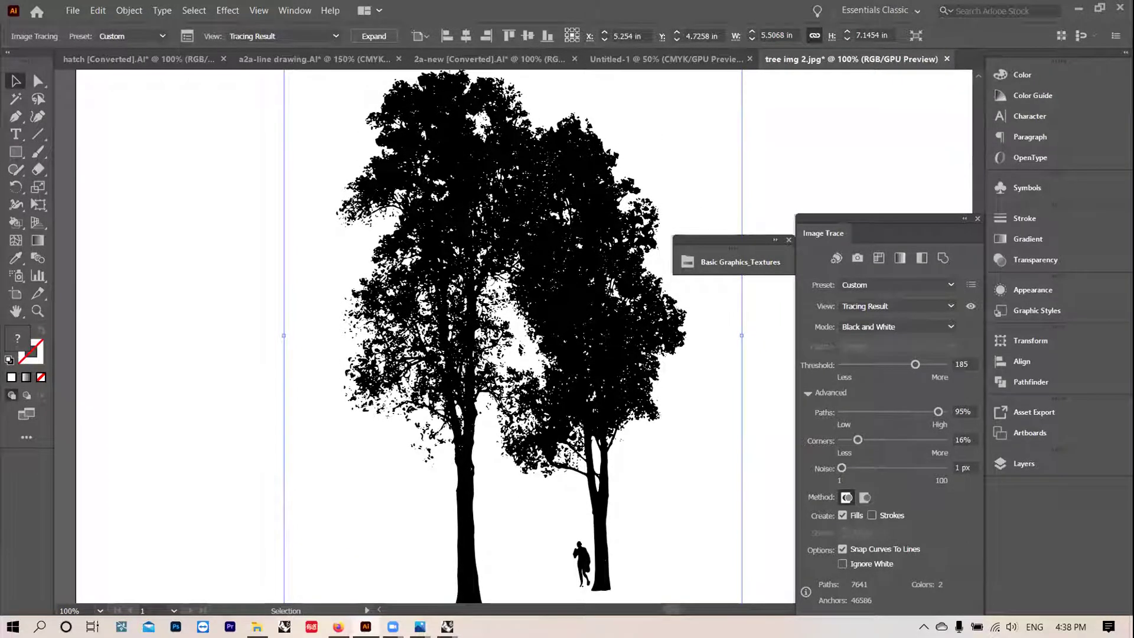
Step: Expand the tree tracing into editable vector paths and ungroup the result
{"action": "left_click", "coordinate": [371, 35]}
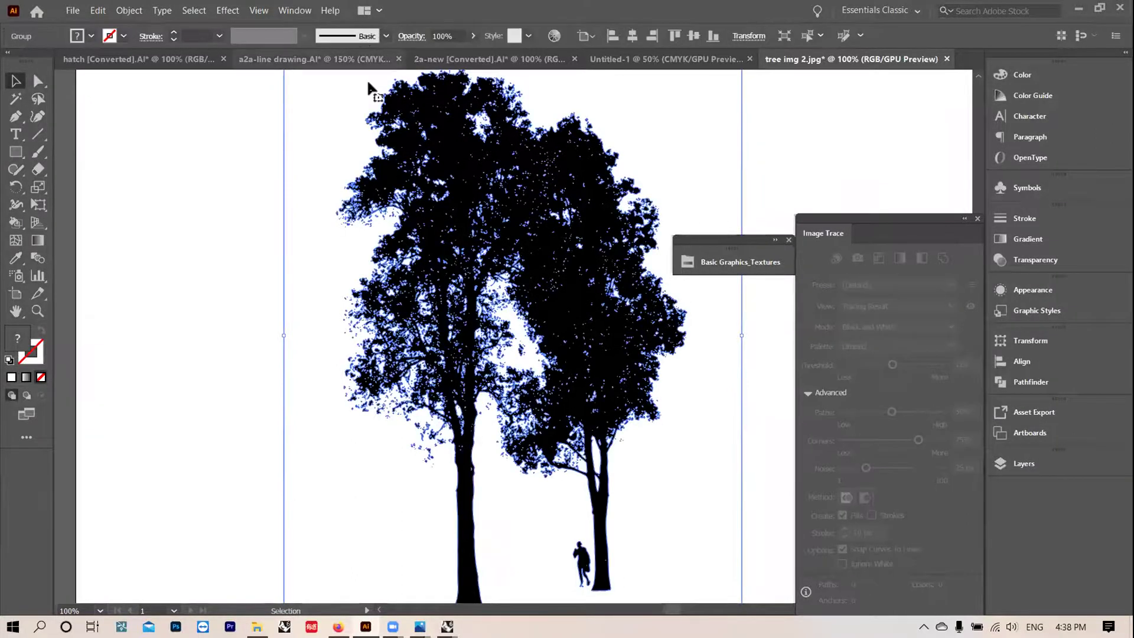
{"action": "scroll", "coordinate": [390, 195], "scroll_direction": "up", "scroll_amount": 2}
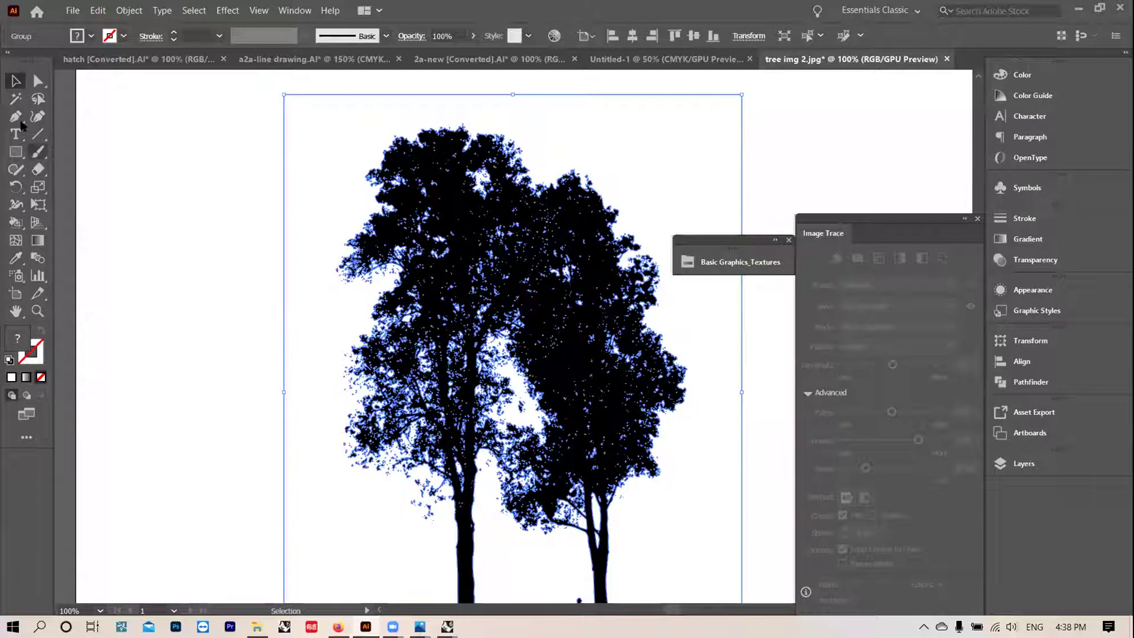
{"action": "left_click", "coordinate": [16, 99]}
{"action": "left_click", "coordinate": [384, 156]}
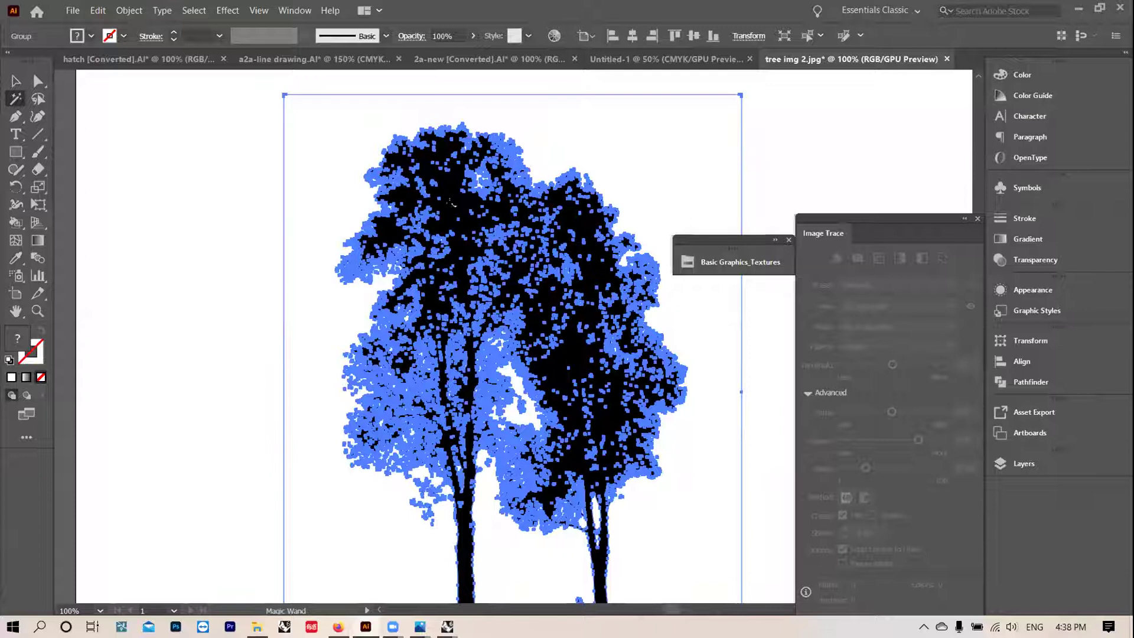
{"action": "key", "text": "v"}
{"action": "left_click", "coordinate": [448, 202]}
{"action": "right_click", "coordinate": [446, 208]}
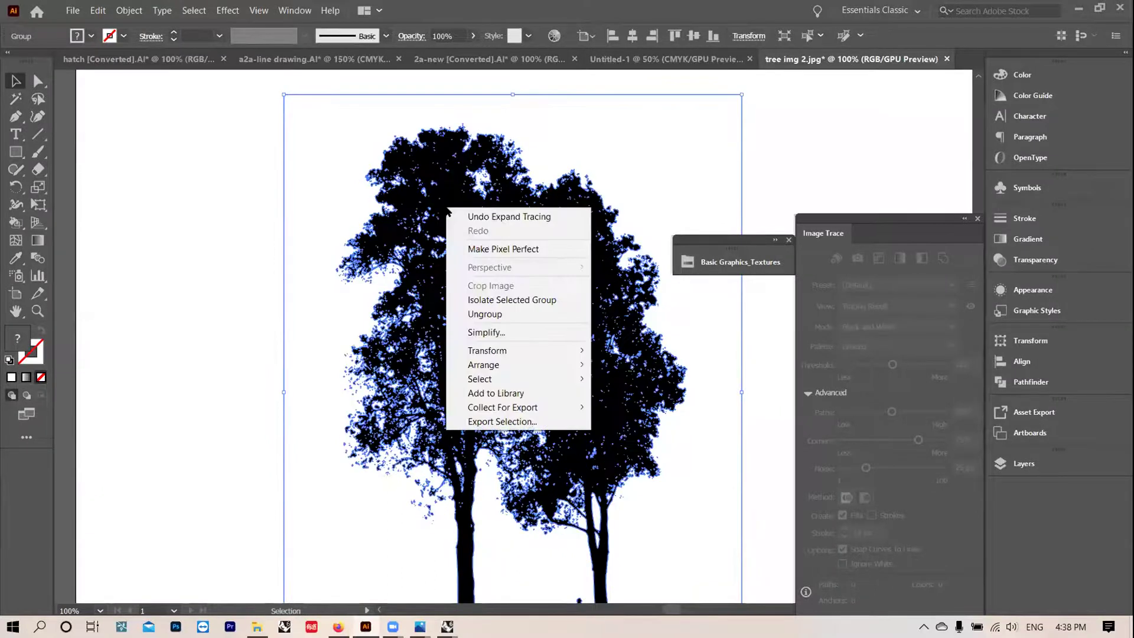
{"action": "left_click", "coordinate": [494, 319]}
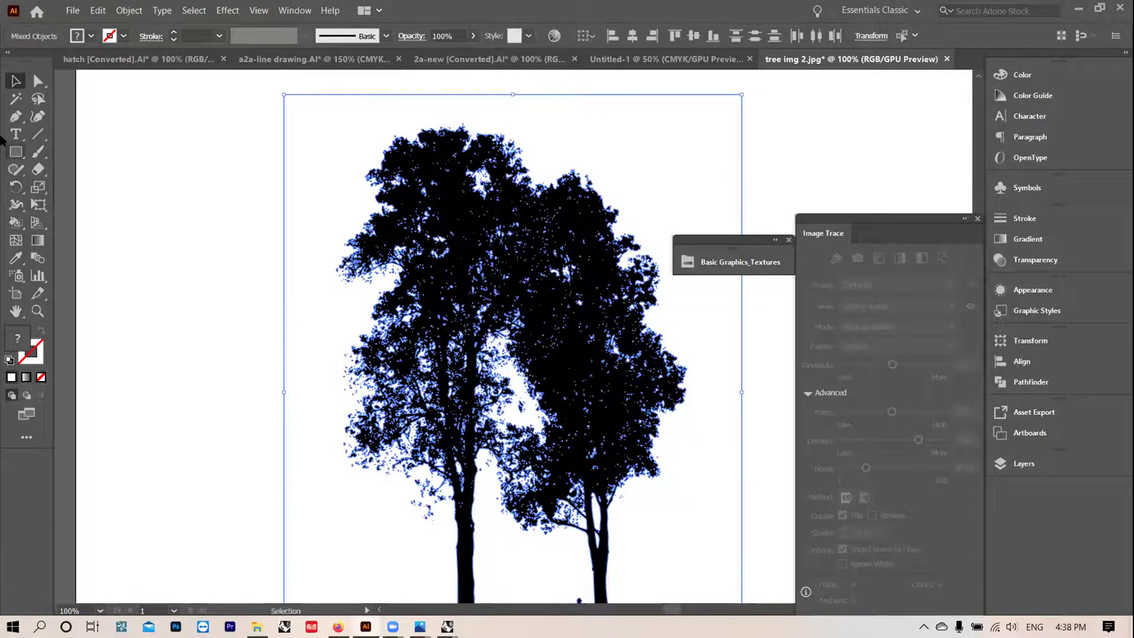
Step: Select all white-filled shapes of the expanded trace by matching fill with the Magic Wand and delete them
{"action": "left_click", "coordinate": [16, 99]}
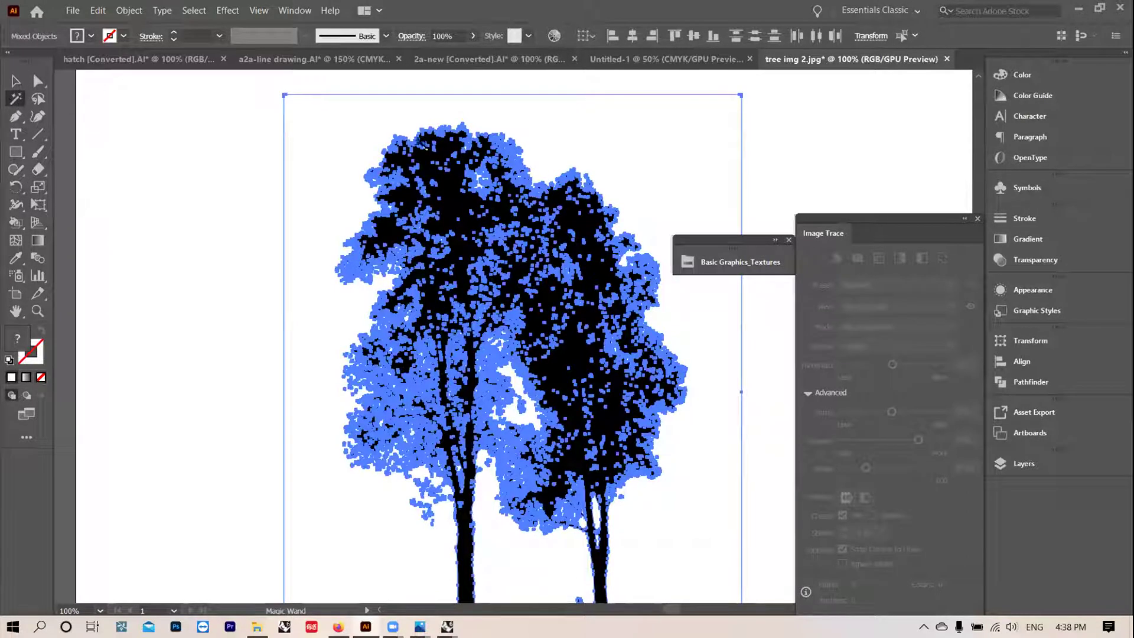
{"action": "left_click", "coordinate": [356, 128]}
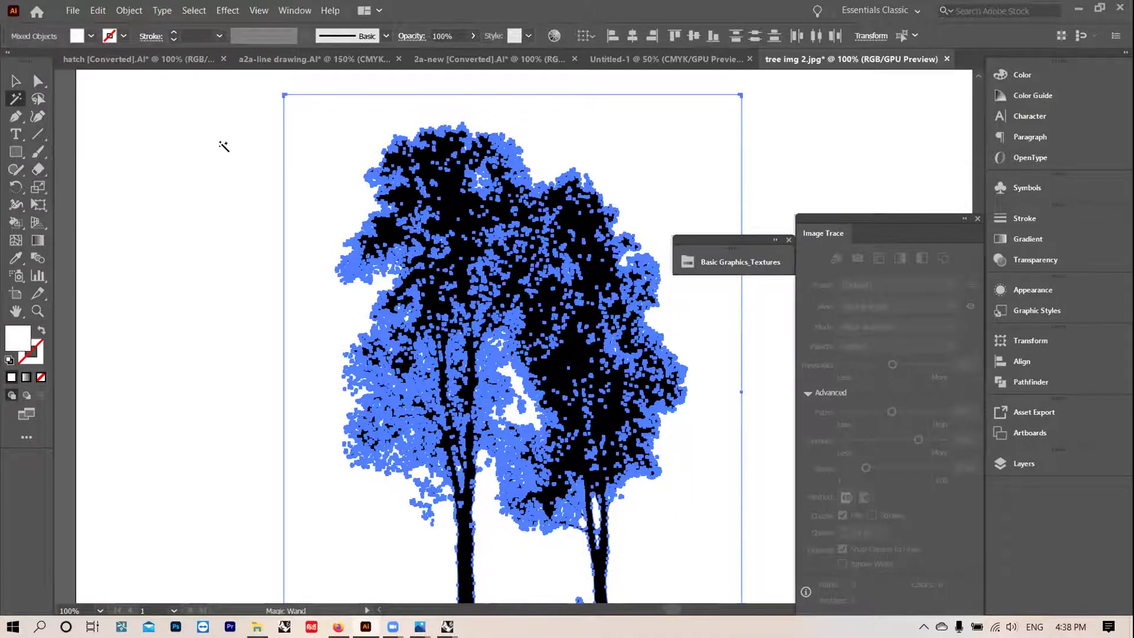
{"action": "left_click", "coordinate": [223, 146]}
{"action": "left_click", "coordinate": [16, 80]}
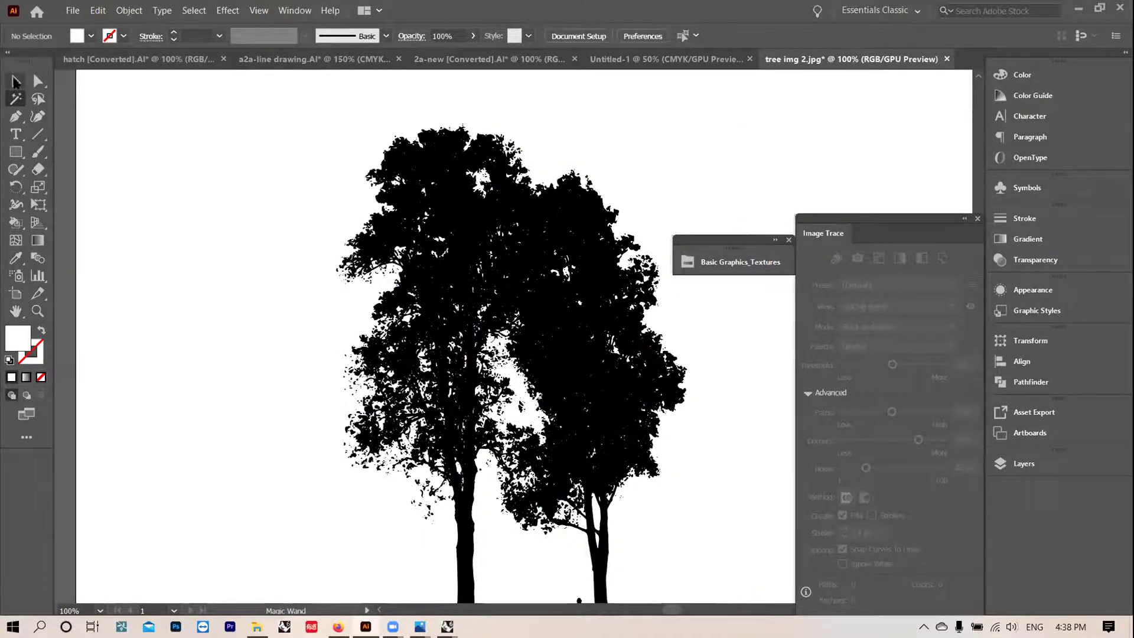
Step: Swap fill and stroke on all tree paths so they have a black outline and no fill
{"action": "scroll", "coordinate": [332, 89], "scroll_direction": "down", "scroll_amount": 2}
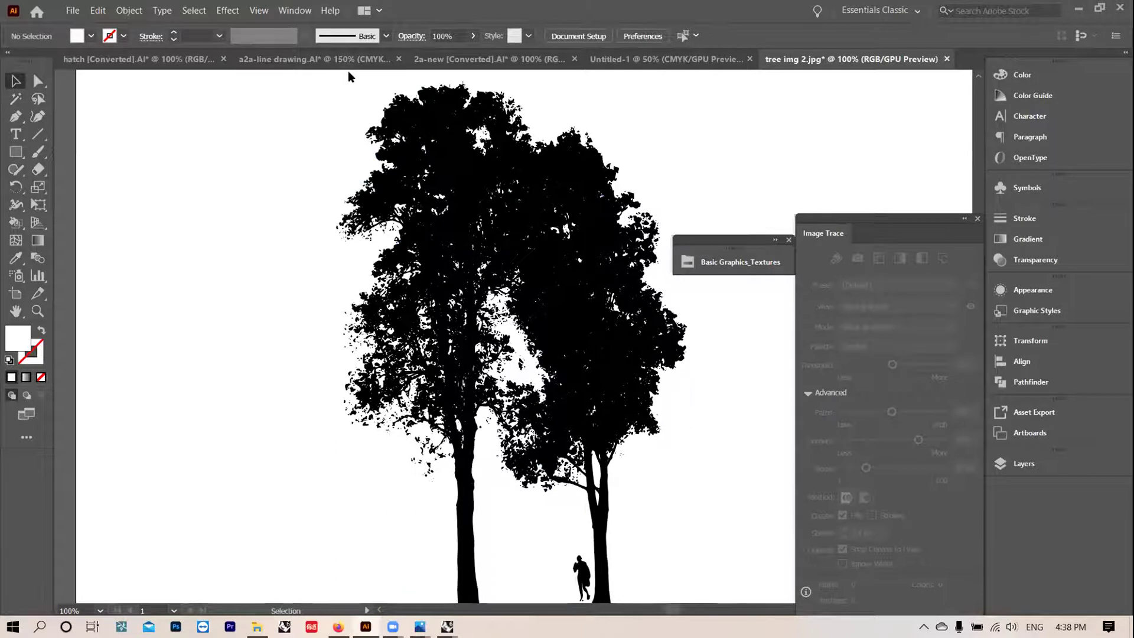
{"action": "key", "text": "ctrl+minus"}
{"action": "key", "text": "ctrl+minus"}
{"action": "left_click_drag", "start_coordinate": [367, 151], "coordinate": [679, 488]}
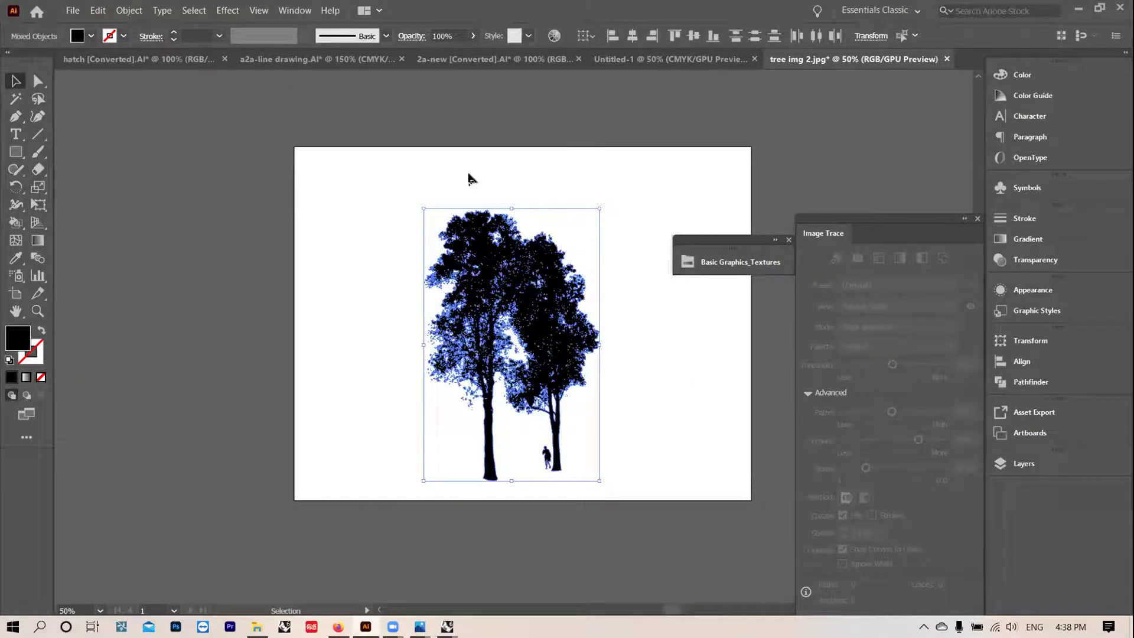
{"action": "left_click", "coordinate": [39, 331]}
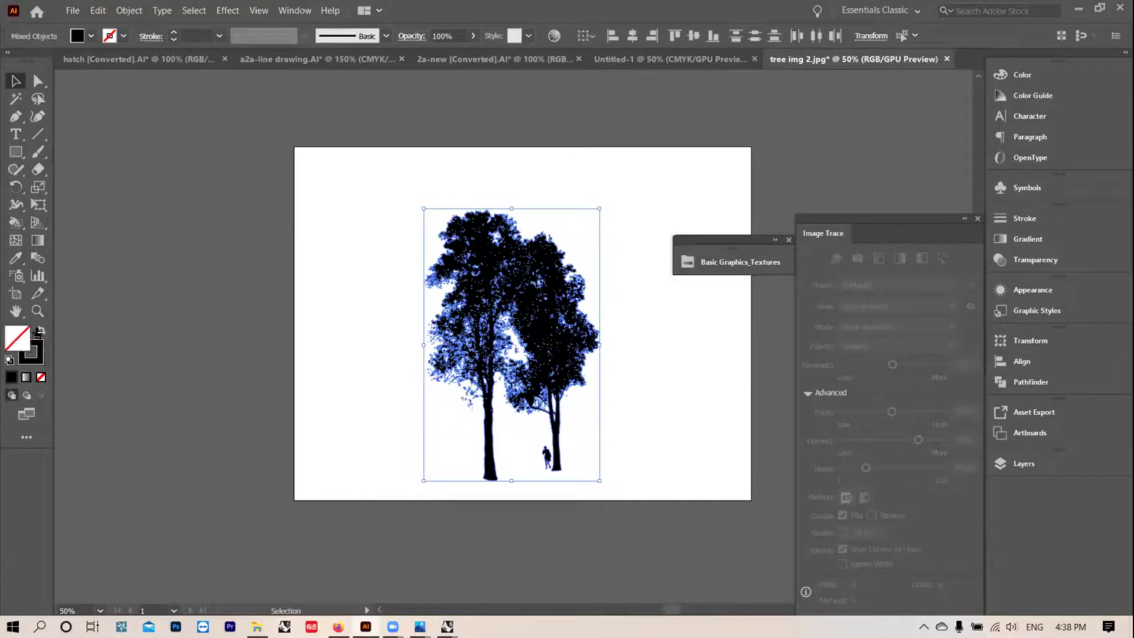
{"action": "left_click", "coordinate": [349, 276]}
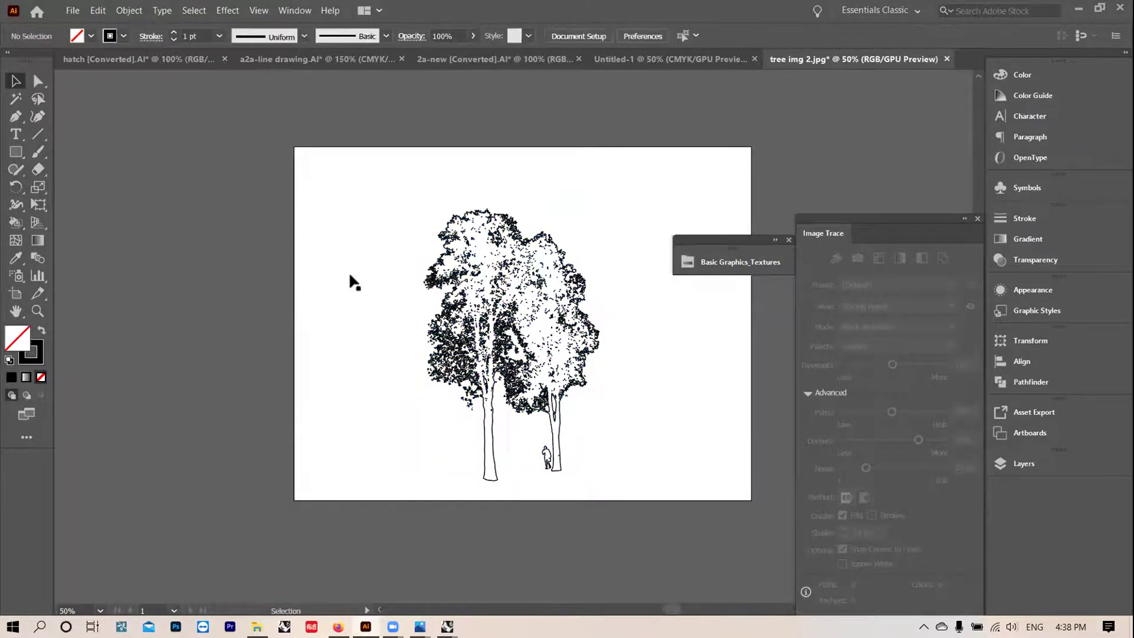
Step: Set the stroke weight of all tree paths to 0.001 pt
{"action": "key", "text": "ctrl+a"}
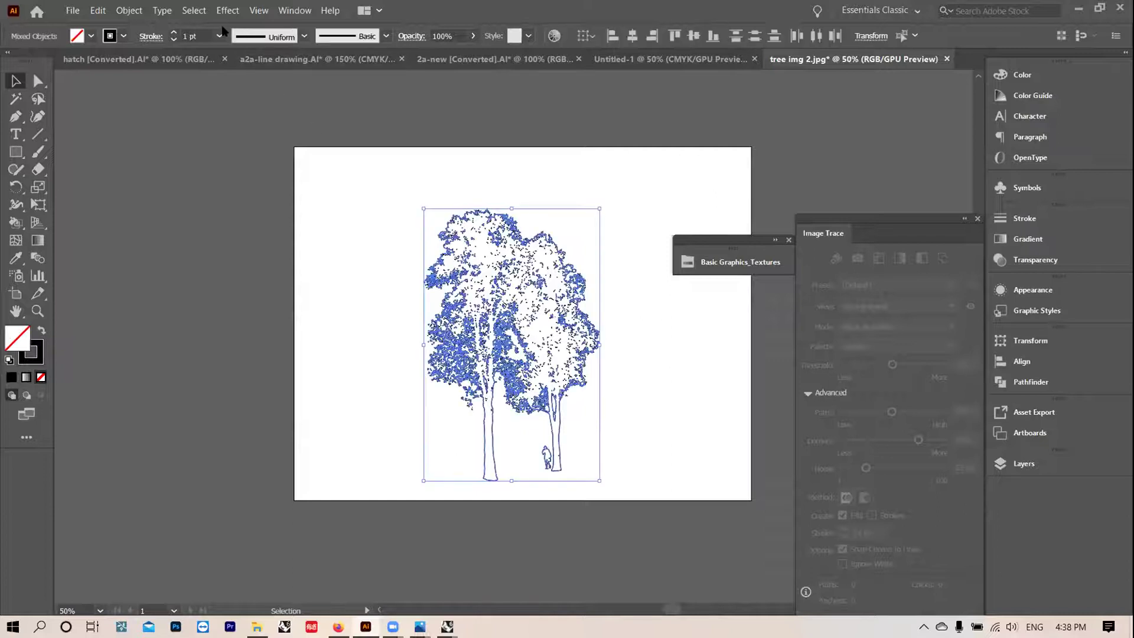
{"action": "double_click", "coordinate": [187, 36]}
{"action": "type", "text": "0.0"}
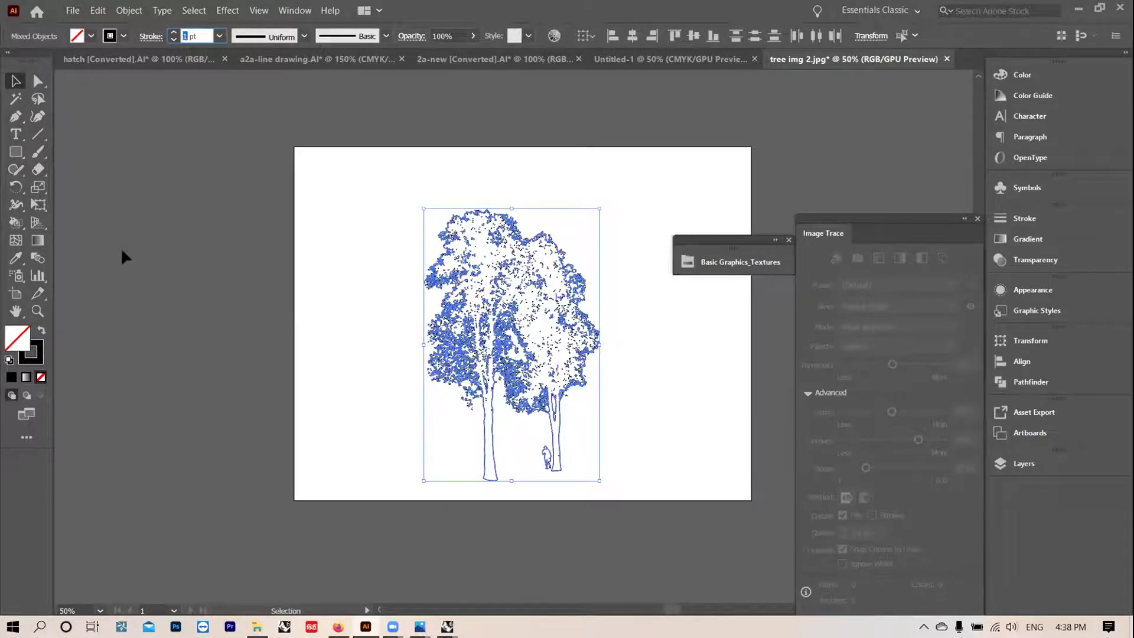
{"action": "type", "text": "01"}
{"action": "key", "text": "Return"}
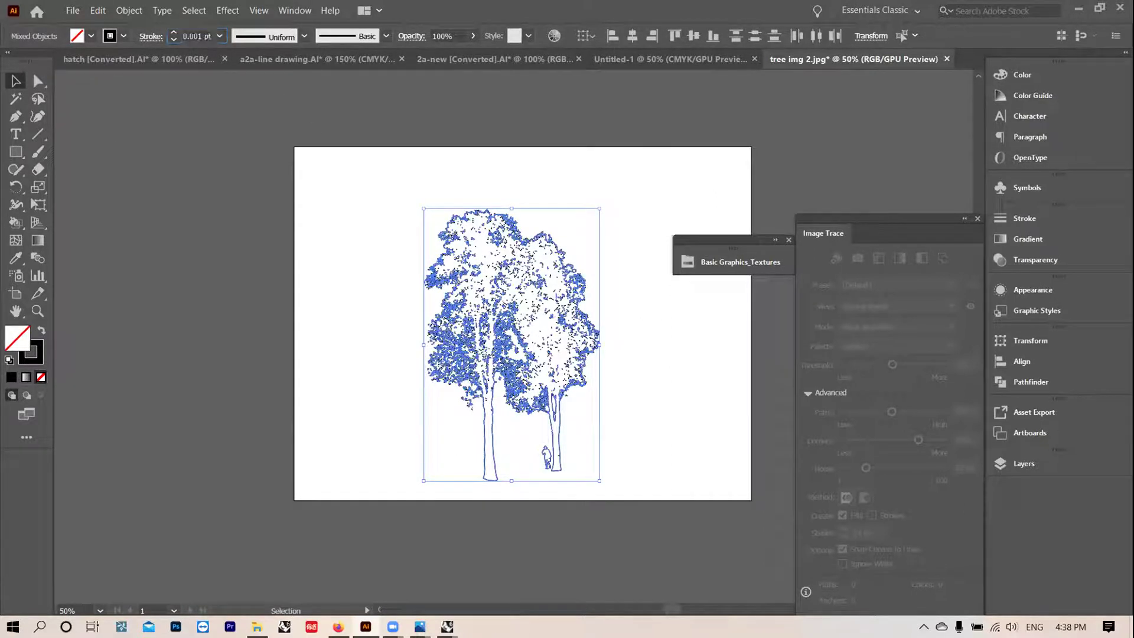
{"action": "left_click", "coordinate": [363, 357]}
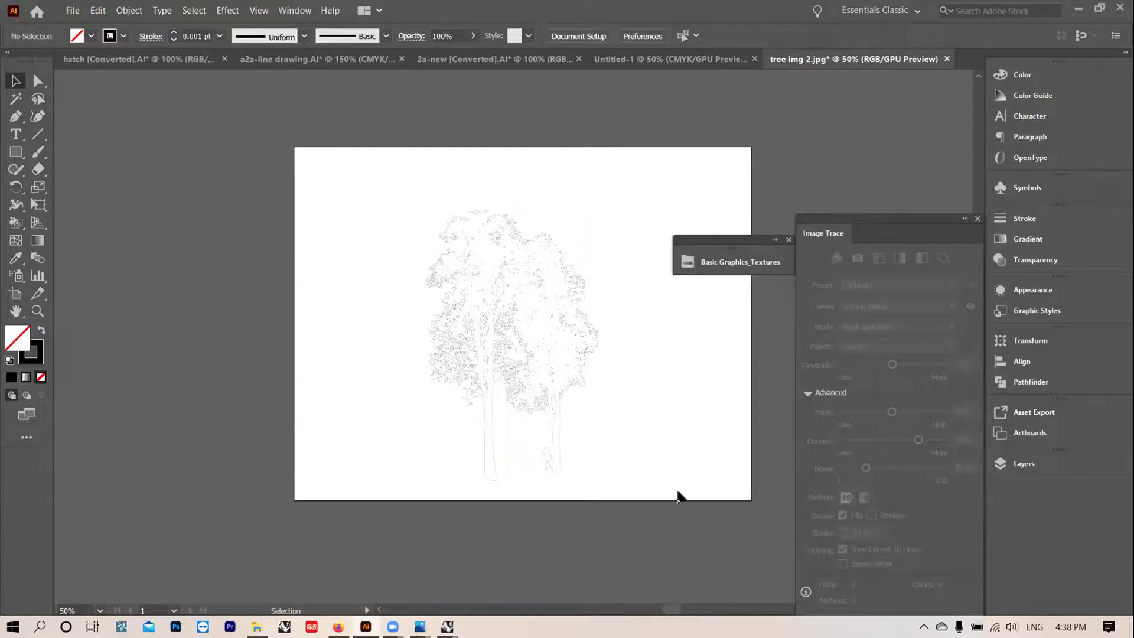
Step: Release the compound path of the main tree linework into separate paths
{"action": "key", "text": "ctrl+1"}
{"action": "scroll", "coordinate": [461, 461], "scroll_direction": "down", "scroll_amount": 2}
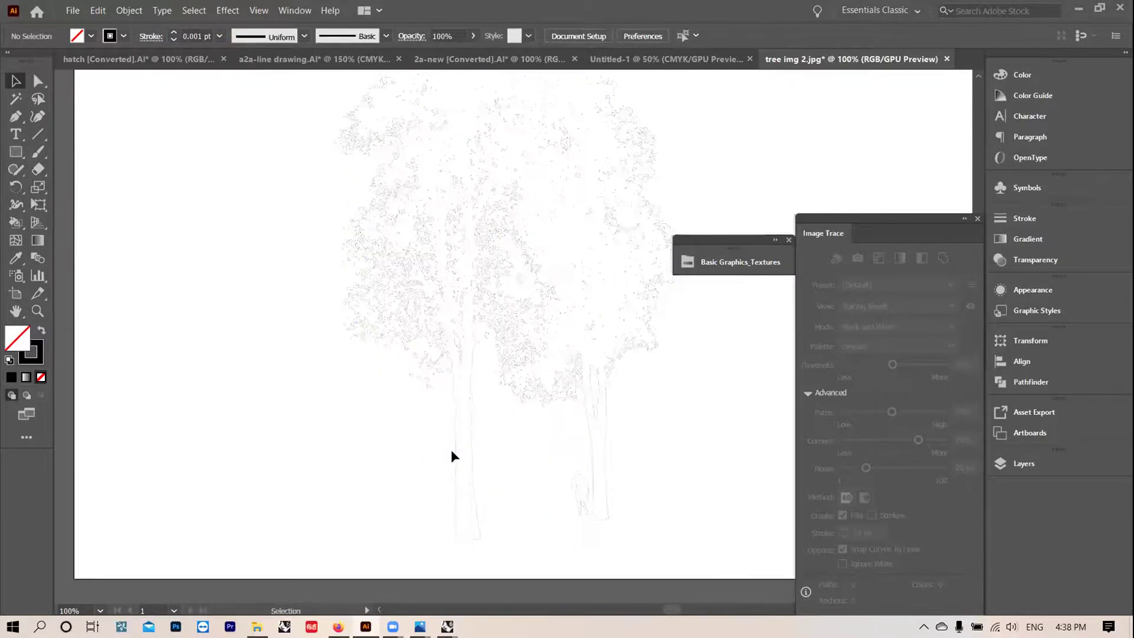
{"action": "scroll", "coordinate": [472, 414], "scroll_direction": "up", "scroll_amount": 2}
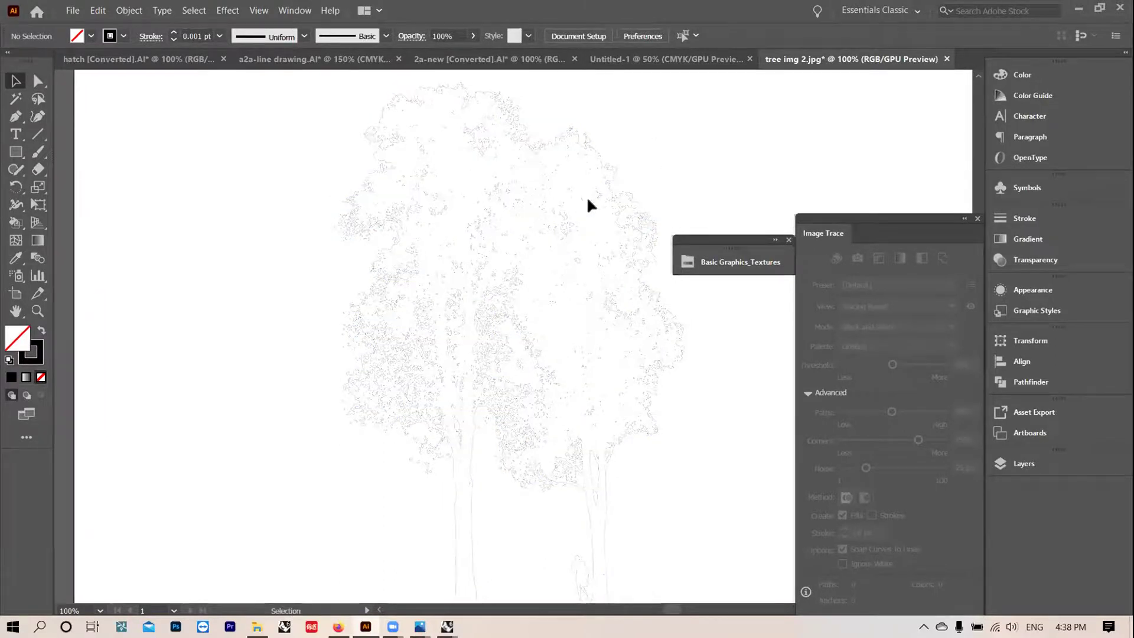
{"action": "scroll", "coordinate": [494, 266], "scroll_direction": "down", "scroll_amount": 2}
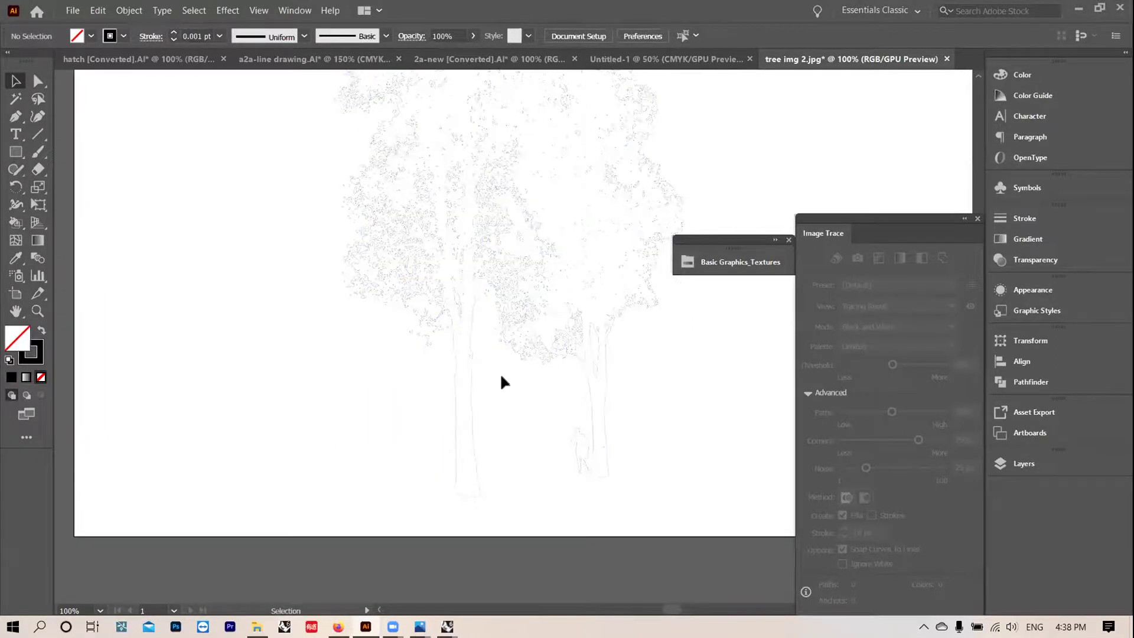
{"action": "scroll", "coordinate": [518, 277], "scroll_direction": "up", "scroll_amount": 1}
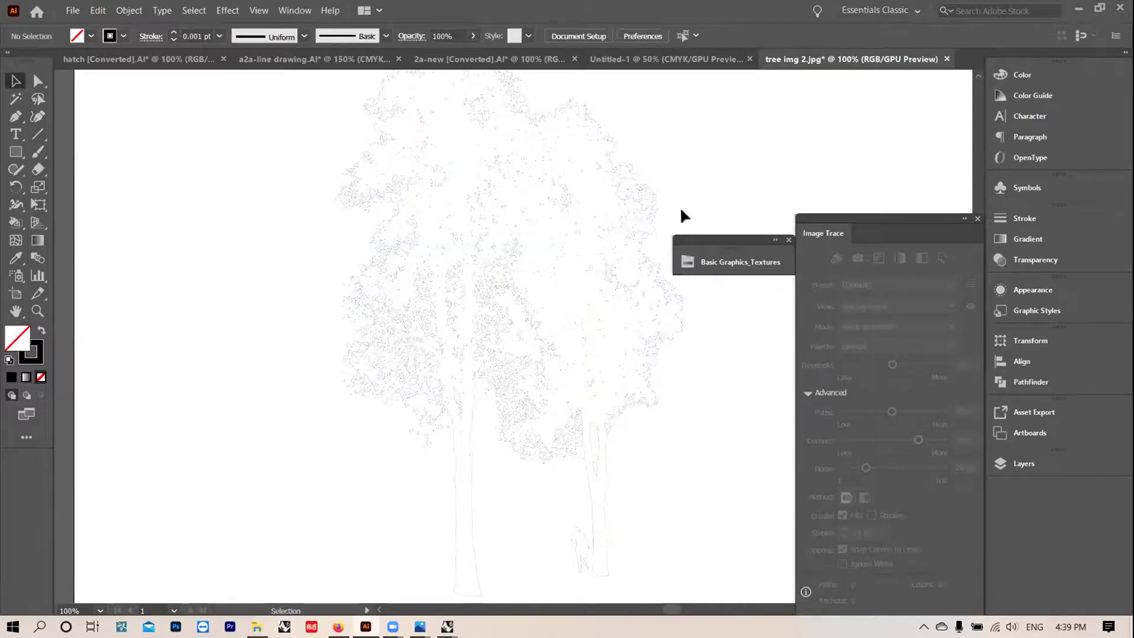
{"action": "key", "text": "ctrl+equal"}
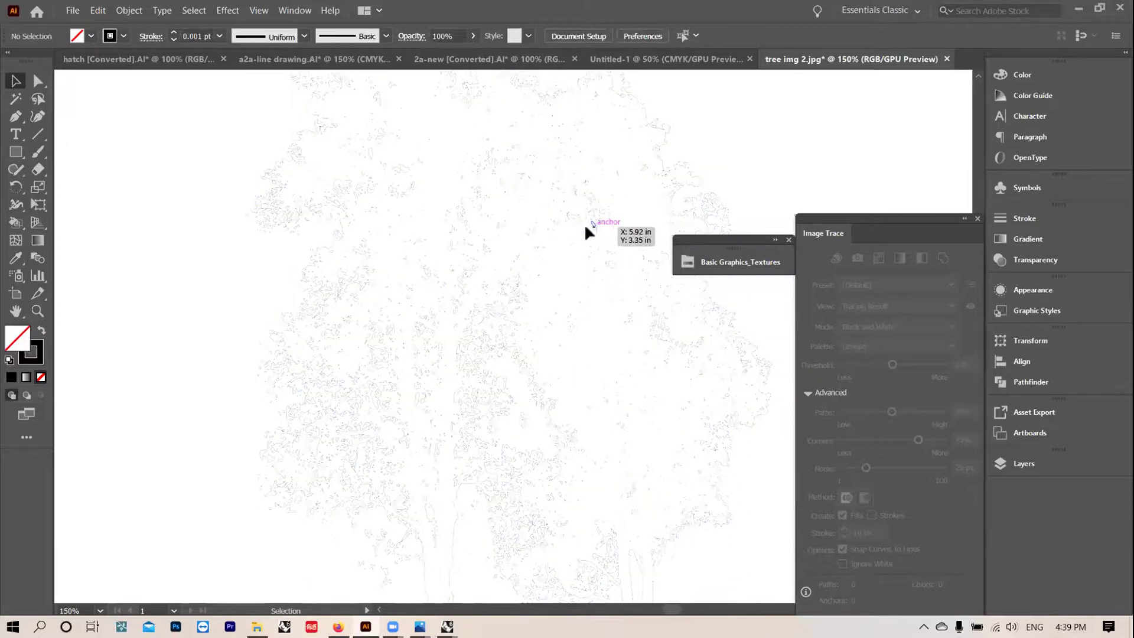
{"action": "left_click", "coordinate": [534, 381]}
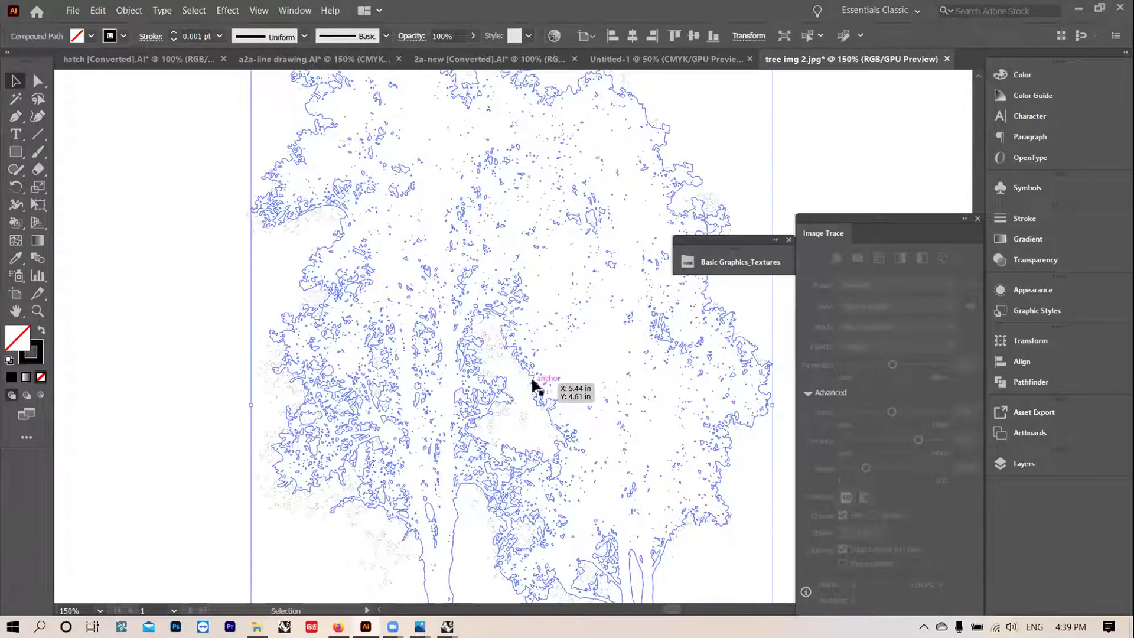
{"action": "right_click", "coordinate": [514, 343]}
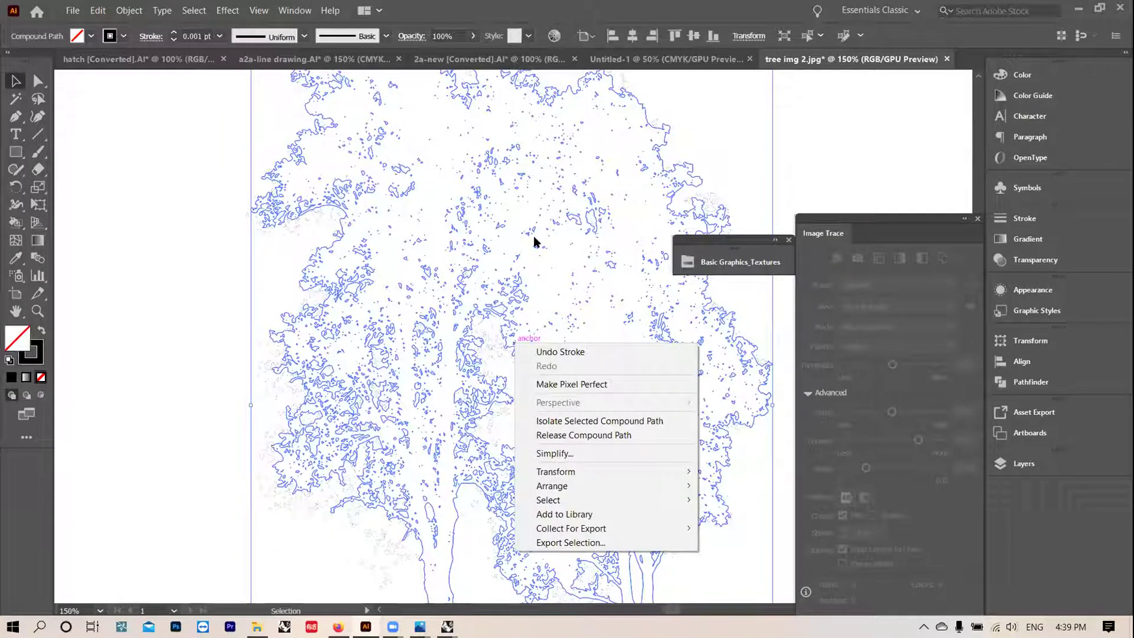
{"action": "left_click", "coordinate": [537, 435]}
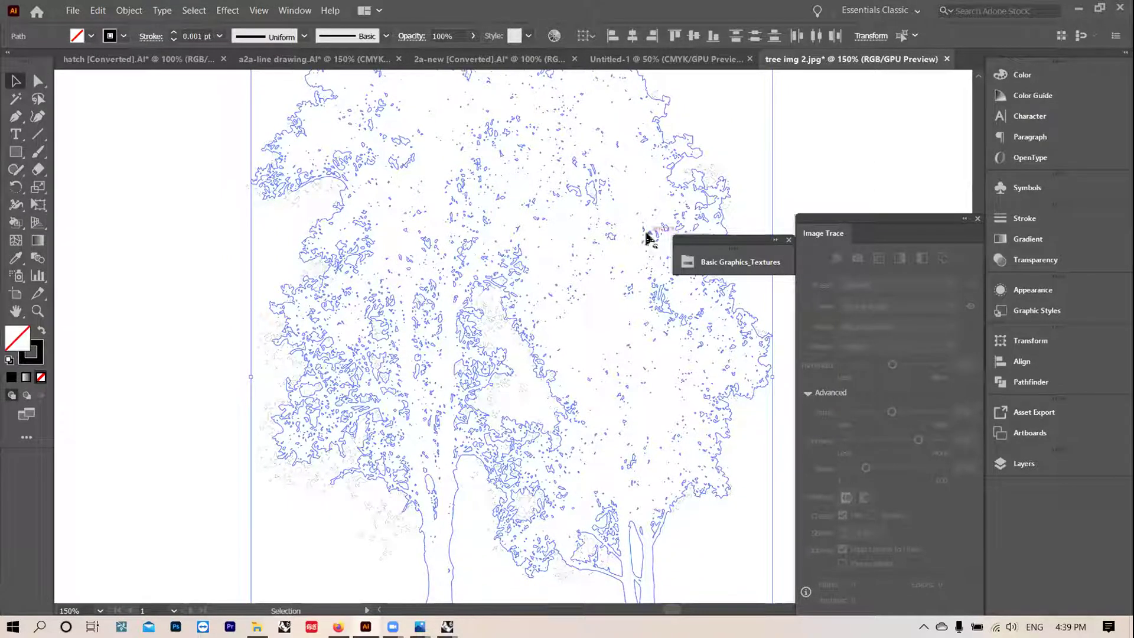
Step: Check that the tree's outer outline and the small leaf paths inside the crown can be selected separately
{"action": "left_click", "coordinate": [679, 204]}
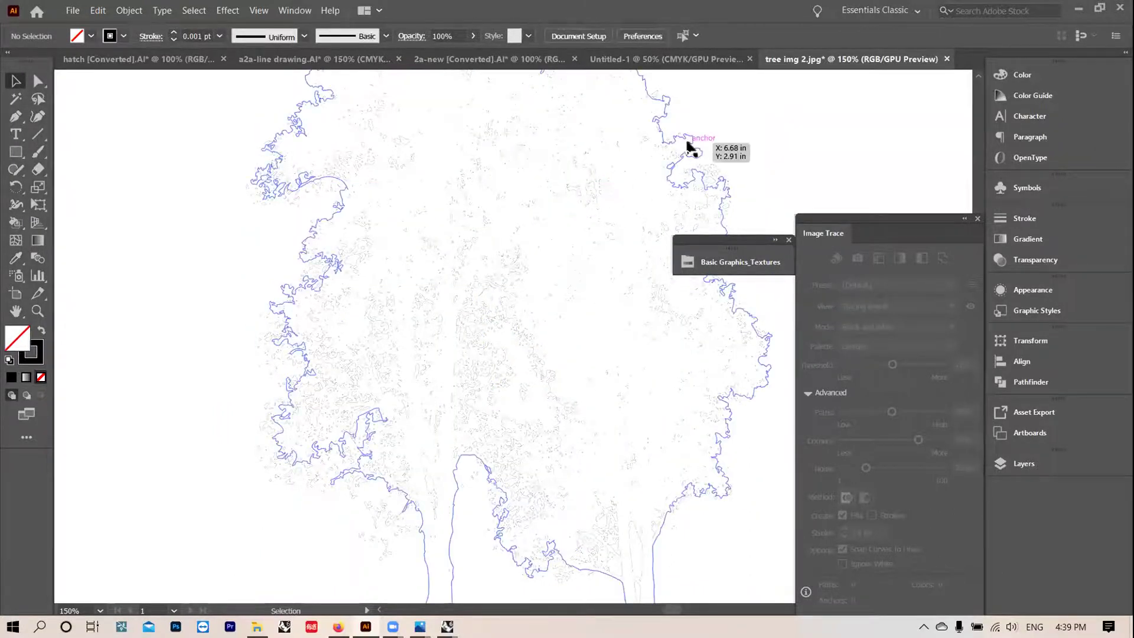
{"action": "left_click", "coordinate": [695, 149]}
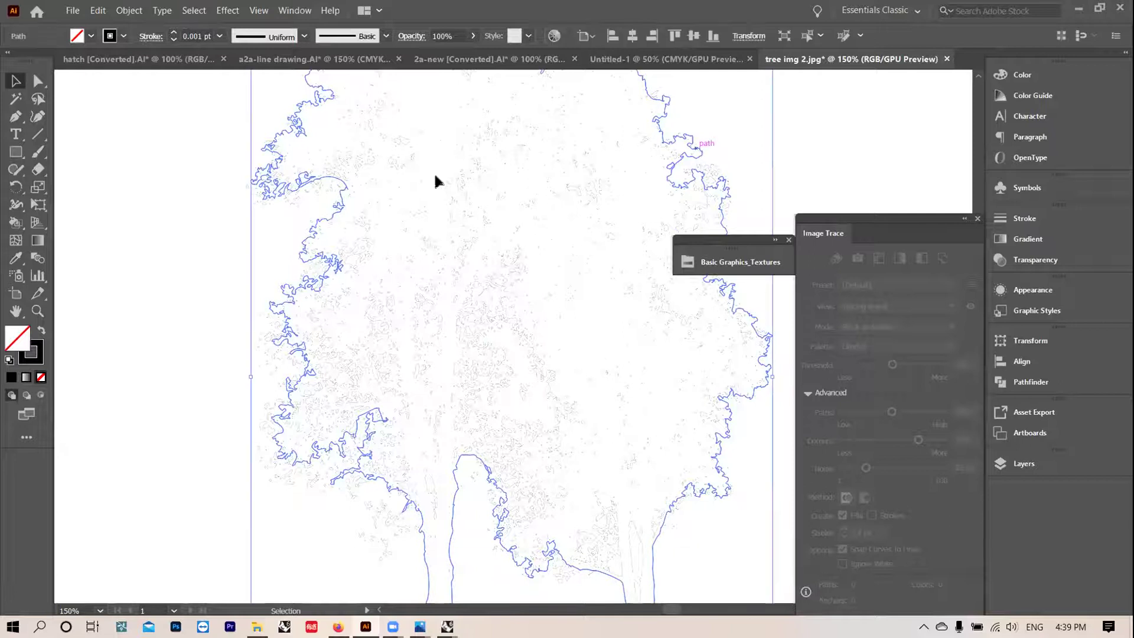
{"action": "scroll", "coordinate": [532, 266], "scroll_direction": "down", "scroll_amount": 3}
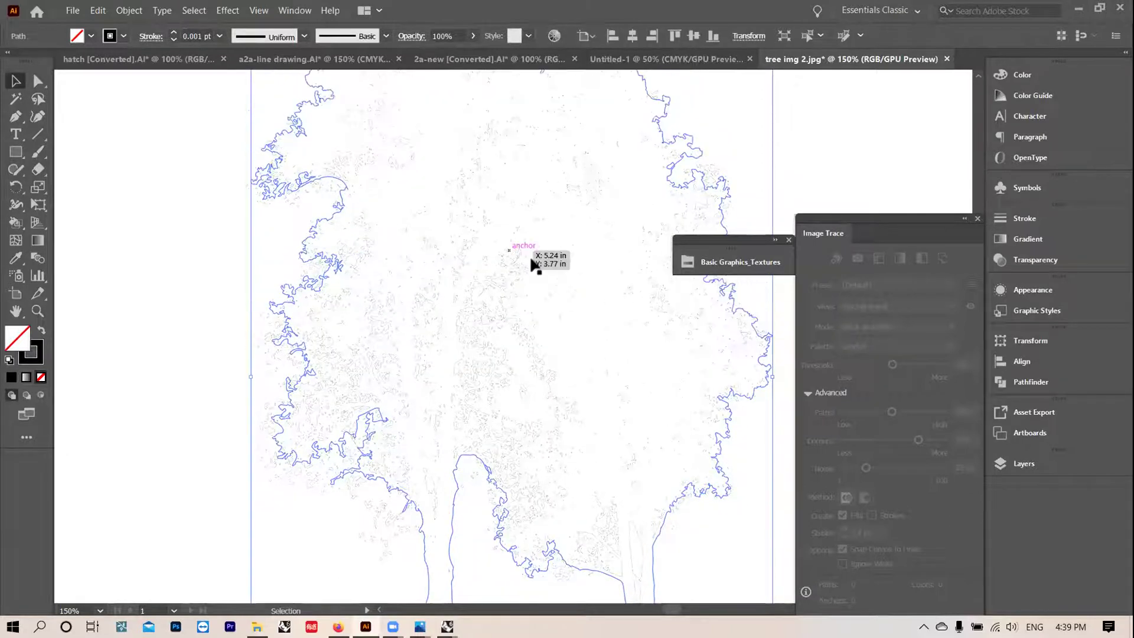
{"action": "left_click", "coordinate": [581, 302]}
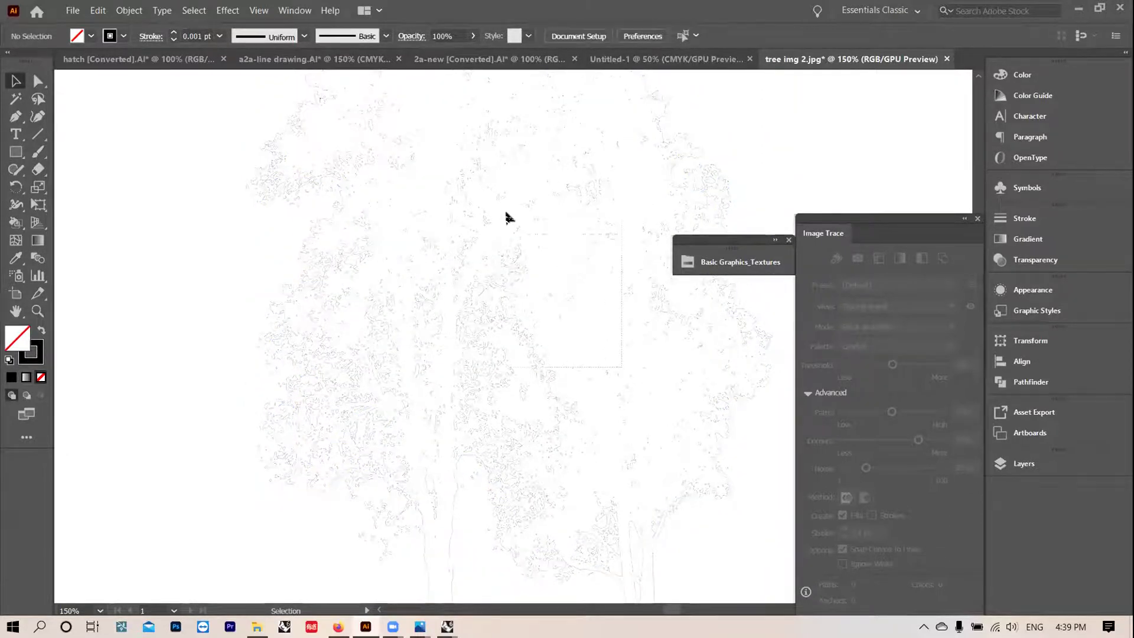
{"action": "left_click", "coordinate": [460, 149]}
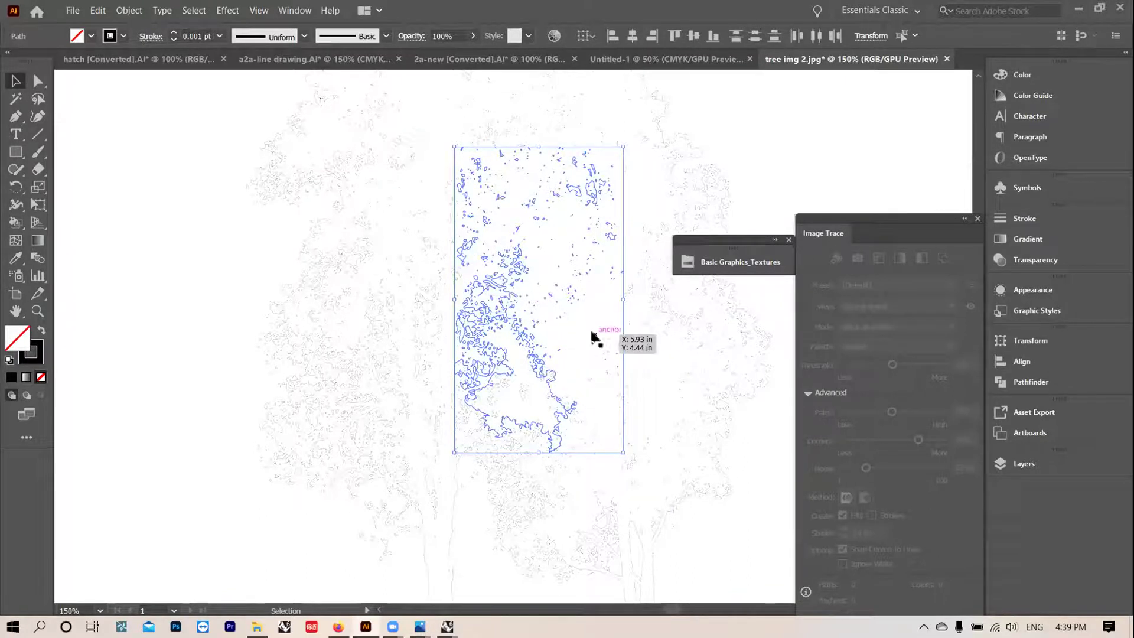
{"action": "left_click", "coordinate": [551, 214]}
{"action": "mouse_move", "coordinate": [589, 192]}
{"action": "left_mouse_down"}
{"action": "mouse_move", "coordinate": [590, 183]}
{"action": "mouse_move", "coordinate": [603, 195]}
{"action": "mouse_move", "coordinate": [523, 137]}
{"action": "mouse_move", "coordinate": [581, 201]}
{"action": "left_mouse_up"}
{"action": "left_click", "coordinate": [584, 249]}
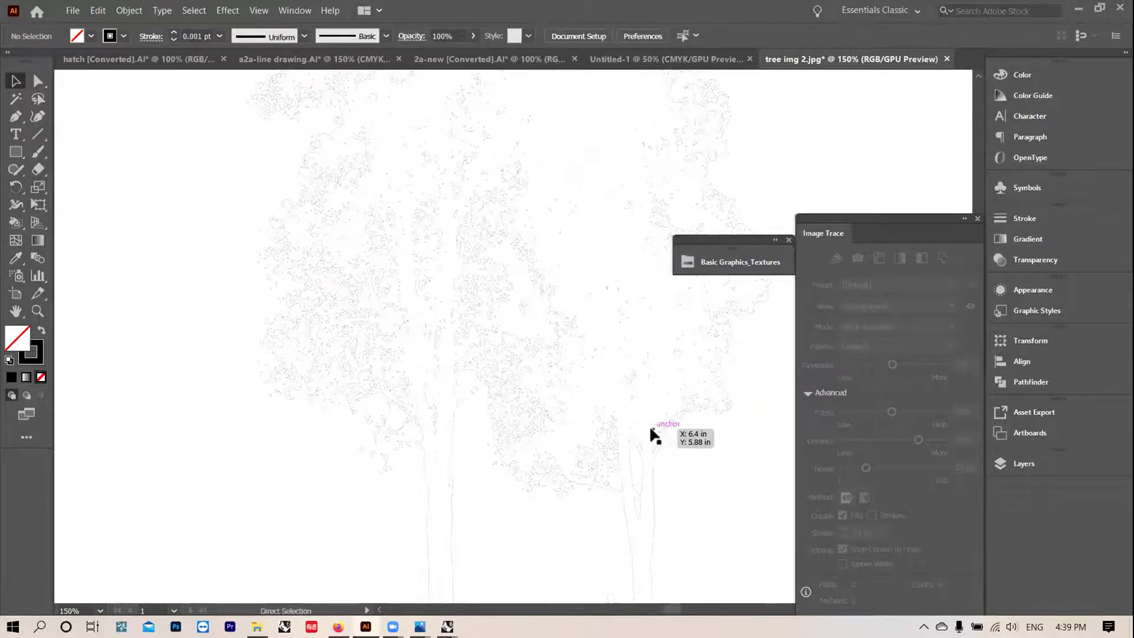
{"action": "key", "text": "ctrl+minus"}
{"action": "key", "text": "ctrl+minus"}
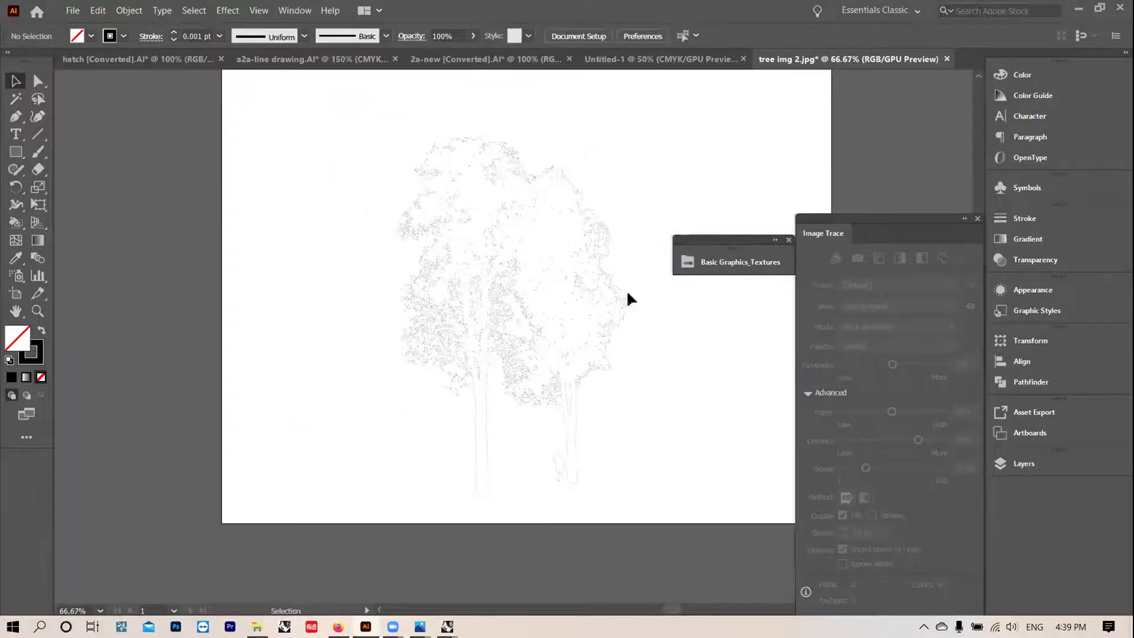
Step: Move the tree's outer outline about 3.42 in left and 0.14 in down, away from the inner leaf paths
{"action": "left_click", "coordinate": [626, 325]}
{"action": "scroll", "coordinate": [631, 349], "scroll_direction": "down", "scroll_amount": 2}
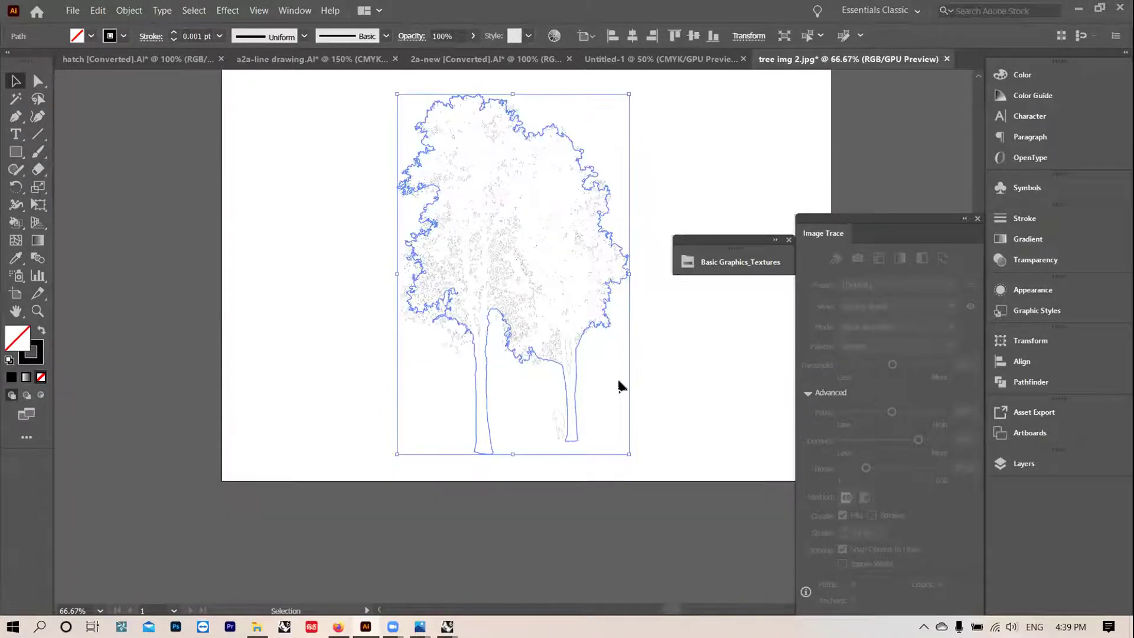
{"action": "left_click_drag", "start_coordinate": [506, 329], "coordinate": [315, 338]}
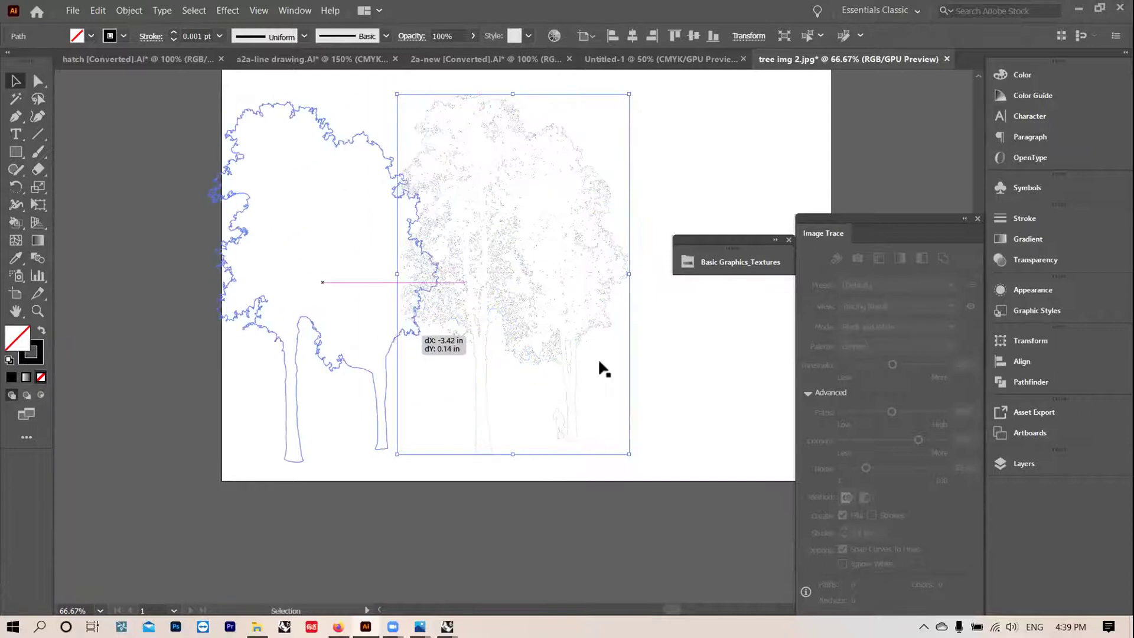
Step: Delete the inner leaf and trunk paths across the middle and right part of the original tree
{"action": "left_click", "coordinate": [708, 449]}
{"action": "left_click_drag", "start_coordinate": [615, 414], "coordinate": [456, 114]}
{"action": "key", "text": "Delete"}
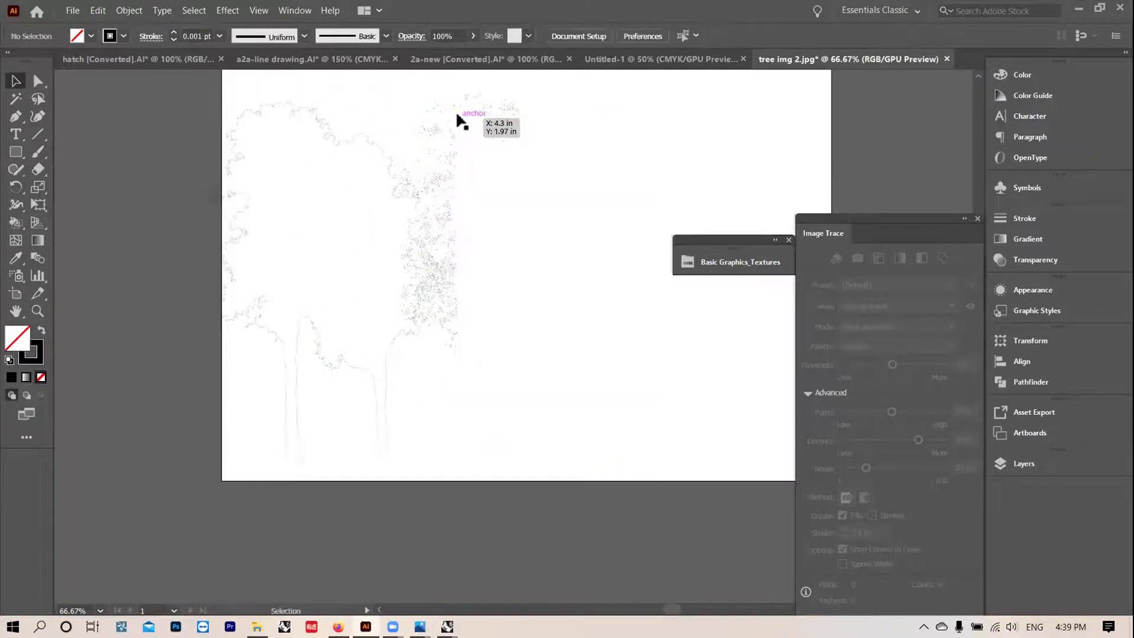
Step: Move only the tree's outer outline onto a new Layer 2 and hide Layer 1 with the leftover leaf paths
{"action": "key", "text": "ctrl+a"}
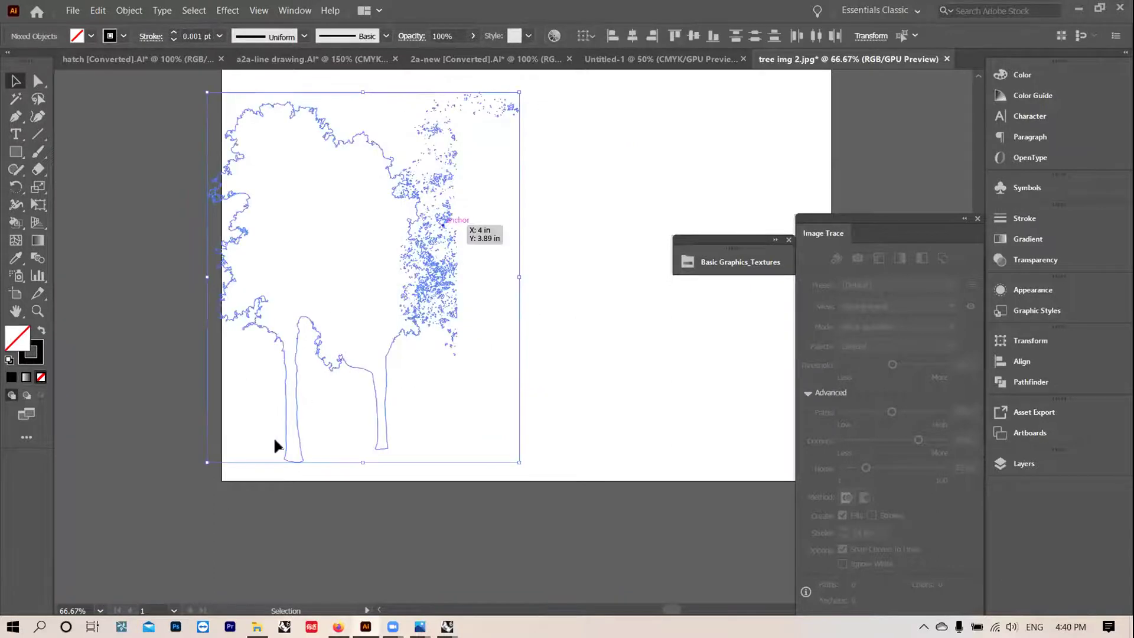
{"action": "key", "text": "a"}
{"action": "left_click", "coordinate": [354, 371]}
{"action": "key", "text": "v"}
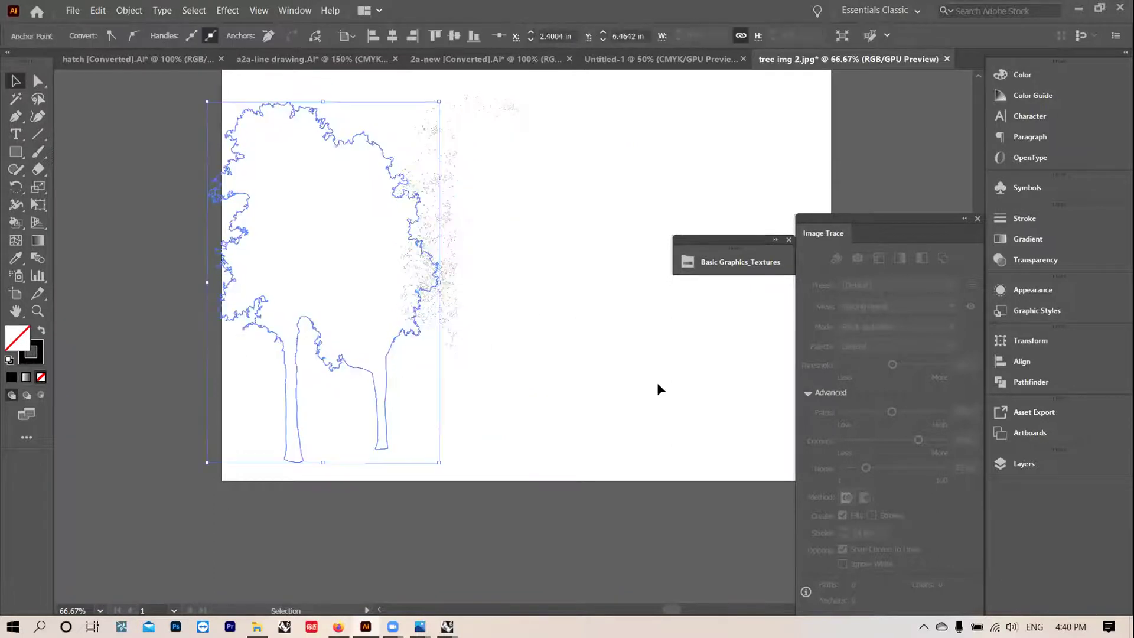
{"action": "left_click", "coordinate": [1067, 462]}
{"action": "left_click", "coordinate": [941, 595]}
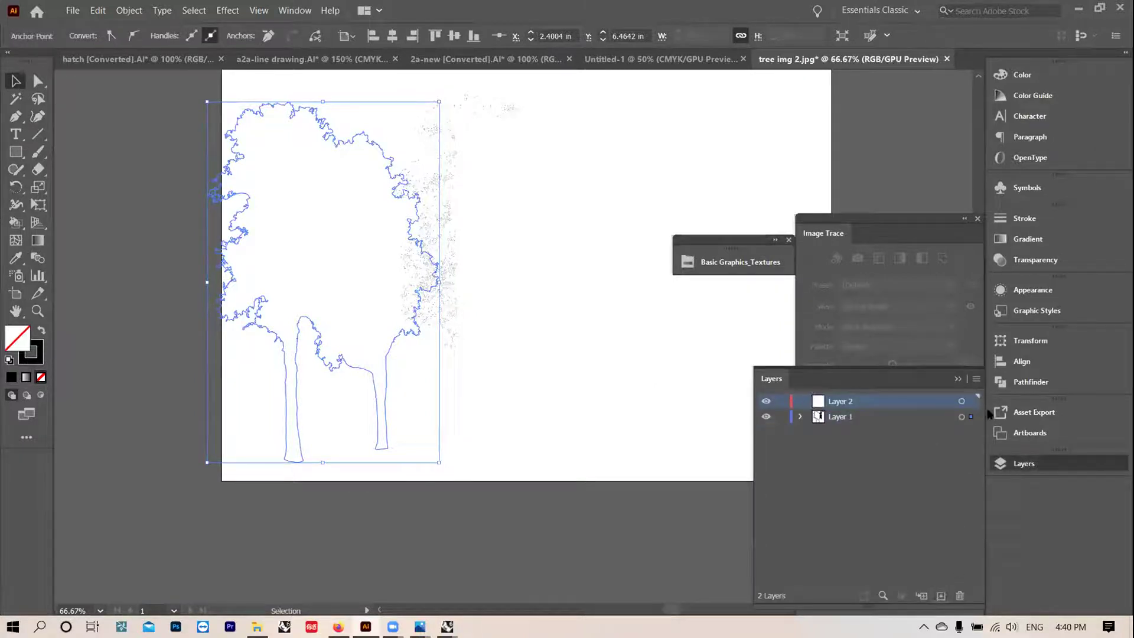
{"action": "left_click_drag", "start_coordinate": [970, 416], "coordinate": [971, 401]}
{"action": "left_click", "coordinate": [767, 416]}
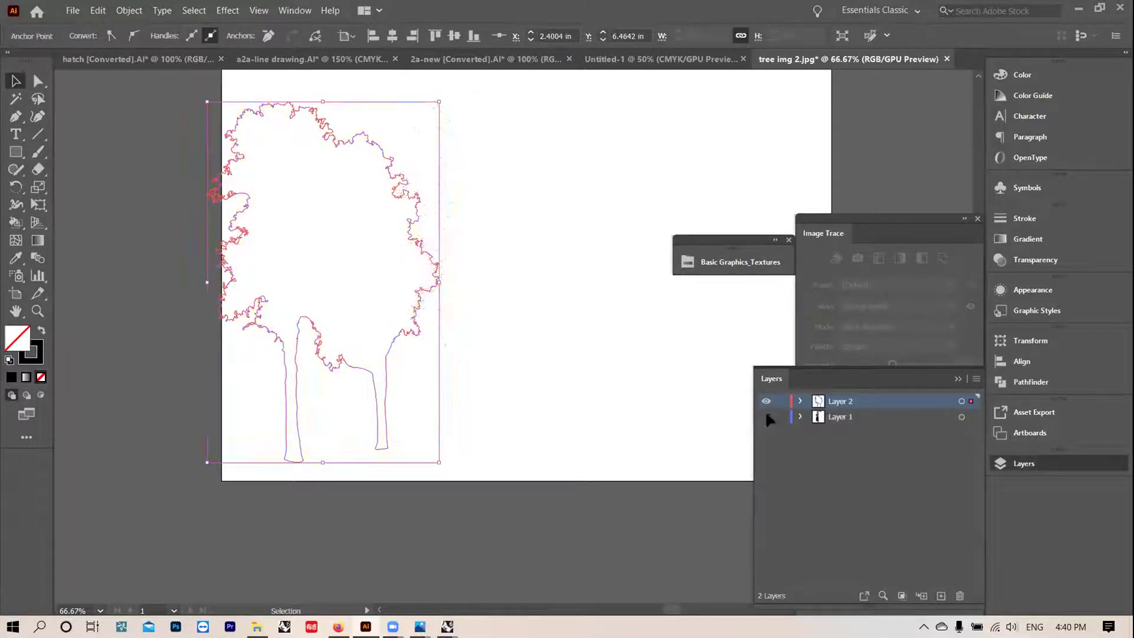
Step: Move the tree outline right, to around the horizontal middle of the artboard
{"action": "left_click", "coordinate": [436, 316]}
{"action": "left_click", "coordinate": [415, 309]}
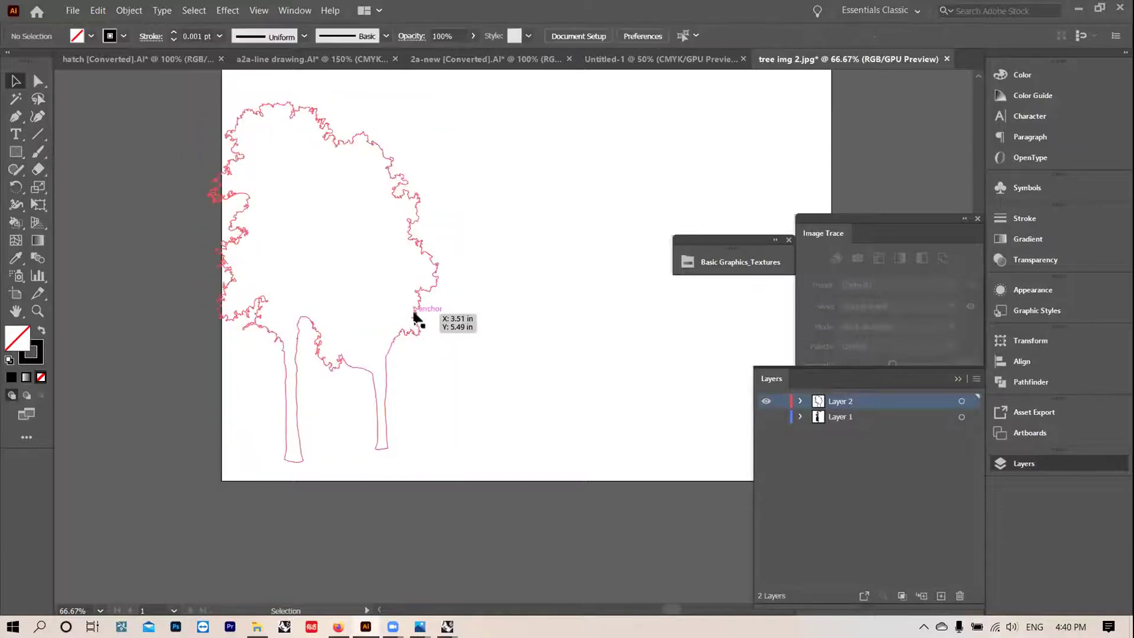
{"action": "left_click_drag", "start_coordinate": [424, 289], "coordinate": [579, 330]}
{"action": "left_click", "coordinate": [579, 330]}
{"action": "scroll", "coordinate": [557, 349], "scroll_direction": "up", "scroll_amount": 2}
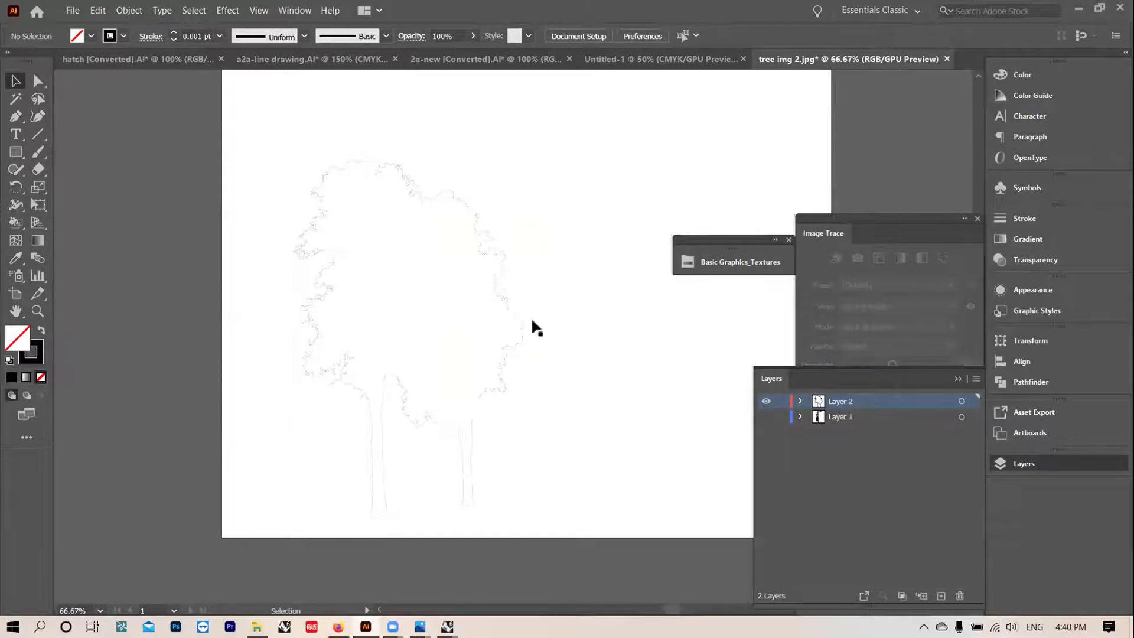
{"action": "scroll", "coordinate": [514, 334], "scroll_direction": "down", "scroll_amount": 2}
{"action": "scroll", "coordinate": [524, 340], "scroll_direction": "up", "scroll_amount": 2}
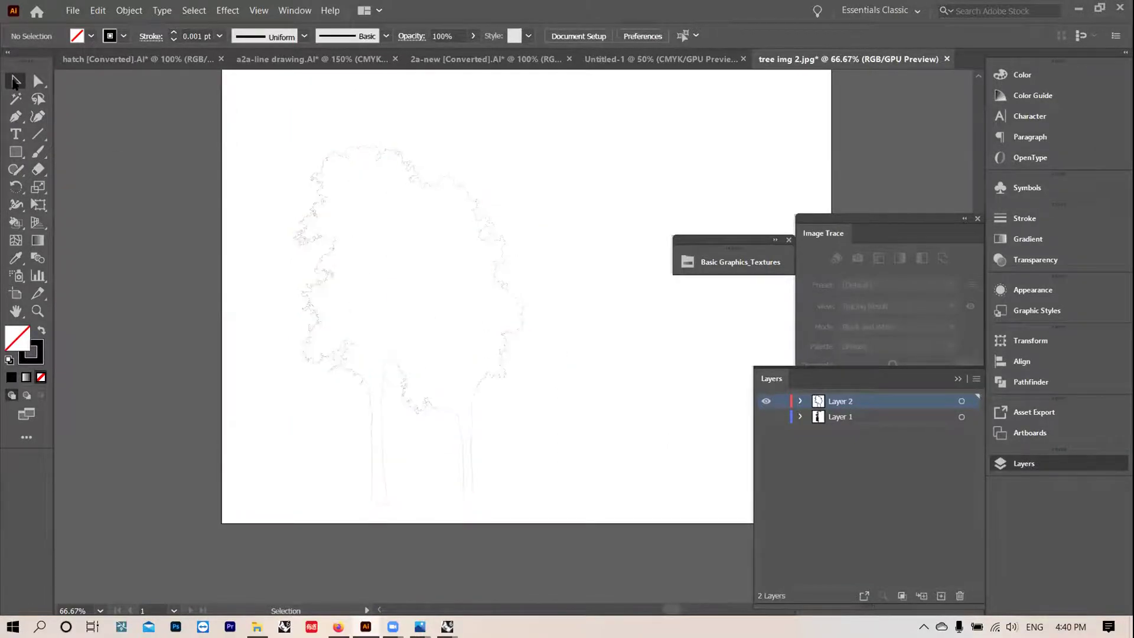
{"action": "left_click_drag", "start_coordinate": [494, 232], "coordinate": [587, 243], "text": "alt"}
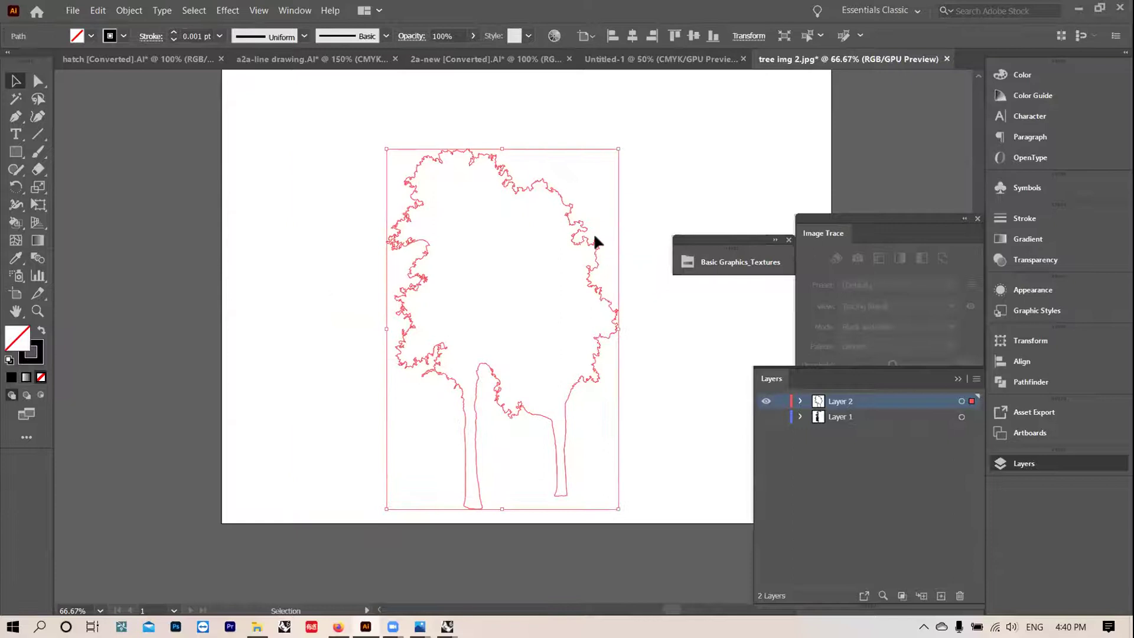
{"action": "left_click", "coordinate": [676, 190]}
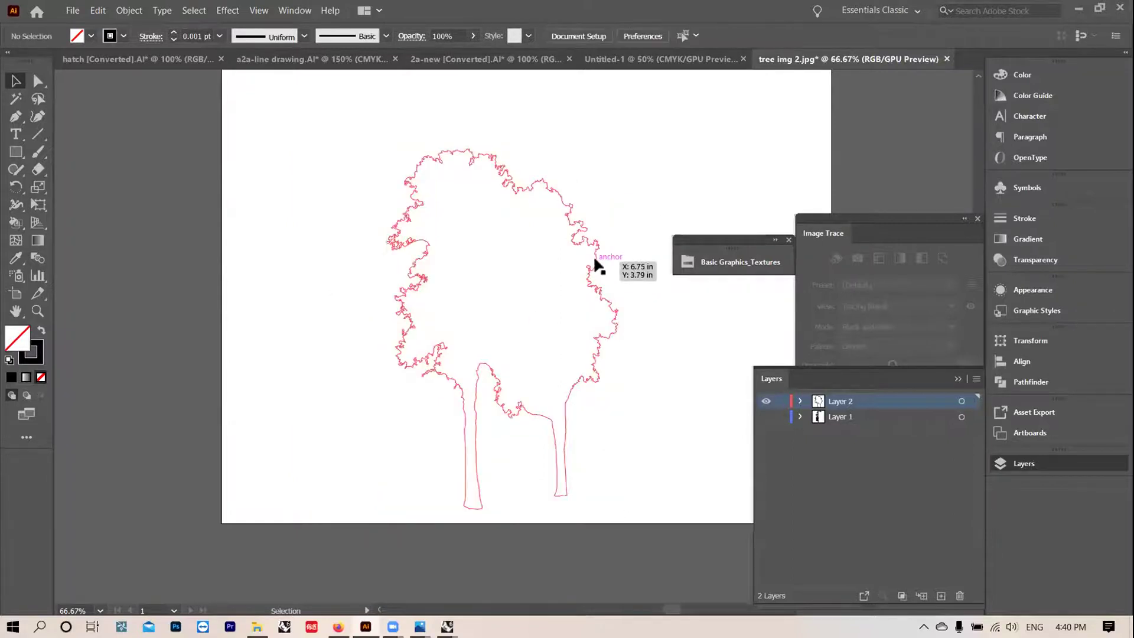
Step: Duplicate the tree outline to the left so that the copy partly overlaps the original
{"action": "left_click", "coordinate": [594, 259]}
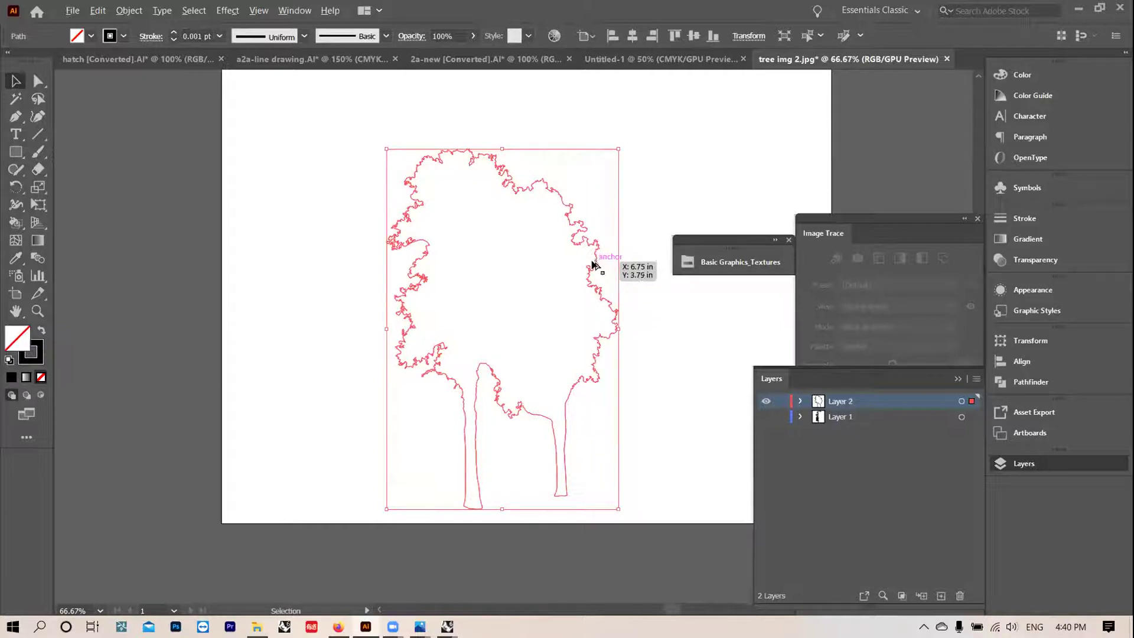
{"action": "left_click_drag", "start_coordinate": [593, 265], "coordinate": [471, 254], "text": "alt"}
{"action": "left_click", "coordinate": [641, 216]}
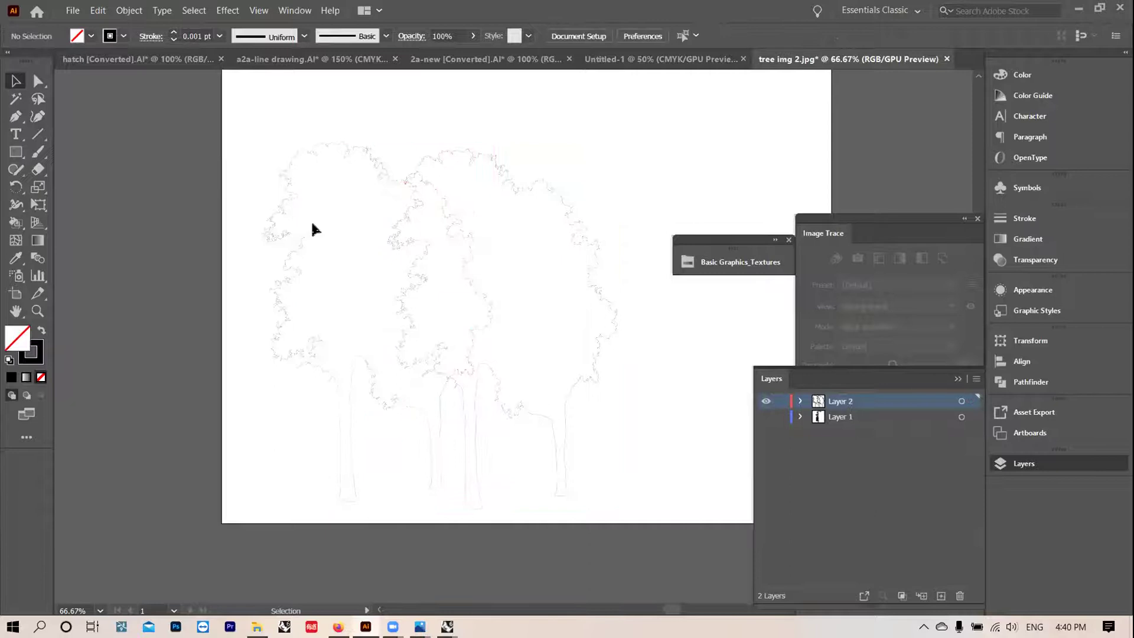
{"action": "scroll", "coordinate": [587, 273], "scroll_direction": "down", "scroll_amount": 2}
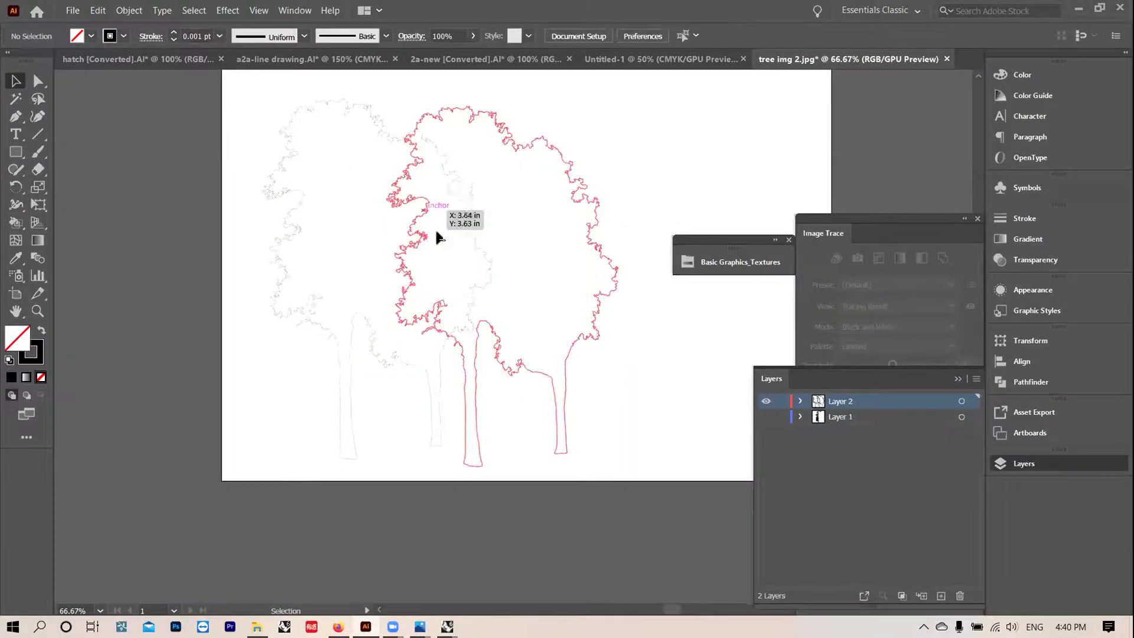
{"action": "scroll", "coordinate": [467, 236], "scroll_direction": "up", "scroll_amount": 1}
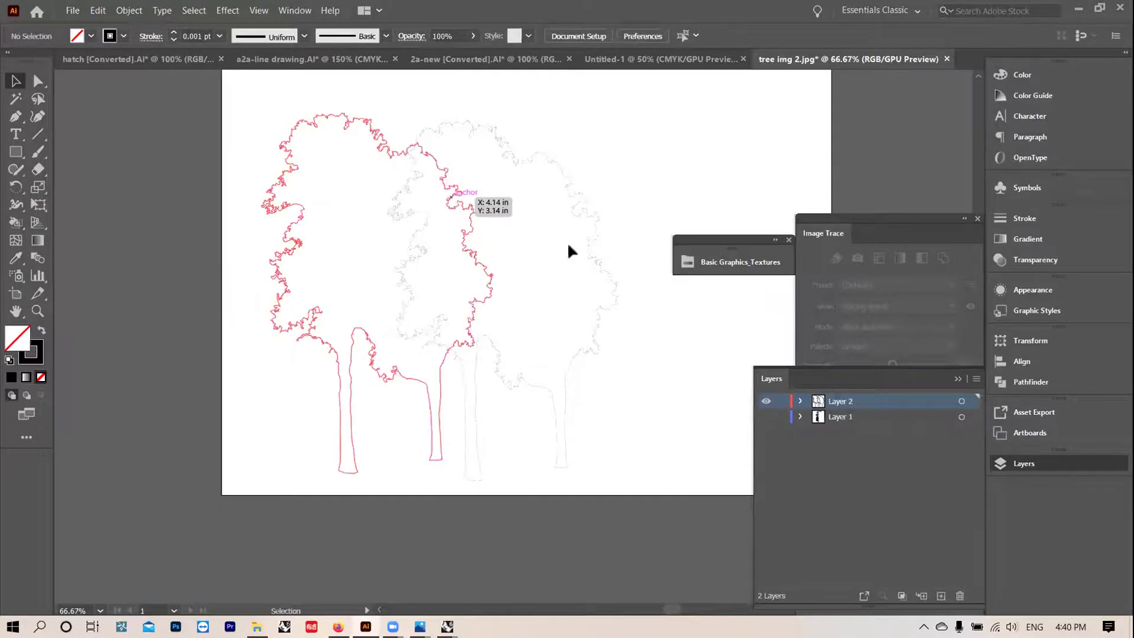
Step: Unite the two overlapping tree outlines into one shape with the Pathfinder
{"action": "left_click", "coordinate": [295, 10]}
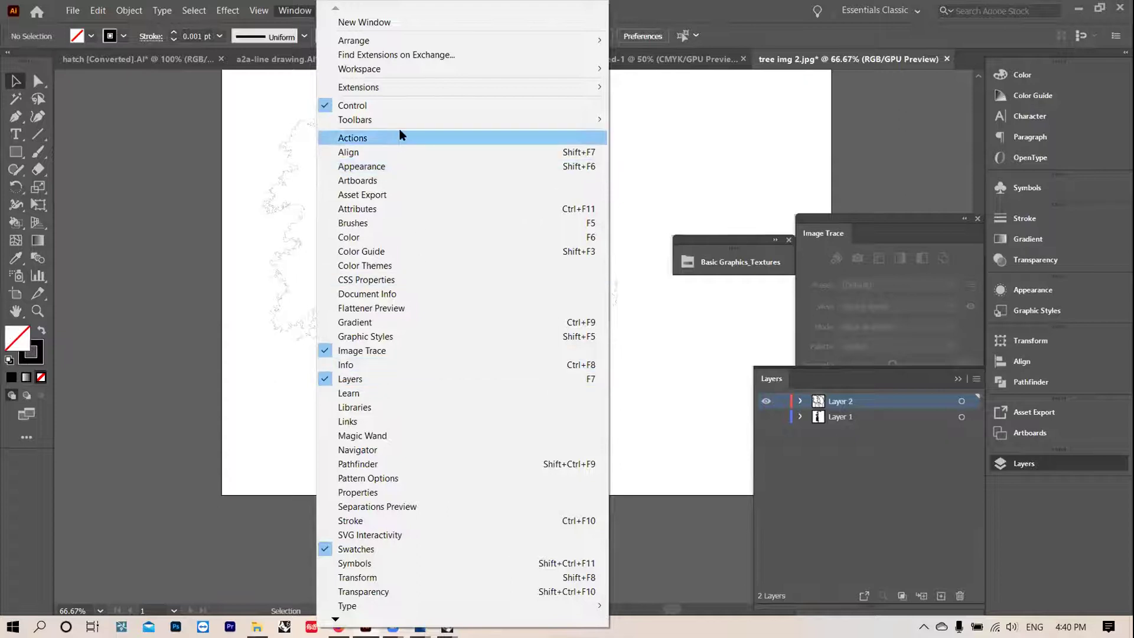
{"action": "left_click", "coordinate": [355, 464]}
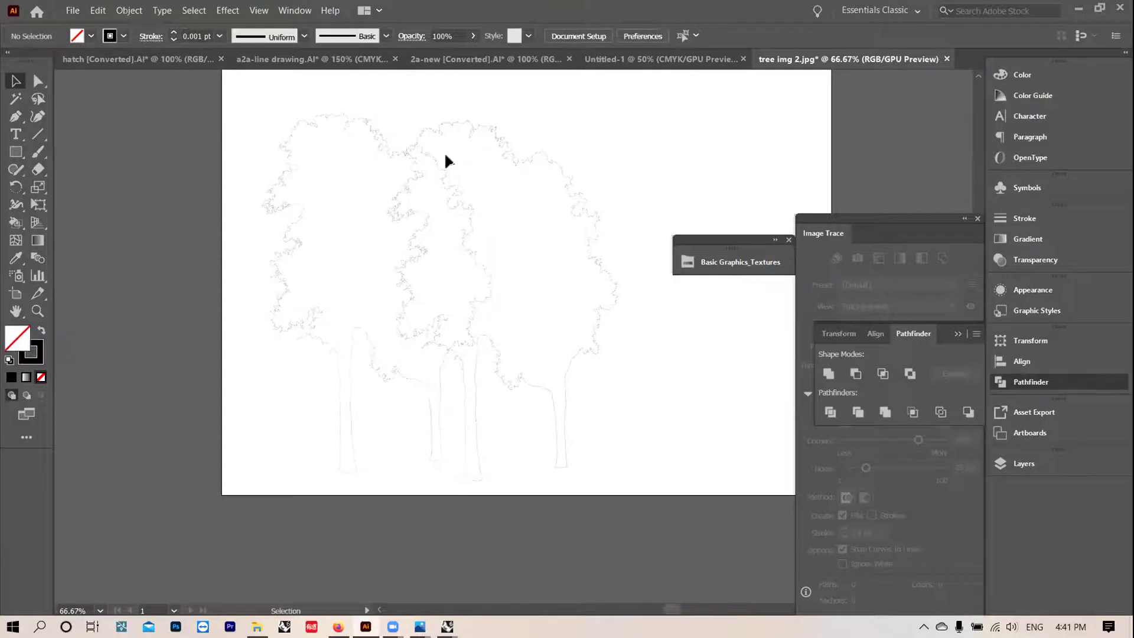
{"action": "mouse_move", "coordinate": [552, 297]}
{"action": "left_mouse_down"}
{"action": "mouse_move", "coordinate": [387, 172]}
{"action": "mouse_move", "coordinate": [331, 97]}
{"action": "left_mouse_up"}
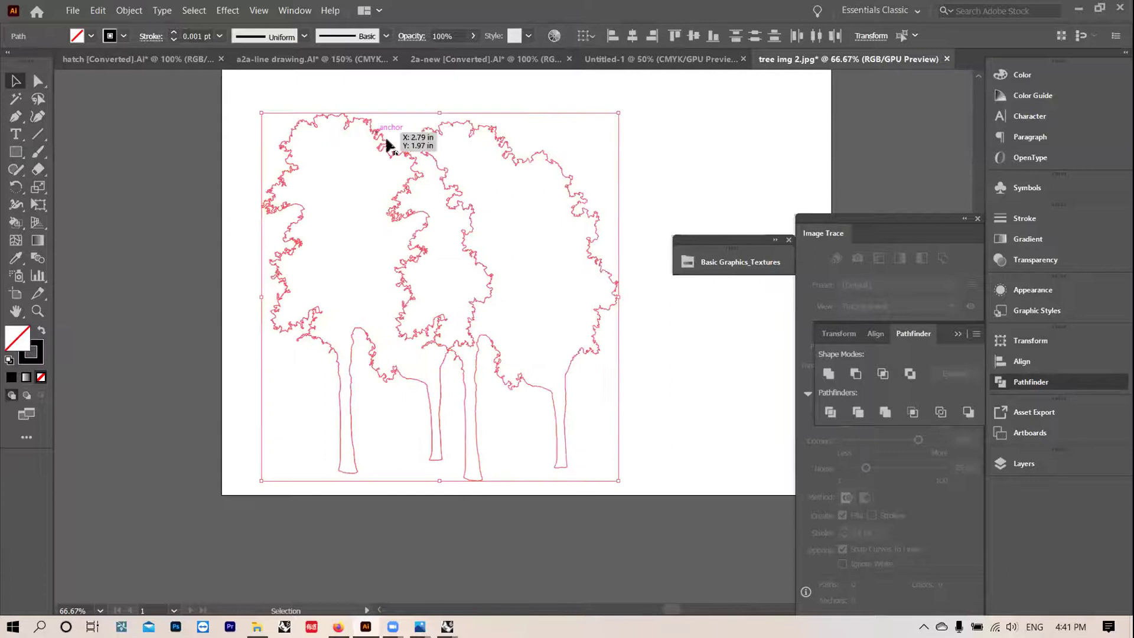
{"action": "left_click", "coordinate": [828, 374]}
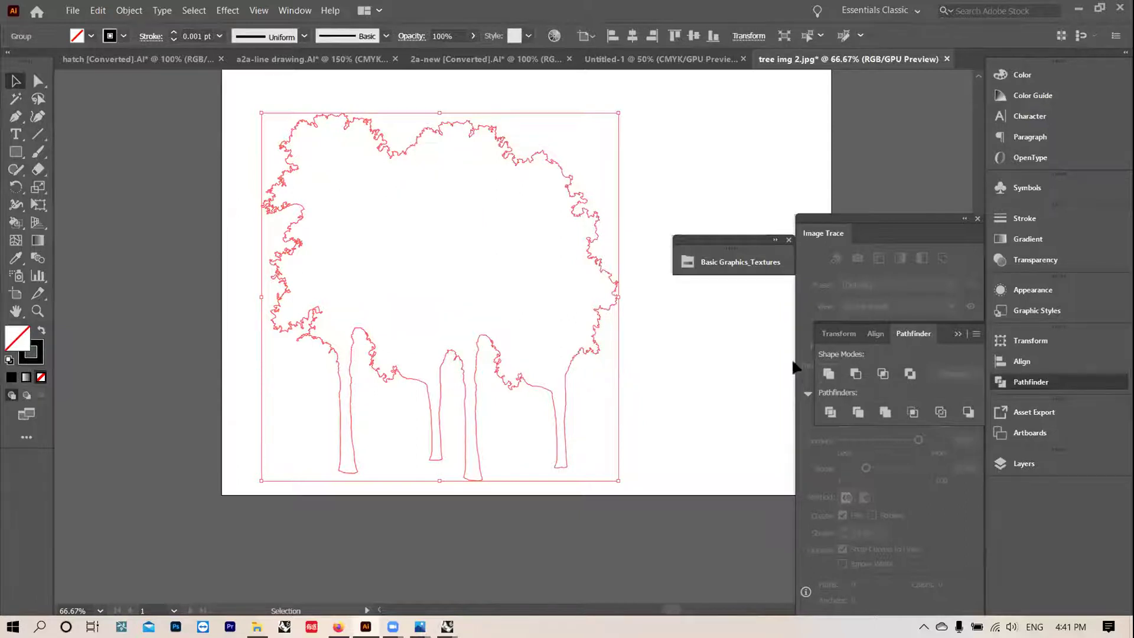
Step: Check the merged tree silhouette as a whole, including the former overlap between the crowns and trunks
{"action": "left_click", "coordinate": [709, 354]}
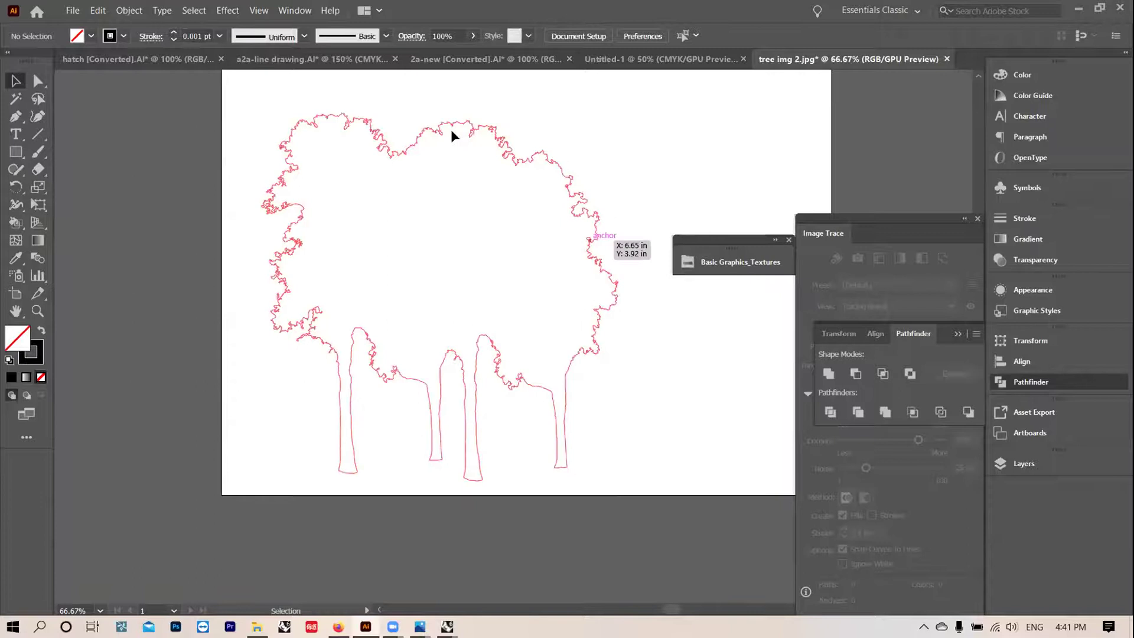
{"action": "left_click", "coordinate": [474, 381]}
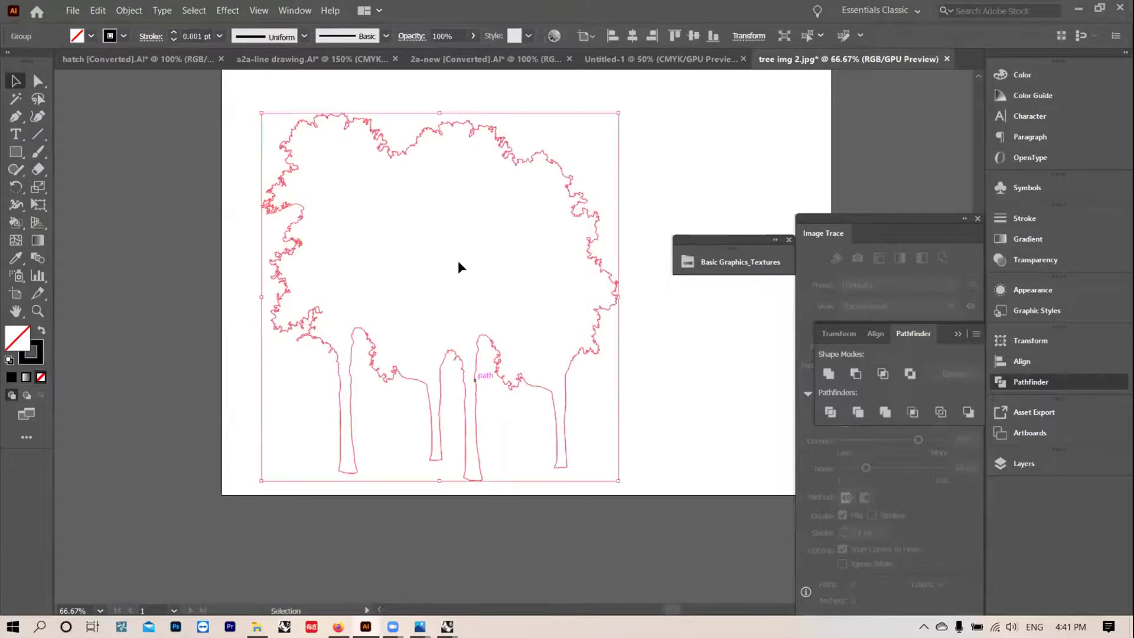
{"action": "scroll", "coordinate": [393, 182], "scroll_direction": "down", "scroll_amount": 2}
{"action": "scroll", "coordinate": [443, 284], "scroll_direction": "up", "scroll_amount": 2}
{"action": "key", "text": "ctrl+minus"}
{"action": "key", "text": "ctrl+minus"}
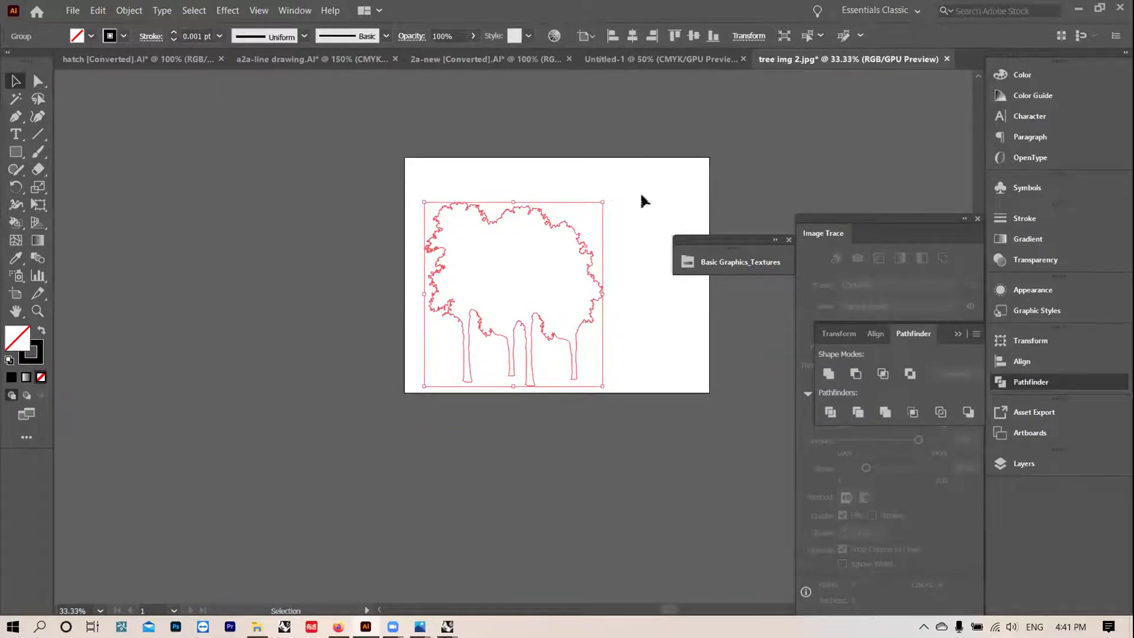
{"action": "left_click", "coordinate": [571, 205]}
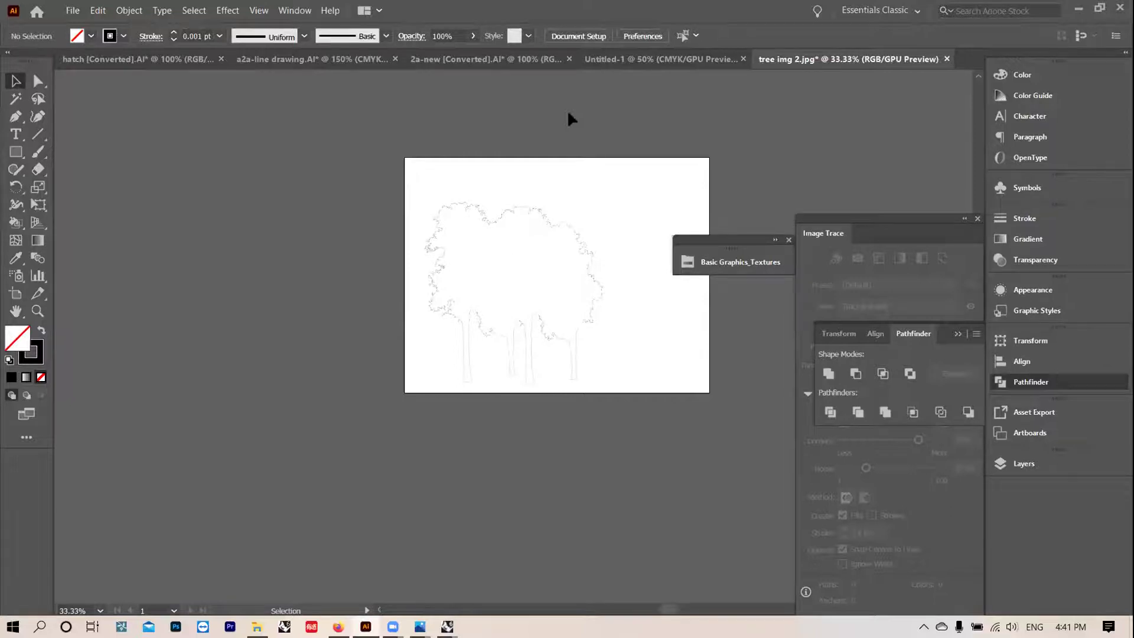
{"action": "scroll", "coordinate": [514, 177], "scroll_direction": "down", "scroll_amount": 1}
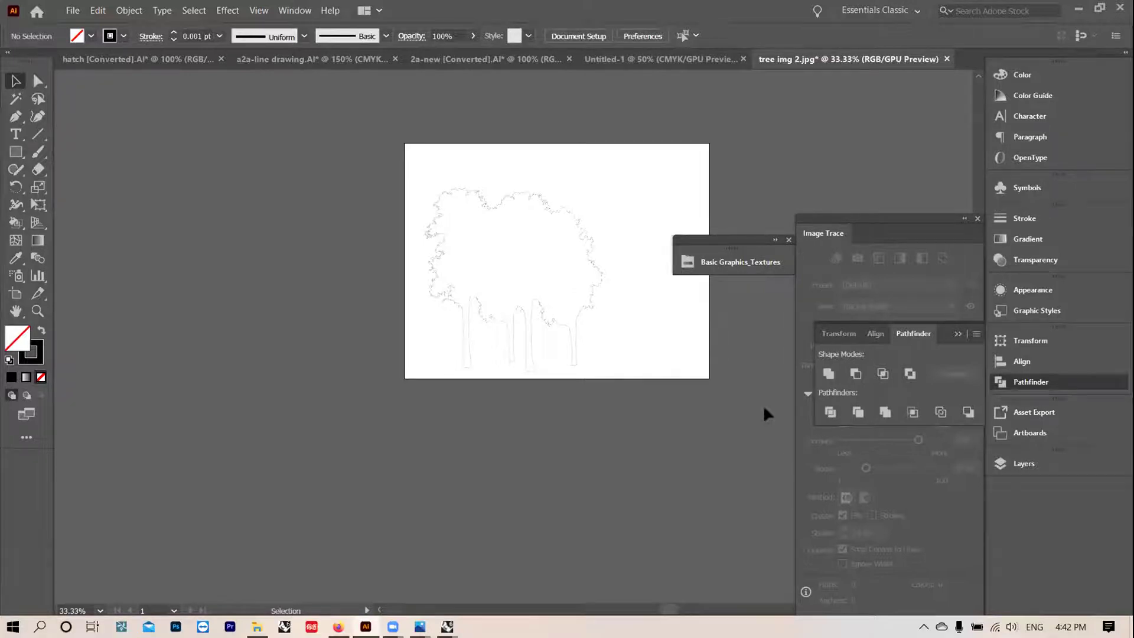
Step: Switch to Firefox, open Pinterest in a new tab and search for "color palette"
{"action": "left_click", "coordinate": [338, 626]}
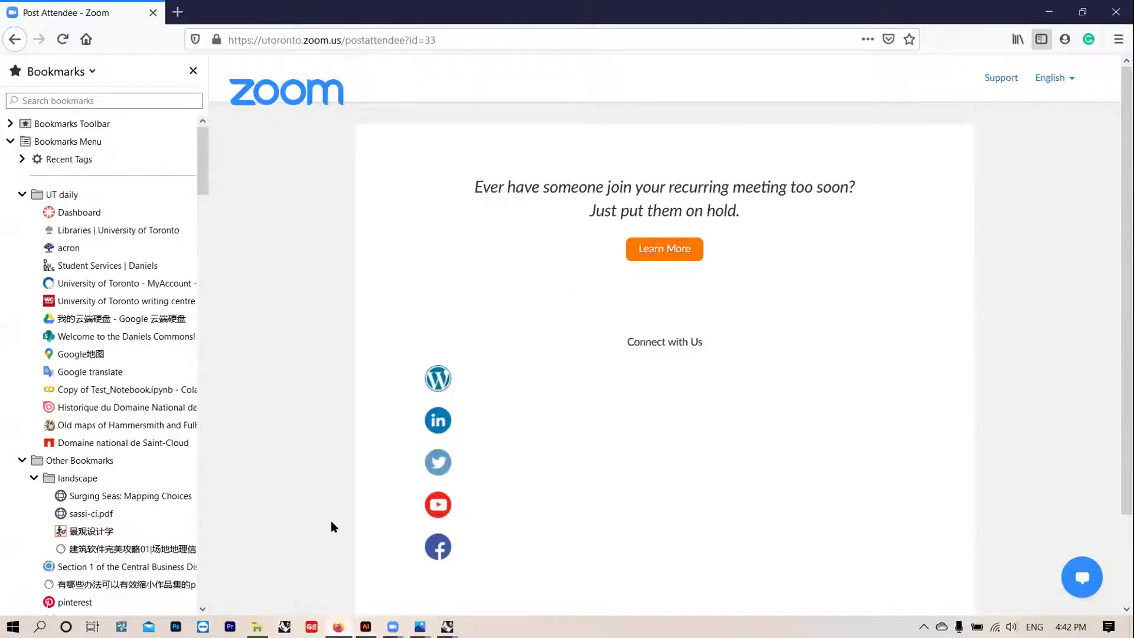
{"action": "key", "text": "ctrl+t"}
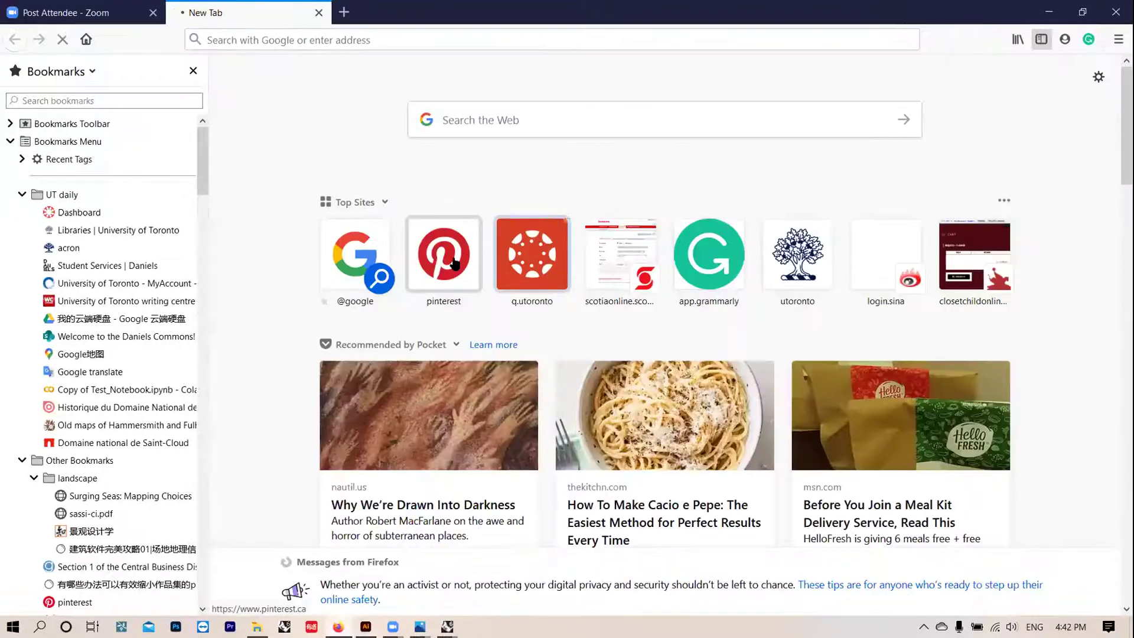
{"action": "left_click", "coordinate": [454, 263]}
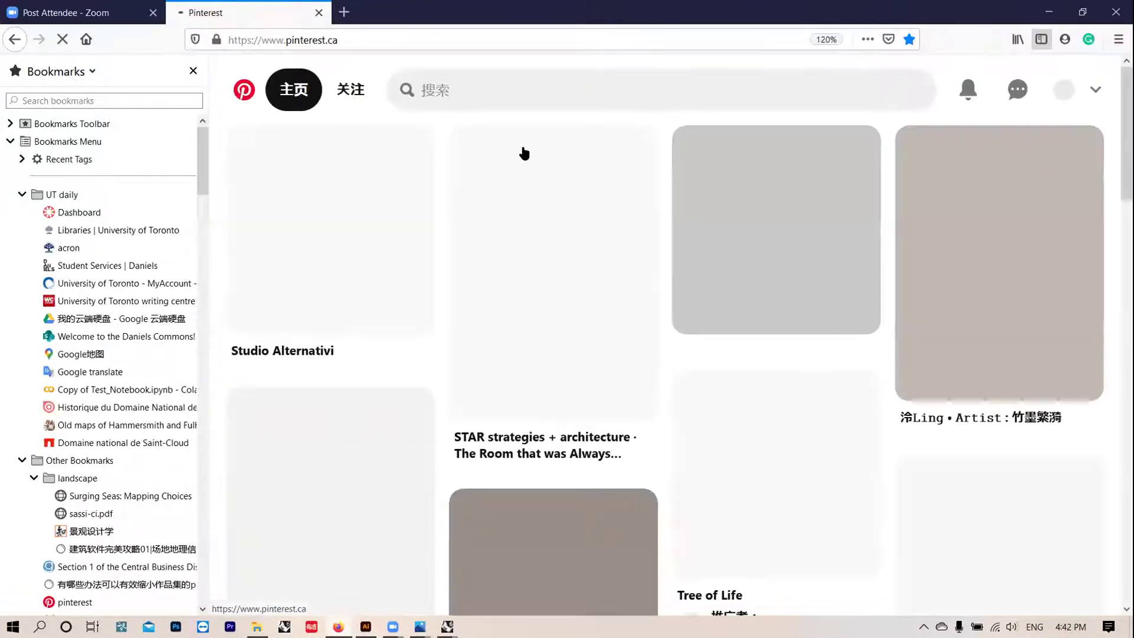
{"action": "left_click", "coordinate": [500, 81]}
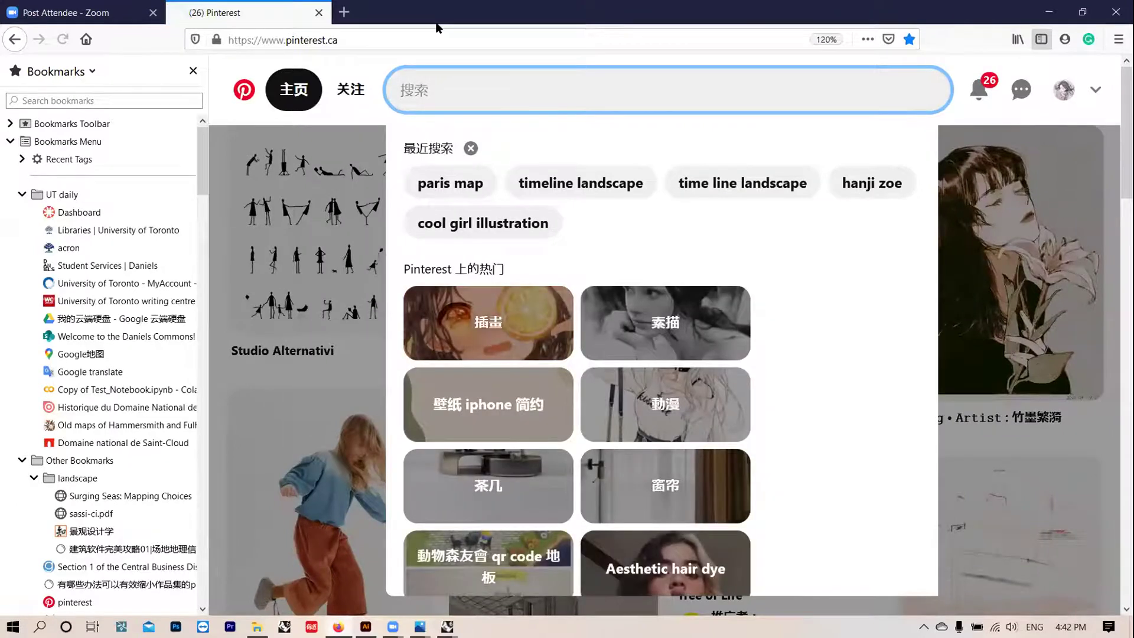
{"action": "type", "text": "c"}
{"action": "type", "text": "l"}
{"action": "key", "text": "BackSpace"}
{"action": "type", "text": "olo"}
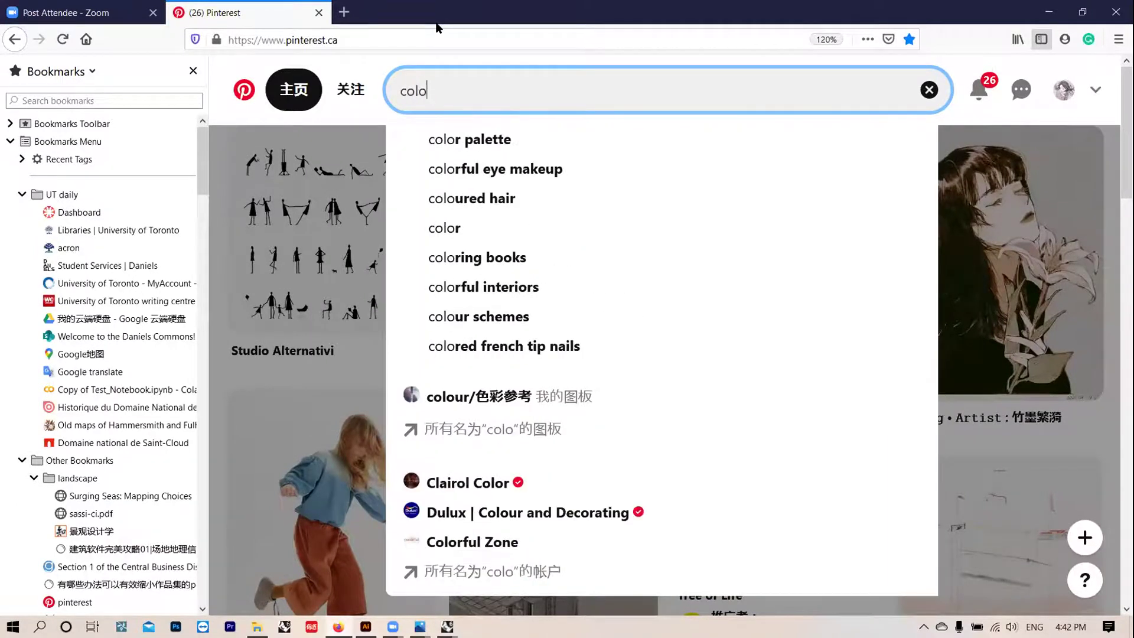
{"action": "left_click", "coordinate": [531, 147]}
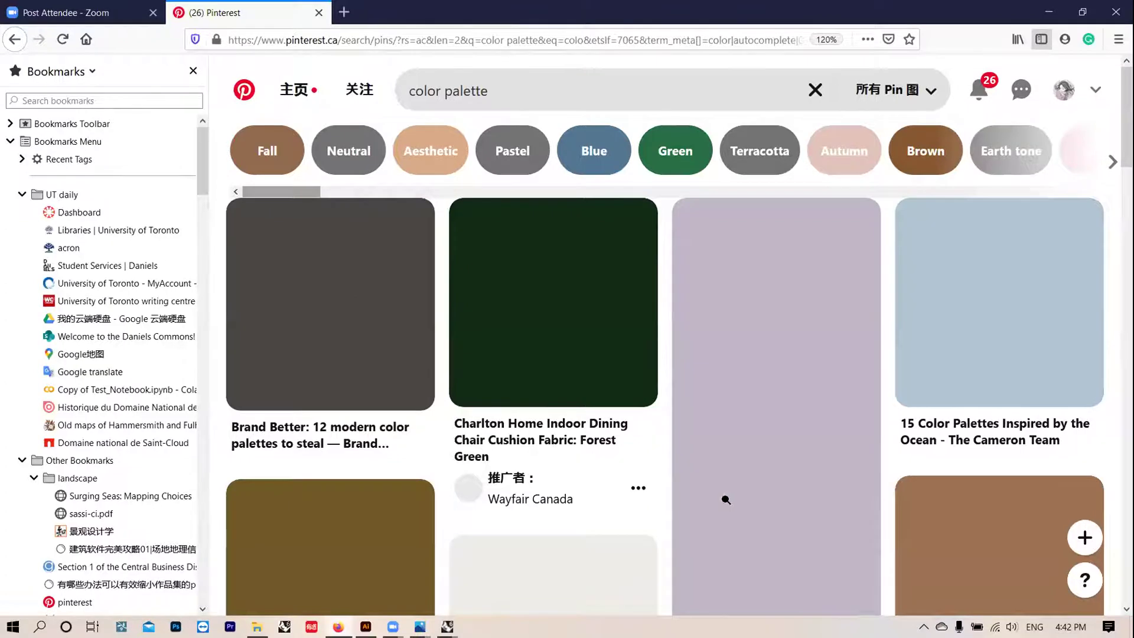
Step: Browse the color palette pins for example color schemes
{"action": "scroll", "coordinate": [792, 477], "scroll_direction": "down", "scroll_amount": 6}
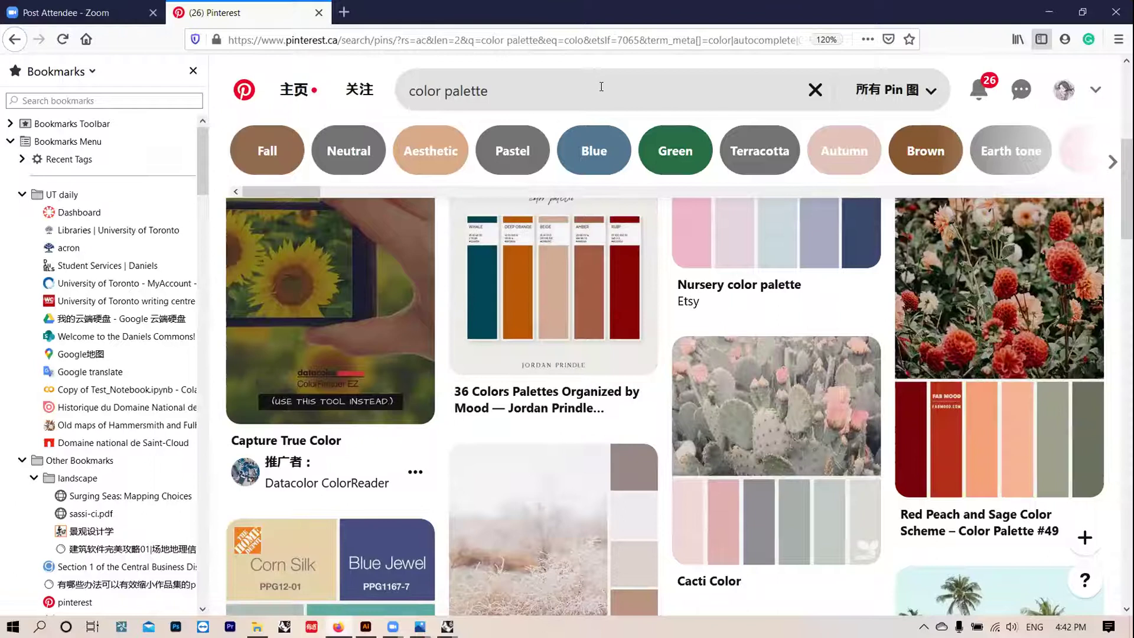
{"action": "scroll", "coordinate": [473, 236], "scroll_direction": "up", "scroll_amount": 1}
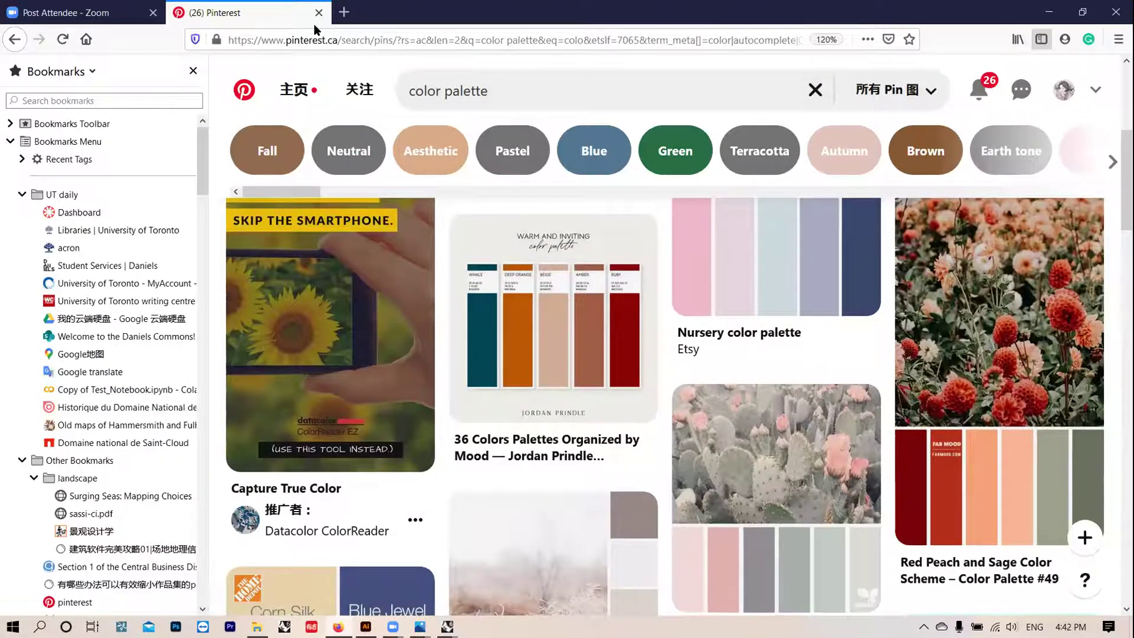
{"action": "scroll", "coordinate": [331, 472], "scroll_direction": "up", "scroll_amount": 4}
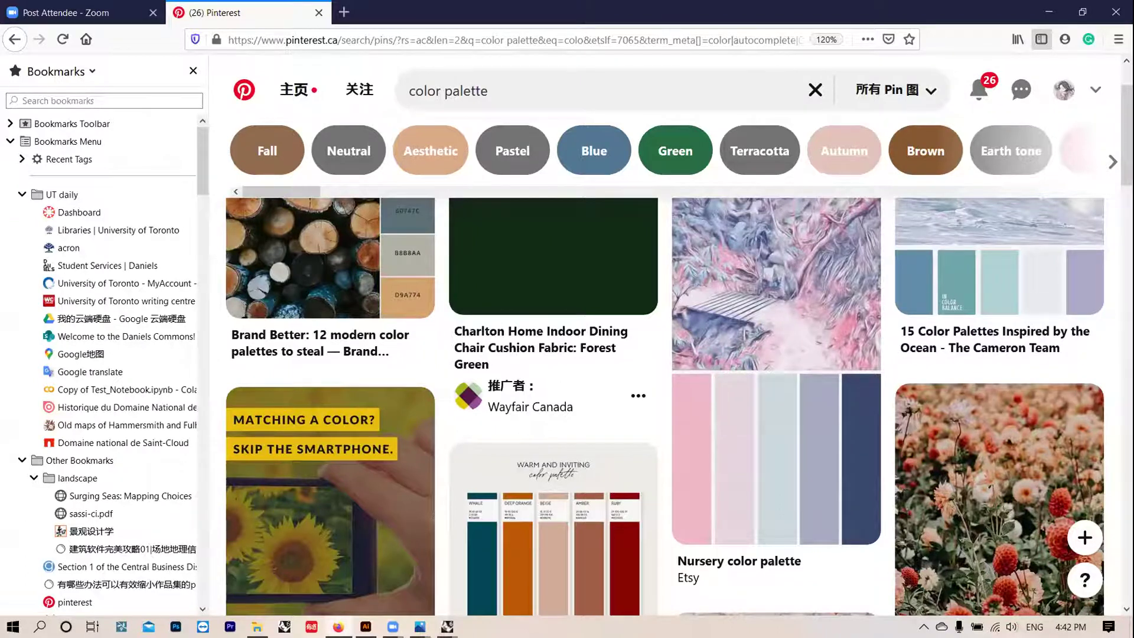
Step: Look through the saved browser bookmarks for another reference site
{"action": "mouse_move", "coordinate": [495, 488]}
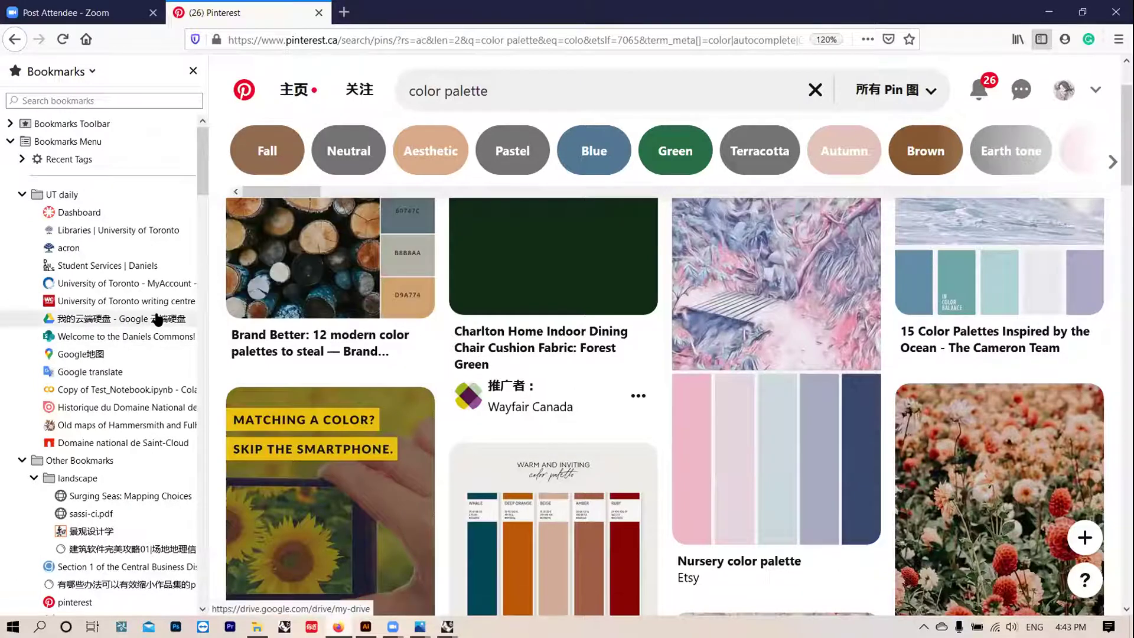
{"action": "scroll", "coordinate": [107, 395], "scroll_direction": "down", "scroll_amount": 9}
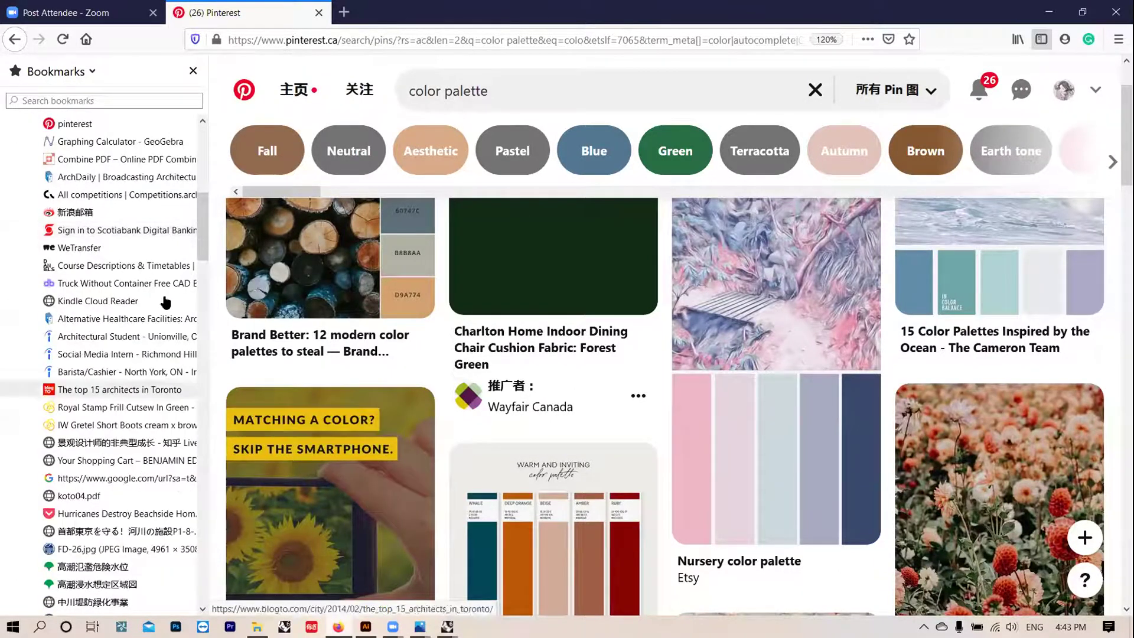